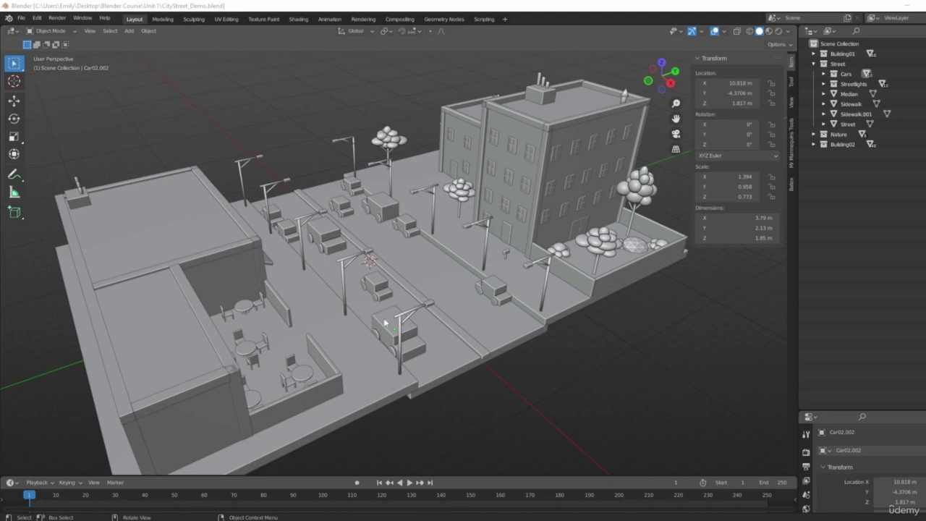
- Examine the city street scene in solid shading, viewing the cars, streetlights and buildings from several angles
middle_click_drag(369, 314, 253, 310)
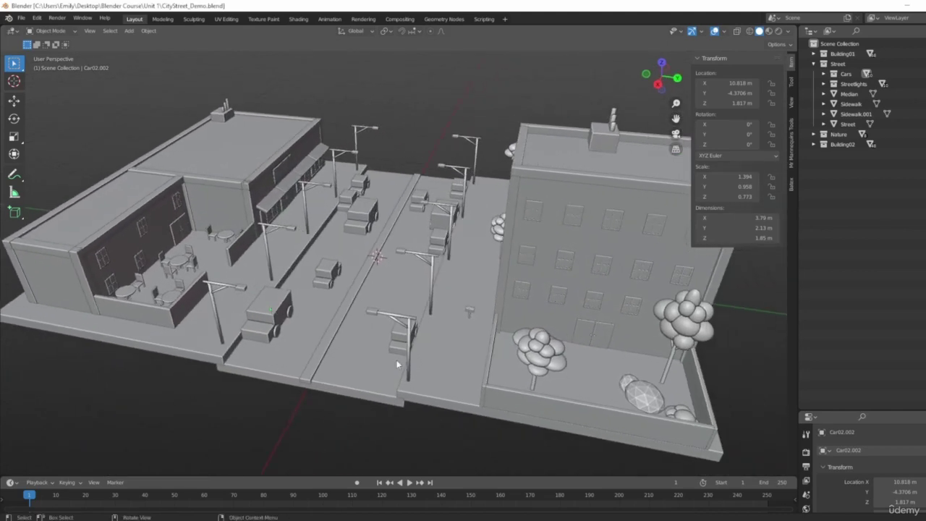
scroll(288, 324, "up", 3)
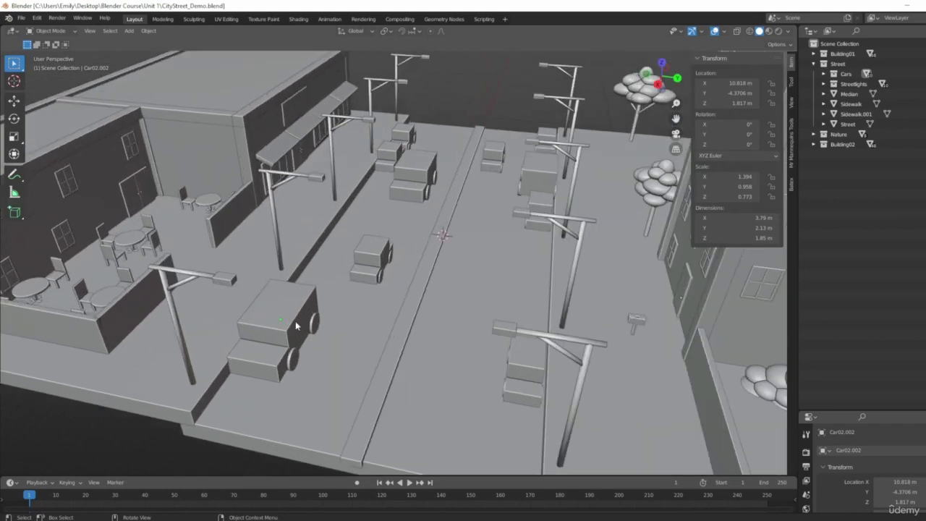
middle_click_drag(244, 314, 316, 348, "shift")
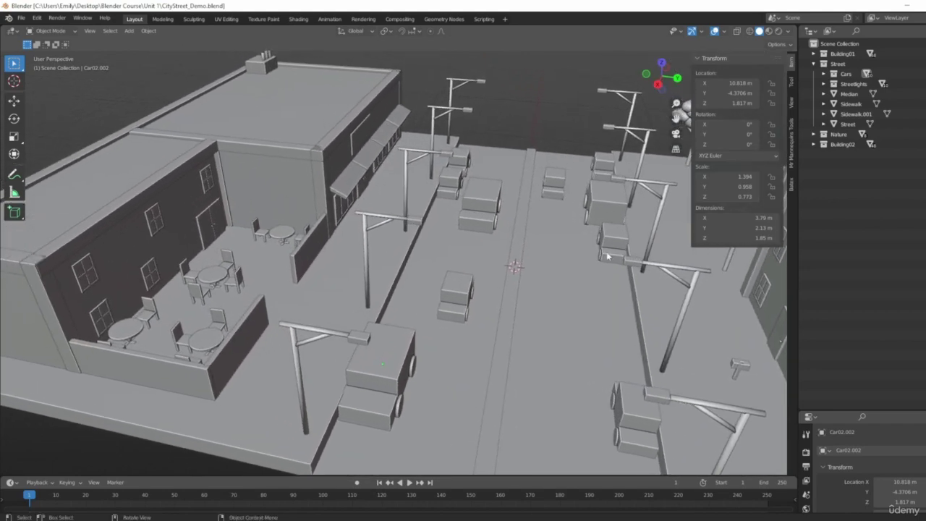
middle_click_drag(540, 275, 427, 321, "shift")
scroll(433, 189, "up", 3)
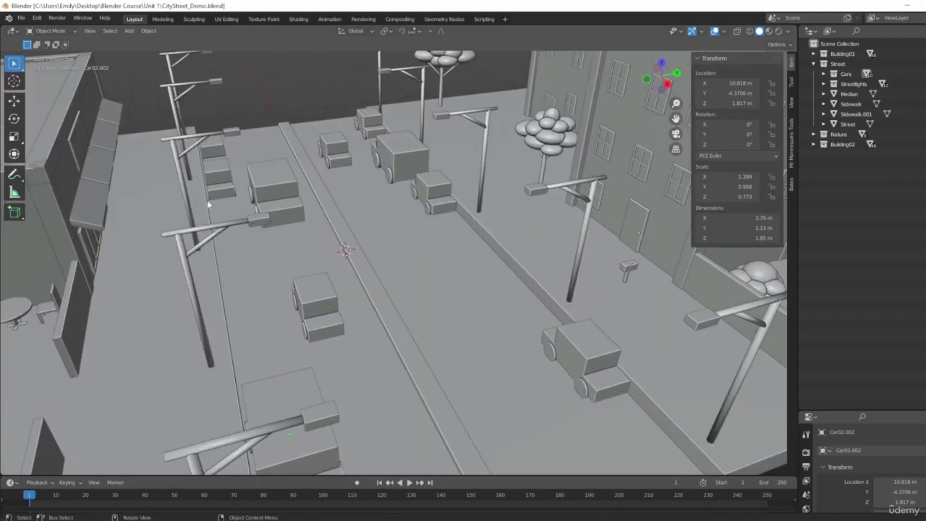
middle_click_drag(438, 254, 334, 266, "shift")
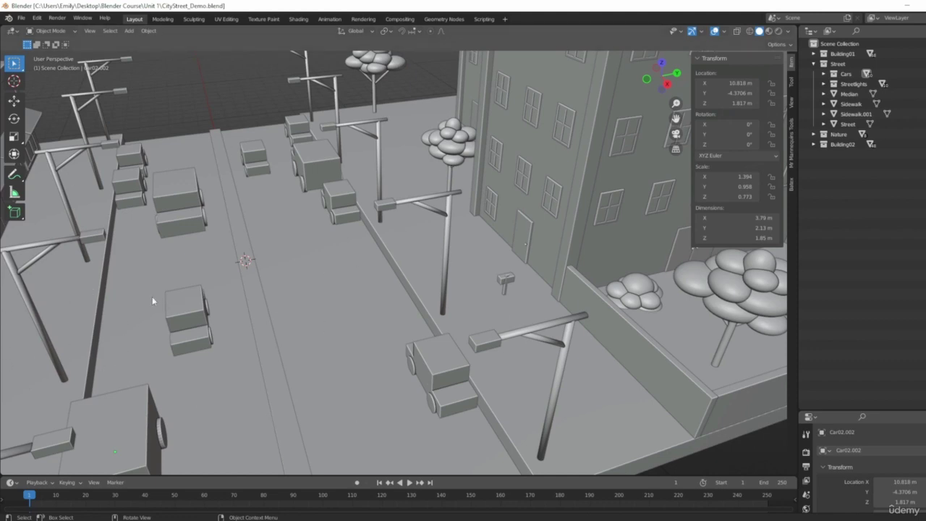
middle_click_drag(409, 335, 494, 292)
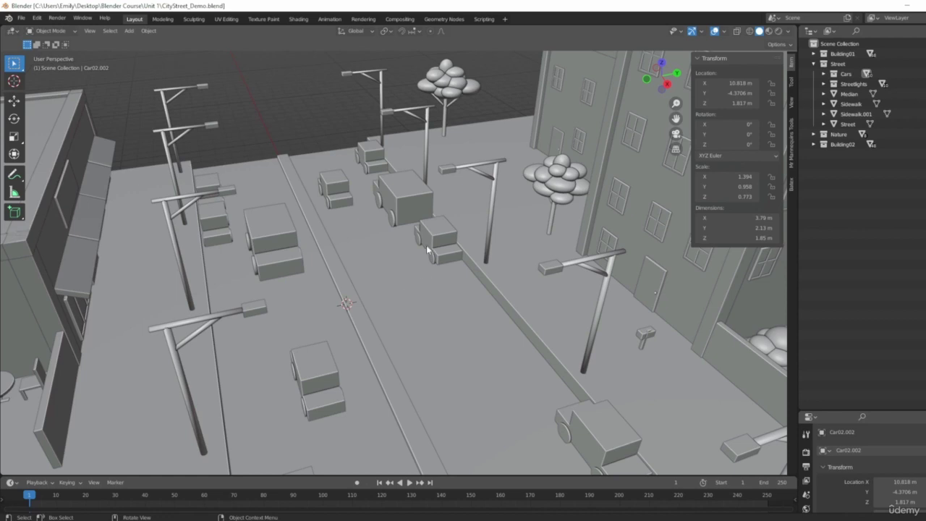
key("z")
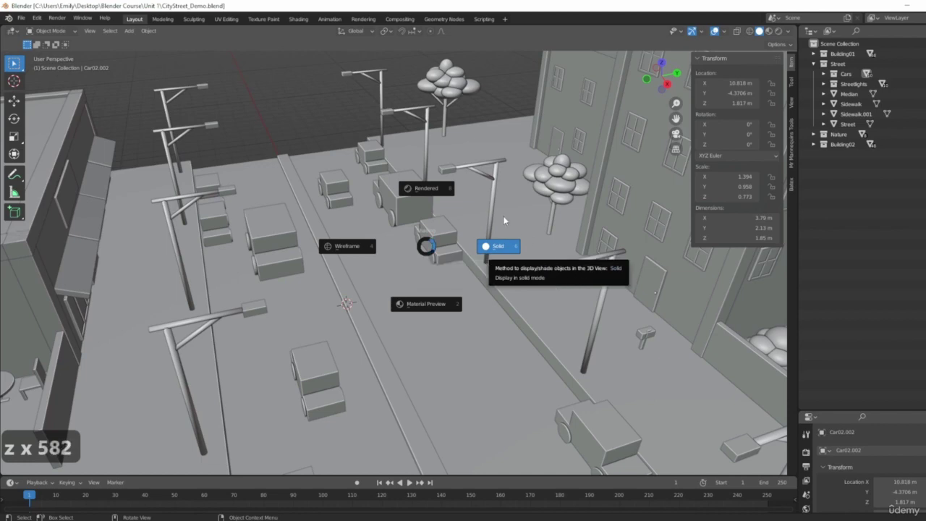
middle_click_drag(504, 216, 618, 165)
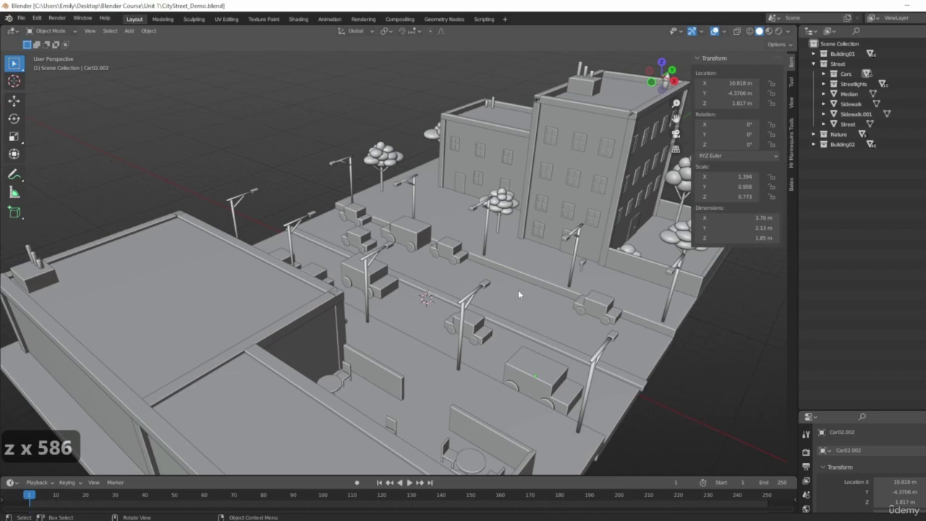
middle_click_drag(485, 284, 581, 271)
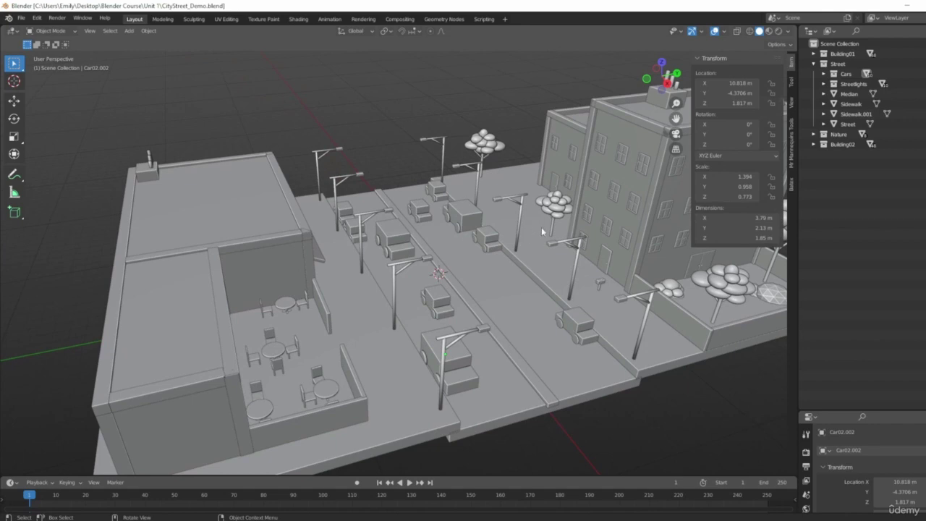
- Display the scene in wireframe shading and inspect the street and the multi-storey building from several angles
key("x")
key("x")
key("x")
key("z")
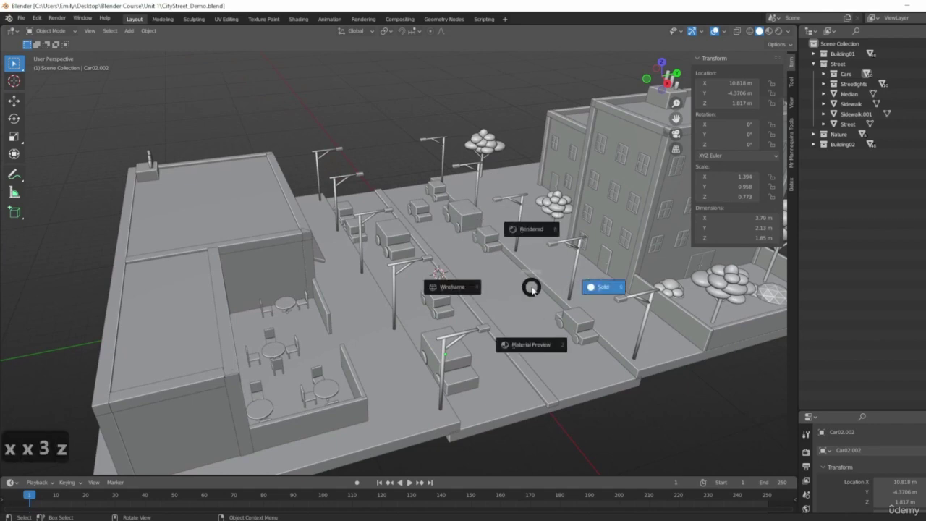
left_click(445, 287)
middle_click_drag(511, 292, 471, 281)
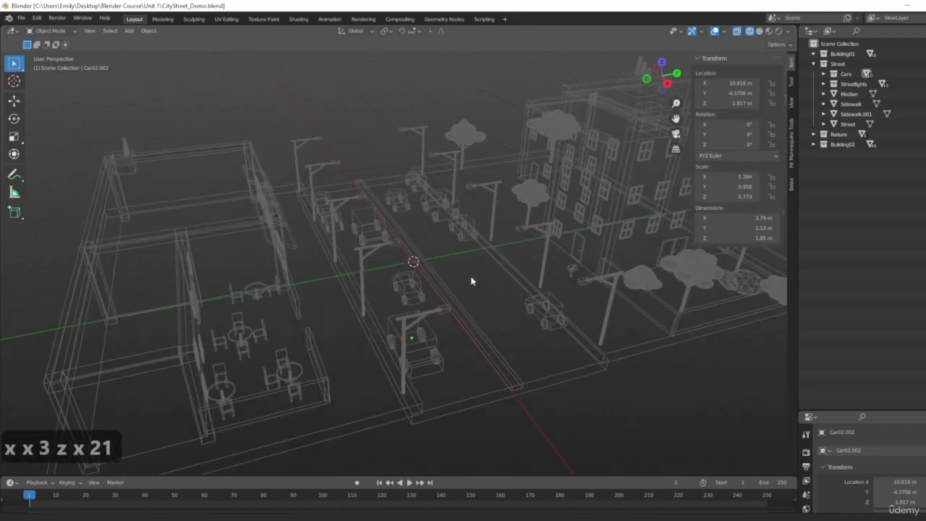
scroll(512, 290, "down", 3)
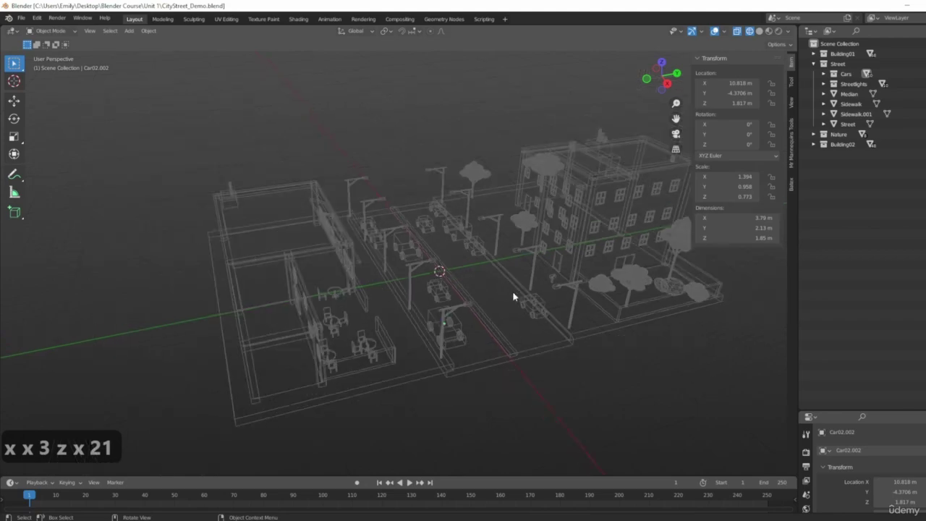
middle_click_drag(560, 290, 464, 281)
middle_click_drag(511, 248, 454, 252, "shift")
scroll(454, 253, "up", 5)
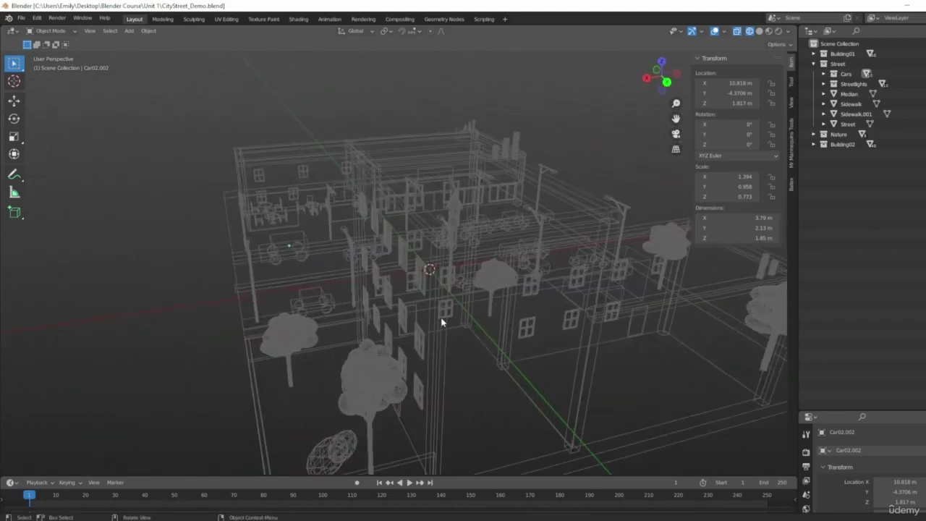
mouse_move(460, 322)
middle_mouse_down()
mouse_move(615, 286)
mouse_move(728, 65)
middle_mouse_up()
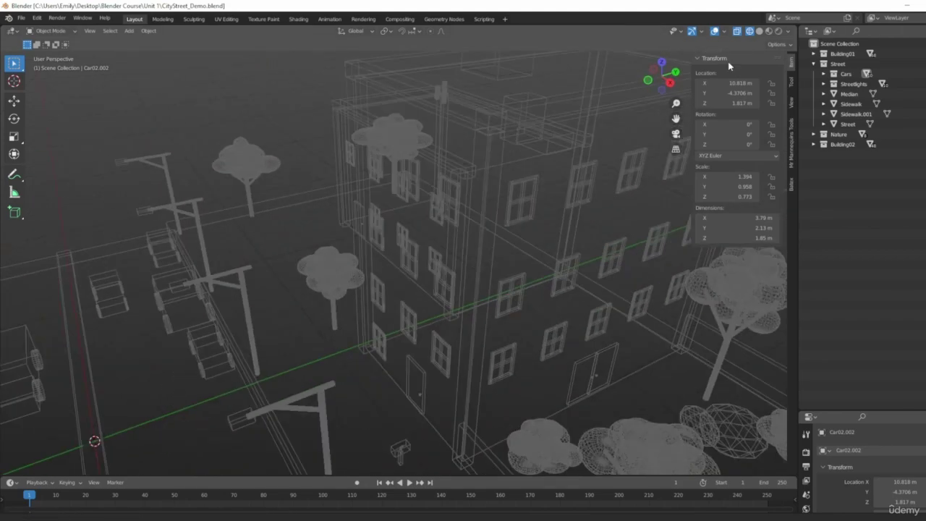
middle_click_drag(351, 282, 407, 246, "shift")
- Display the scene in Material Preview shading and inspect the street from both ends
key("z")
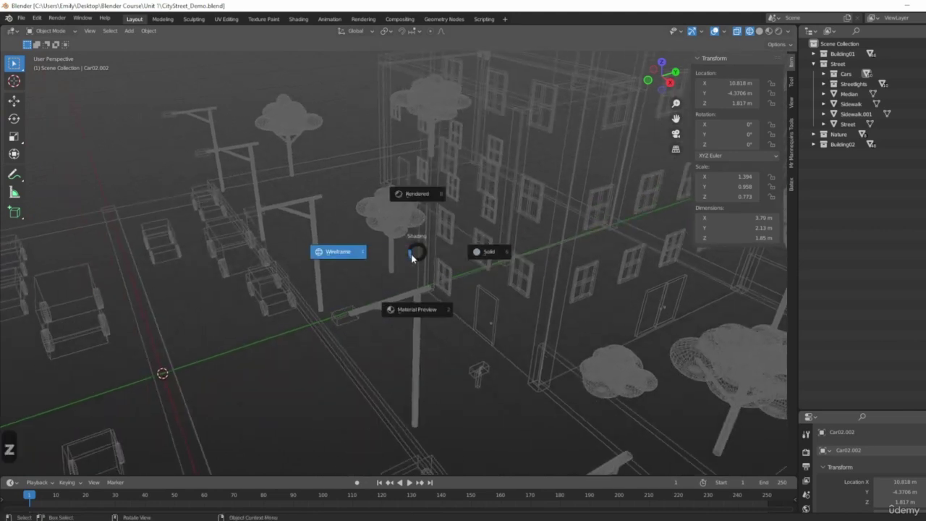
left_click(416, 311)
scroll(444, 324, "down", 6)
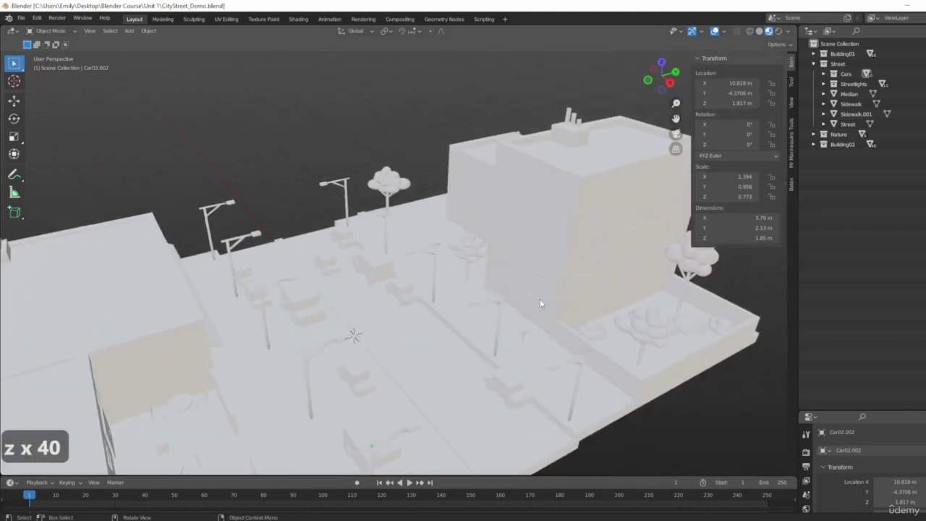
scroll(476, 327, "up", 3)
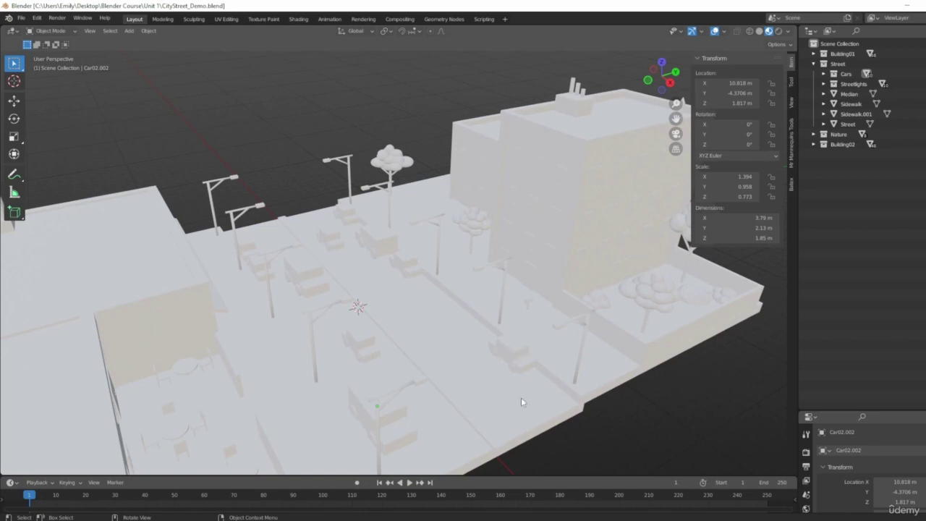
middle_click_drag(390, 303, 335, 350)
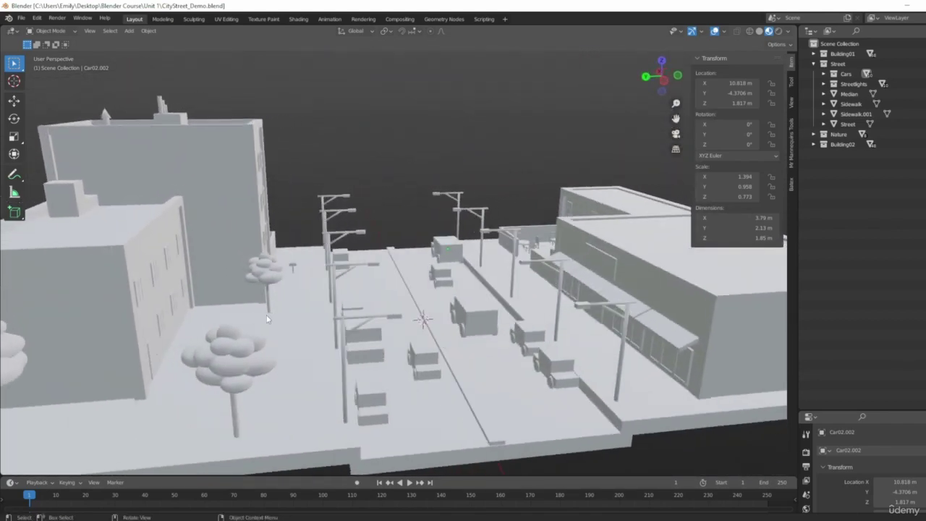
mouse_move(480, 318)
middle_mouse_down()
mouse_move(434, 329)
mouse_move(473, 333)
mouse_move(440, 296)
mouse_move(323, 312)
mouse_move(201, 268)
middle_mouse_up()
- Display the scene in Rendered shading and look along the street
key("z")
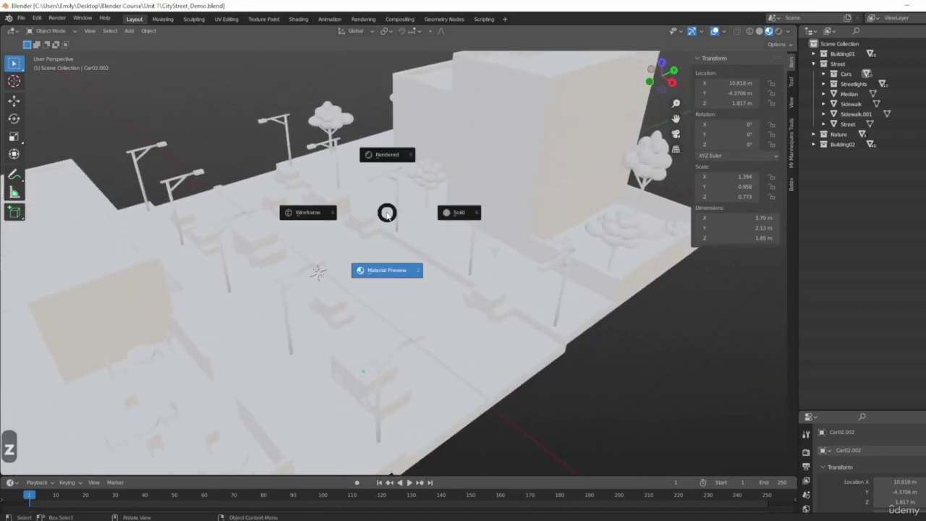
left_click(388, 154)
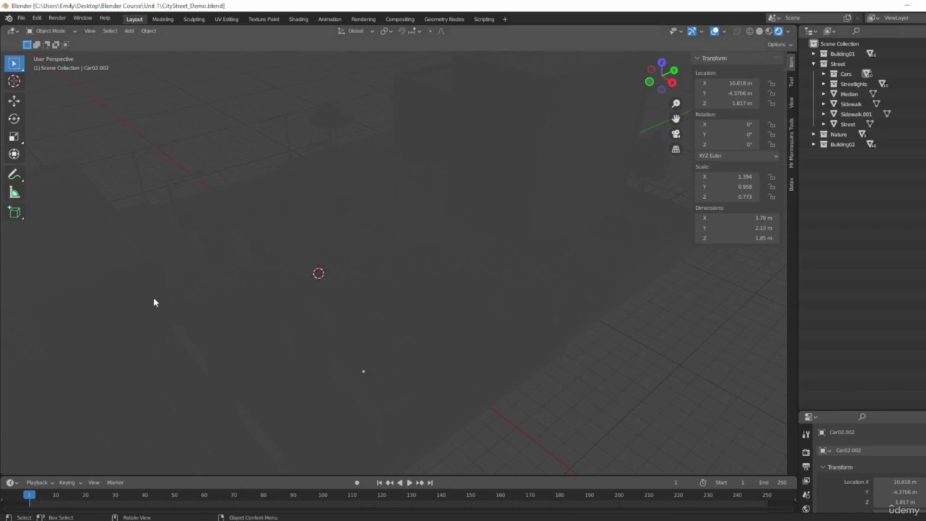
middle_click_drag(391, 294, 385, 283)
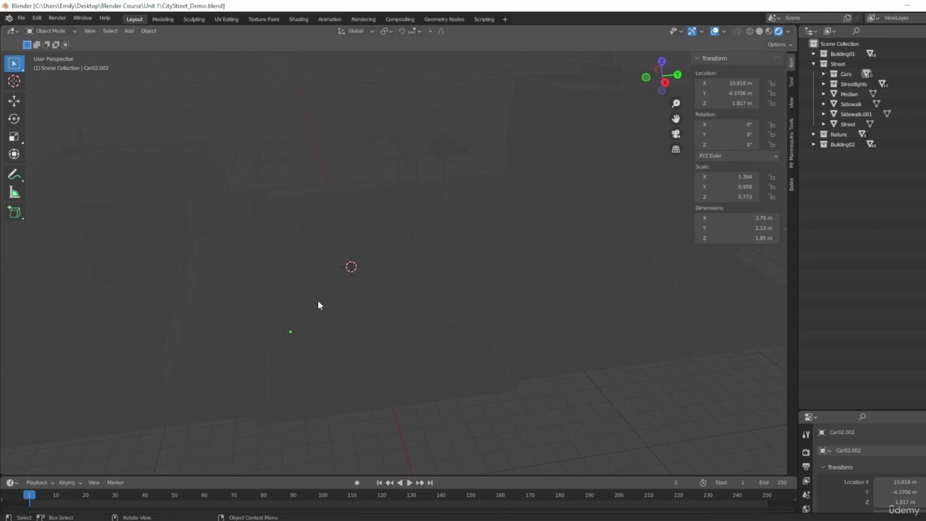
- Add a point light at the scene's center and raise it along Z to about 2.36 m
key("shift+a")
mouse_move(302, 431)
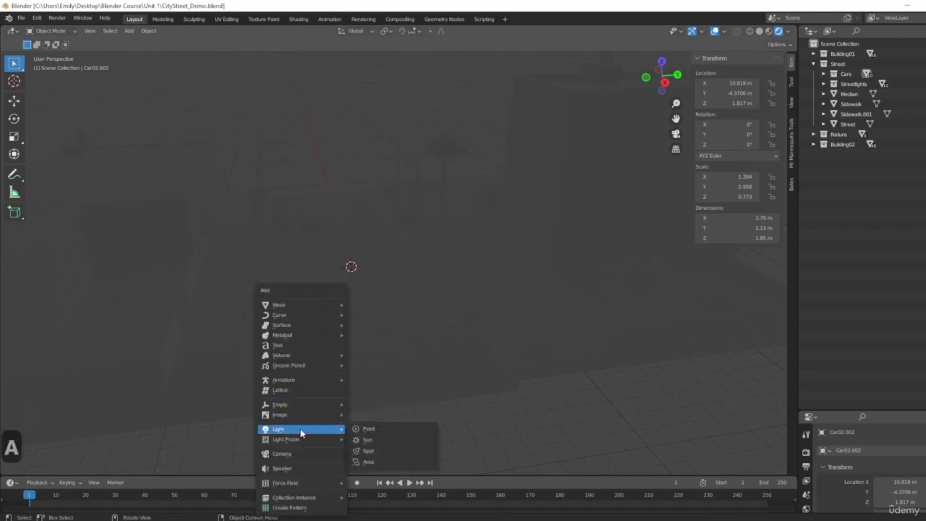
left_click(398, 431)
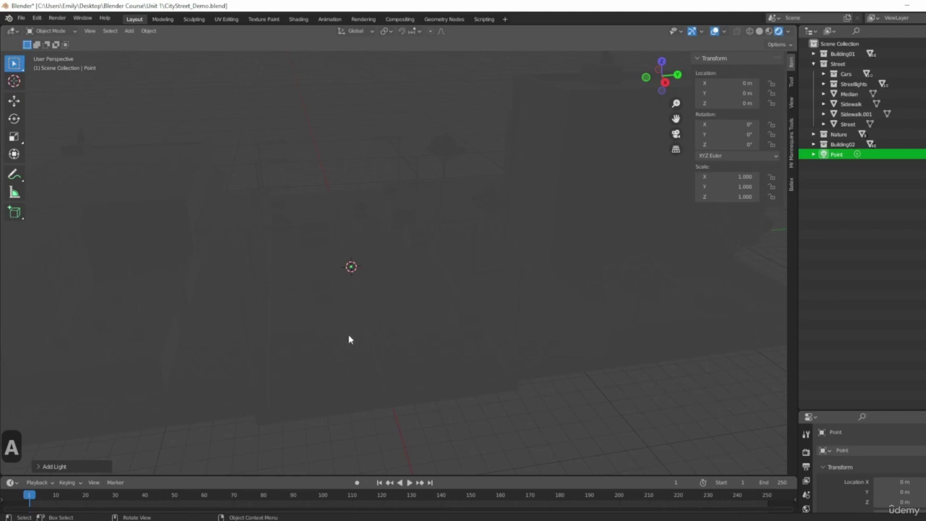
key("g")
key("z")
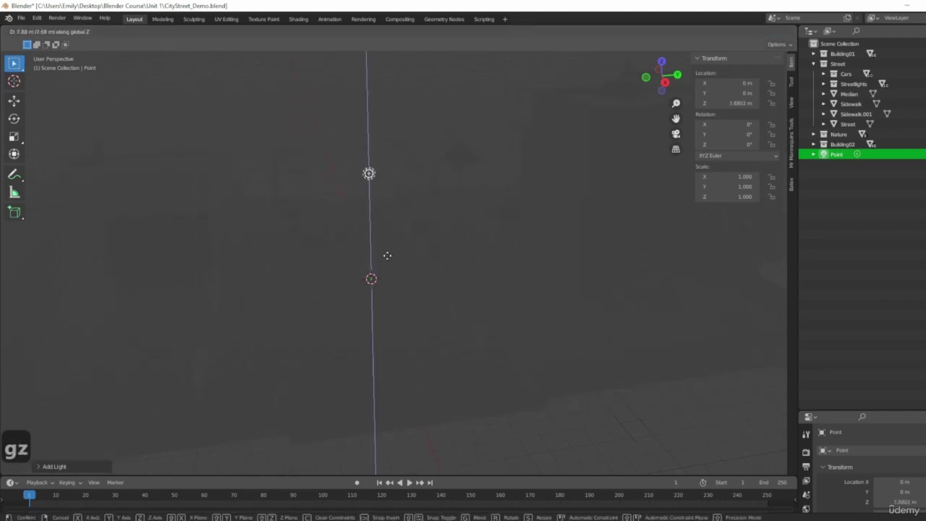
left_click(386, 318)
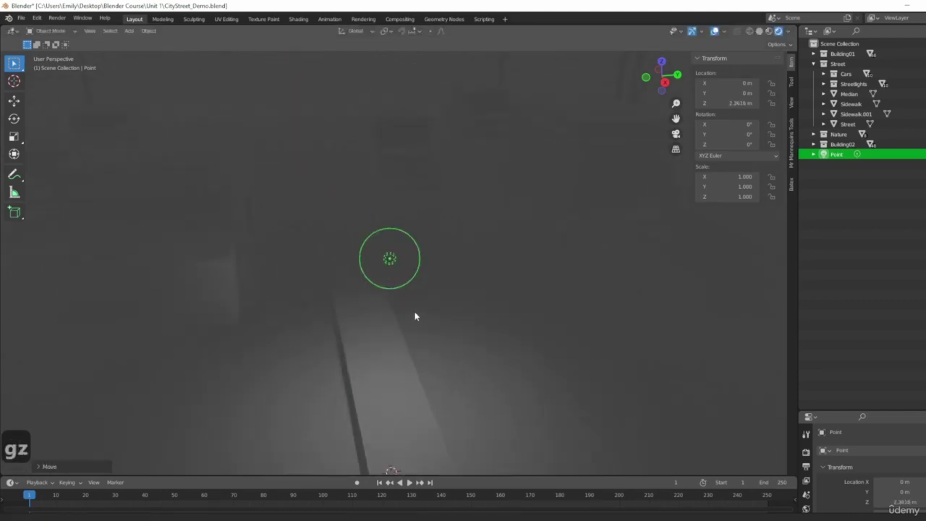
- Move the point light beside the small parked car, to about X -0.32 m, Y 4.09 m, Z 2.84 m
middle_click_drag(415, 316, 351, 289)
key("g")
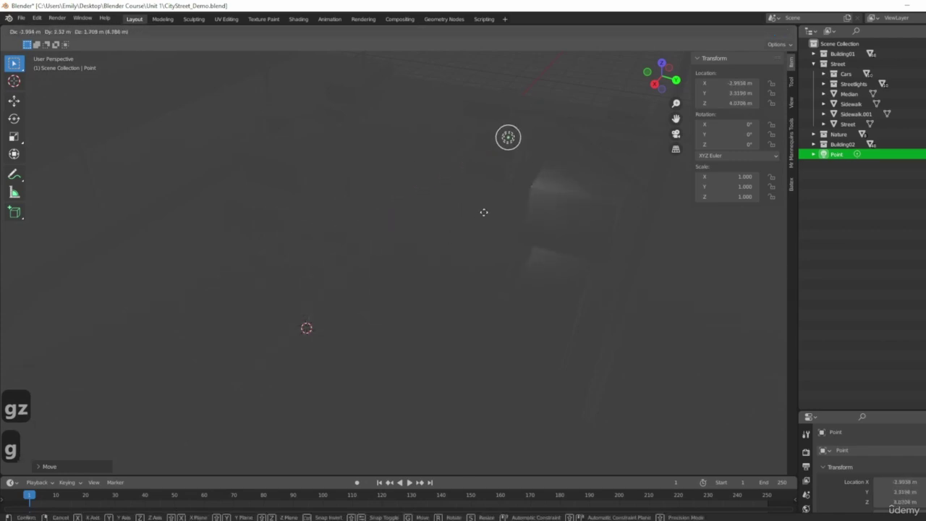
left_click(450, 320)
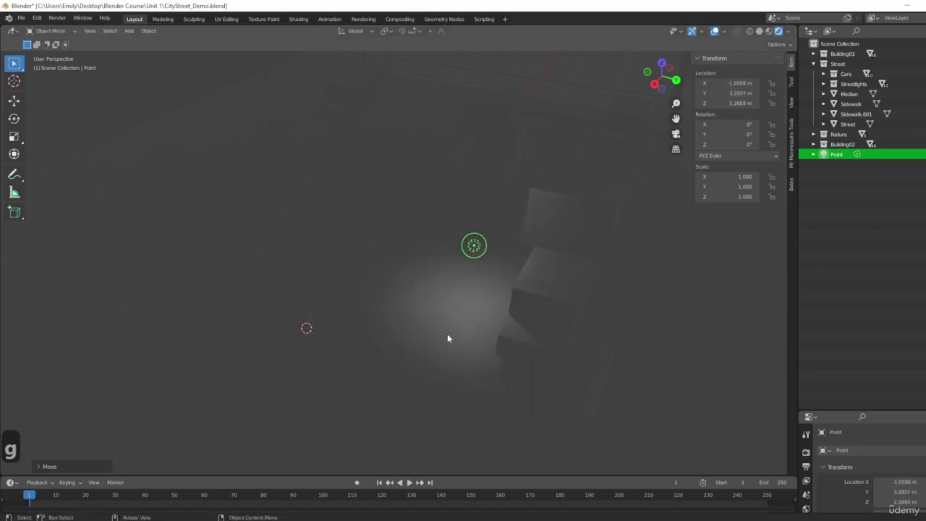
middle_click_drag(447, 338, 541, 324)
key("g")
left_click(613, 300)
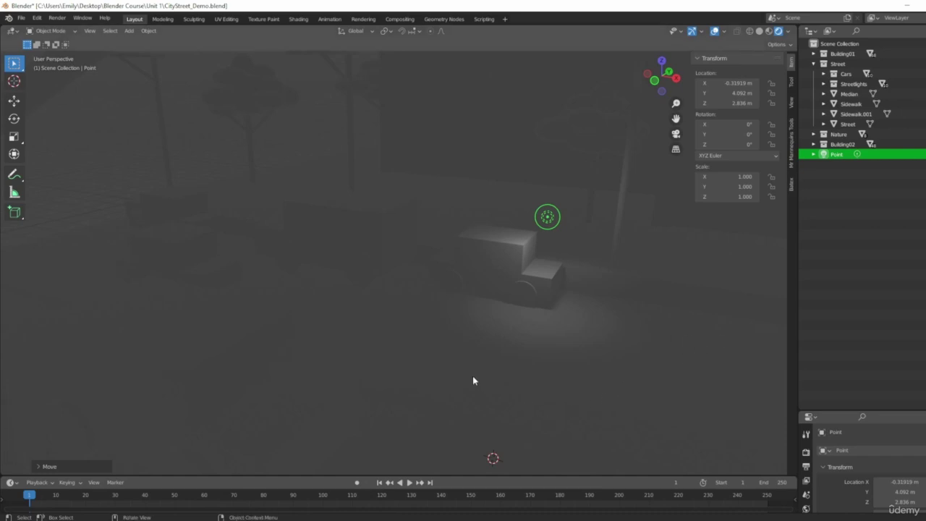
- Return the viewport to solid shading and view the street around the point light
middle_click_drag(471, 335, 600, 228)
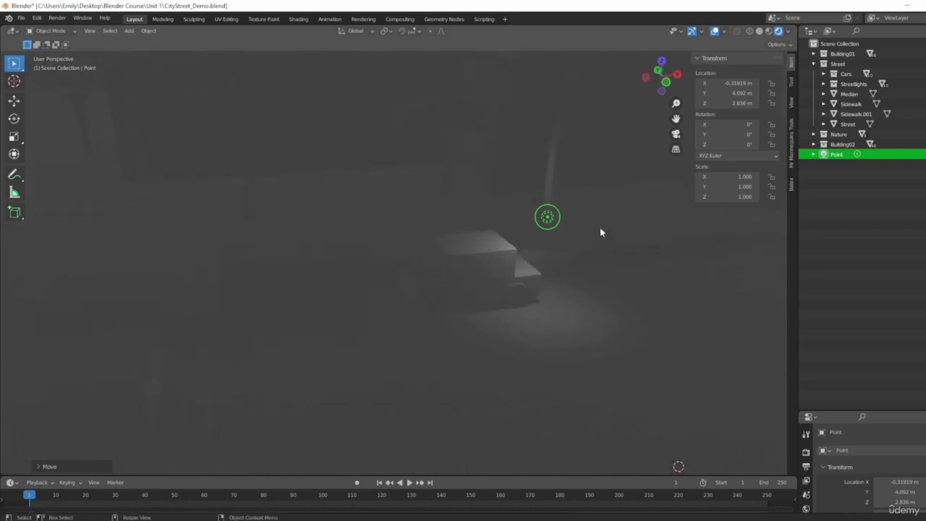
left_click(759, 31)
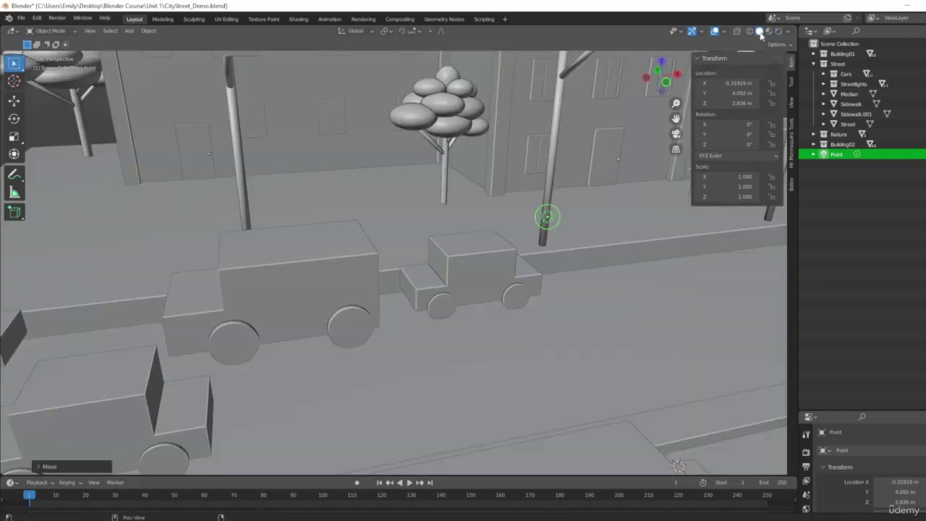
mouse_move(503, 323)
middle_mouse_down()
mouse_move(590, 303)
mouse_move(307, 194)
middle_mouse_up()
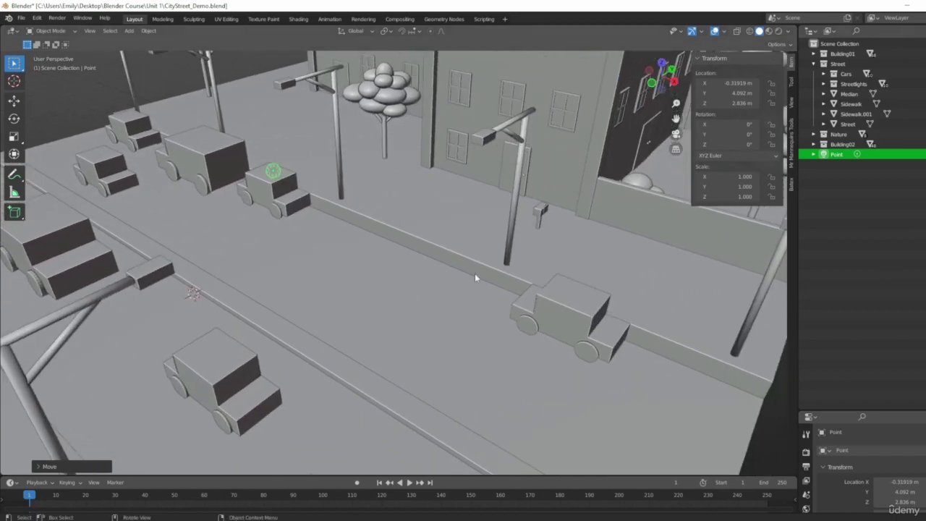
middle_click_drag(475, 272, 285, 335)
- Set the viewport to wireframe shading and bring the whole street scene into view
key("z")
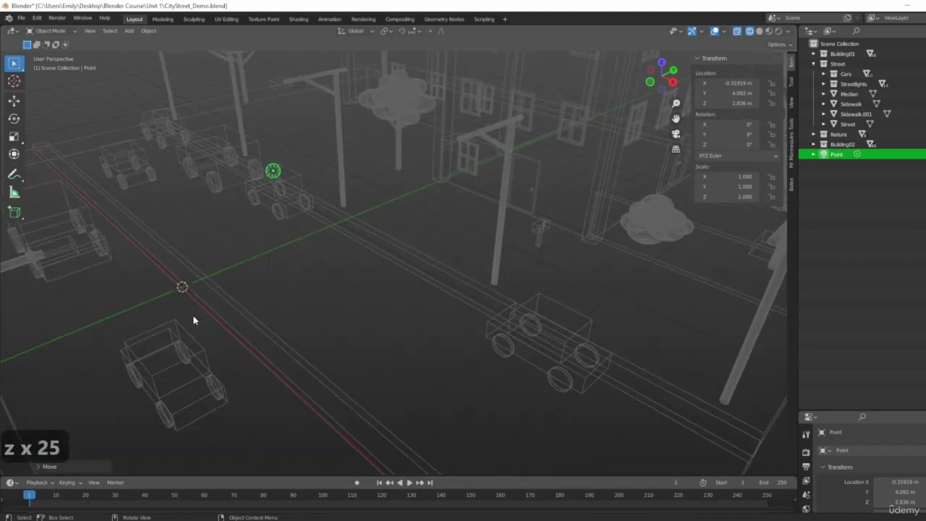
key("shift")
middle_click_drag(786, 385, 297, 314)
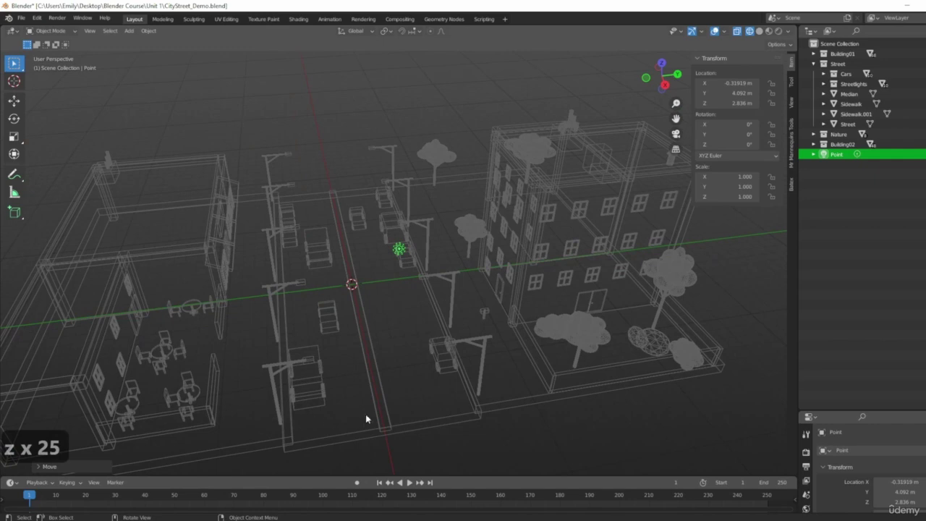
- Save the city street file's changes and start a new General file
key("shift")
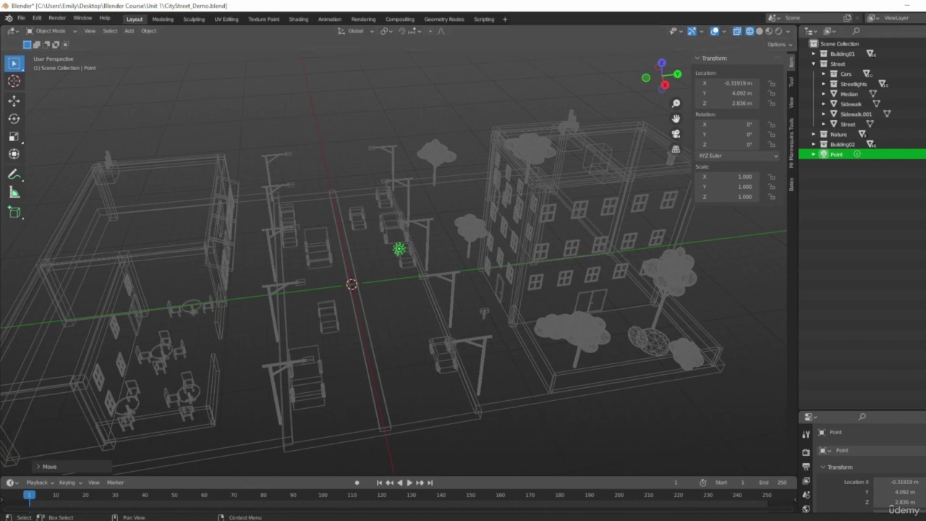
left_click(22, 19)
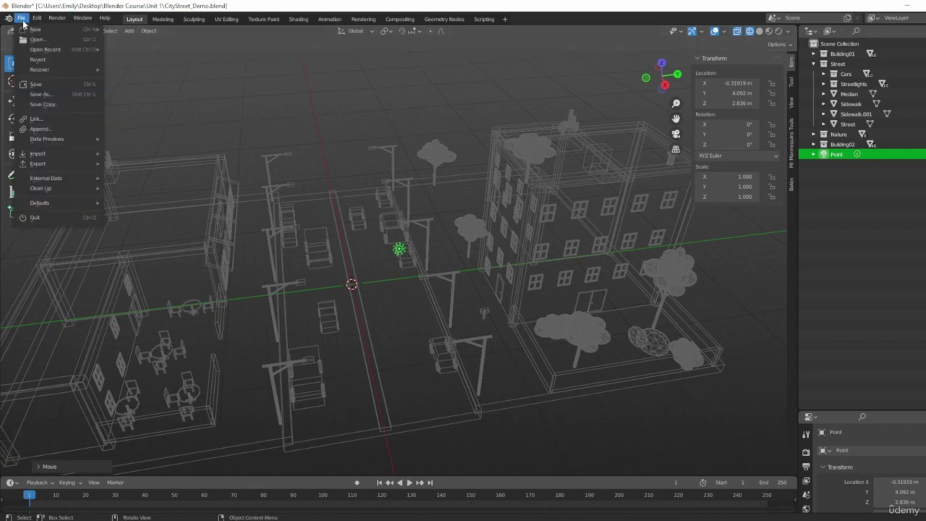
mouse_move(30, 30)
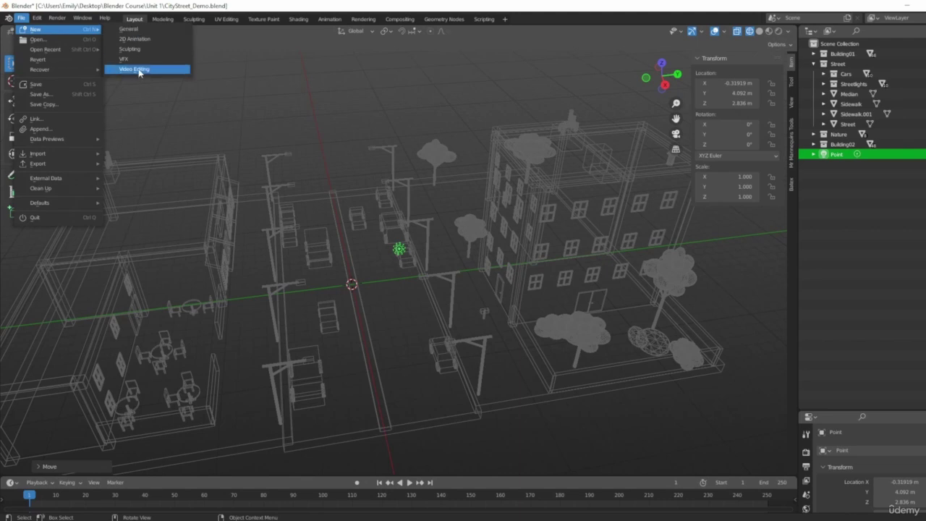
left_click(129, 29)
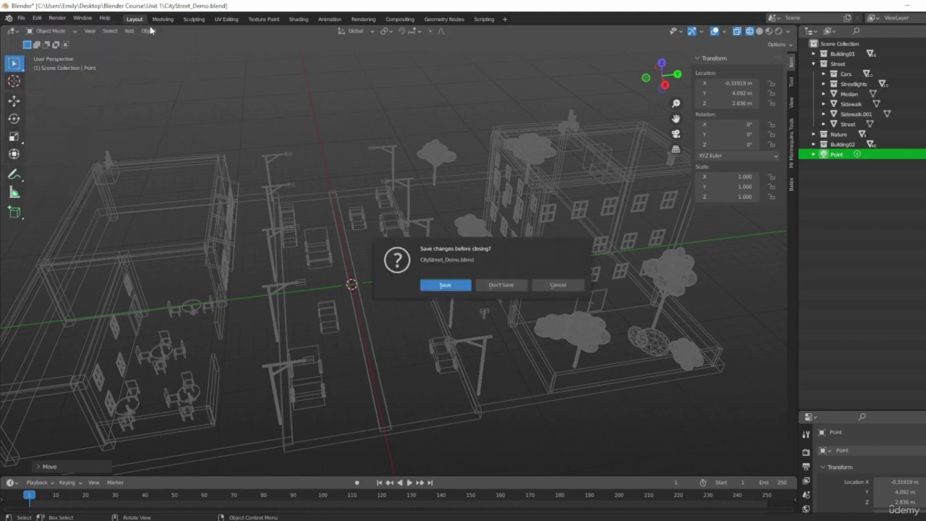
left_click(465, 286)
middle_click_drag(693, 366, 651, 376)
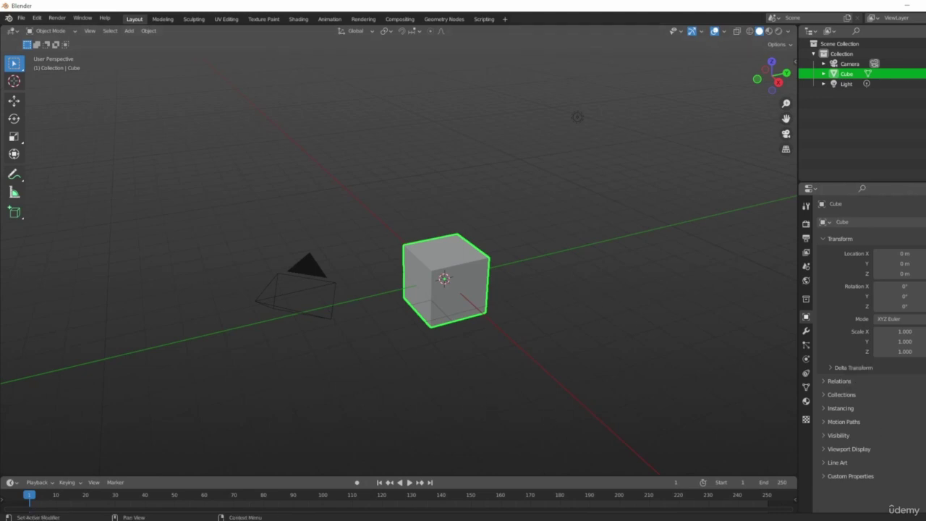
middle_click_drag(584, 325, 577, 318)
key("a")
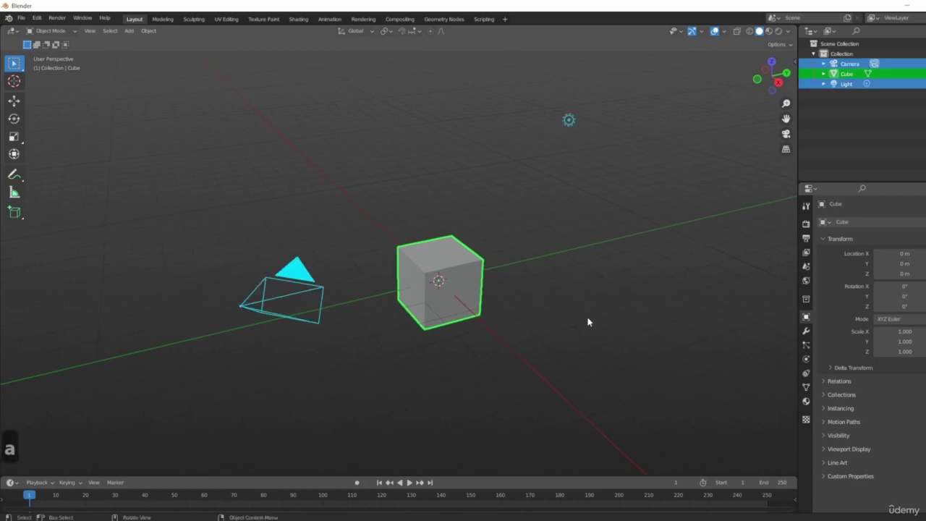
key("x")
right_click(598, 321)
left_click(642, 237)
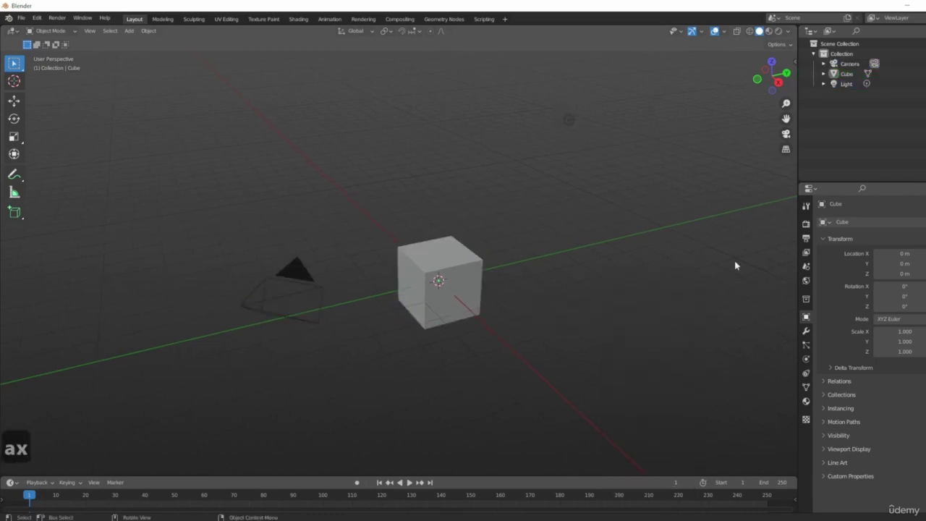
- Delete the default camera, cube and light so the scene is empty
key("a")
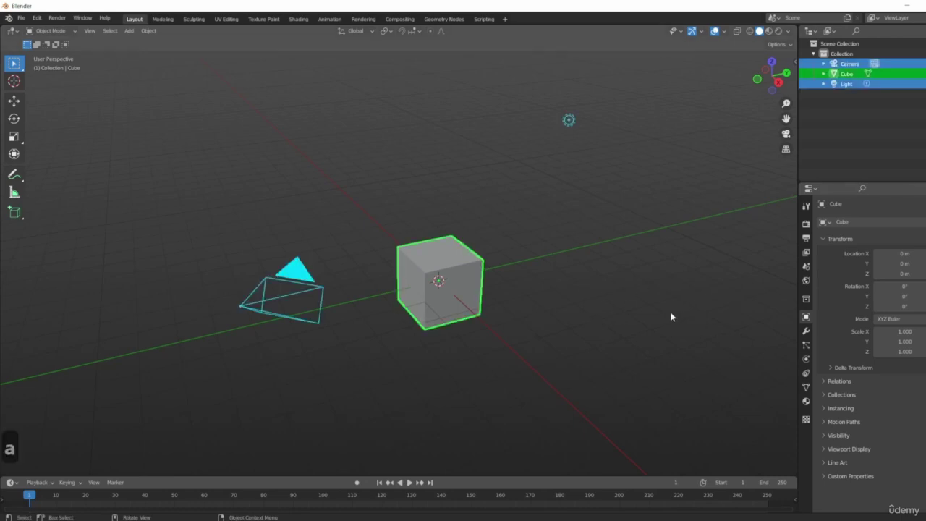
key("Delete")
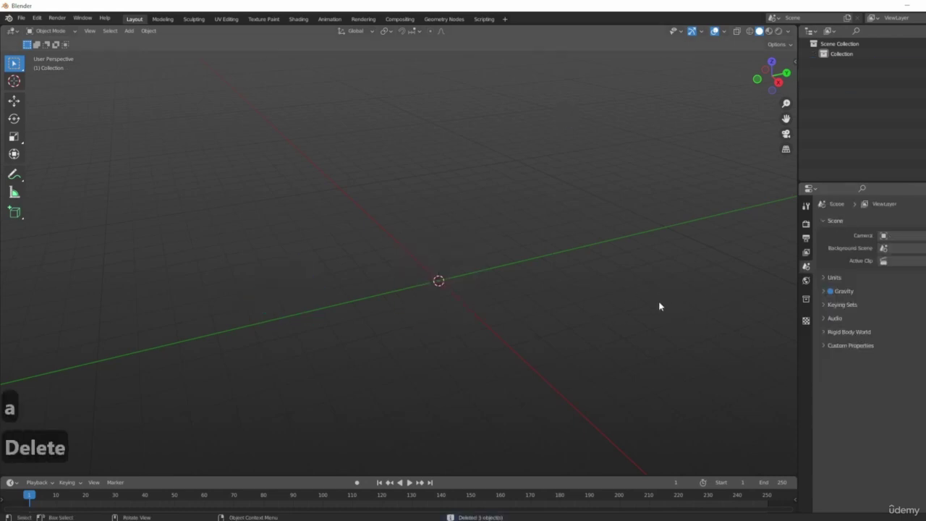
key("ctrl+z")
key("x")
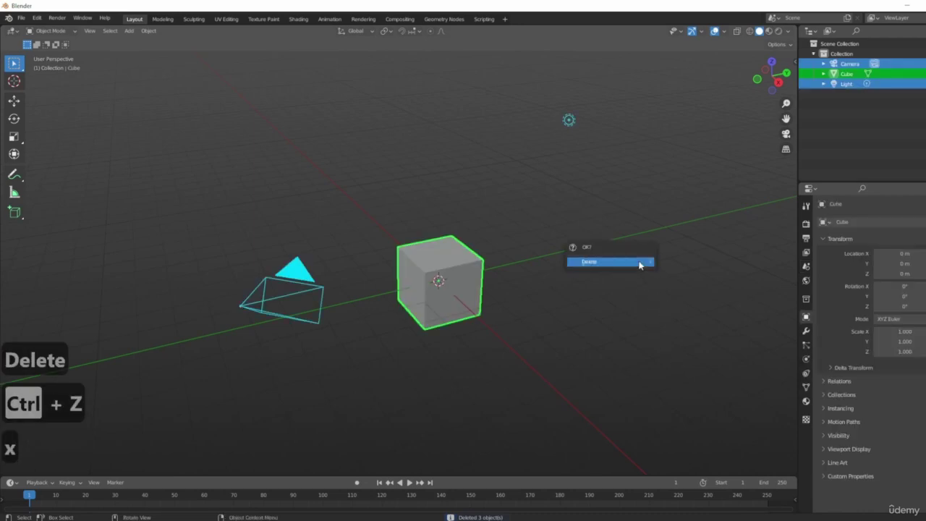
left_click(587, 263)
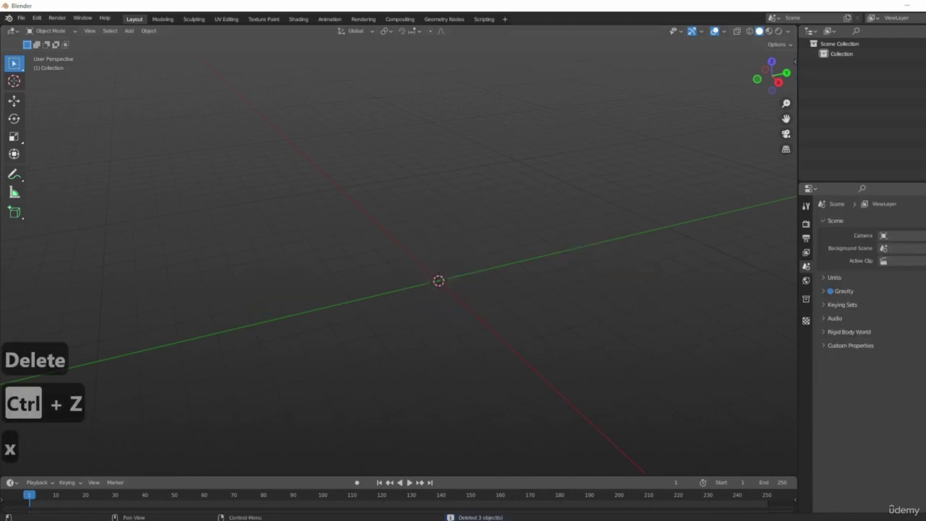
- Add a UV sphere mesh at the world origin and frame it closely
middle_click_drag(506, 320, 470, 317, "shift")
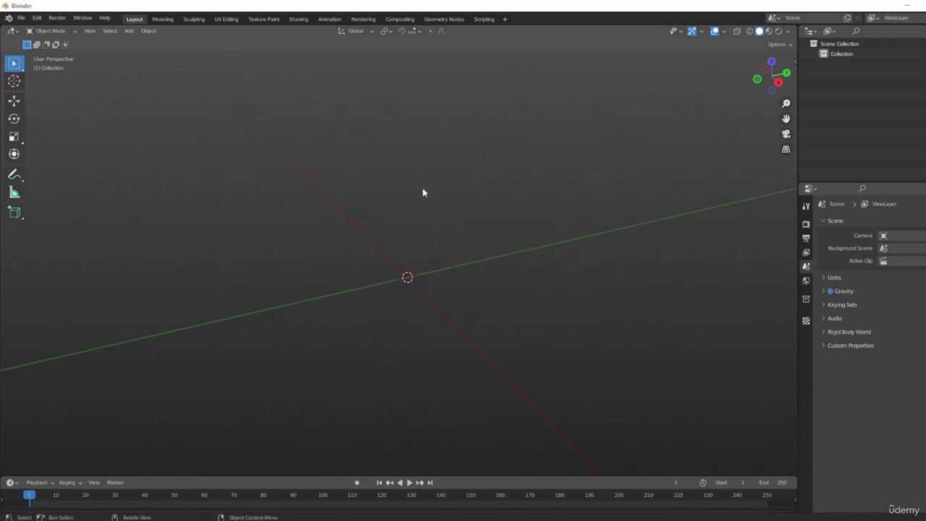
key("shift+a")
mouse_move(435, 218)
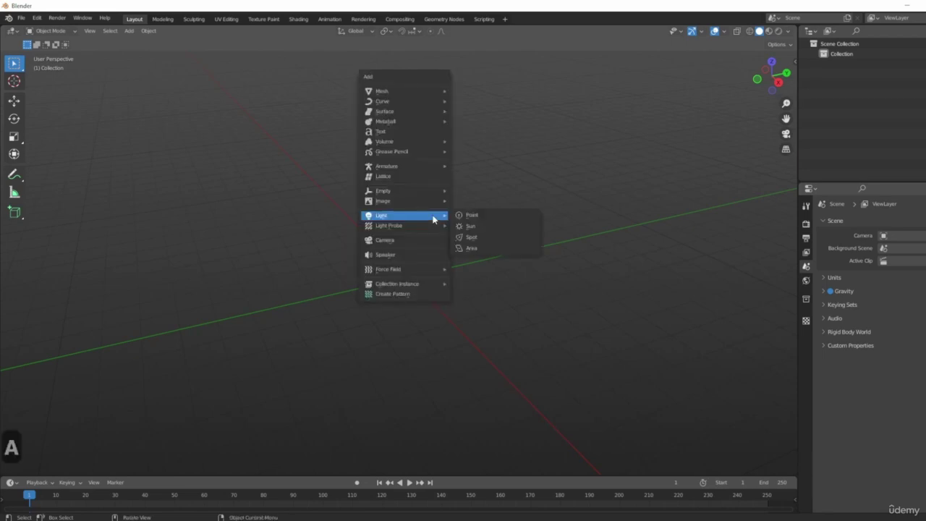
mouse_move(393, 92)
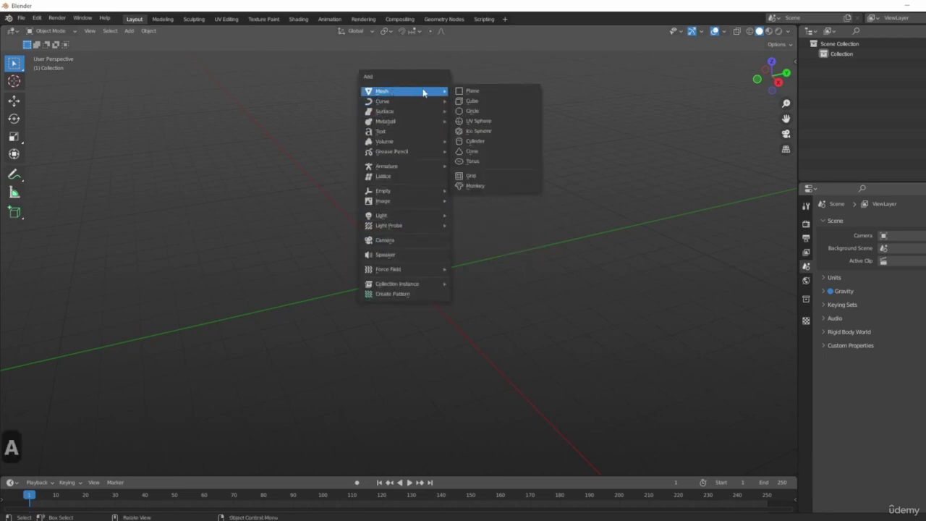
left_click(485, 121)
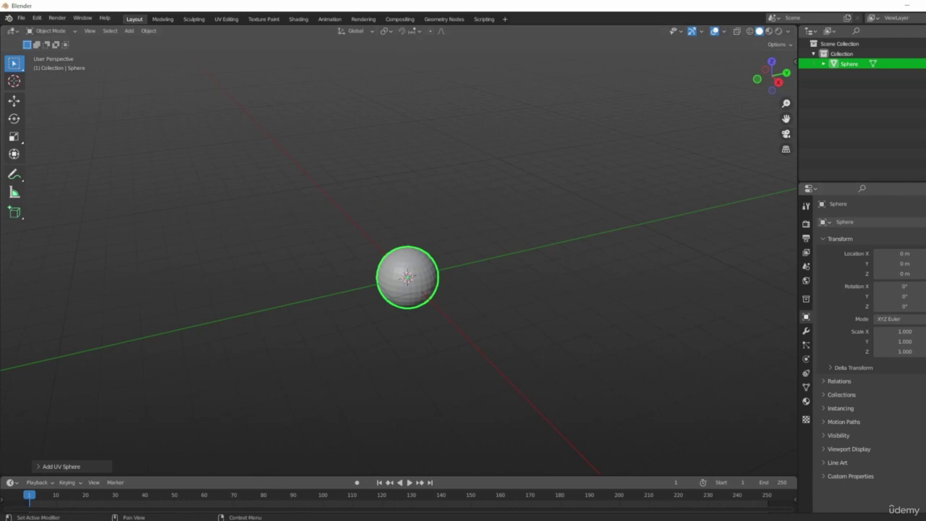
middle_click_drag(476, 322, 496, 317, "shift")
scroll(460, 288, "up", 3)
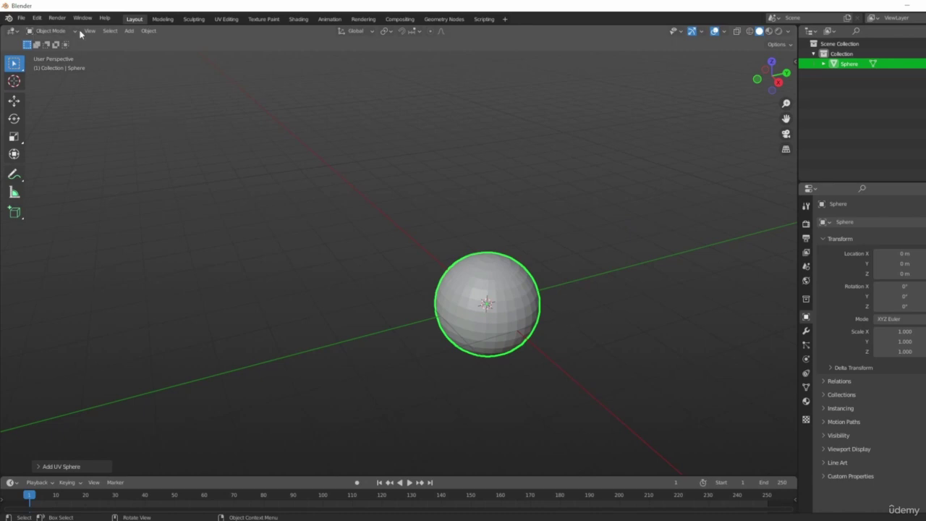
left_click(20, 21)
scroll(739, 224, "up", 4)
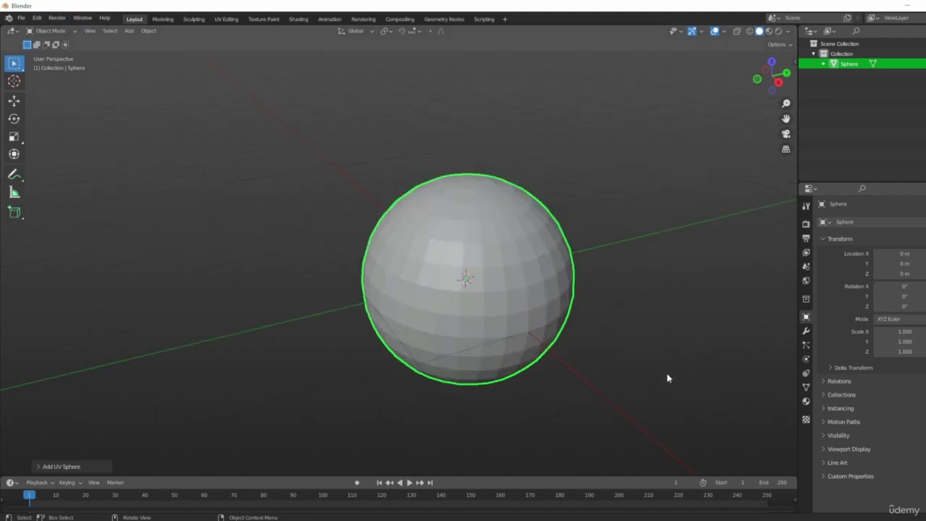
- Stretch the sphere along X to a scale of about 2.35 and undo the scaling
middle_click_drag(569, 279, 490, 273)
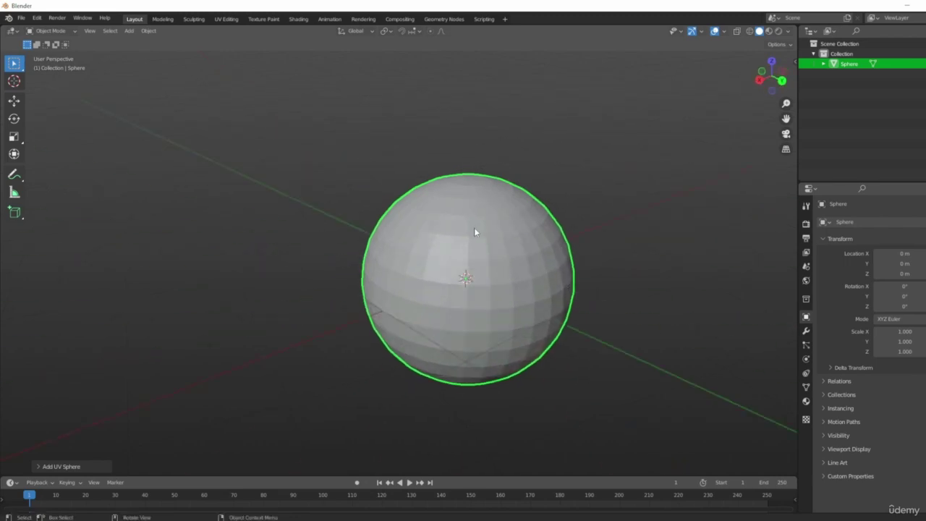
key("s")
right_click(662, 348)
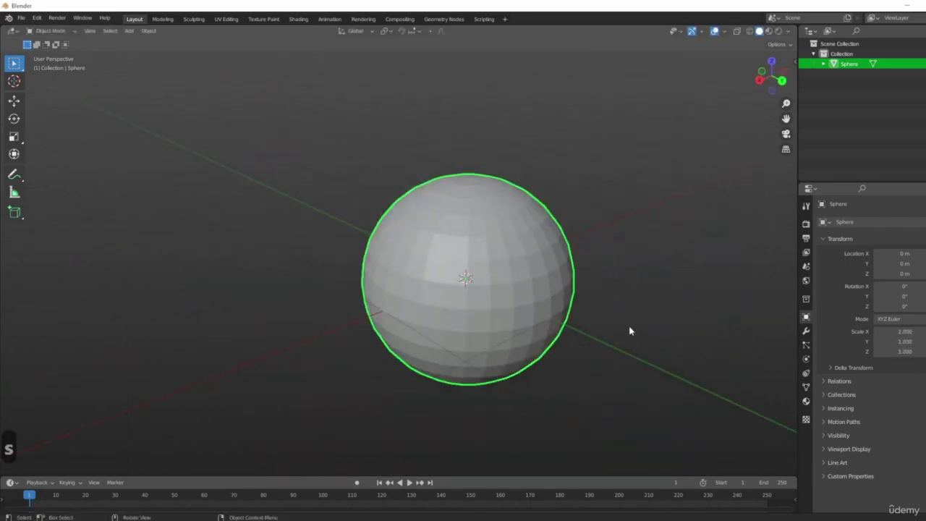
key("s")
key("x")
left_click(1, 253)
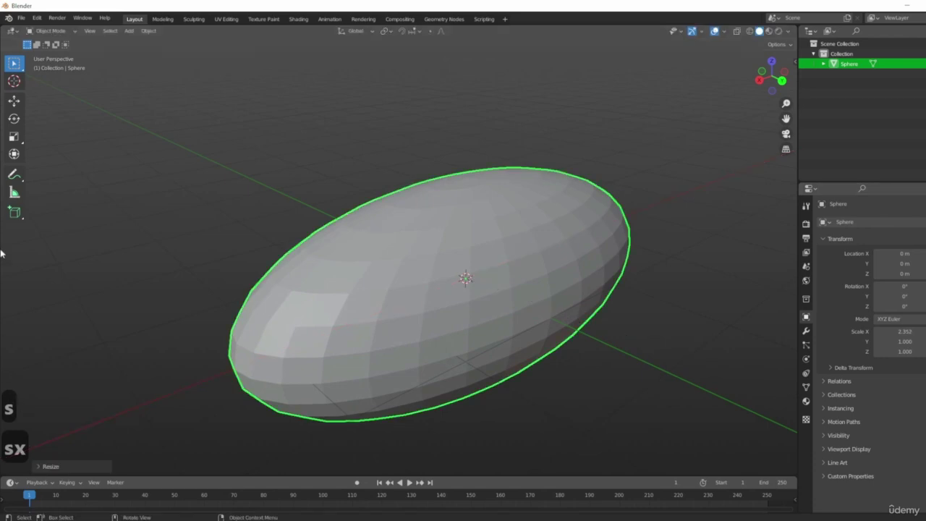
key("ctrl+z")
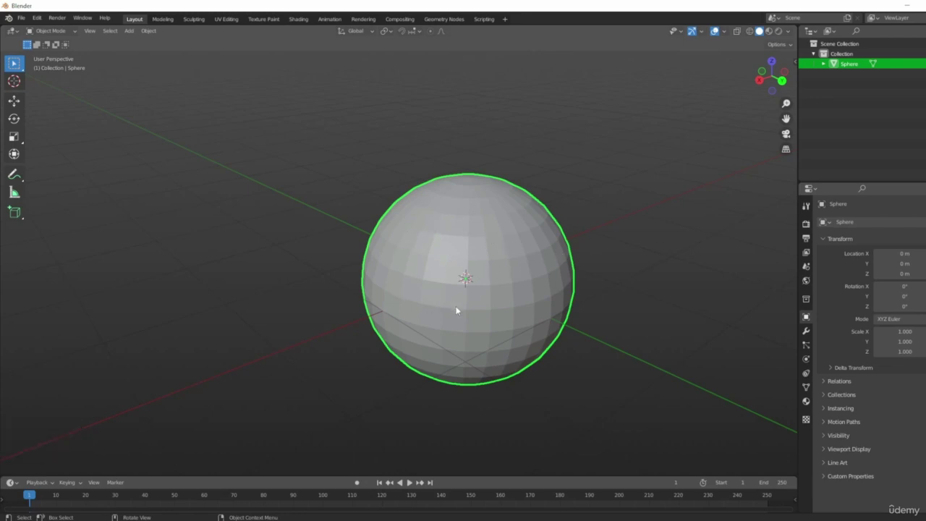
- Inspect the sphere's mesh up close in Edit Mode by selecting one vertex and the four corners of a face, and return to Object Mode
middle_click_drag(453, 308, 511, 325)
scroll(511, 325, "up", 3)
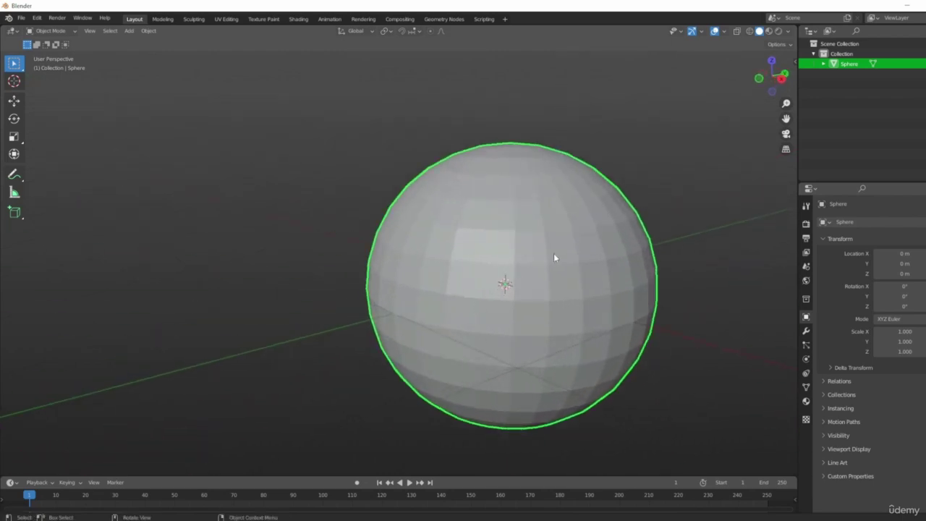
scroll(600, 281, "down", 2)
scroll(548, 238, "up", 2)
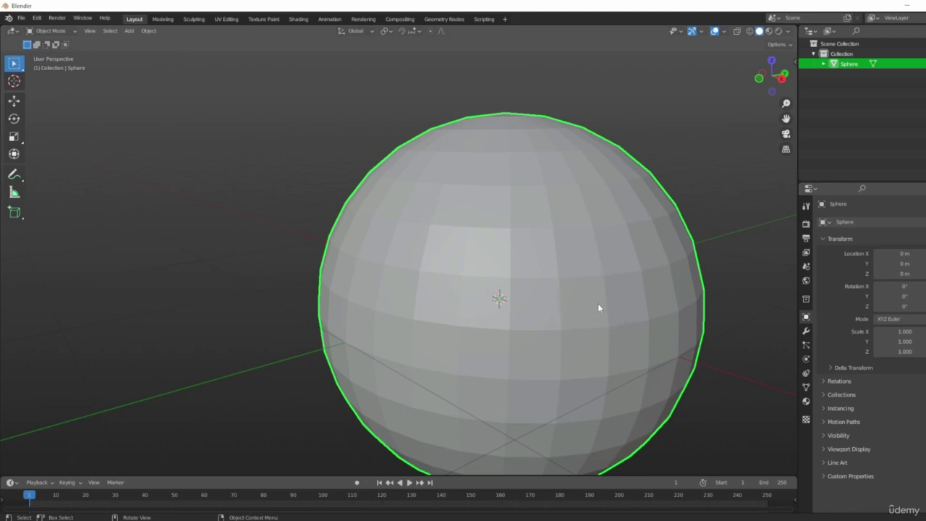
middle_click_drag(658, 319, 592, 264)
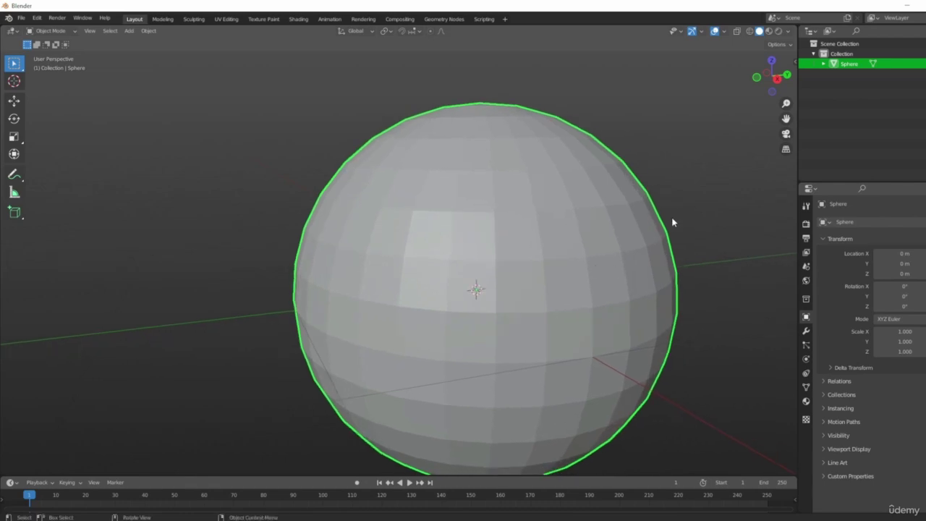
key("Tab")
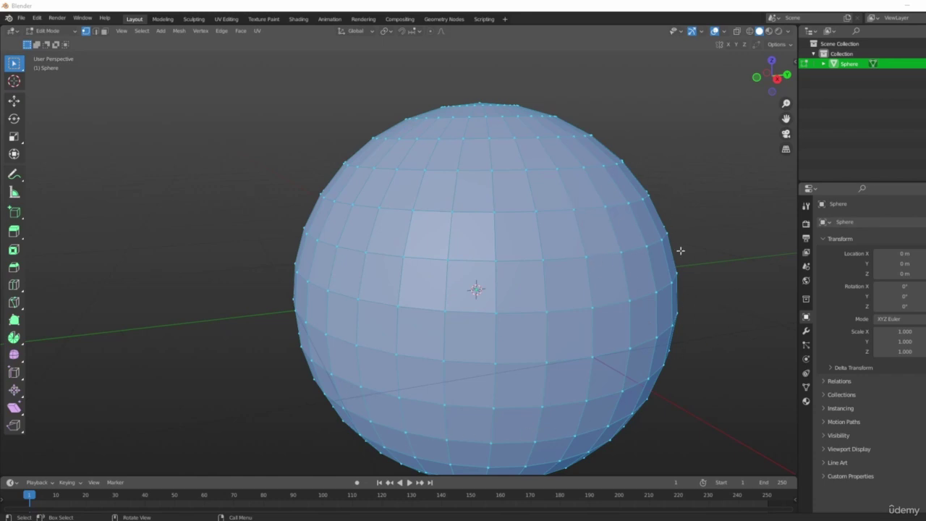
left_click(543, 259)
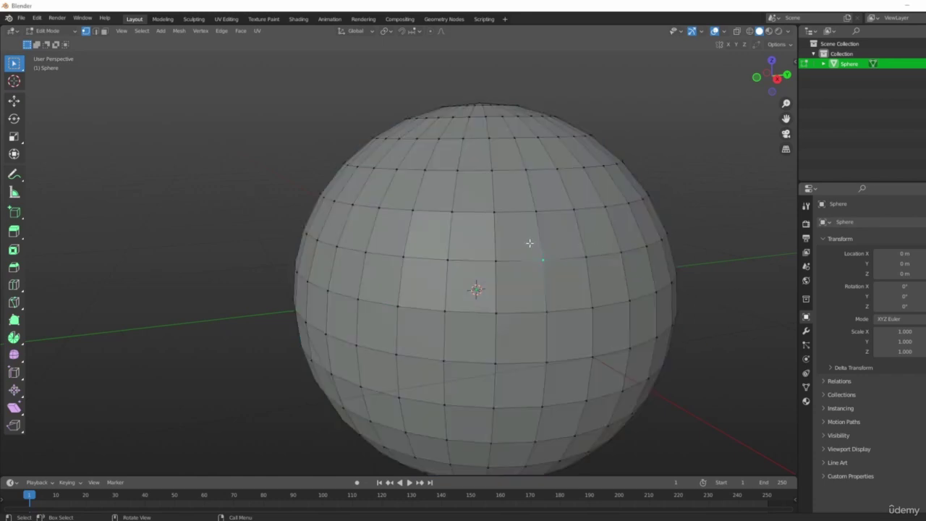
left_click_drag(530, 244, 605, 336)
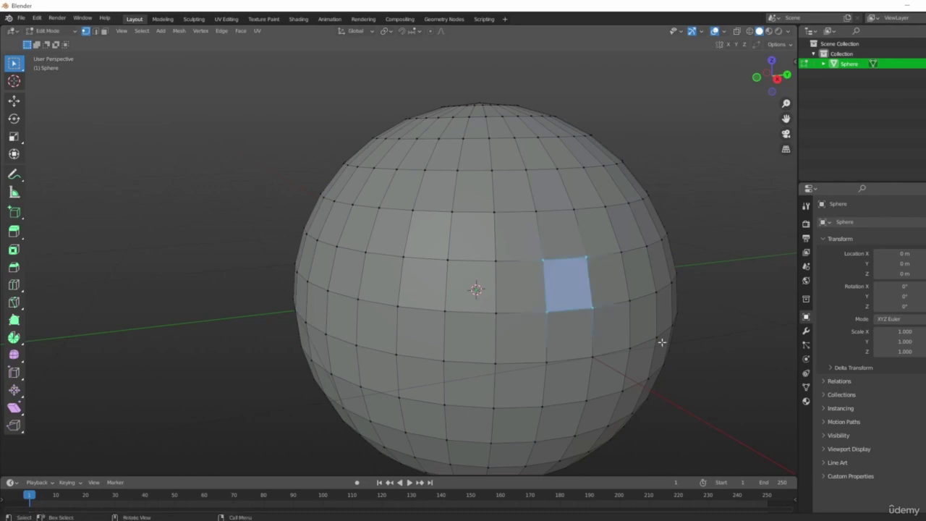
scroll(614, 290, "down", 3)
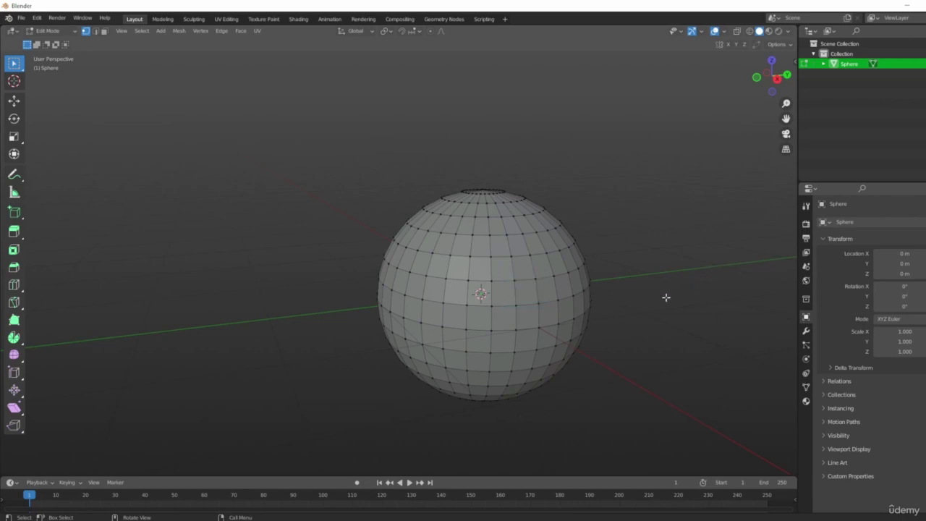
key("Tab")
- Duplicate the sphere and move the copy along X to about -3.13 m
scroll(644, 304, "down", 3)
middle_click_drag(480, 325, 609, 356)
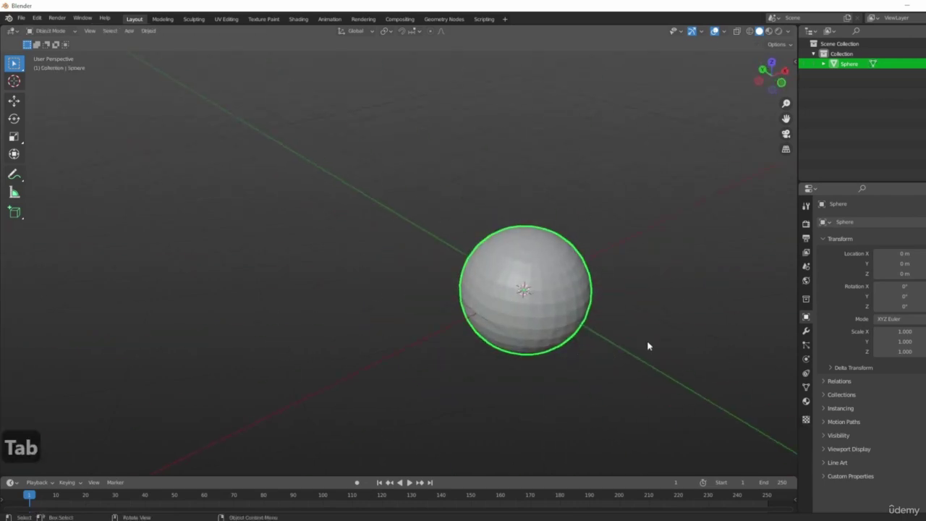
middle_click_drag(648, 346, 496, 217)
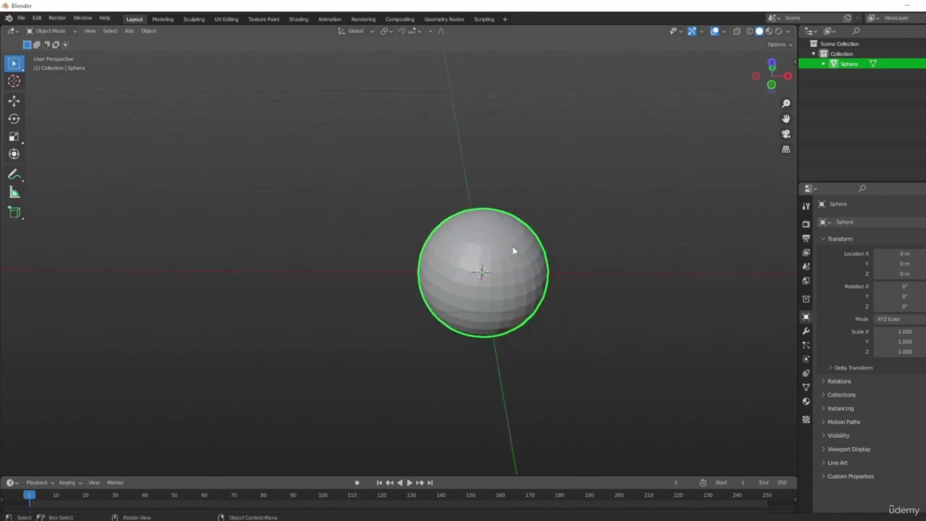
key("shift+d")
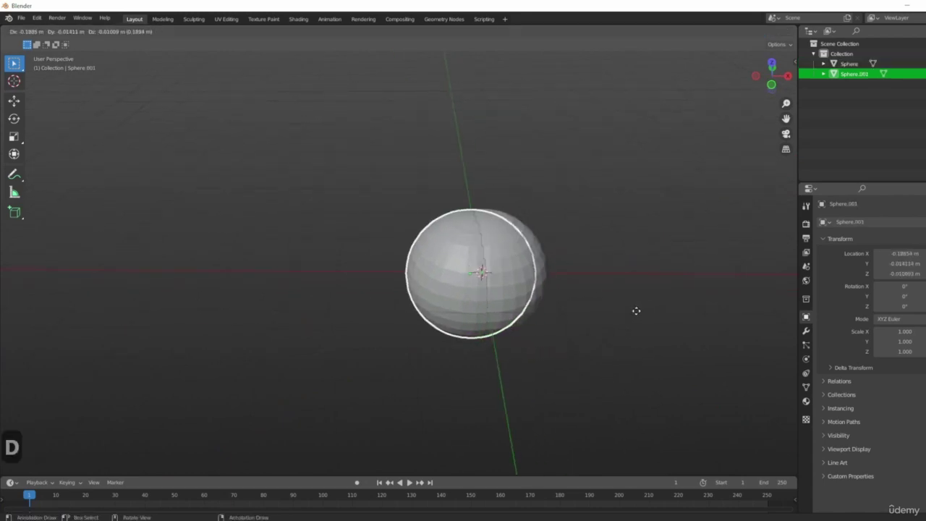
key("x")
left_click(598, 333)
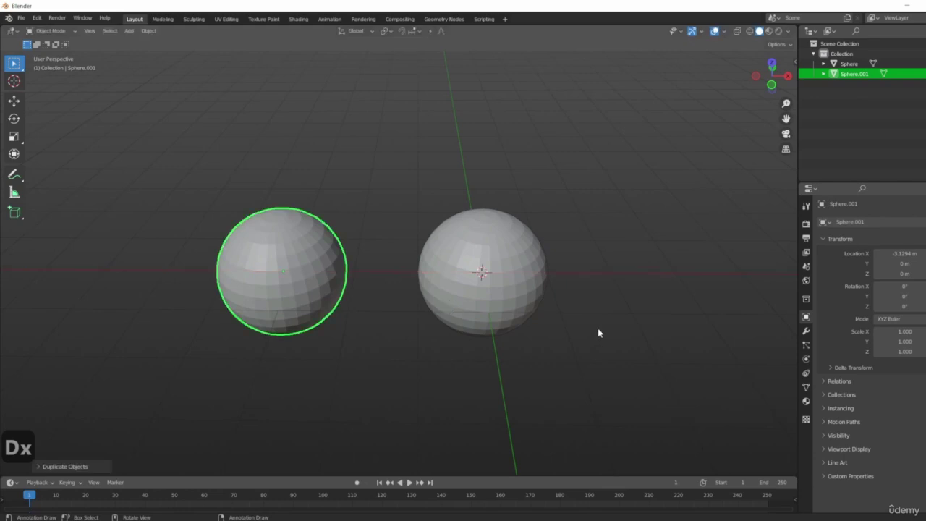
- Duplicate the original sphere at the origin and move the copy along X to about 3.06 m
left_click(501, 265)
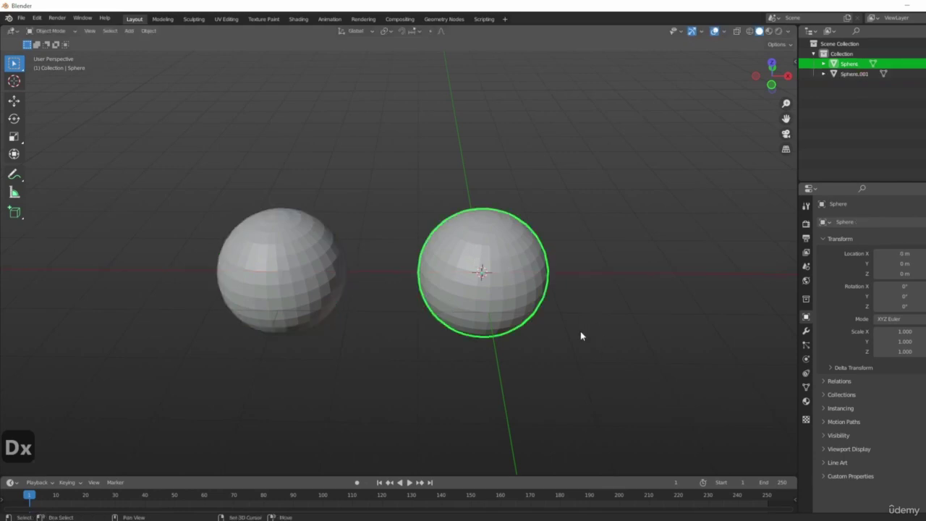
key("shift+d")
key("x")
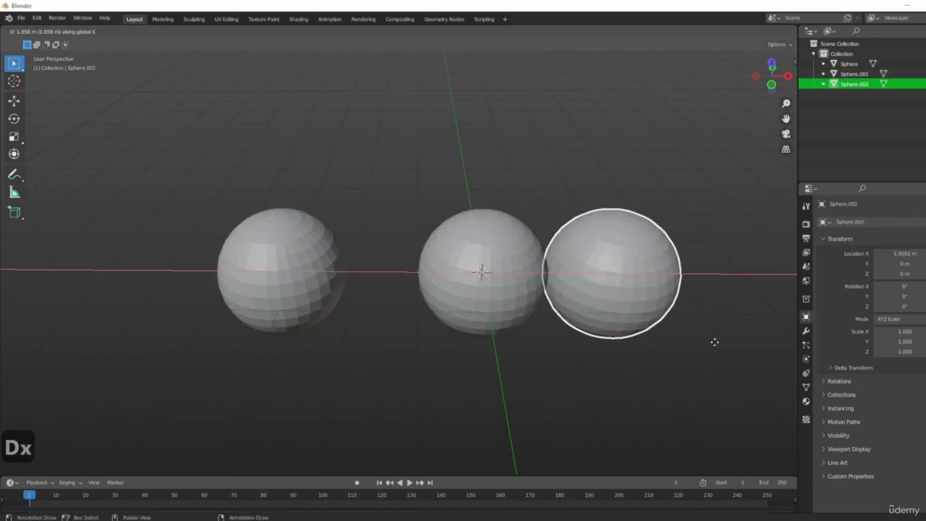
left_click(693, 337)
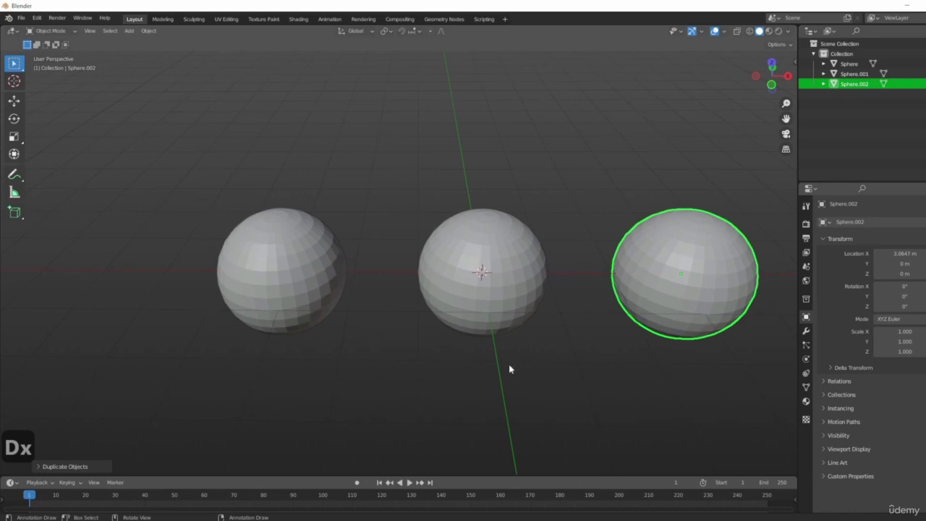
- Select the middle sphere, examine its mesh in Edit Mode from several angles, and return to Object Mode
left_click(487, 225)
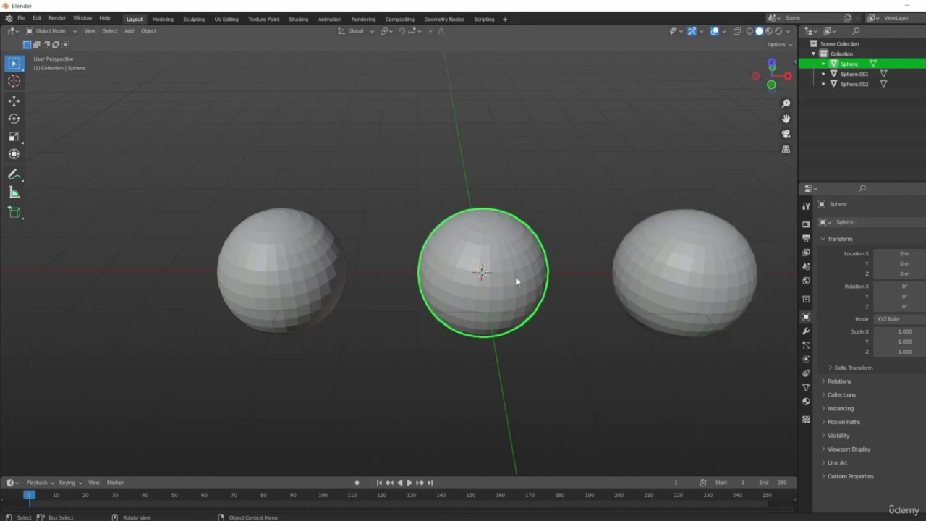
middle_click_drag(516, 281, 548, 441)
key("Tab")
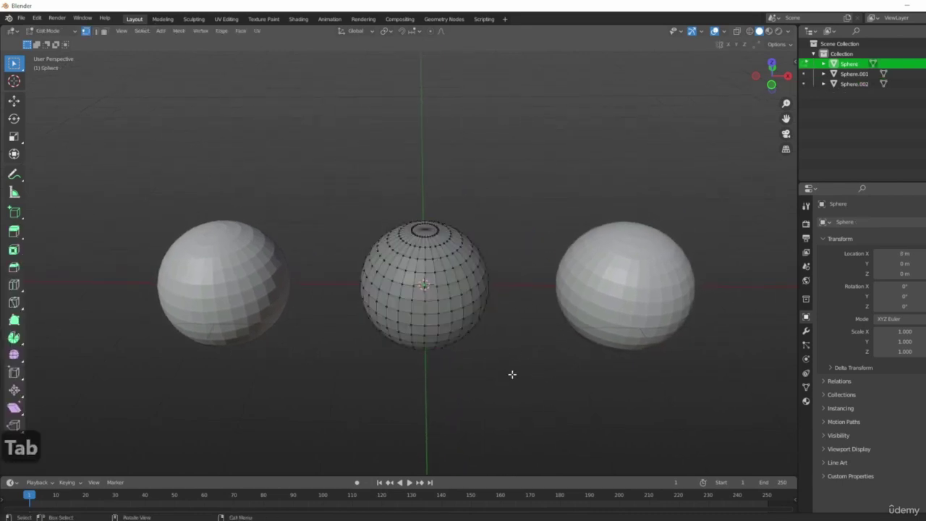
middle_click_drag(511, 374, 560, 341)
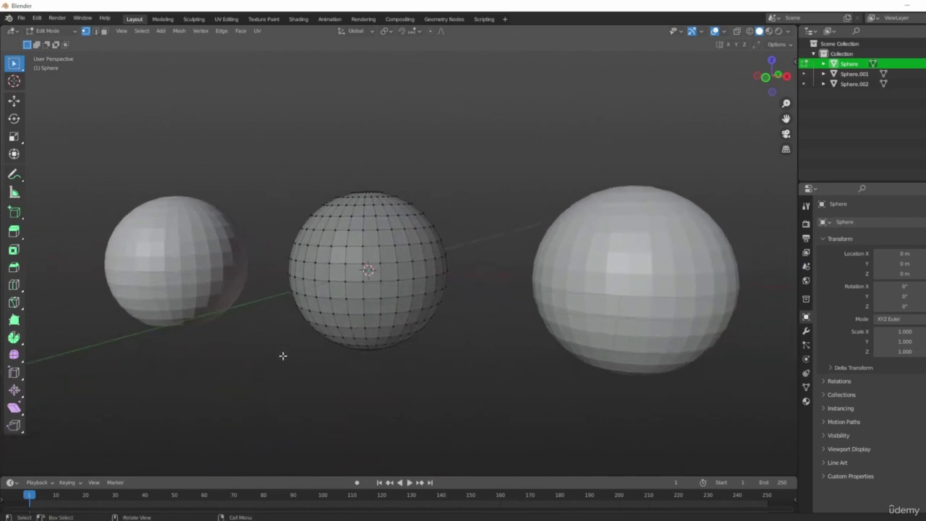
middle_click_drag(317, 320, 293, 301, "shift")
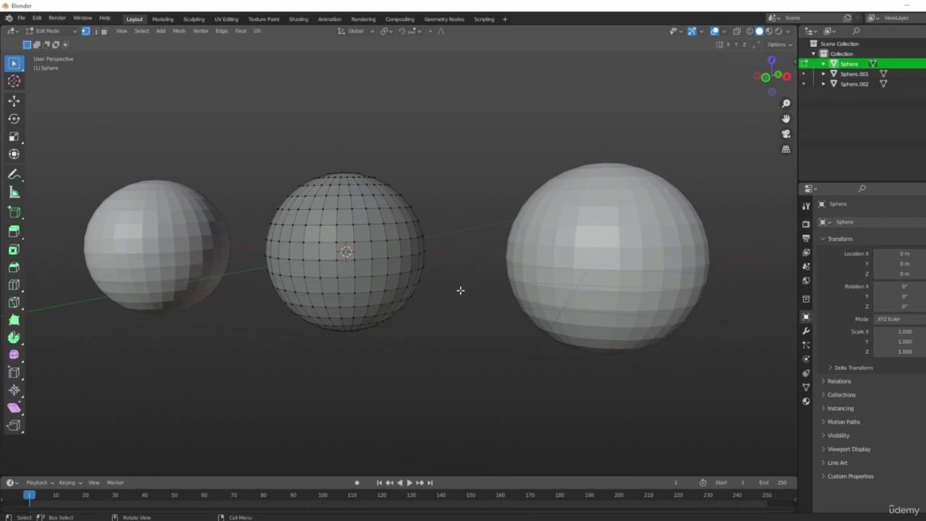
key("Tab")
middle_click_drag(240, 244, 375, 273)
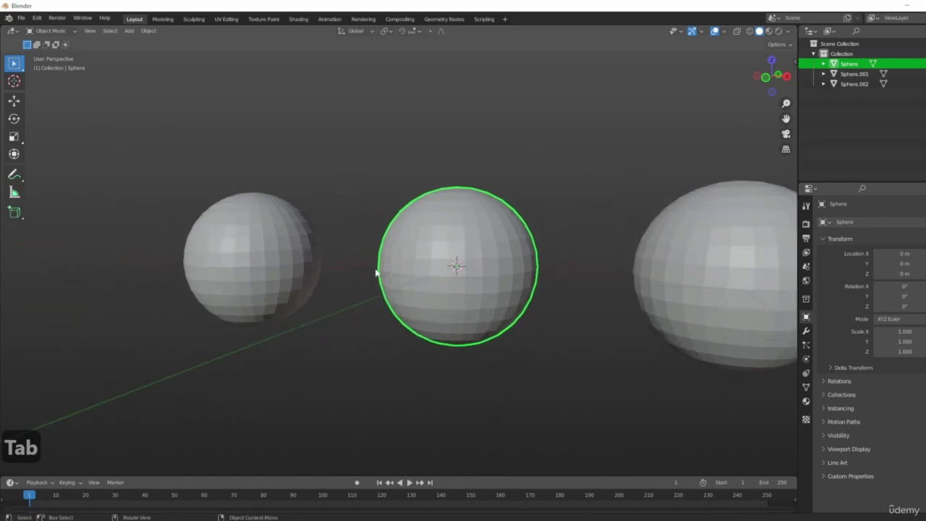
middle_click_drag(265, 89, 484, 91)
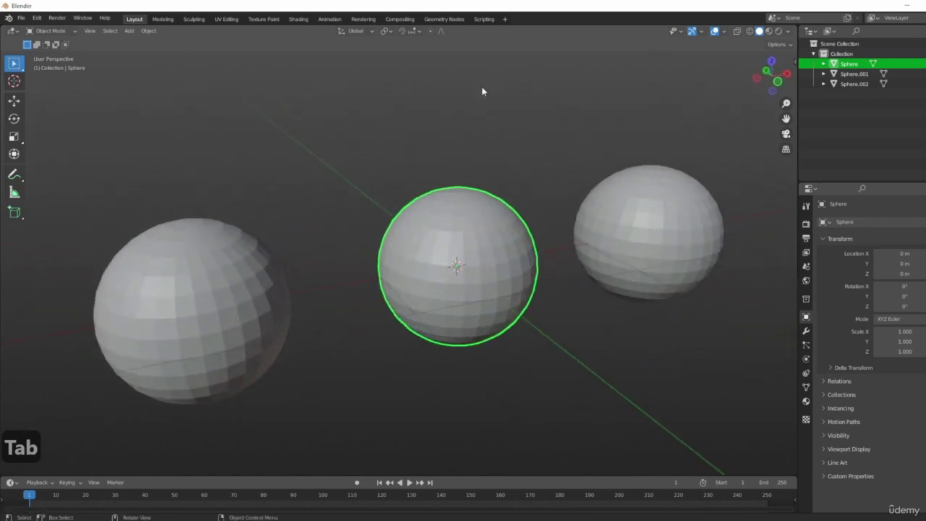
- Select the sphere on the positive X side, examine its mesh in Edit Mode, and return to Object Mode
left_click(680, 208)
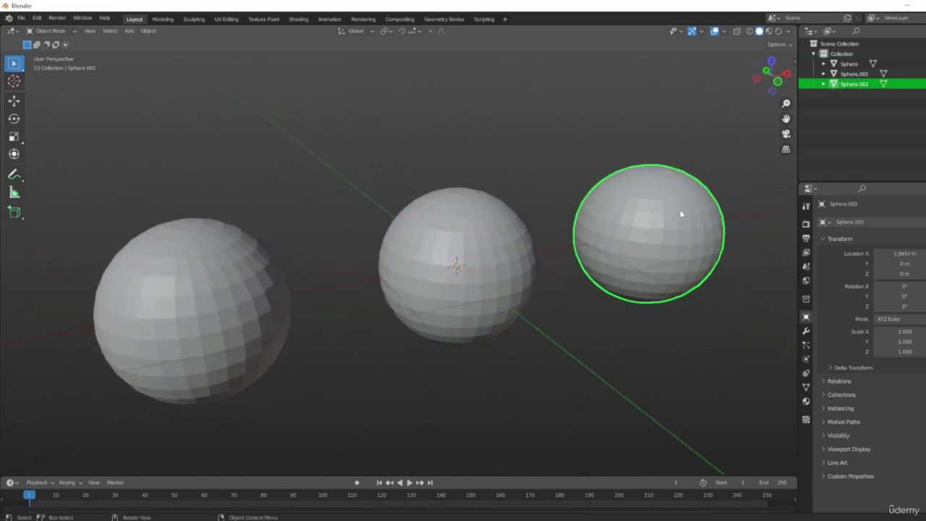
middle_click_drag(683, 207, 557, 237)
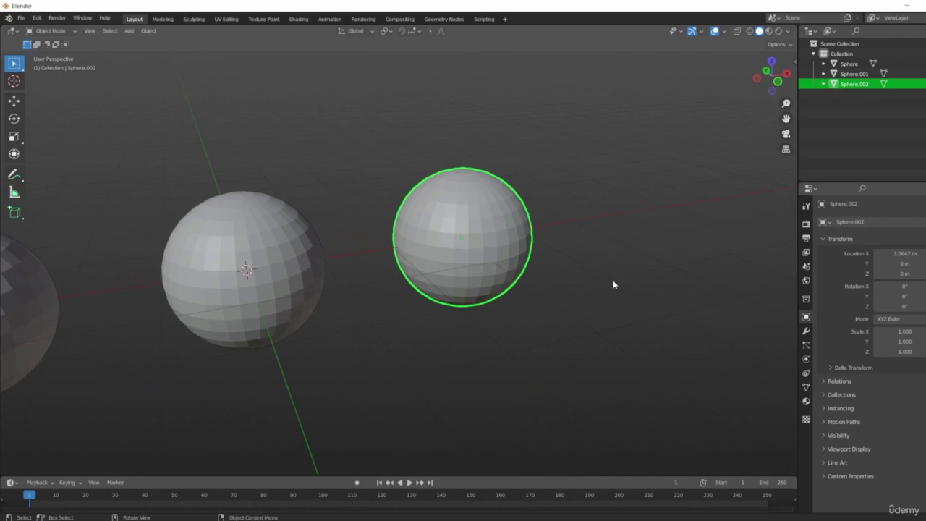
key("Tab")
scroll(511, 265, "up", 4)
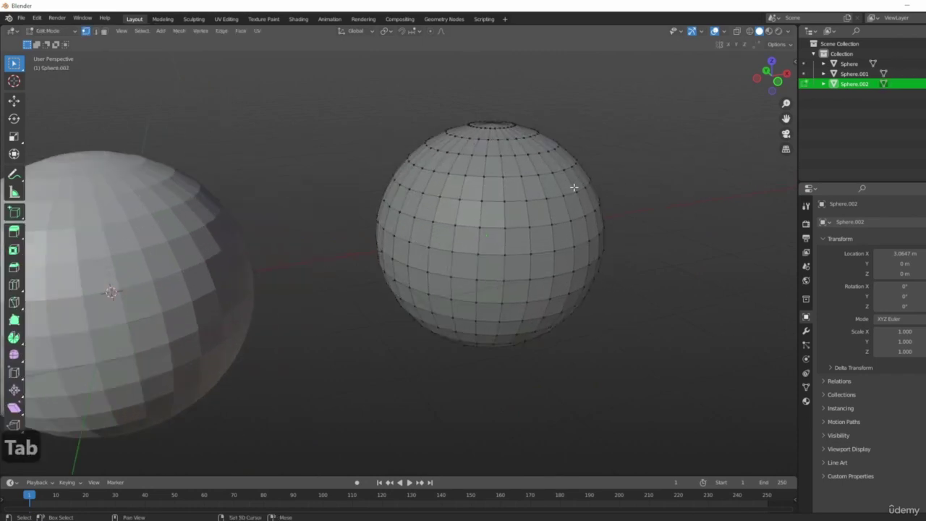
scroll(666, 275, "down", 3)
middle_click_drag(666, 275, 574, 252)
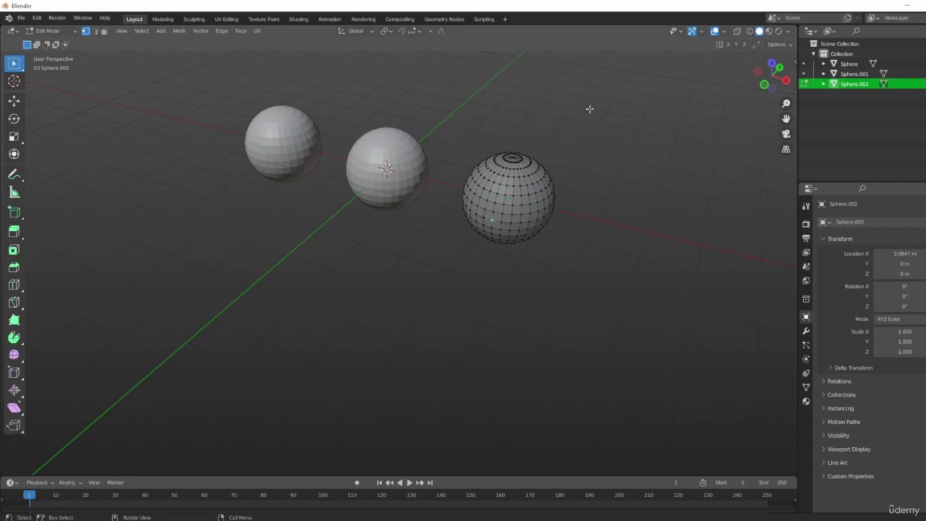
key("Tab")
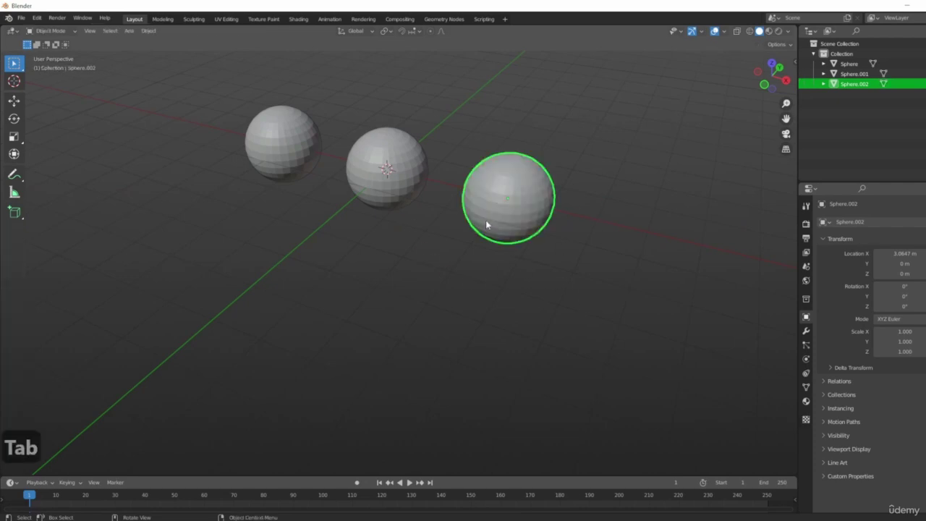
- Delete the two outer sphere copies, keeping only the original sphere at the origin
middle_click_drag(486, 220, 530, 245)
key("Delete")
left_click(298, 215)
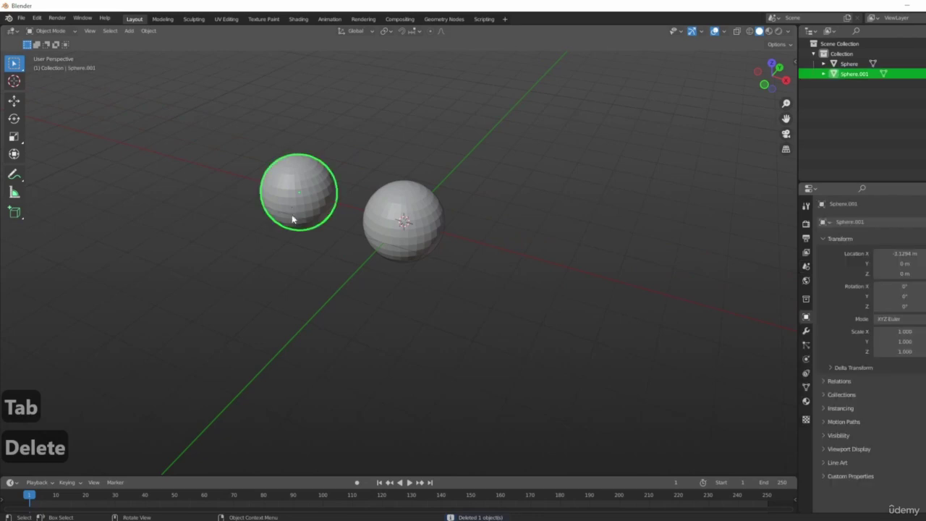
middle_click_drag(299, 216, 518, 313)
scroll(518, 312, "up", 2)
key("Delete")
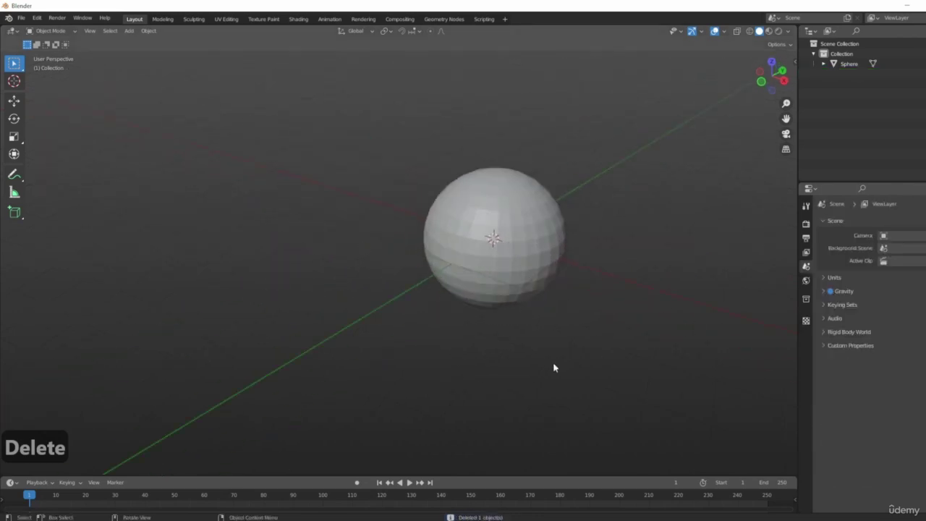
- Select the remaining sphere, switch it to Edit Mode, and switch back to Object Mode
middle_click_drag(555, 368, 497, 327)
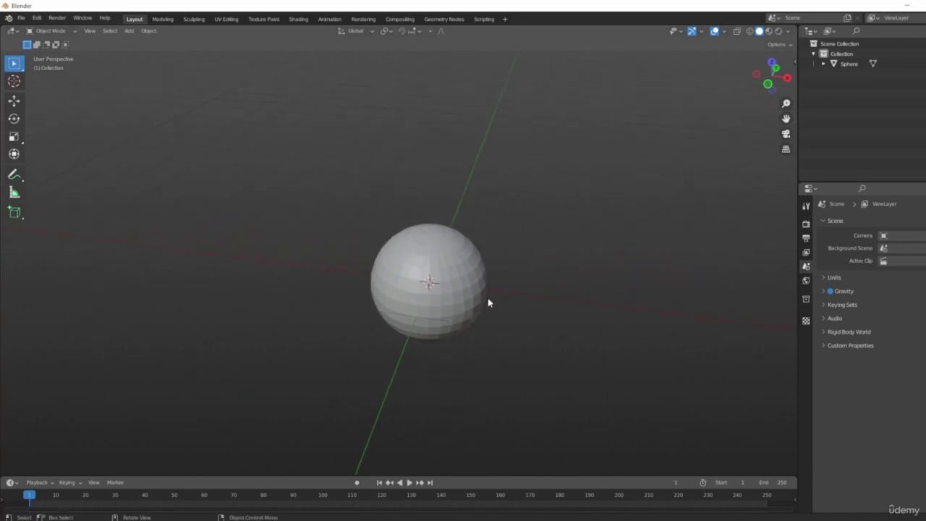
left_click(432, 247)
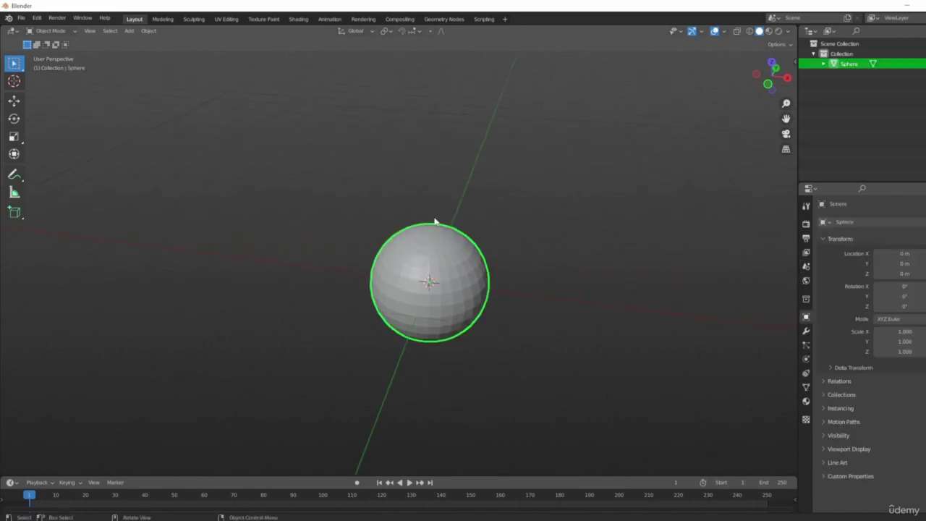
left_click(75, 41)
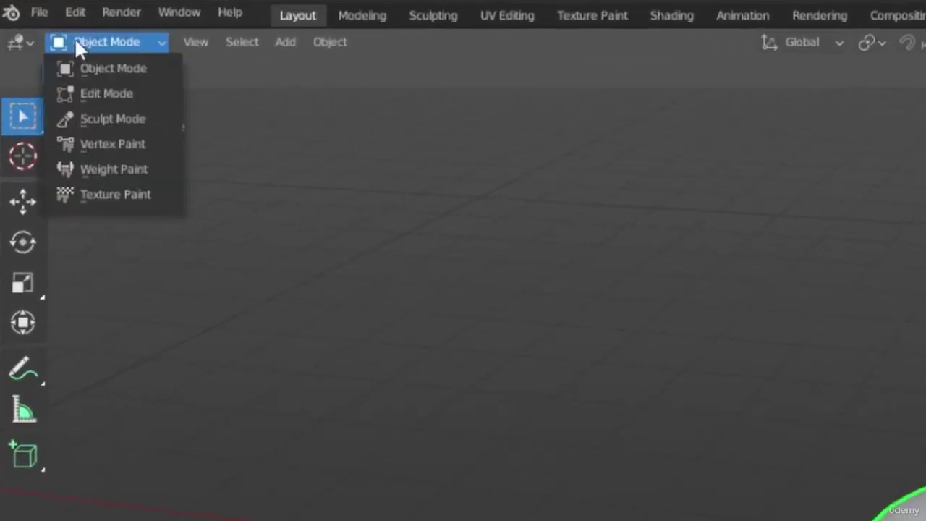
left_click(119, 91)
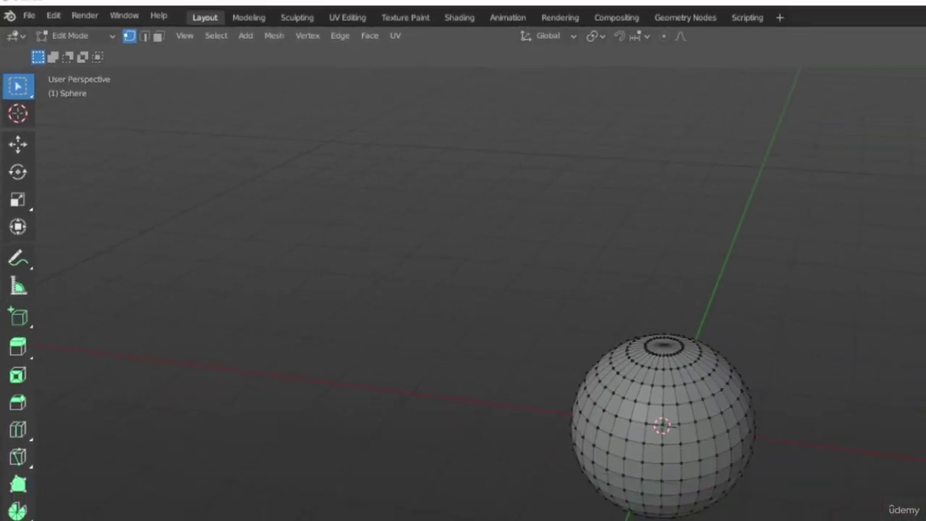
left_click(76, 36)
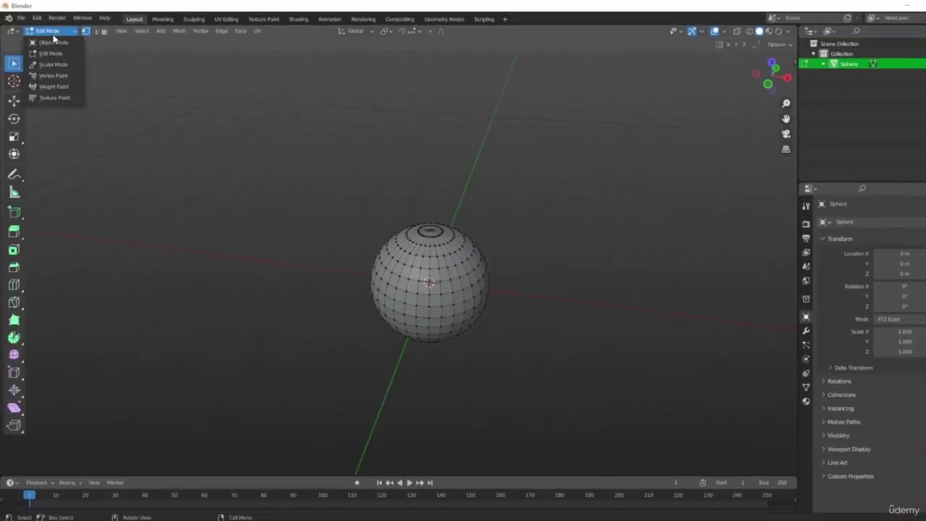
left_click(52, 45)
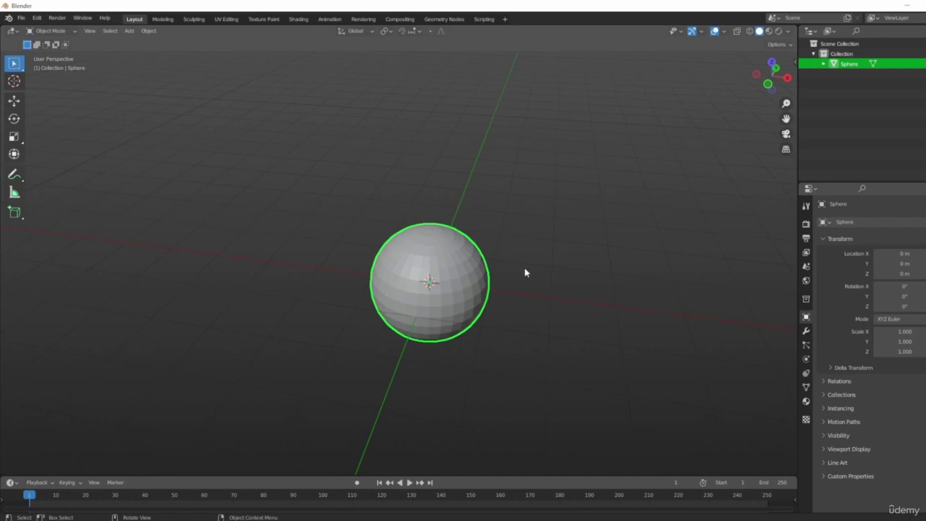
left_click(74, 31)
left_click(74, 31)
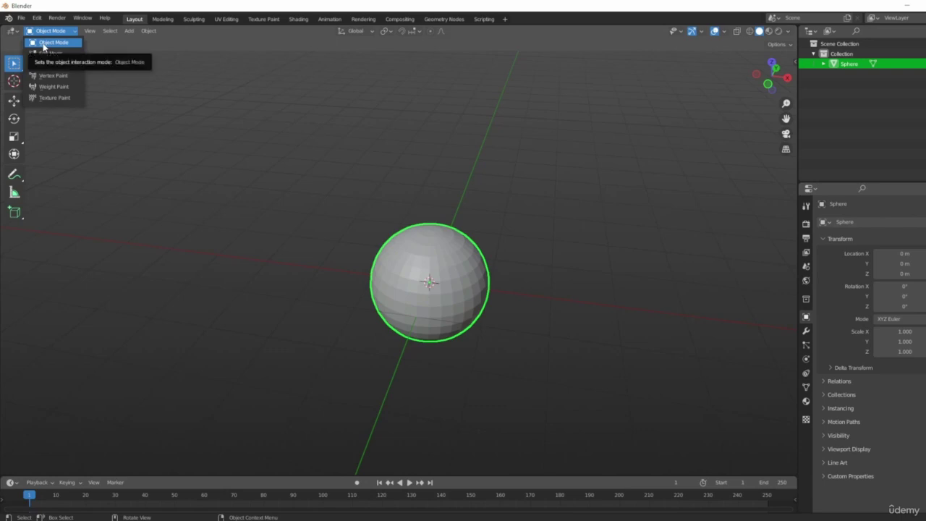
left_click(452, 121)
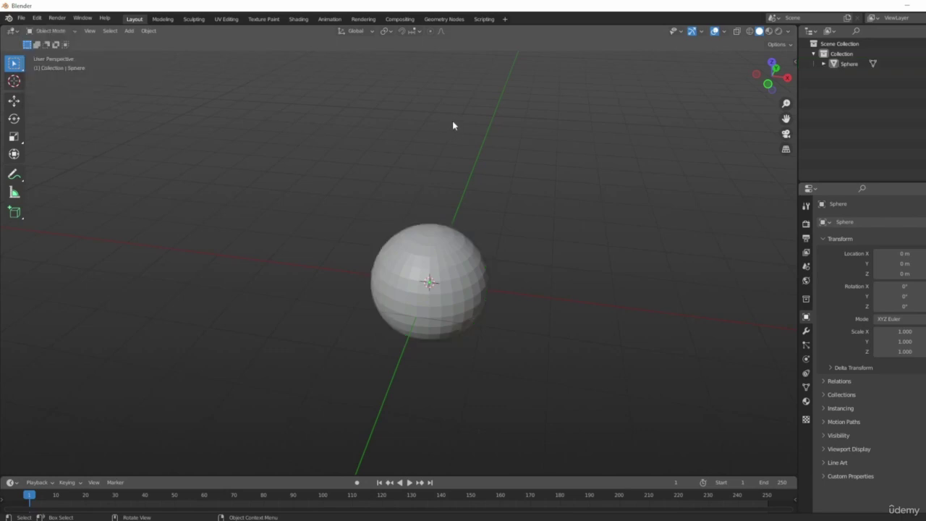
- Select the sphere at the origin and enter Edit Mode for a close view of its mesh
left_click(441, 253)
scroll(557, 322, "up", 4)
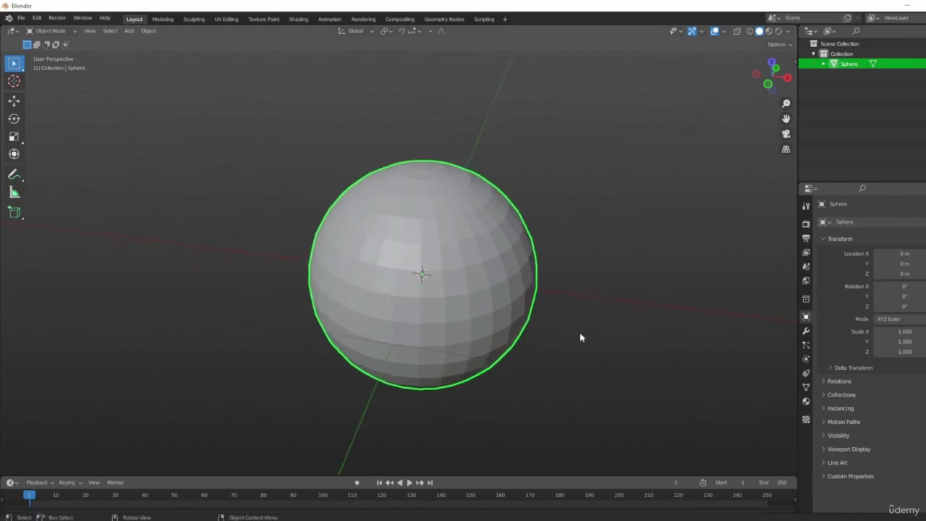
middle_click_drag(604, 322, 649, 317, "shift")
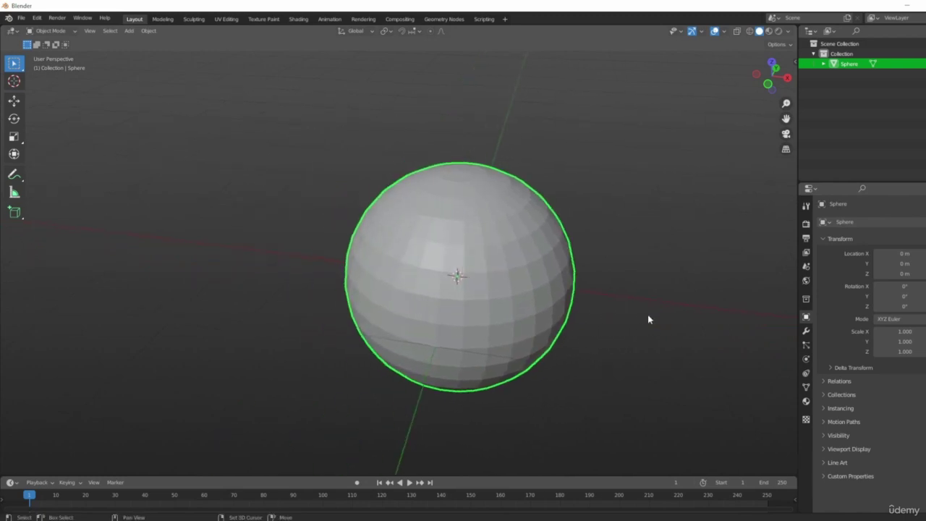
key("Tab")
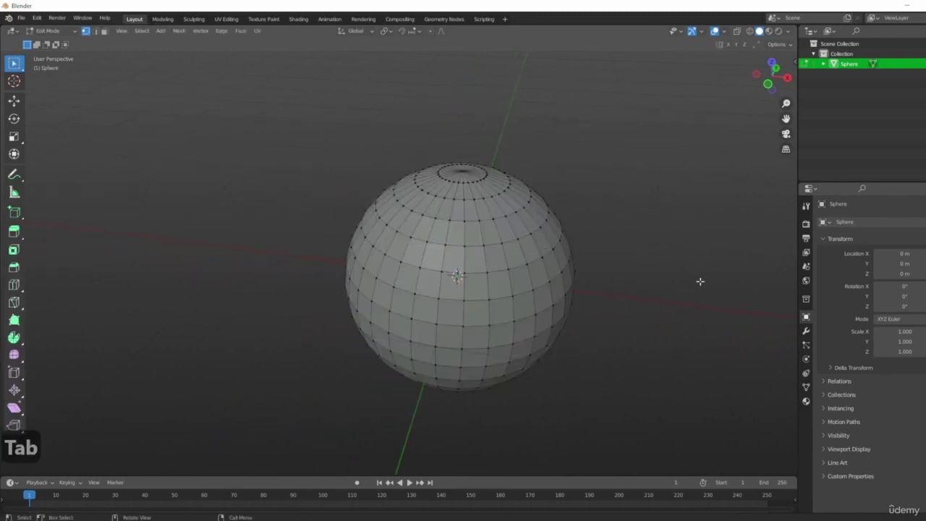
middle_click_drag(552, 244, 533, 197, "ctrl")
middle_click_drag(456, 298, 474, 269, "shift")
middle_click_drag(572, 372, 553, 241)
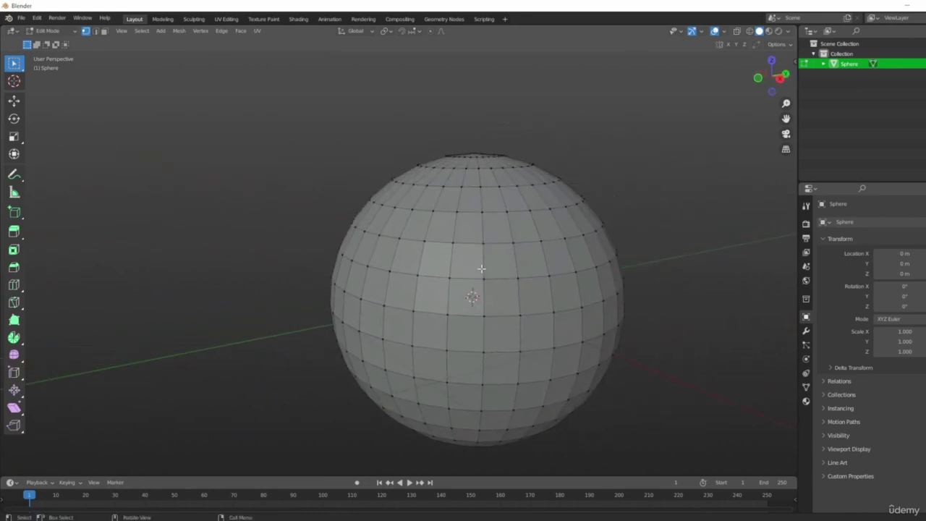
middle_click_drag(481, 268, 407, 261, "shift")
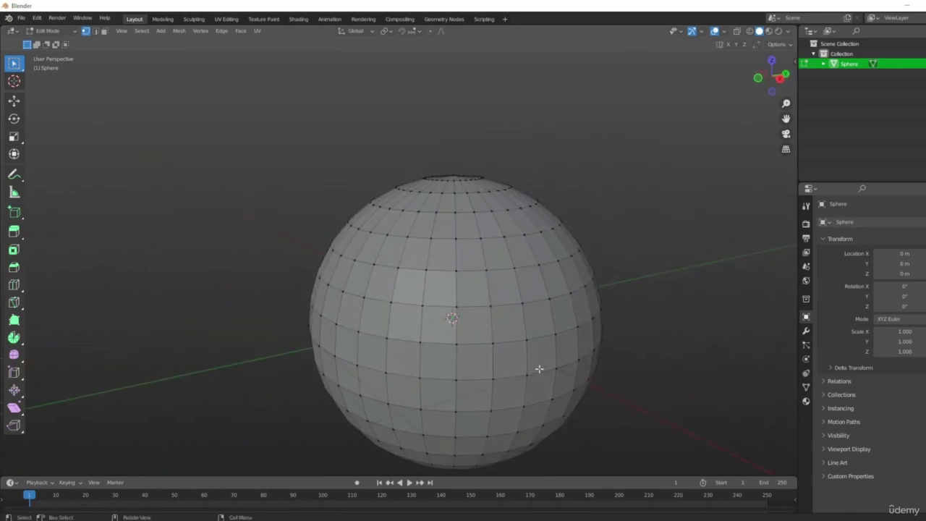
scroll(502, 293, "up", 3)
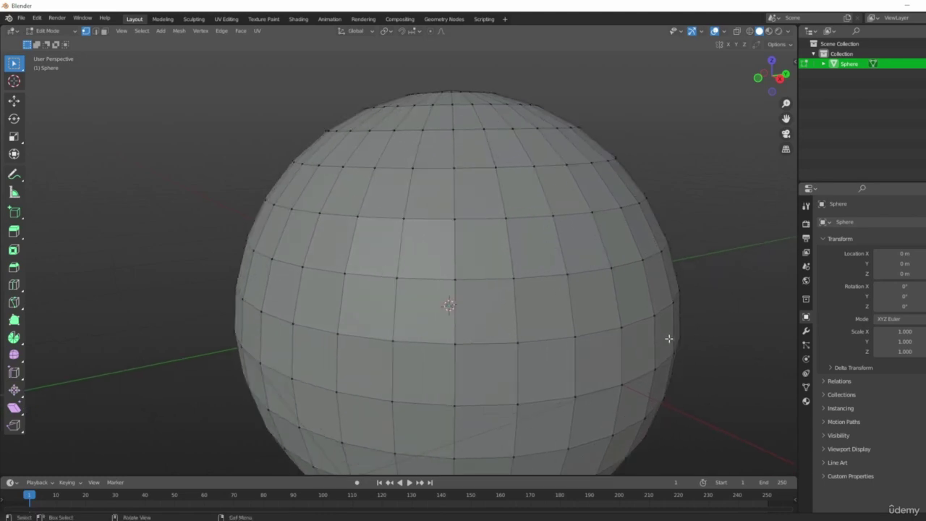
scroll(662, 333, "up", 1)
- Select a single vertex near the sphere's centre, the edge beside it, and the four corner vertices of the face below
left_click(403, 269)
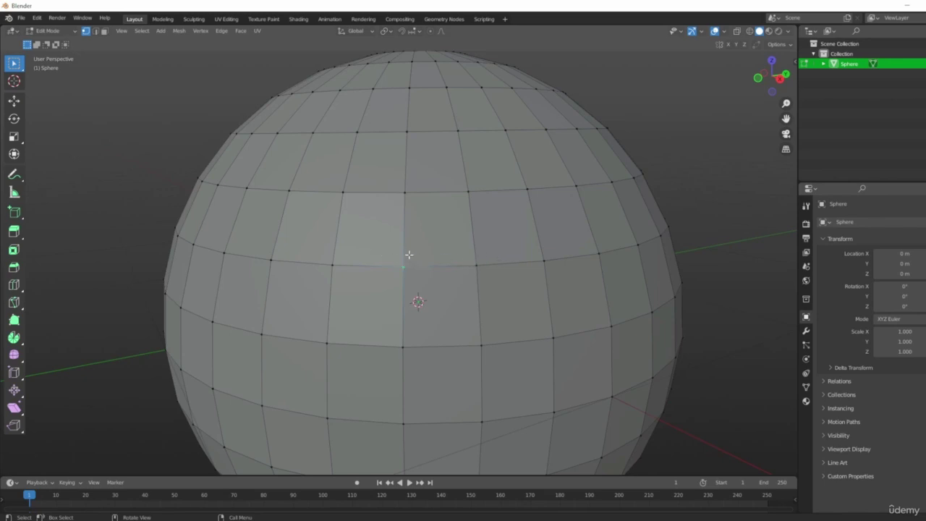
left_click_drag(382, 254, 502, 287)
left_click_drag(368, 251, 513, 368)
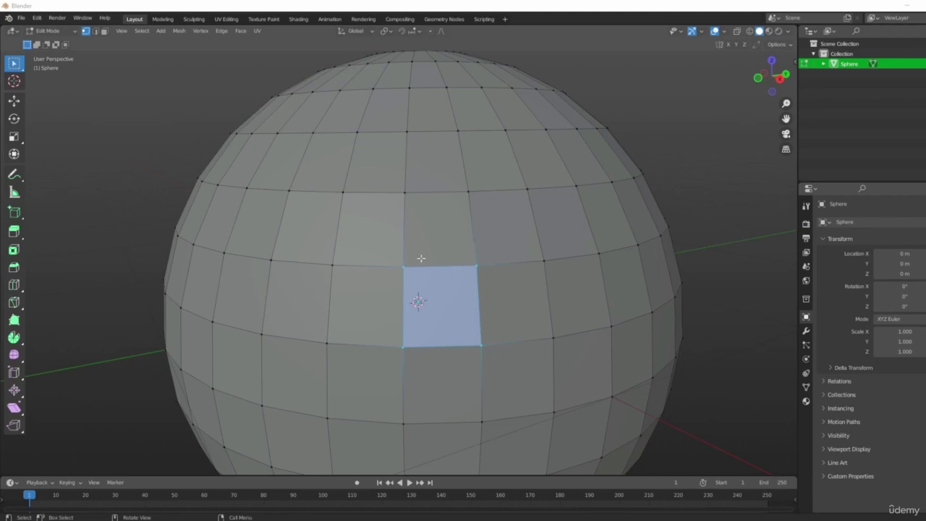
- Select seven vertices one at a time, going along the lower edge of a row of faces and back along its upper edge
left_click(399, 267)
left_click(480, 264)
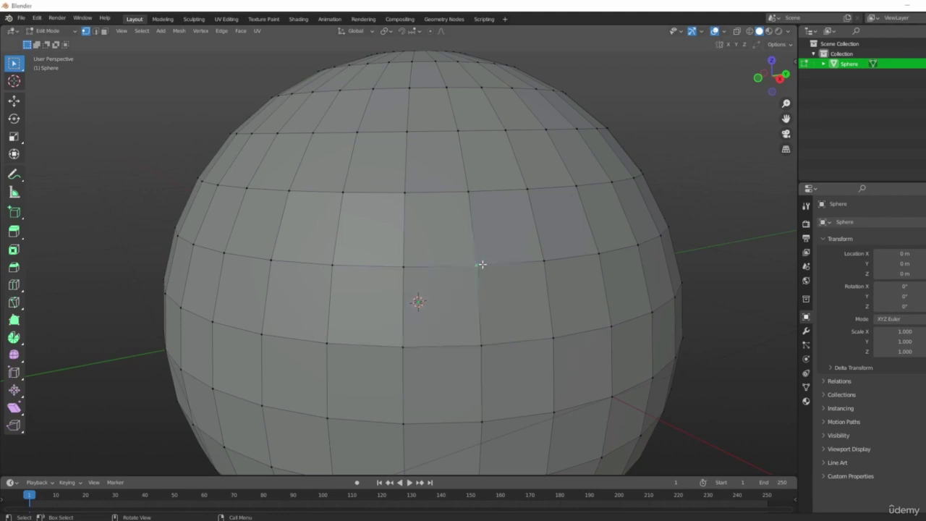
left_click(543, 261)
left_click(591, 252)
left_click(577, 186)
left_click(523, 189)
left_click(466, 193)
- Show the transform sidebar to view the coordinates of individual vertices on the sphere
scroll(482, 178, "down", 7)
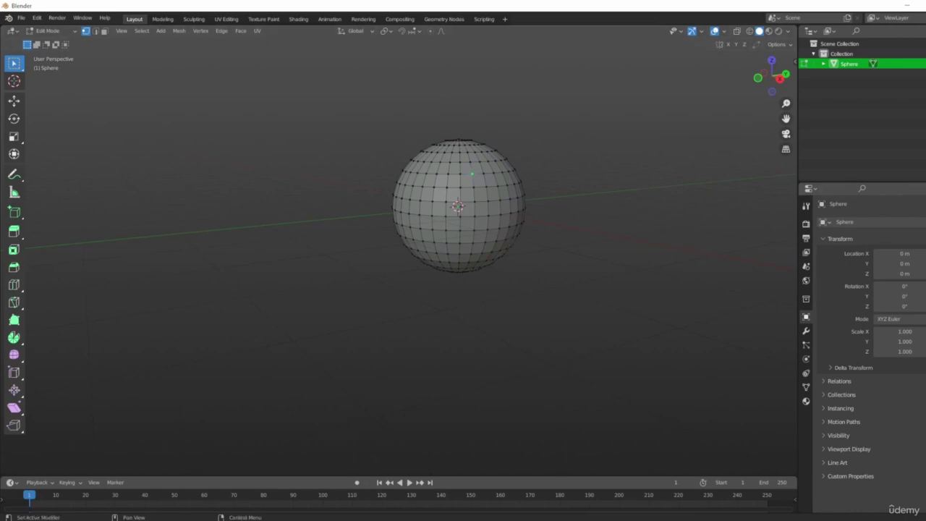
scroll(350, 179, "up", 5)
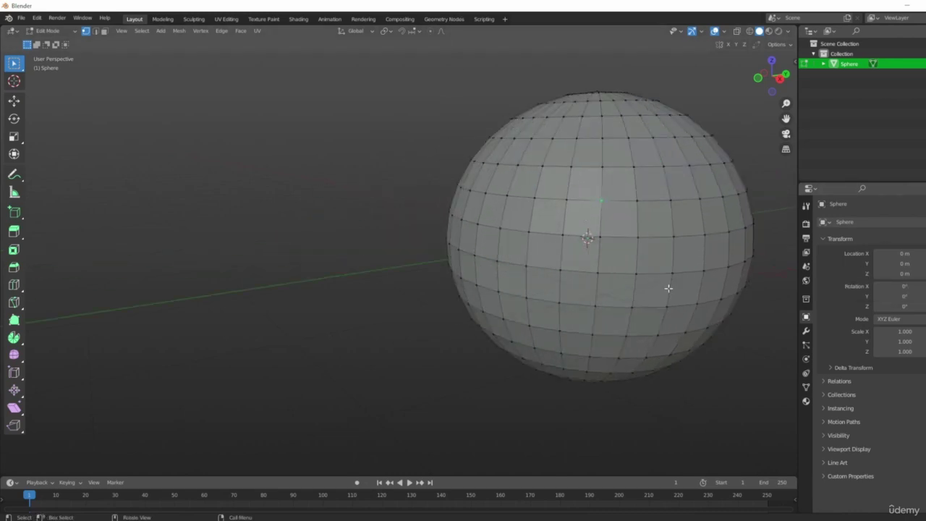
middle_click_drag(682, 201, 488, 236, "shift")
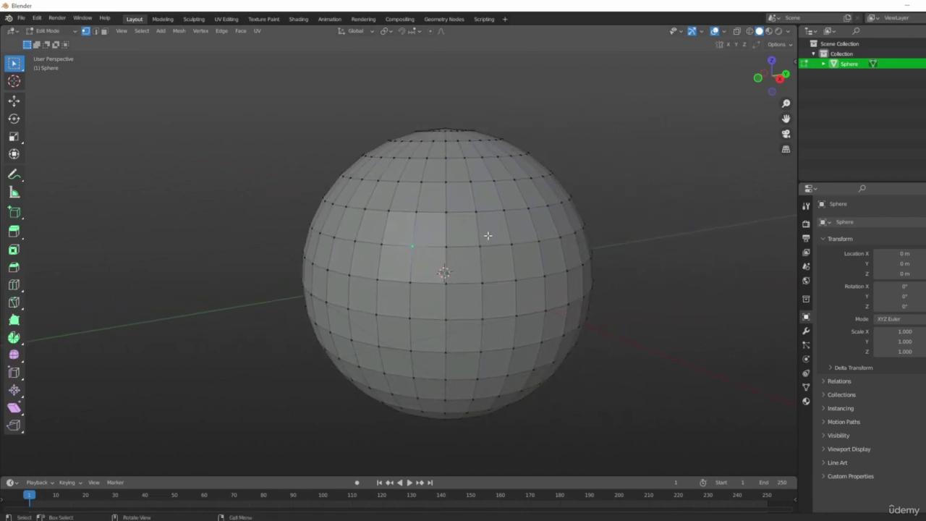
key("n")
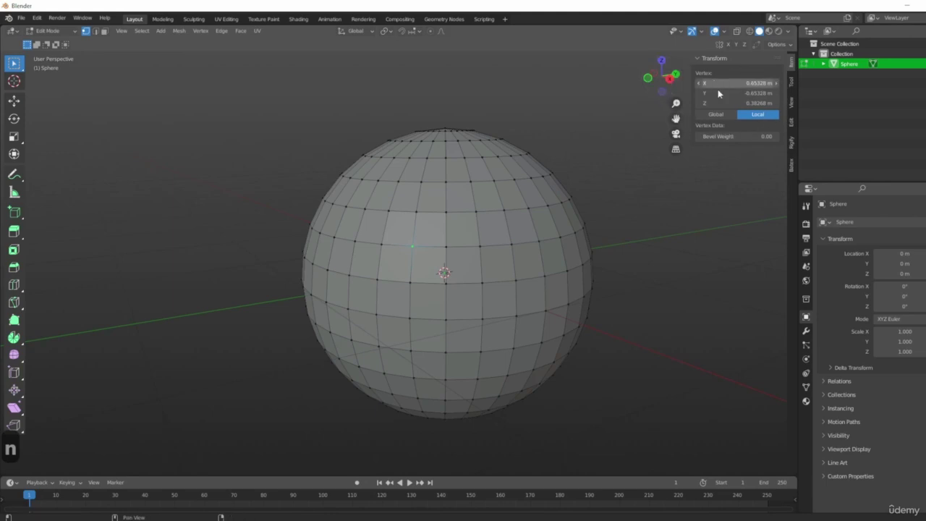
scroll(594, 211, "up", 5)
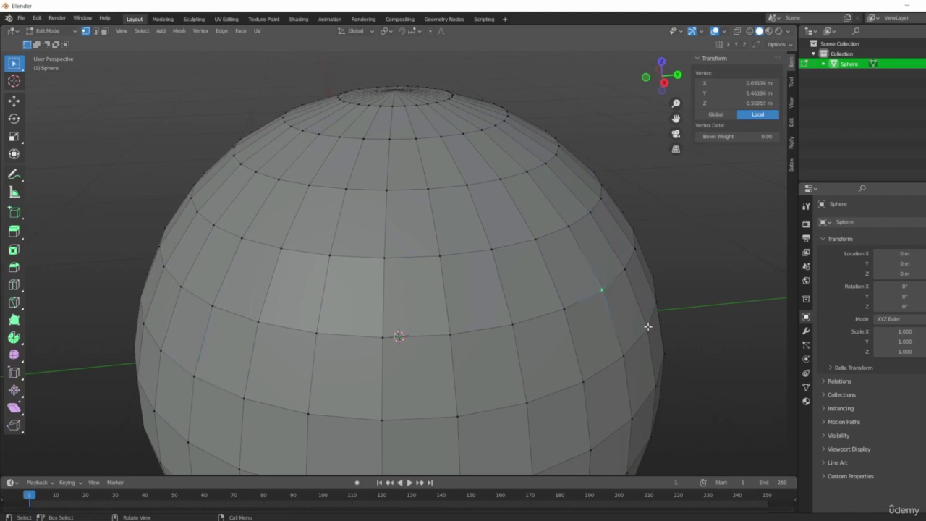
- Examine the selected vertex's place on the sphere from several sides against its local X, Y and Z coordinates
middle_click_drag(647, 325, 641, 184)
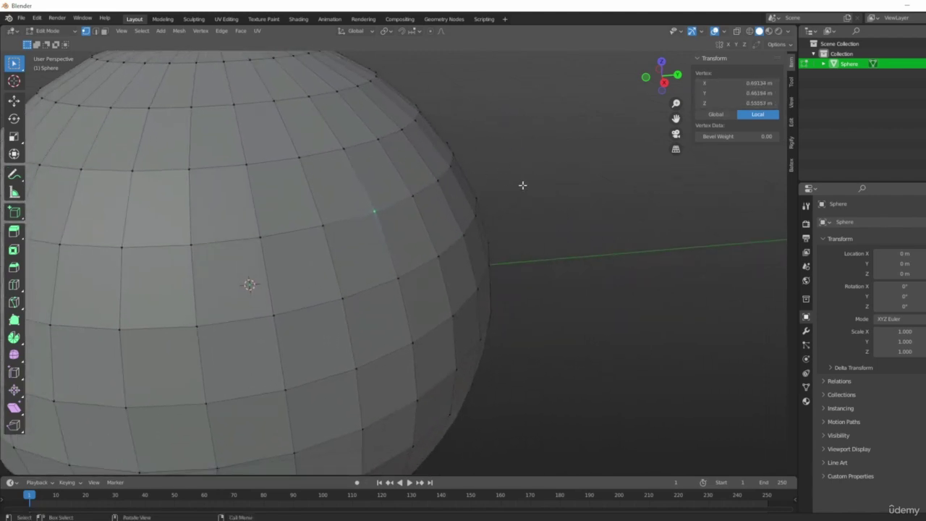
middle_click_drag(509, 141, 548, 155, "shift")
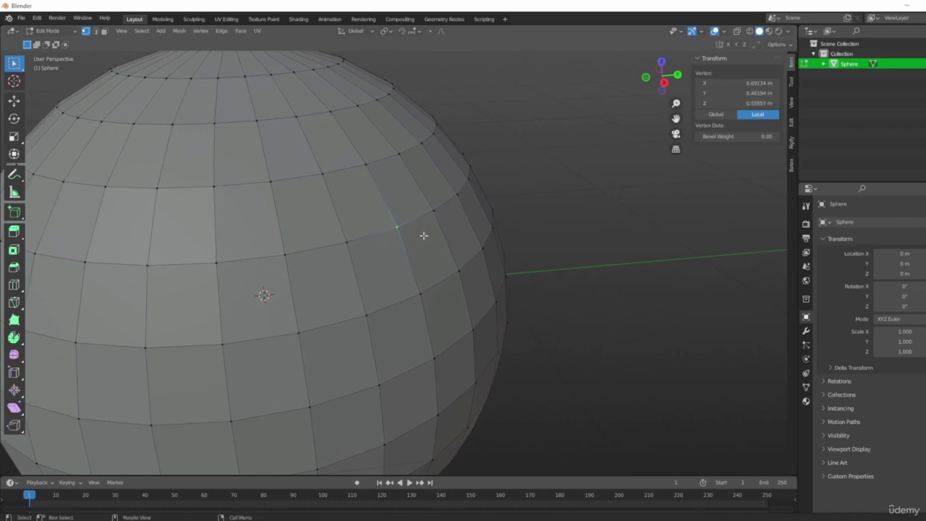
scroll(396, 242, "down", 6)
middle_click_drag(397, 243, 594, 263)
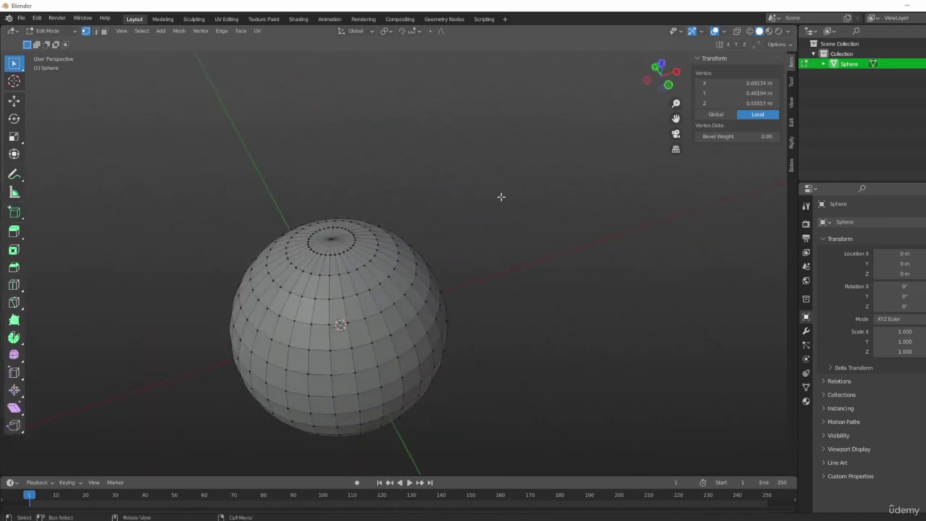
middle_click_drag(350, 265, 648, 120)
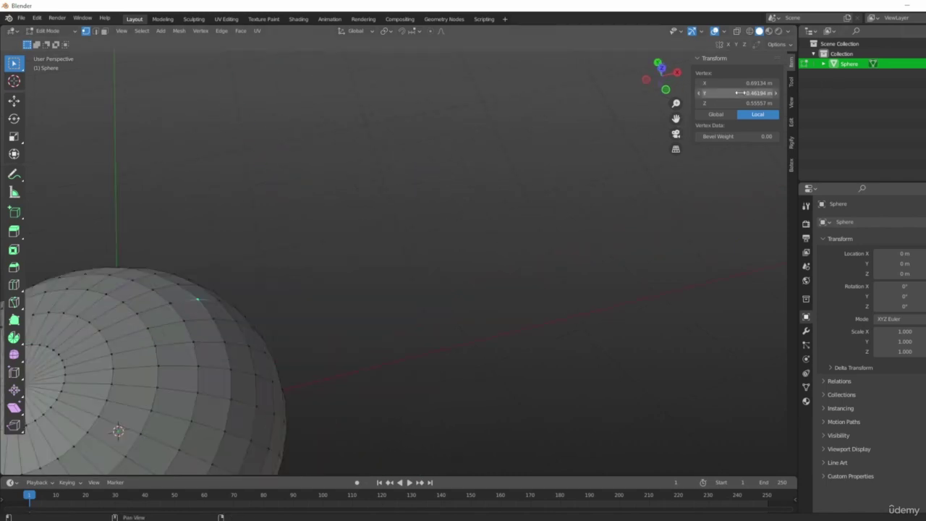
scroll(484, 258, "down", 5)
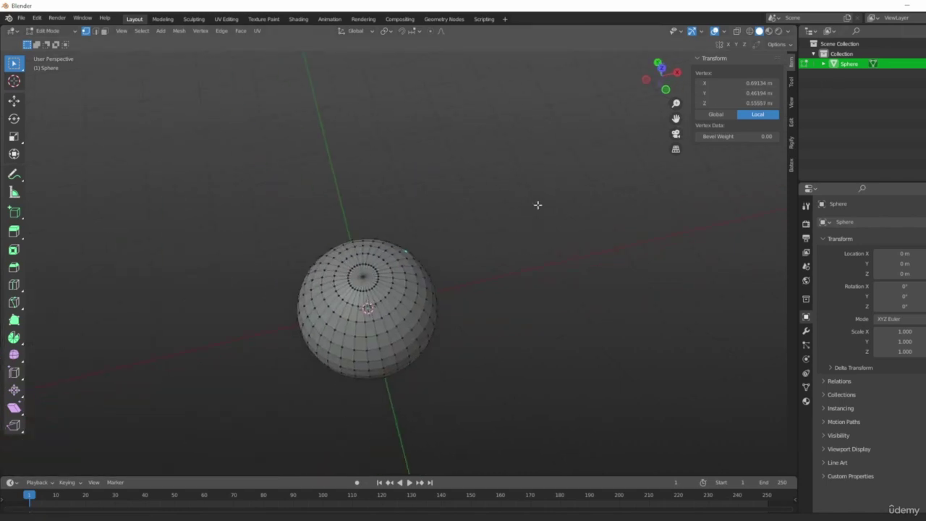
middle_click_drag(538, 205, 557, 186)
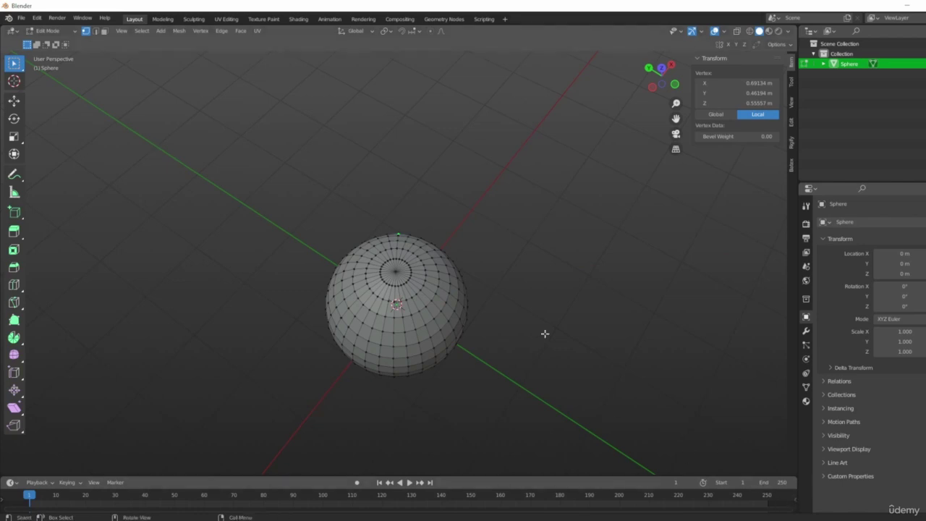
middle_click_drag(631, 325, 384, 242)
scroll(414, 314, "up", 3)
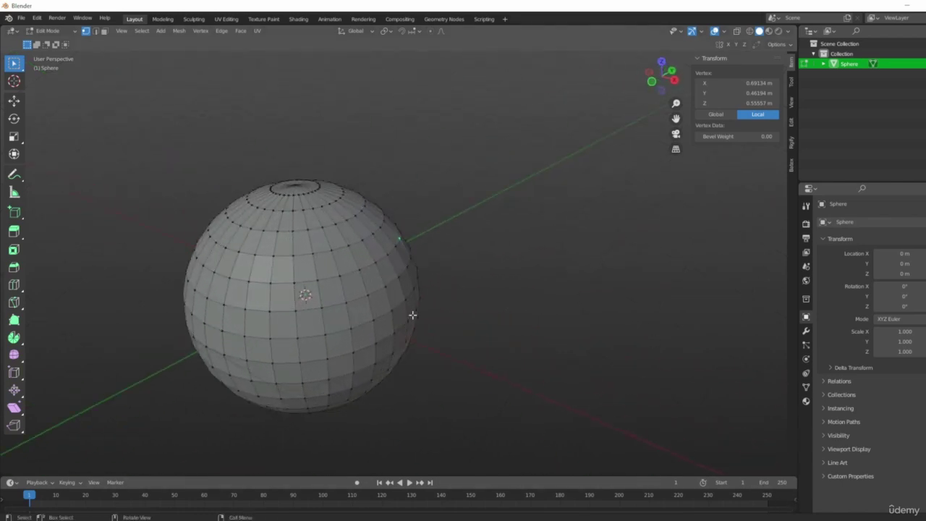
middle_click_drag(413, 314, 427, 264, "shift")
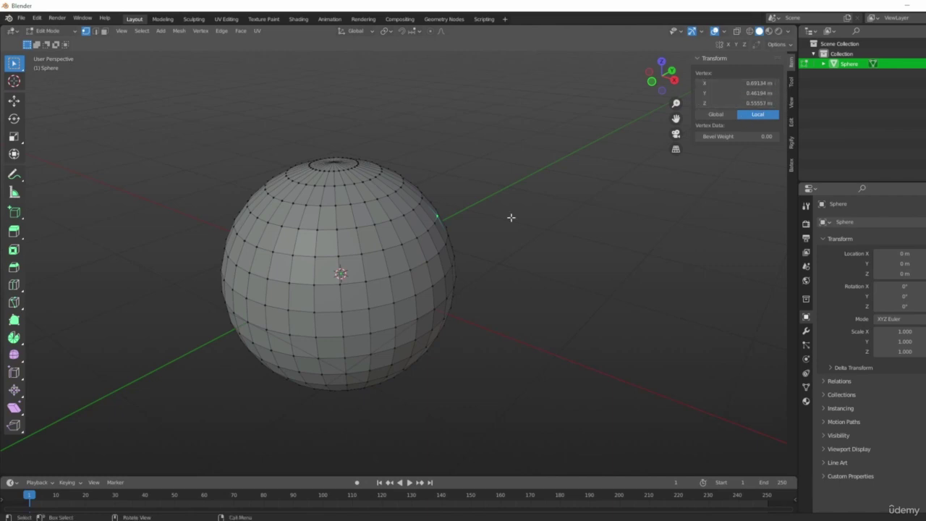
scroll(511, 217, "up", 4)
middle_click_drag(534, 188, 432, 164)
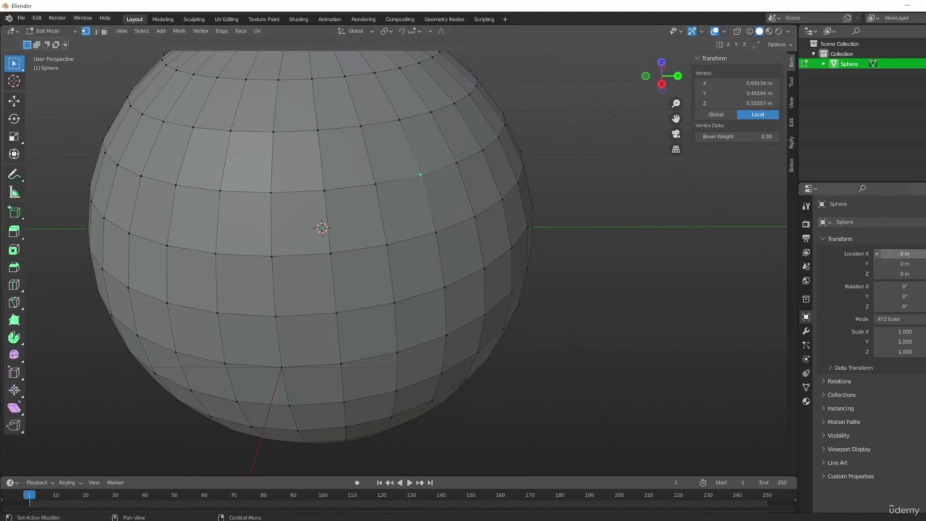
key("Home")
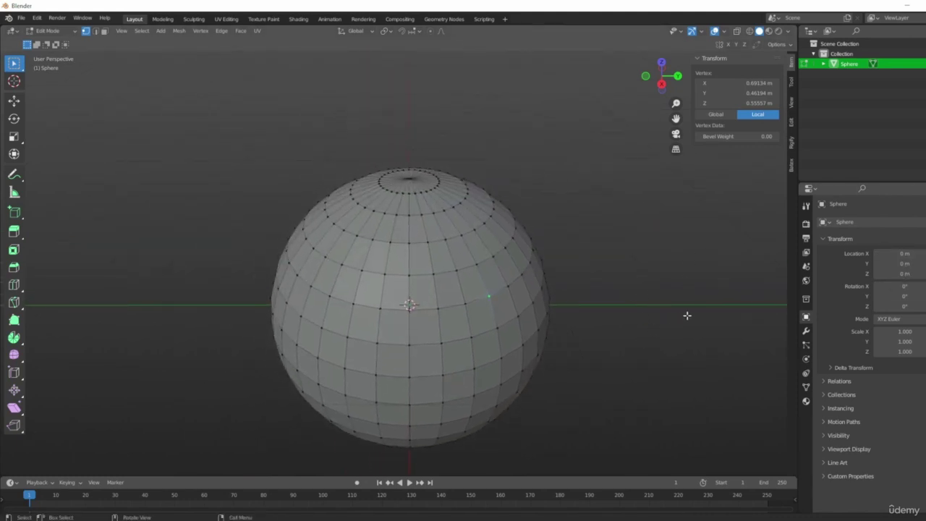
- Hide the sphere in Object Mode and turn on the Z axis line in the viewport overlays
key("Tab")
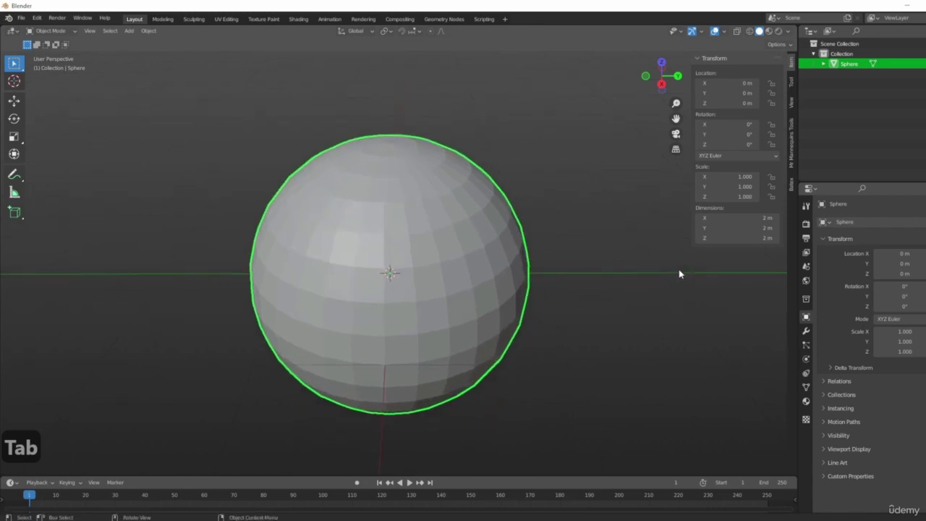
key("h")
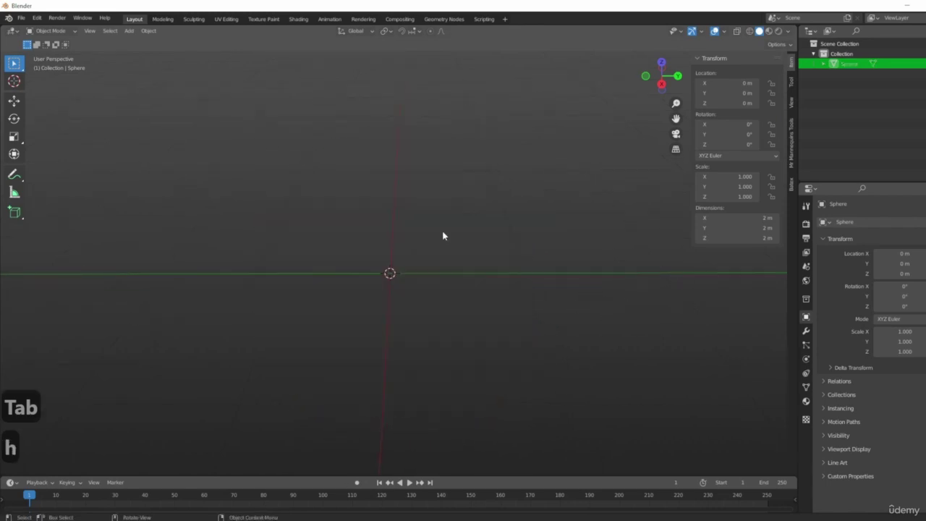
left_click(724, 32)
middle_click_drag(521, 250, 442, 186)
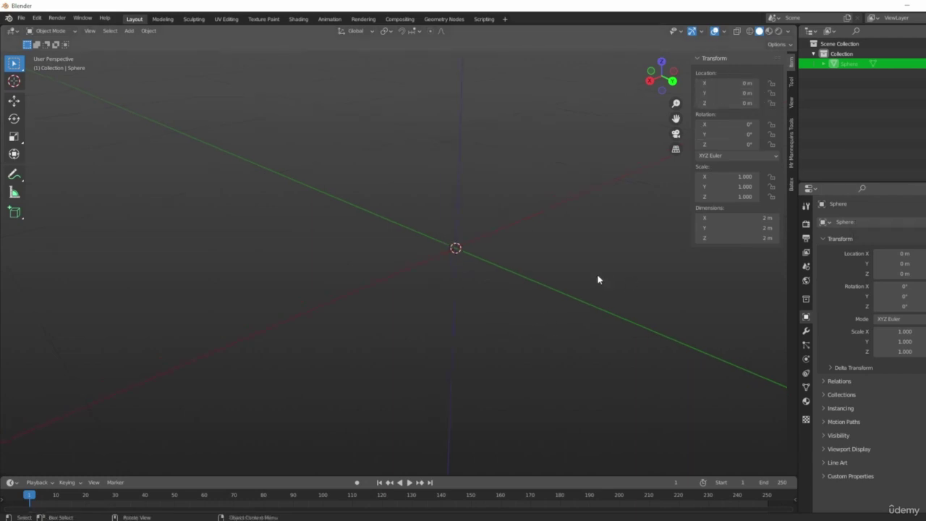
middle_click_drag(450, 232, 500, 232)
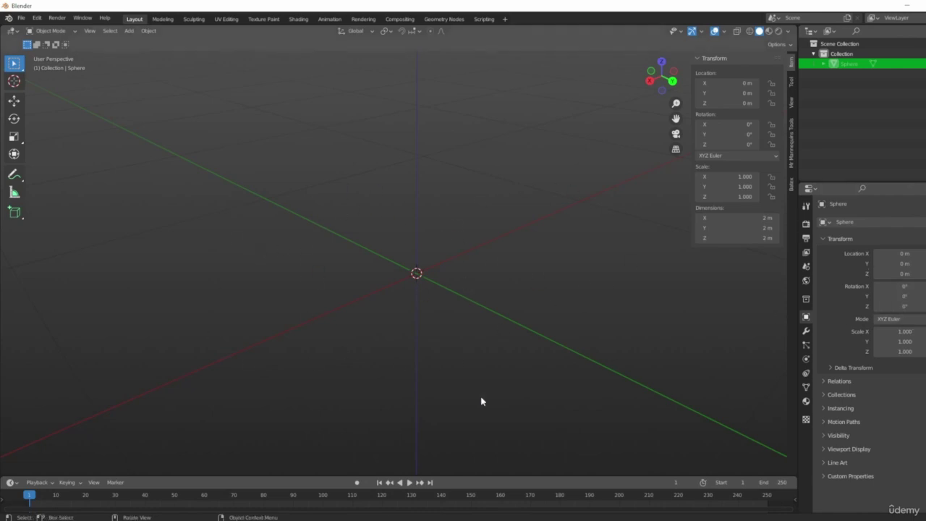
middle_click_drag(430, 326, 412, 302)
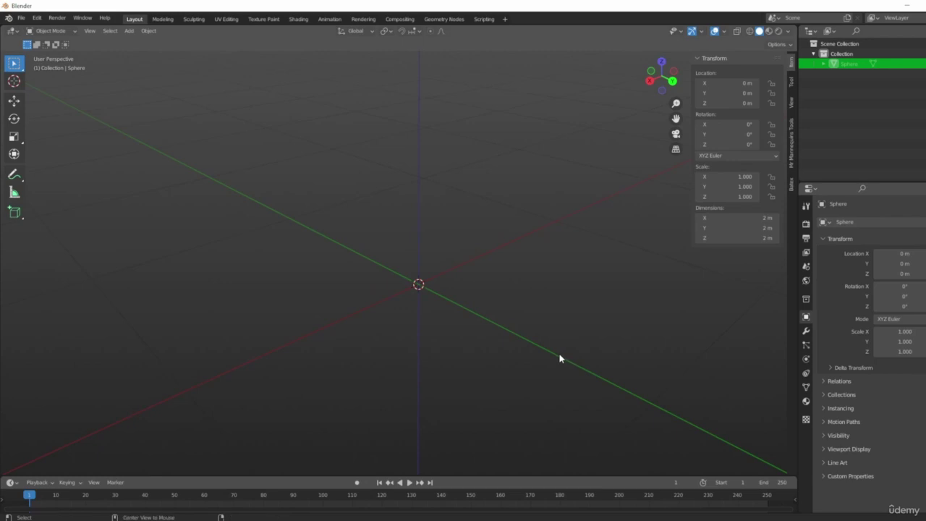
- Reveal the hidden sphere and frame it together with the three world axes
key("alt+h")
scroll(602, 387, "down", 8)
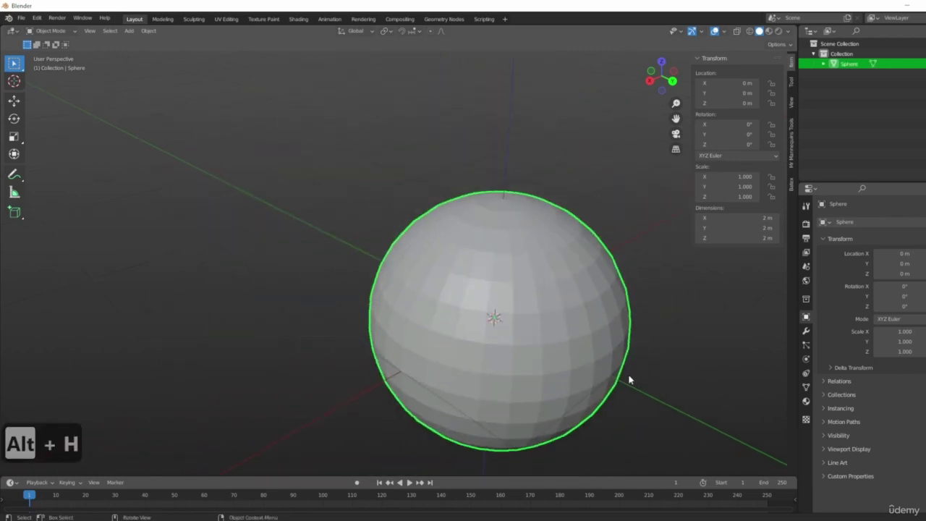
middle_click_drag(577, 328, 587, 347, "shift")
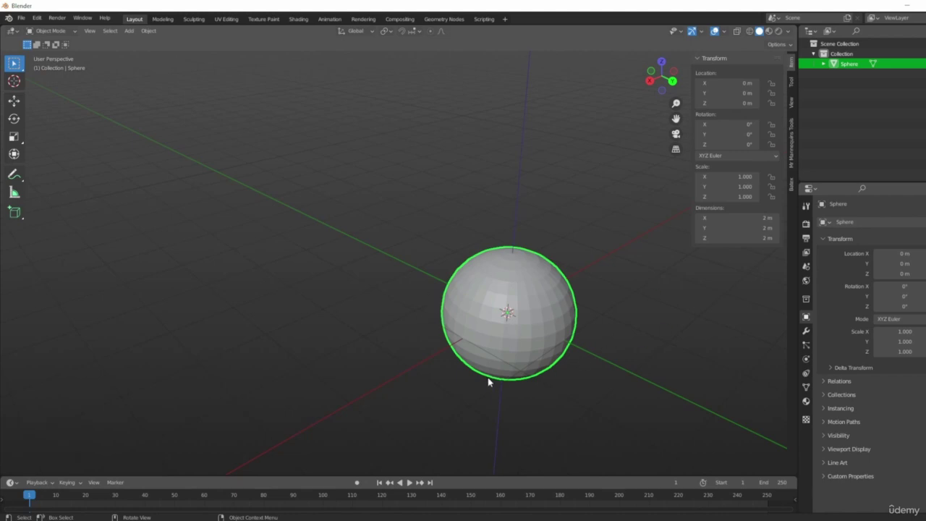
middle_click_drag(658, 369, 641, 363, "shift")
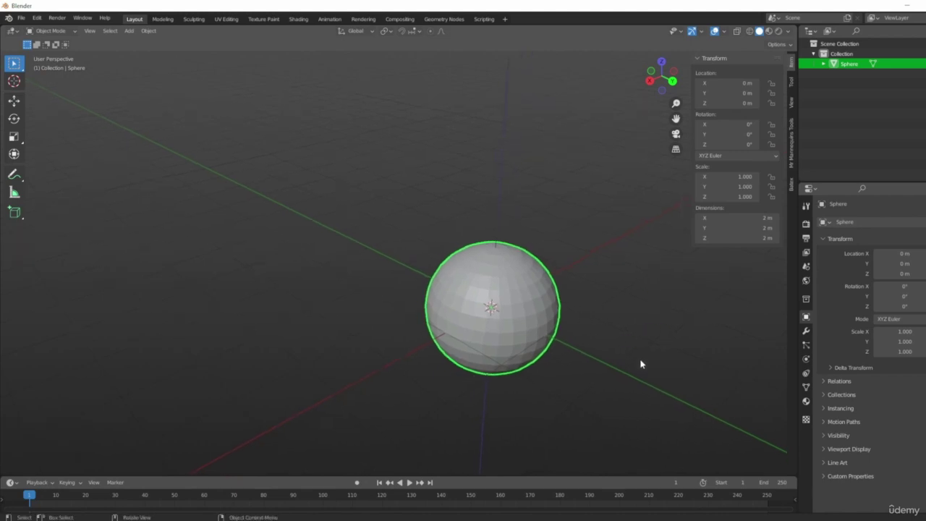
- Set the sphere's X location to 2 m and check its offset along the X axis
left_click(738, 83)
type("2")
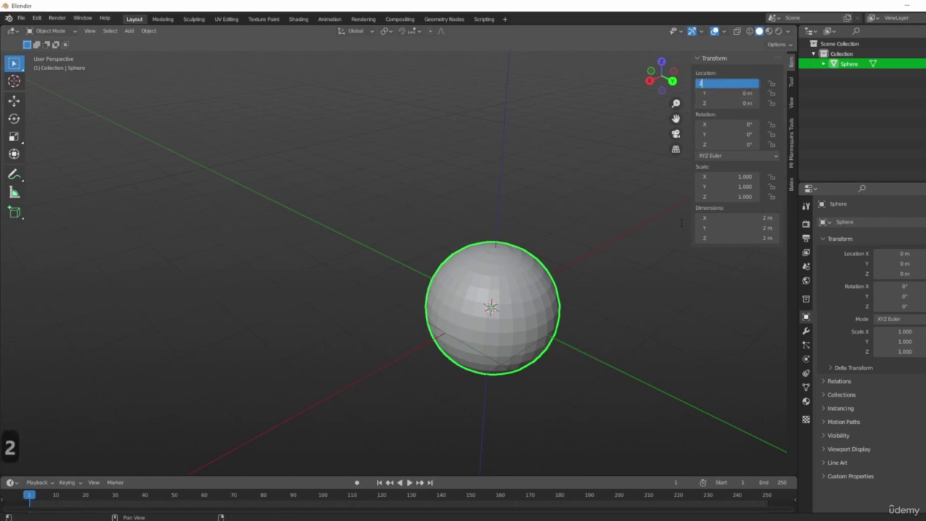
key("Return")
middle_click_drag(480, 289, 500, 331)
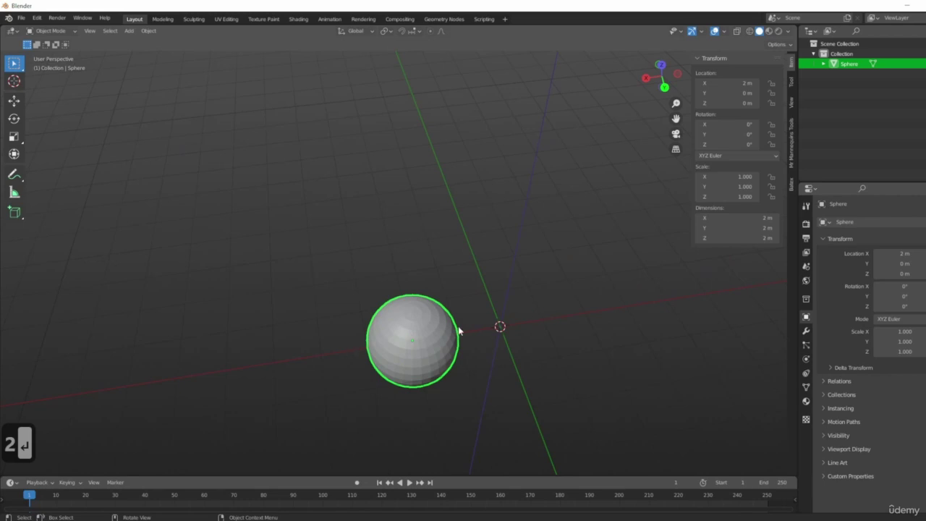
middle_click_drag(480, 327, 569, 372)
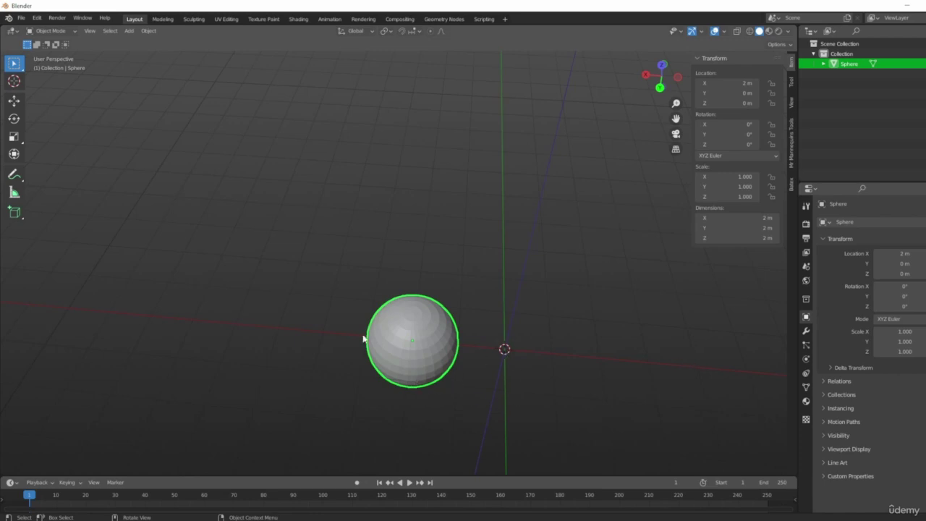
middle_click_drag(364, 337, 405, 336)
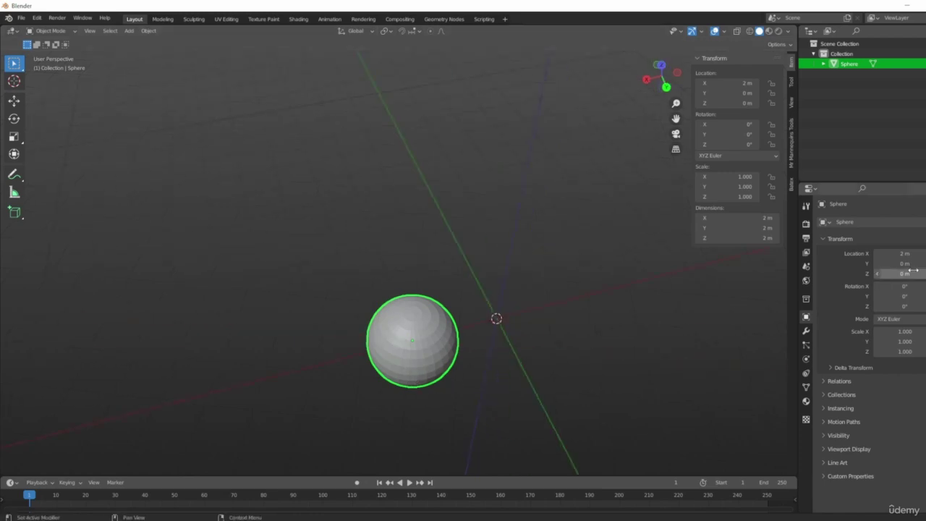
- Set the sphere's Y location to 8 m and bring the moved sphere back into view
left_click(749, 93)
type("8")
key("Return")
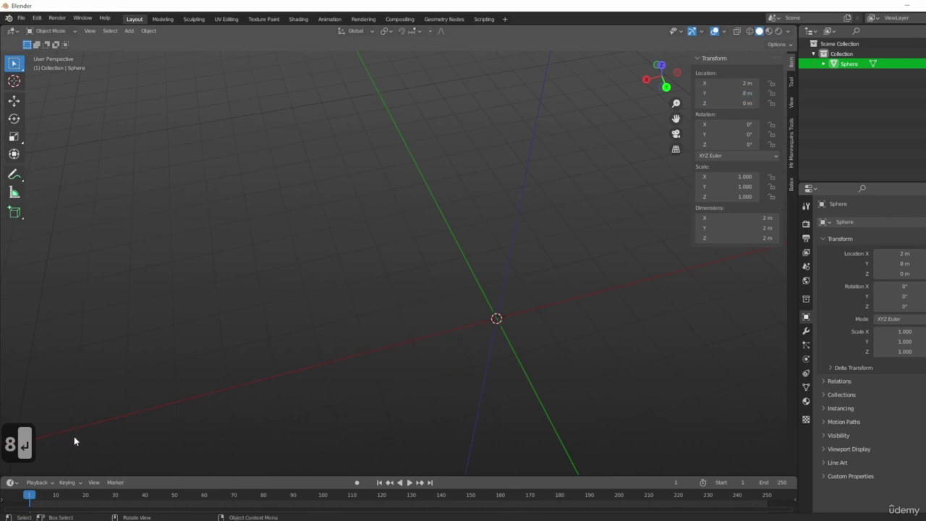
middle_click_drag(74, 439, 354, 300)
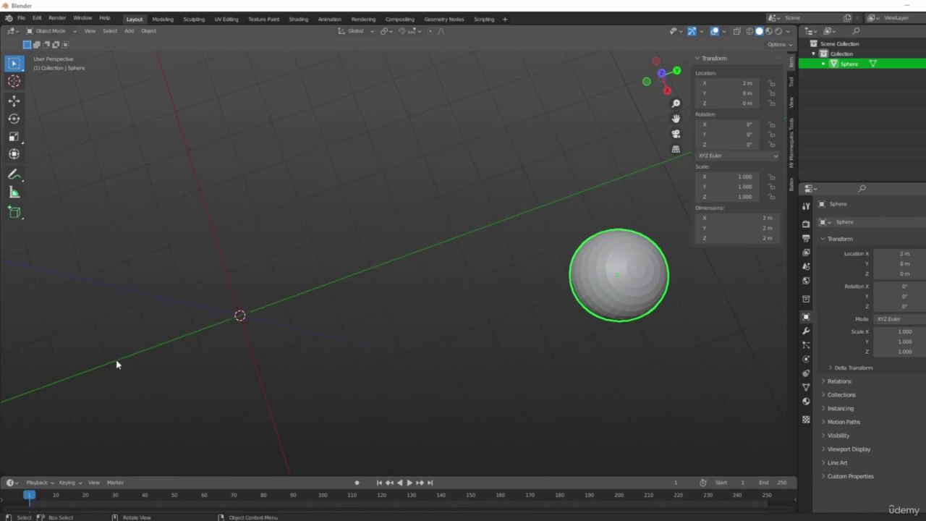
scroll(432, 222, "down", 4)
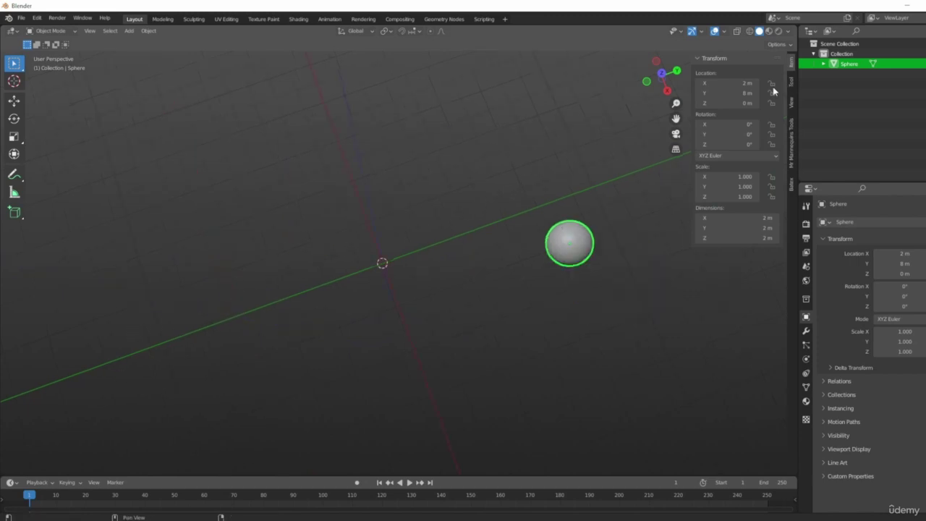
- Set the sphere's Z location to 14 m and inspect its height above the grid from several angles
double_click(738, 104)
type("14")
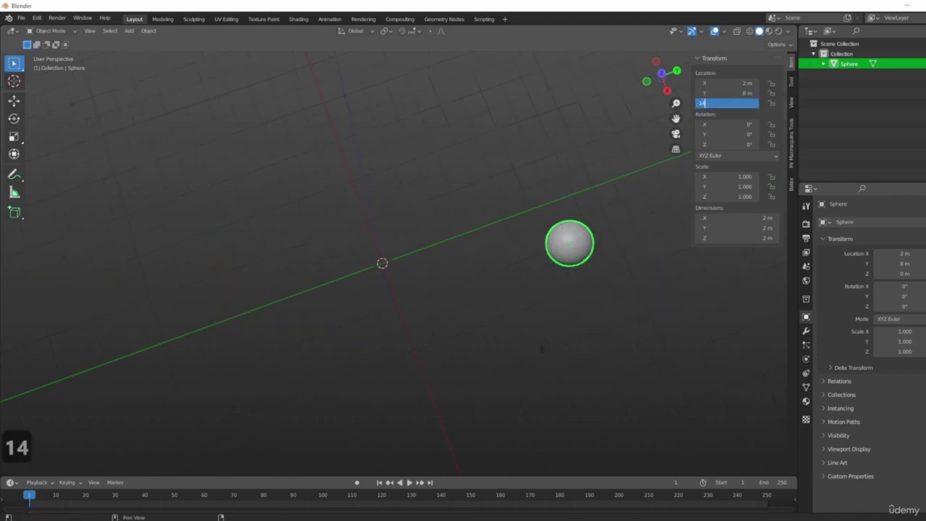
key("Return")
middle_click_drag(553, 439, 368, 443)
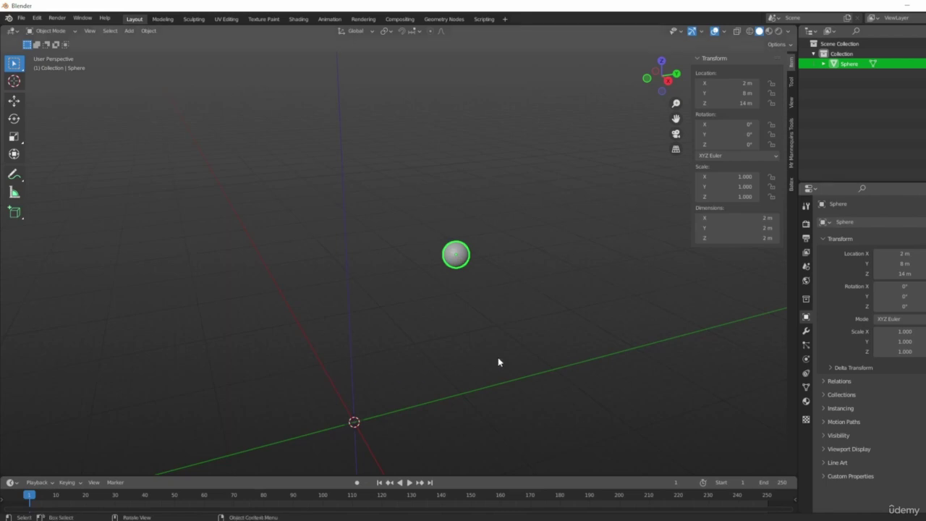
middle_click_drag(595, 296, 579, 293)
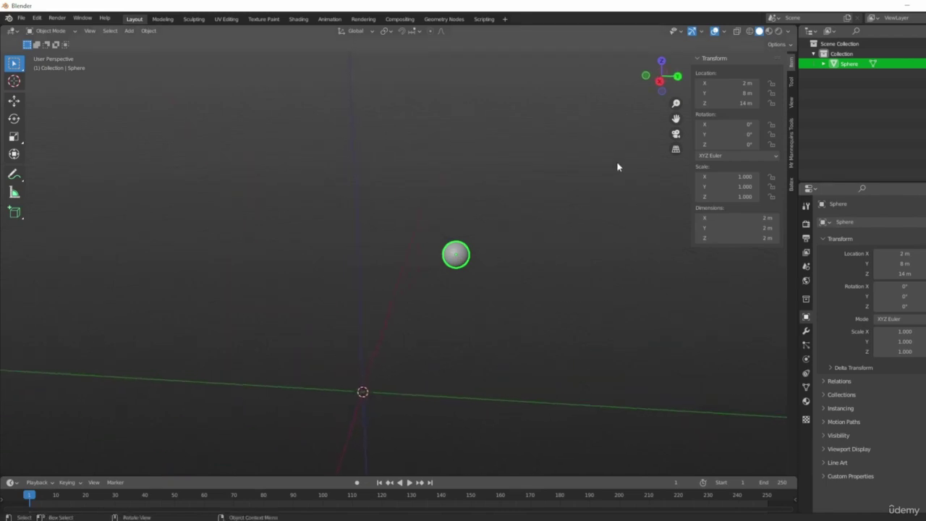
middle_click_drag(566, 176, 512, 141)
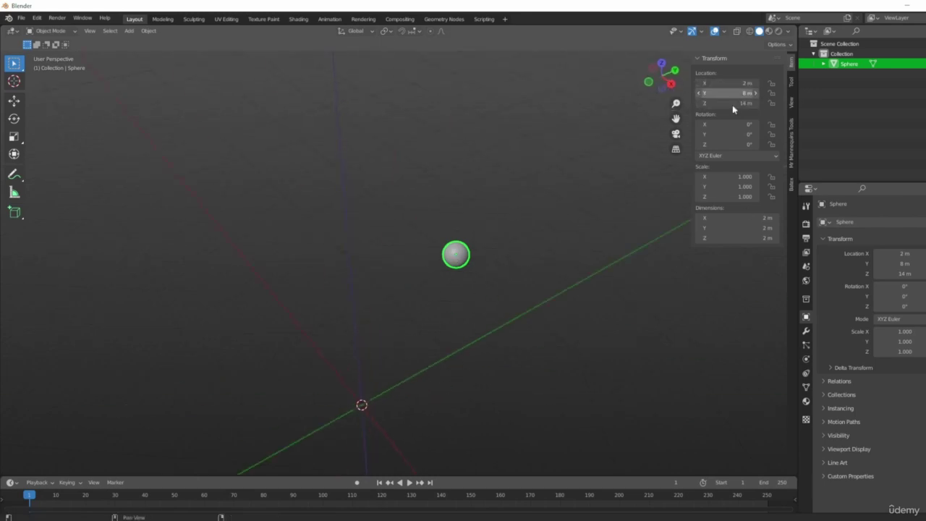
middle_click_drag(463, 304, 329, 385)
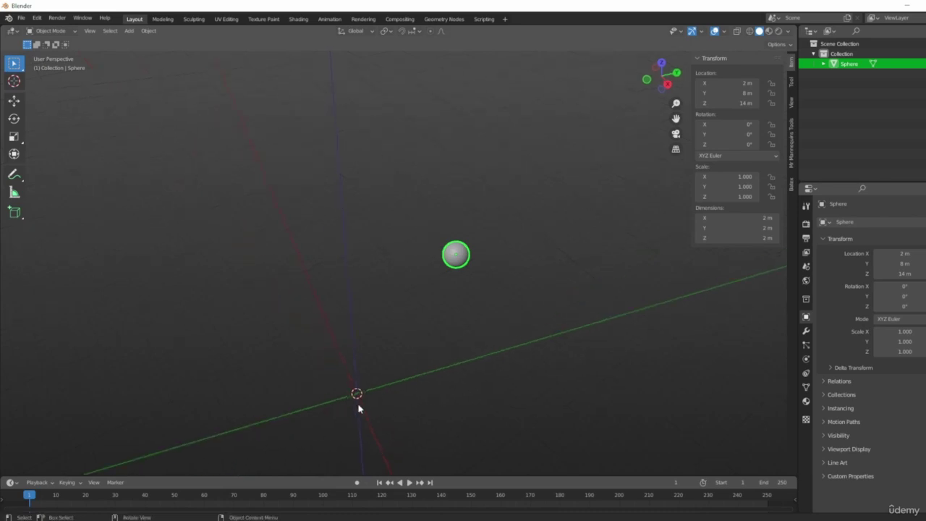
scroll(358, 406, "down", 1)
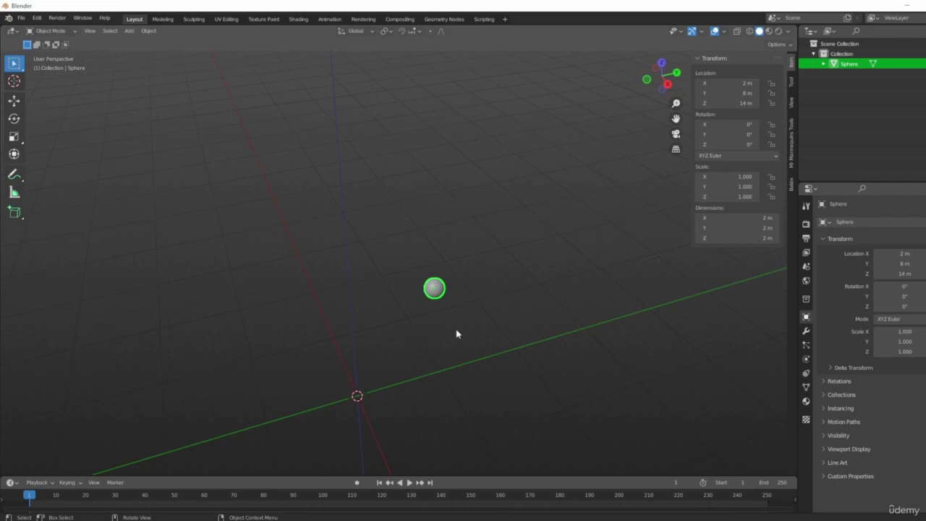
- Compare the sphere's position with the world origin, and clear its location to return it there
middle_click_drag(529, 325, 581, 296)
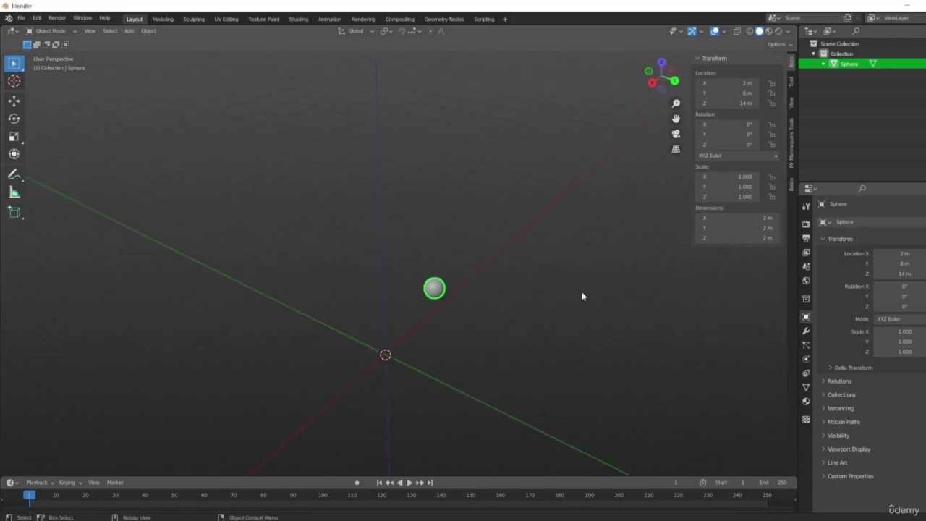
middle_click_drag(523, 253, 487, 266)
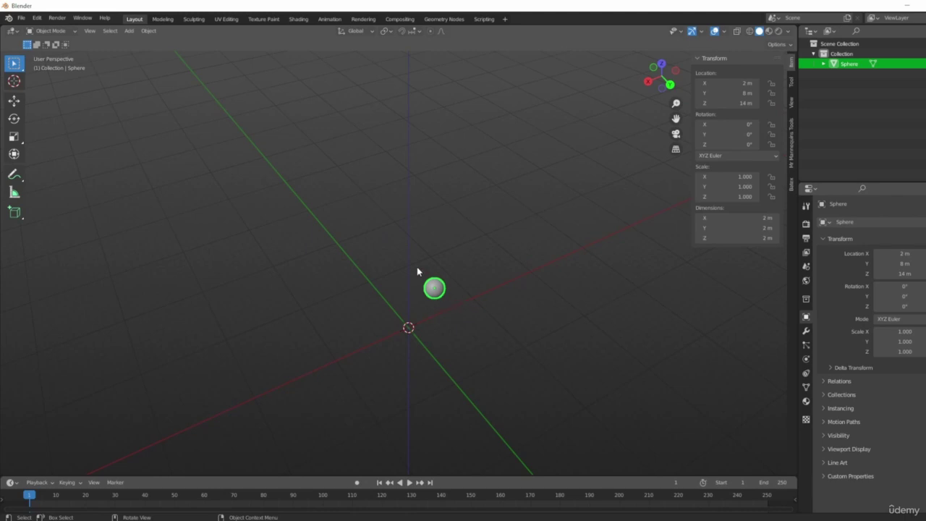
middle_click_drag(419, 271, 441, 275)
middle_click_drag(232, 421, 461, 376)
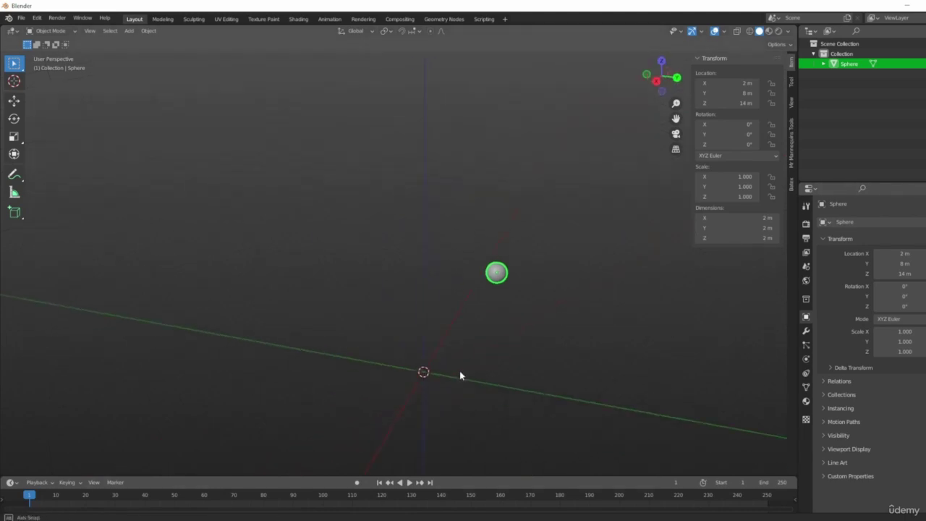
key("alt+g")
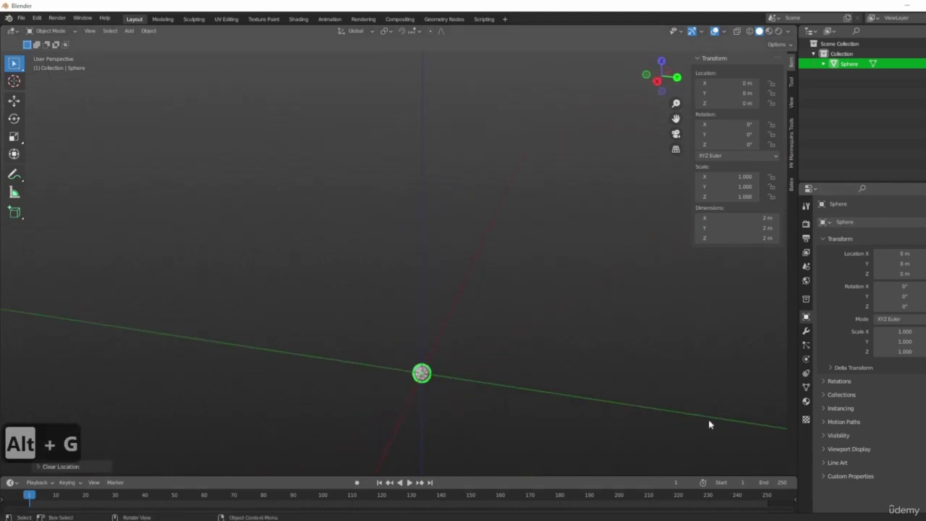
- Examine the sphere at the world origin up close from several angles
scroll(709, 422, "up", 3)
middle_click_drag(459, 347, 523, 281, "shift")
scroll(522, 281, "up", 4)
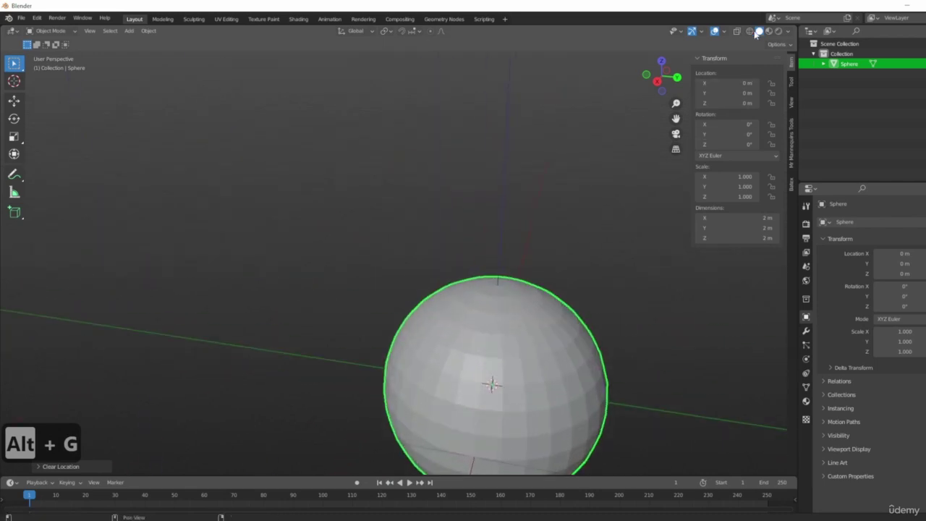
left_click(725, 31)
key("n")
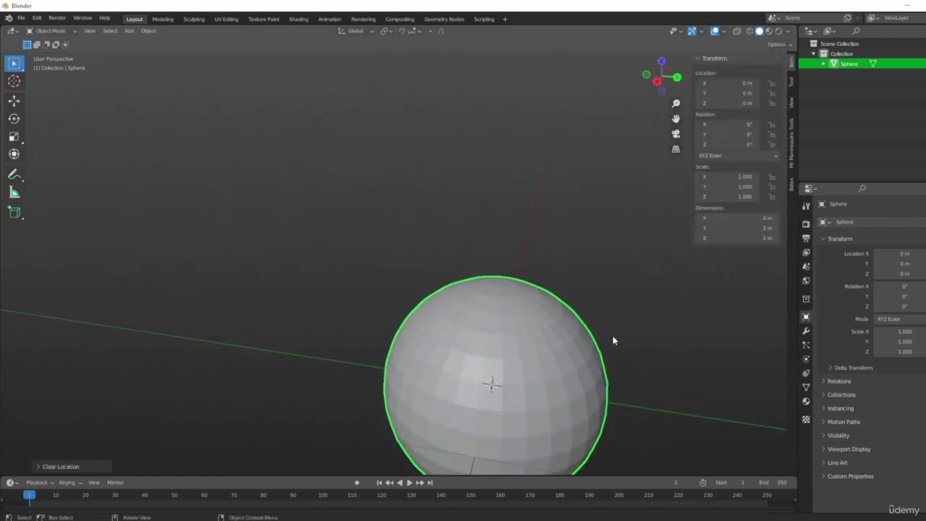
middle_click_drag(637, 268, 471, 333)
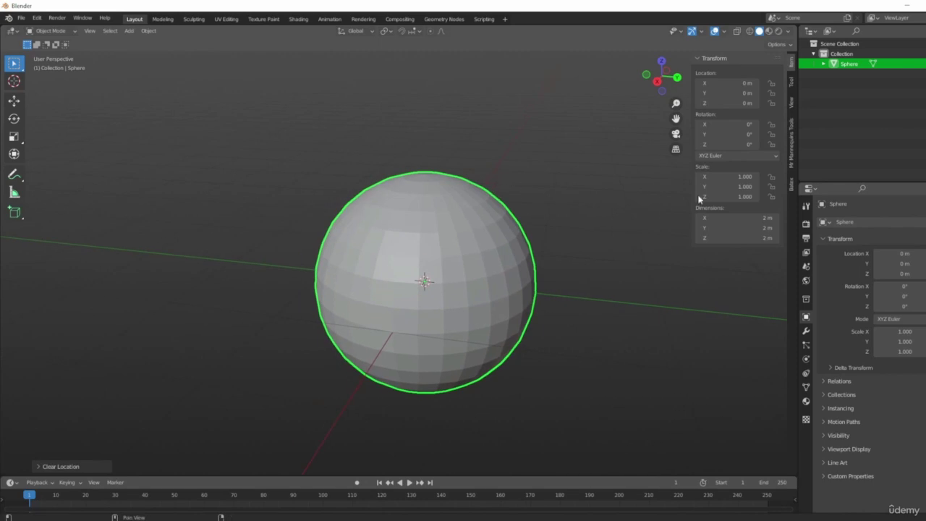
middle_click_drag(550, 241, 683, 348)
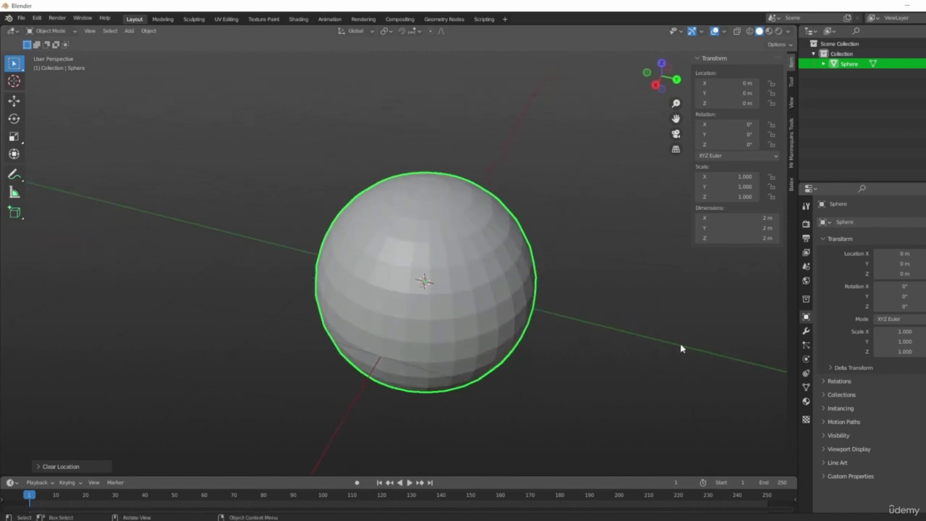
scroll(582, 338, "up", 3)
middle_click_drag(428, 238, 533, 250)
- Switch the sphere to Edit Mode and select its entire mesh
key("Tab")
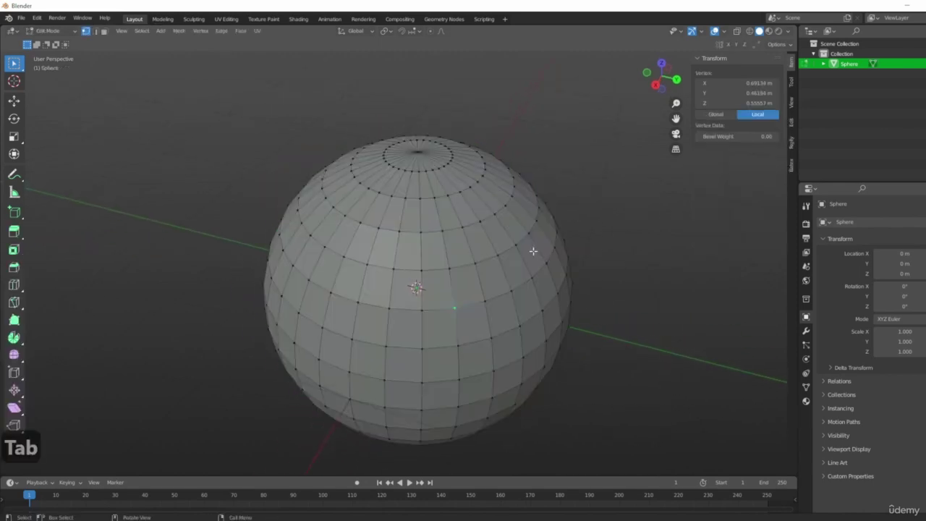
key("a")
key("x")
key("Escape")
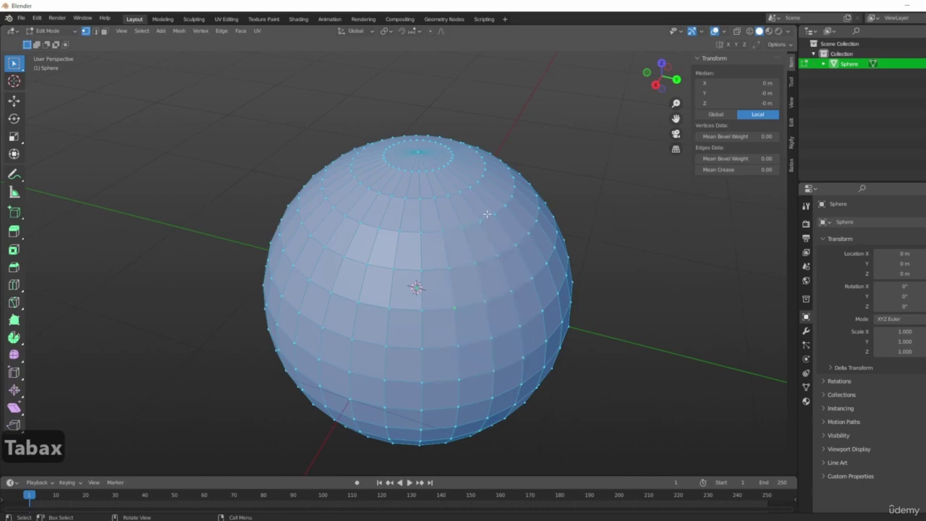
- Delete only the edges and faces of the selected mesh to inspect its bare vertices, and undo the deletion
key("x")
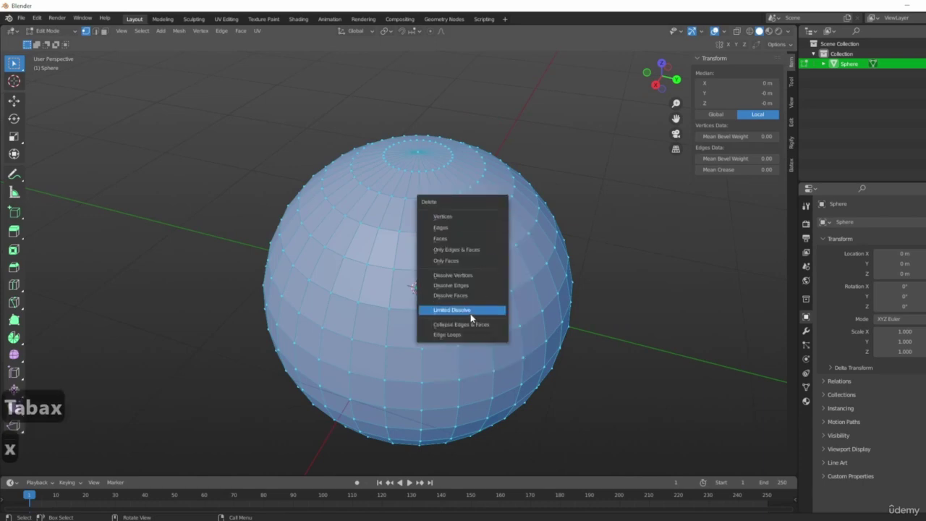
left_click(469, 250)
middle_click_drag(514, 342, 584, 312)
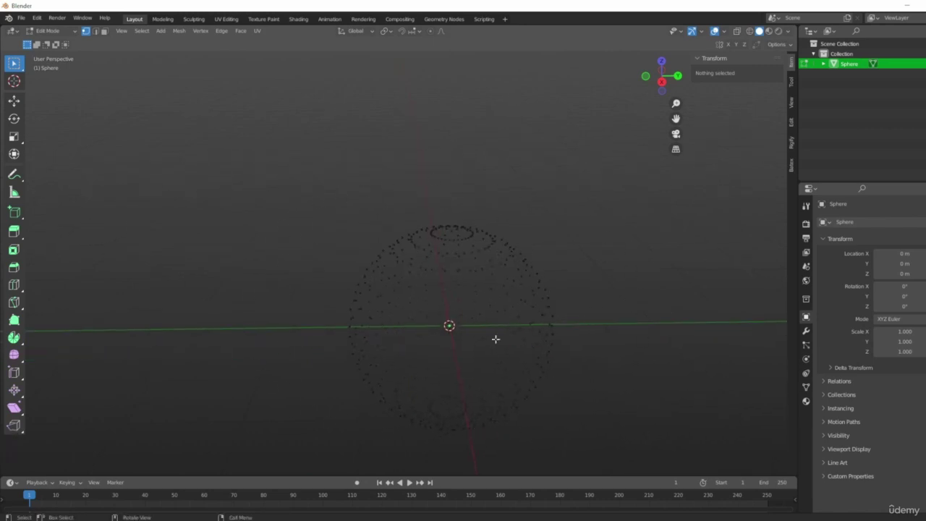
middle_click_drag(494, 339, 426, 221)
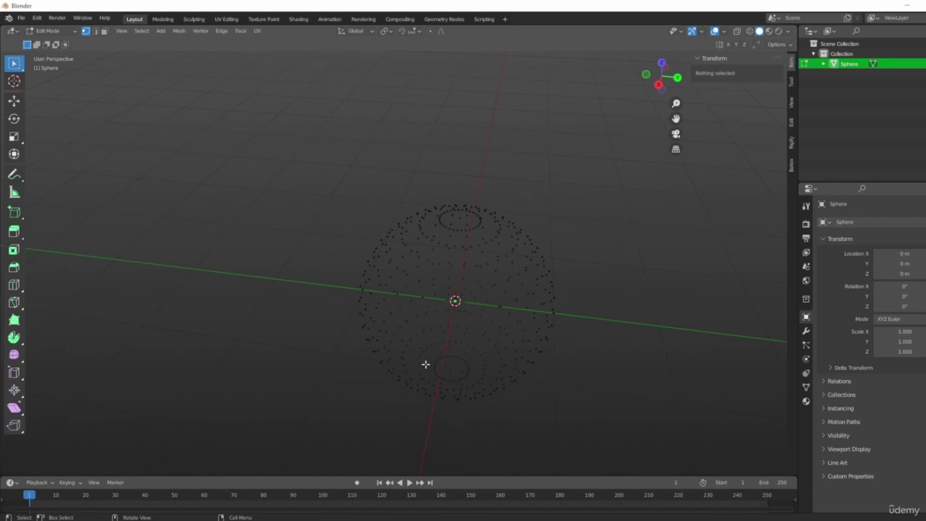
middle_click_drag(567, 316, 503, 271)
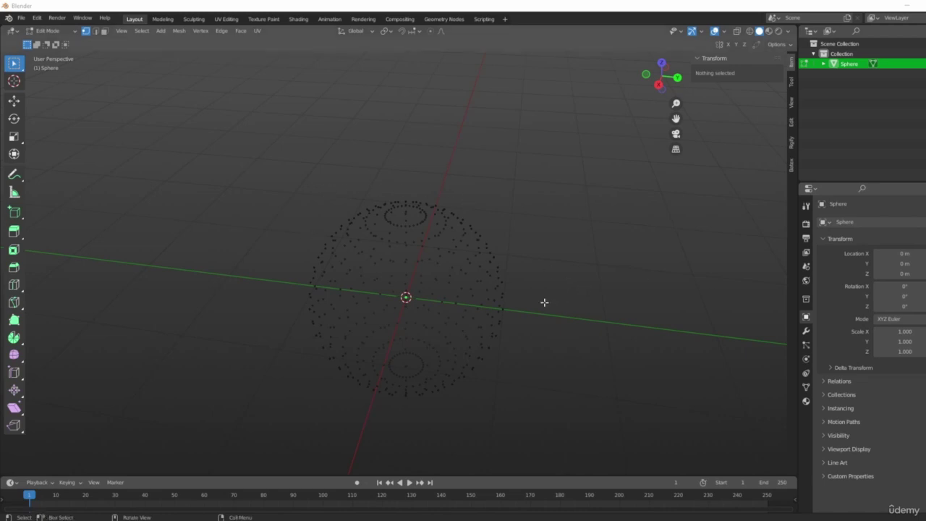
scroll(416, 290, "up", 4)
middle_click_drag(416, 290, 526, 268)
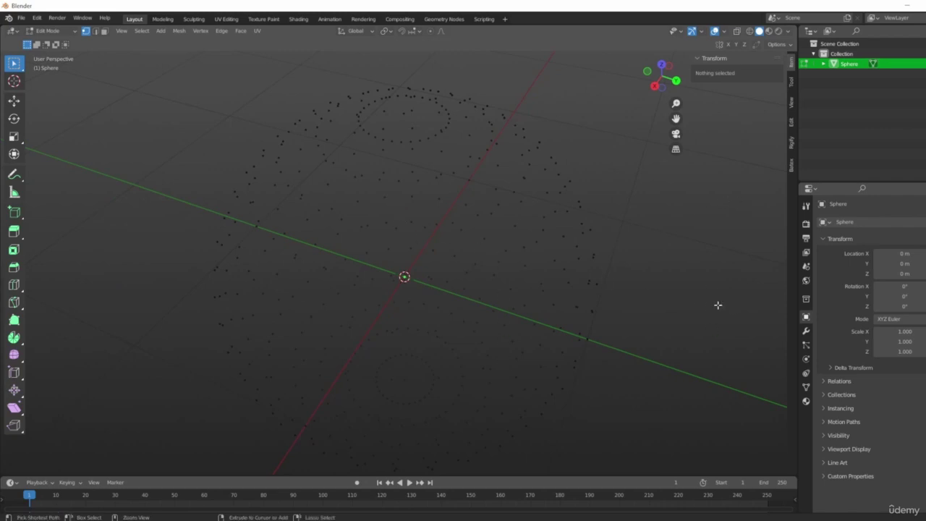
key("ctrl+z")
- Delete only the faces of the selected mesh to inspect its connected edges, and undo the deletion
key("x")
left_click(597, 251)
middle_click_drag(595, 252, 601, 276)
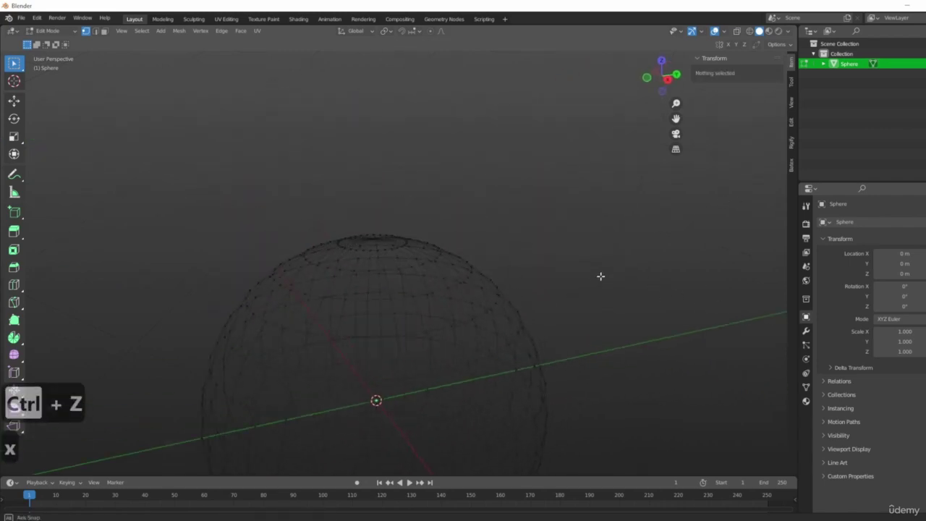
middle_click_drag(514, 397, 666, 255, "shift")
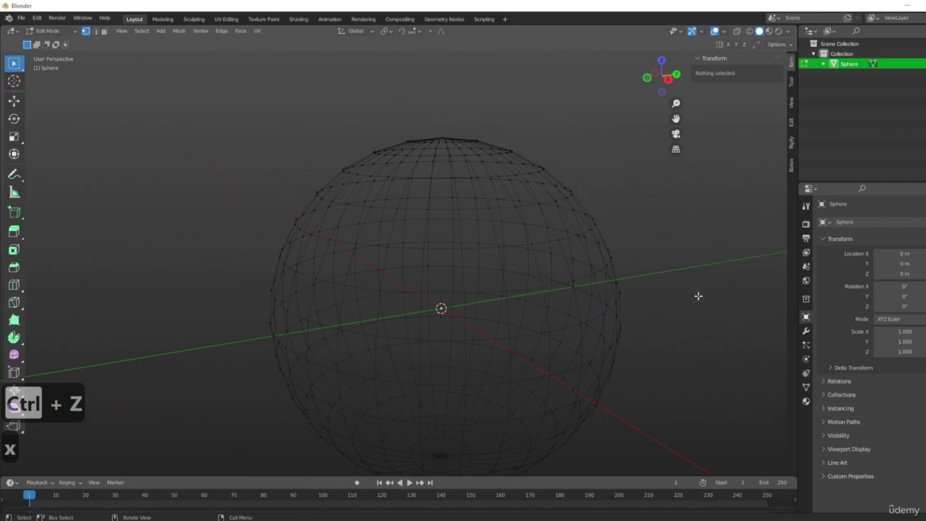
middle_click_drag(439, 271, 596, 192)
middle_click_drag(290, 224, 516, 283)
key("x")
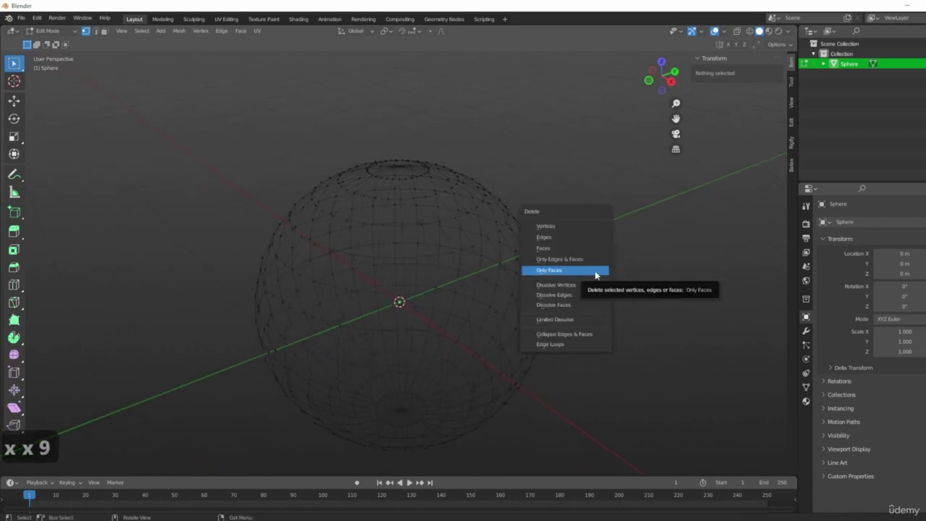
key("ctrl+z")
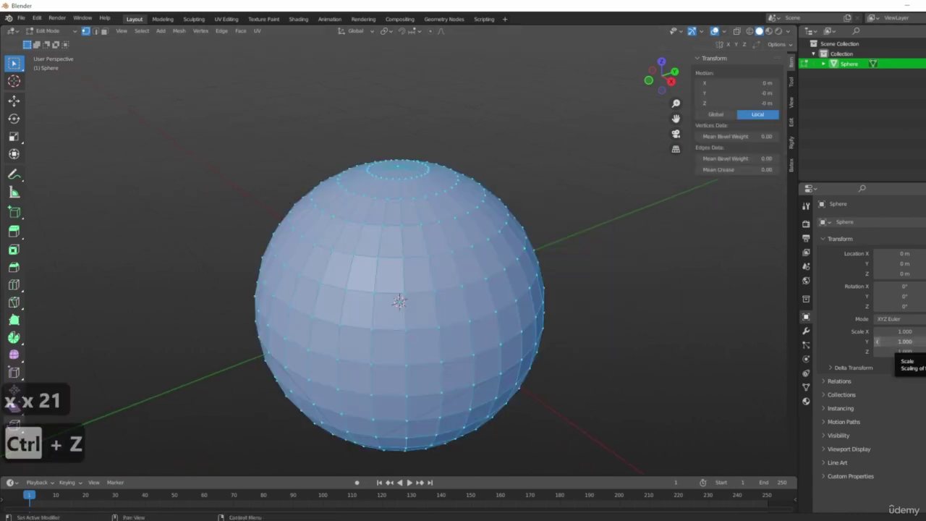
- Switch the viewport shading to Wireframe and deselect the whole mesh
middle_click_drag(558, 288, 647, 253, "shift")
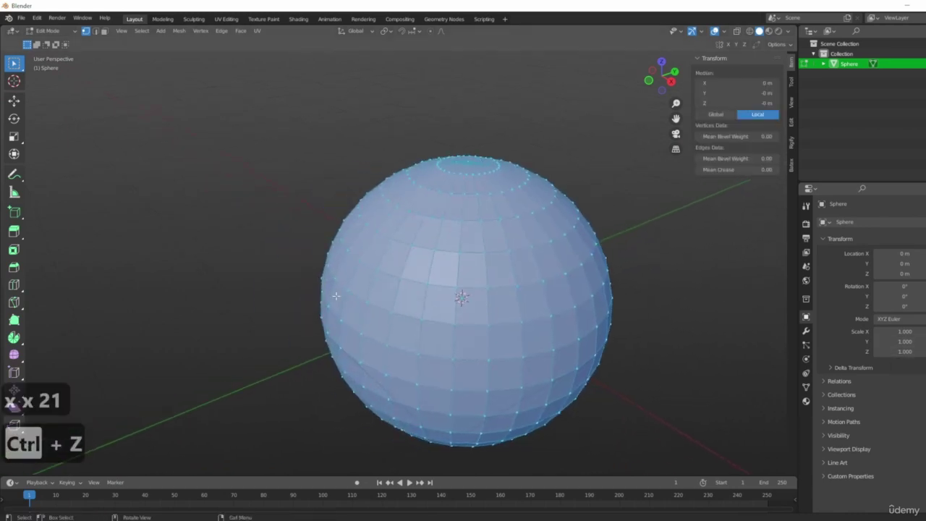
key("x")
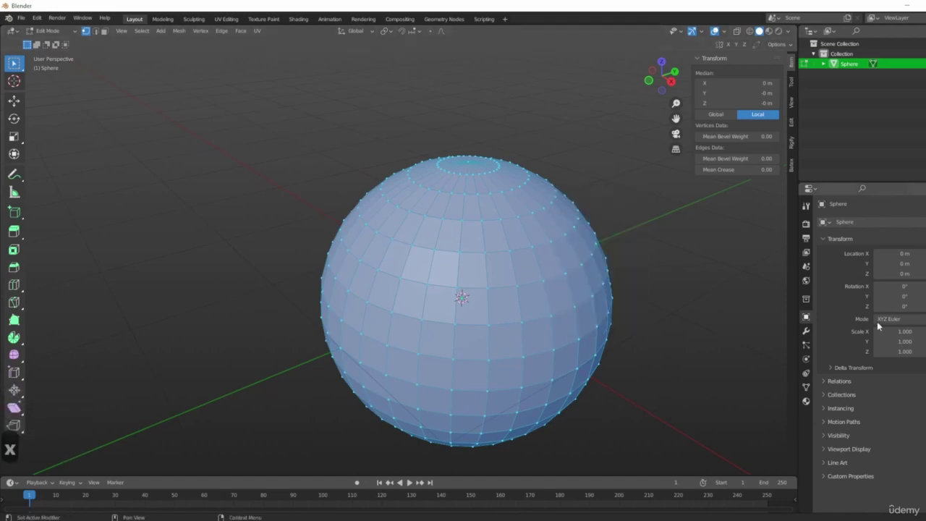
key("z")
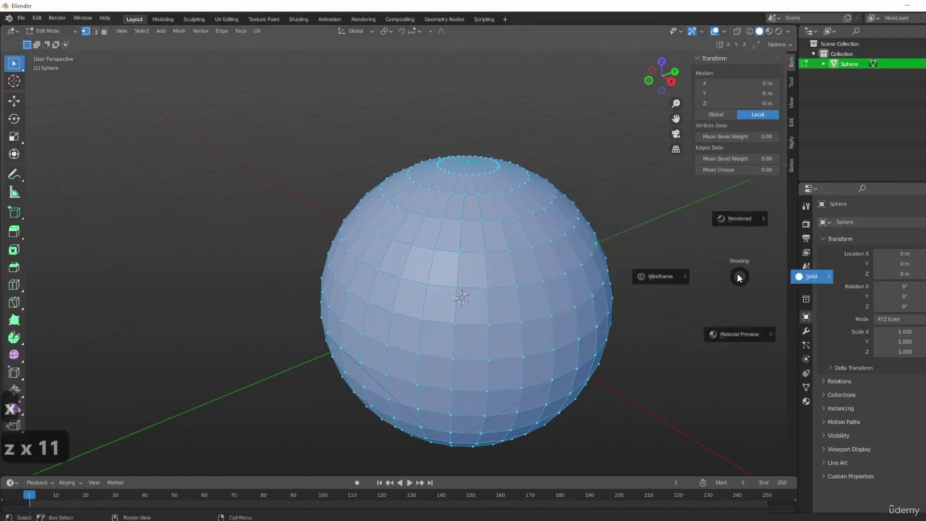
left_click(676, 272)
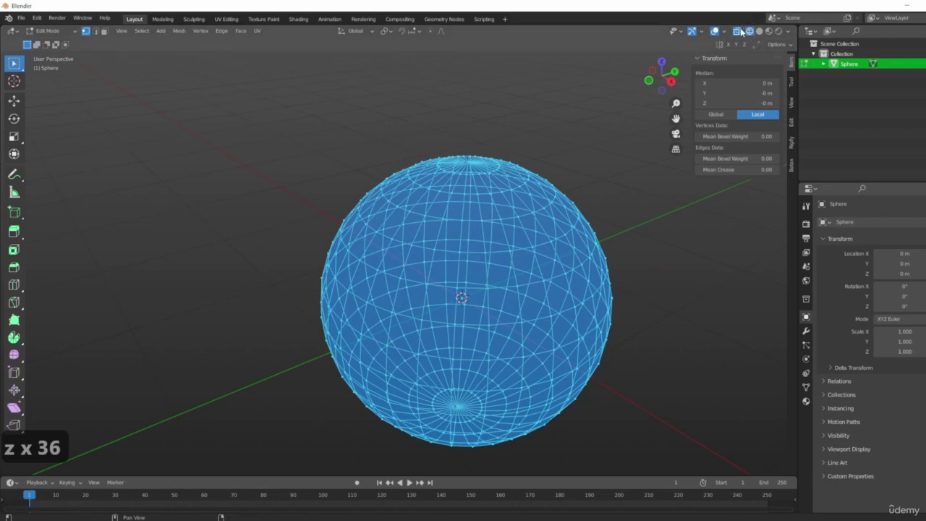
middle_click_drag(431, 254, 440, 228, "shift")
middle_click_drag(650, 330, 617, 320)
left_click(721, 297)
- Inspect the see-through sphere from above and the sides, and set the viewport shading back to Solid
mouse_move(585, 211)
middle_mouse_down()
mouse_move(594, 279)
mouse_move(583, 225)
middle_mouse_up()
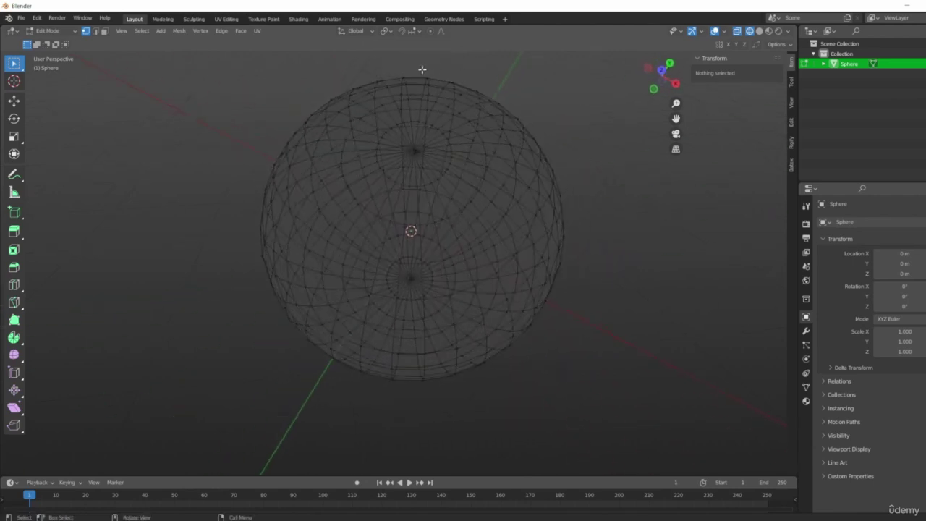
middle_click_drag(492, 296, 480, 187)
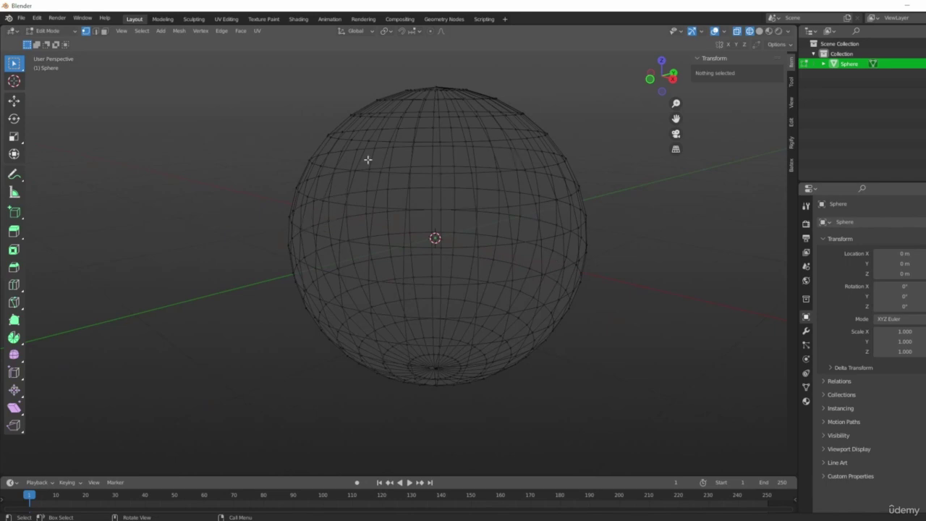
middle_click_drag(336, 197, 414, 209)
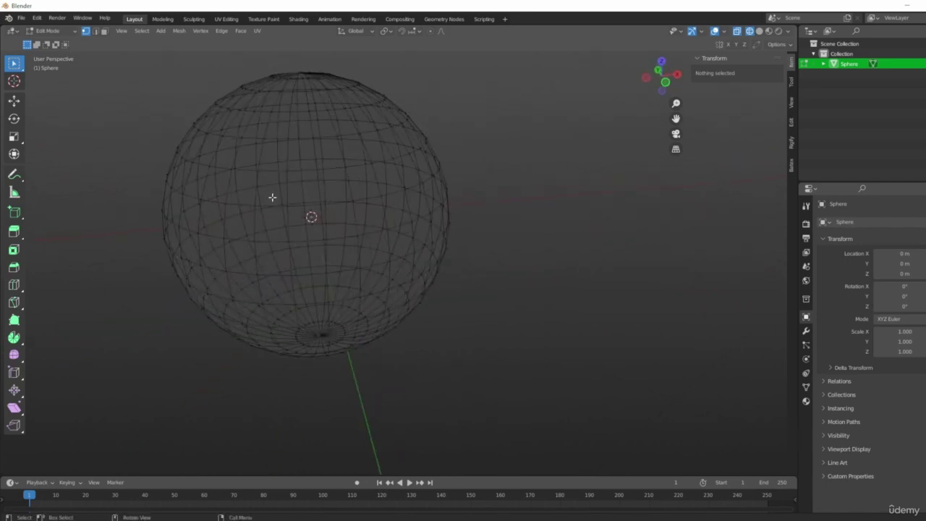
middle_click_drag(271, 196, 434, 250)
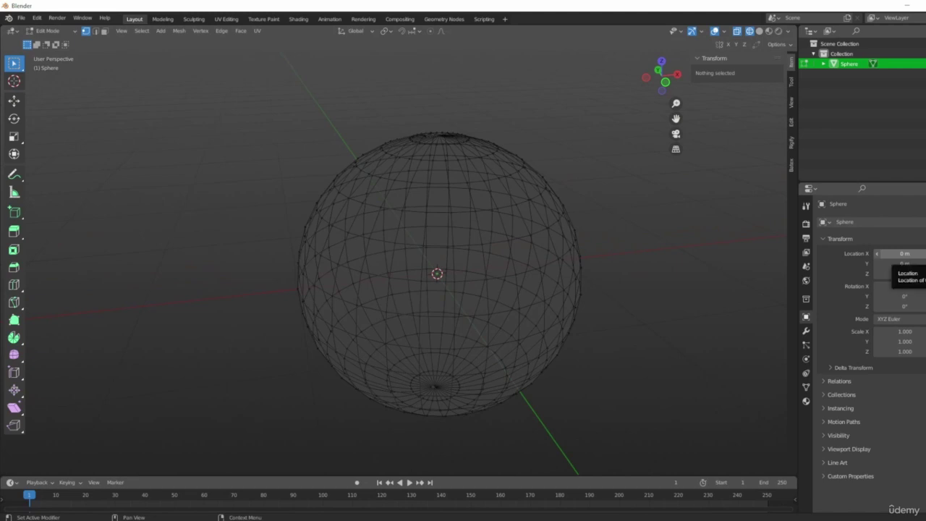
middle_click_drag(602, 252, 689, 117)
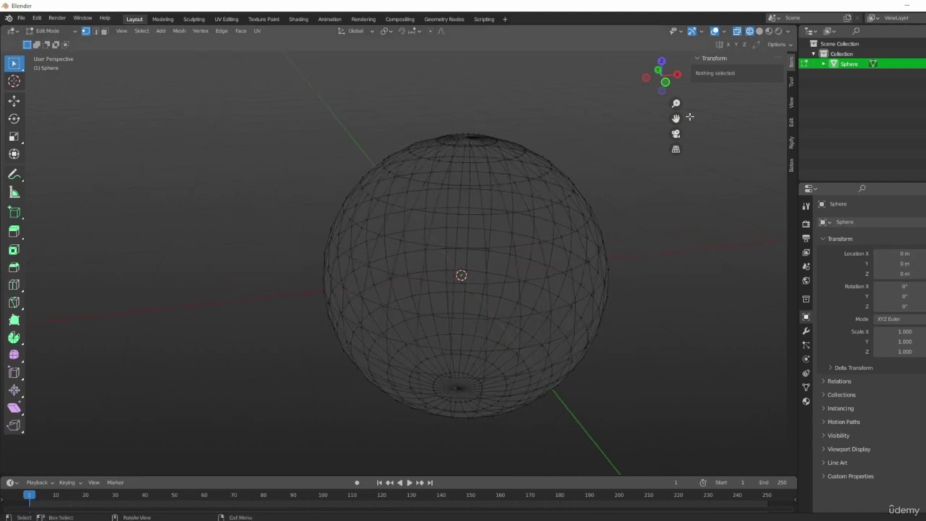
left_click(759, 31)
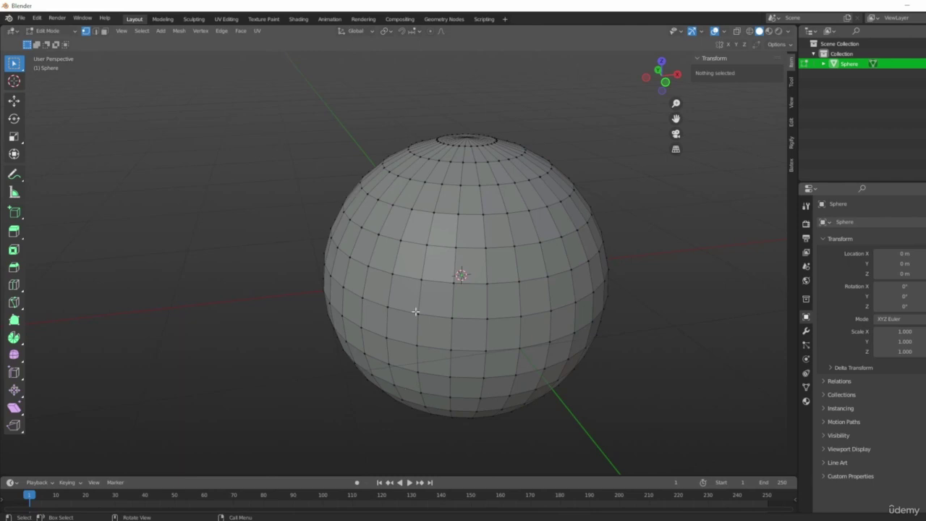
- Select a vertex near the 3D cursor, box-select the four corner vertices of the adjacent face, and clear the selection
scroll(488, 295, "up", 4)
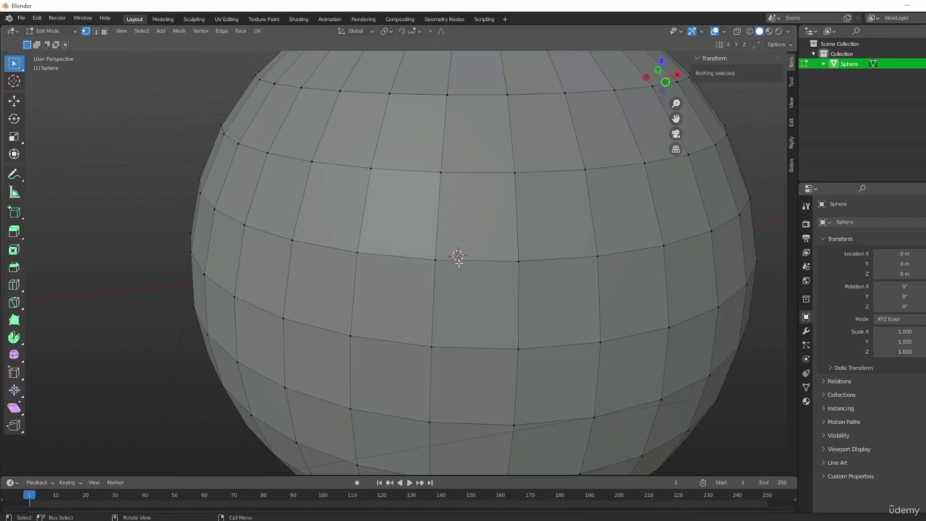
scroll(484, 236, "down", 3)
middle_click_drag(495, 201, 482, 222, "shift")
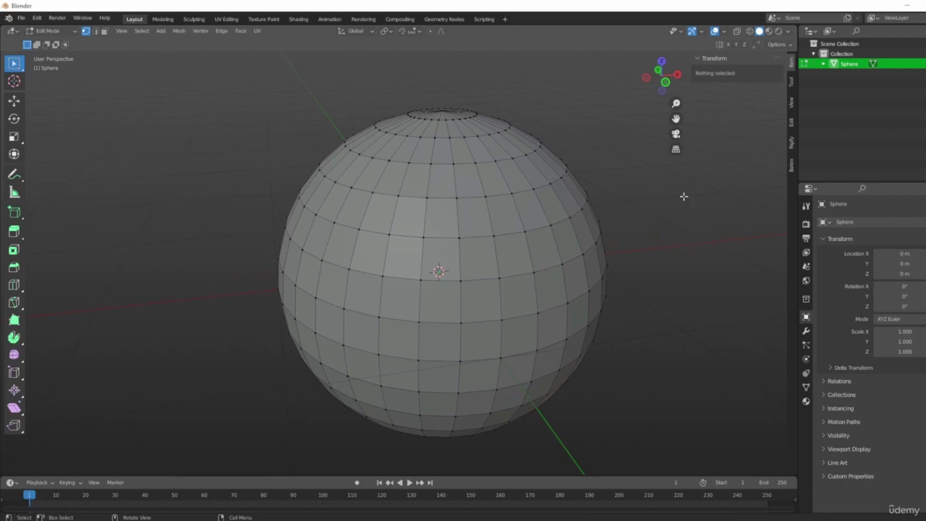
middle_click_drag(627, 217, 642, 196, "shift")
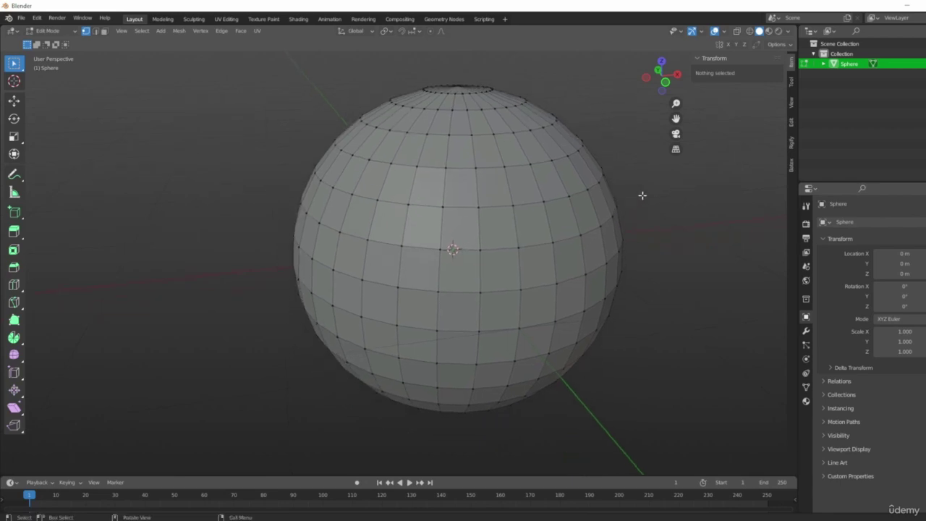
scroll(443, 177, "up", 2)
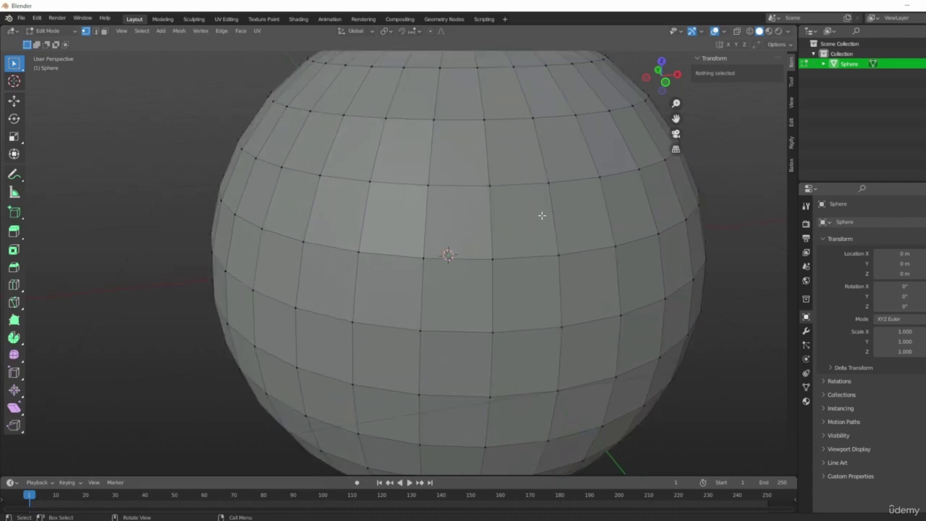
left_click(519, 269)
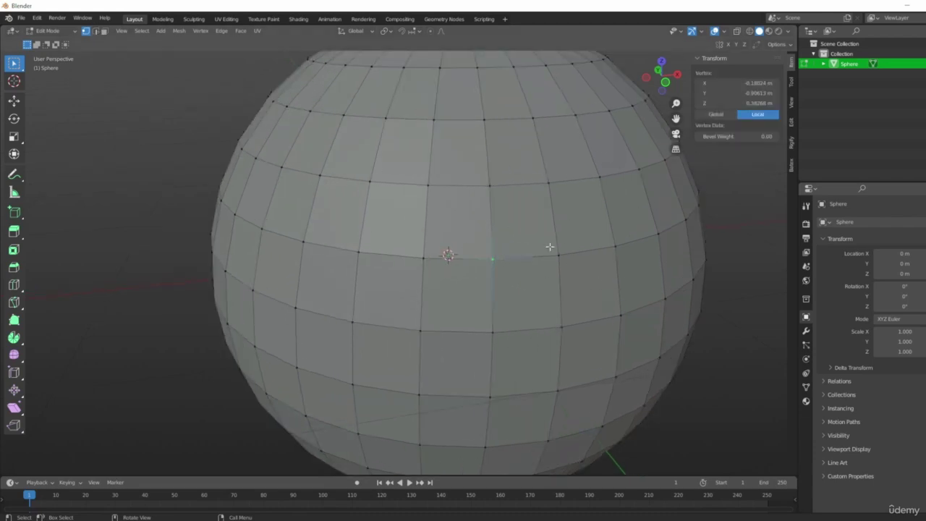
left_click_drag(470, 239, 600, 357)
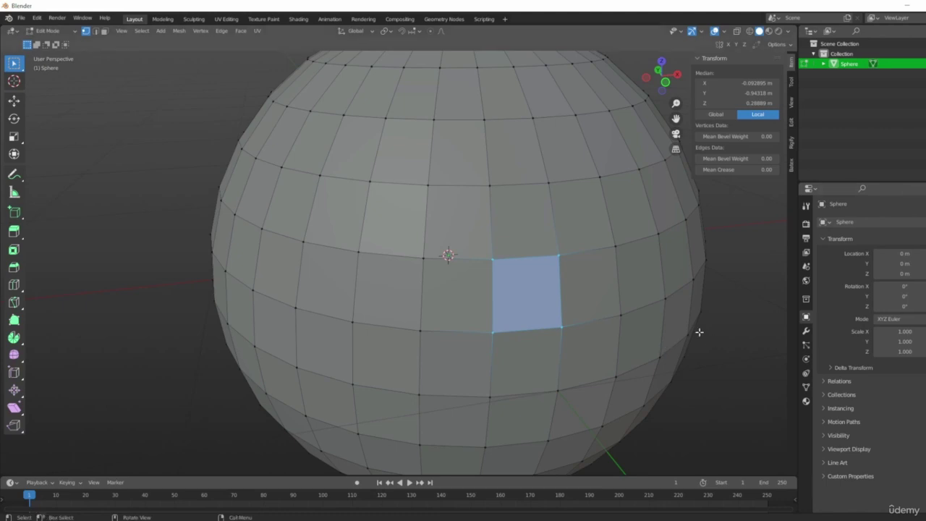
left_click(770, 281)
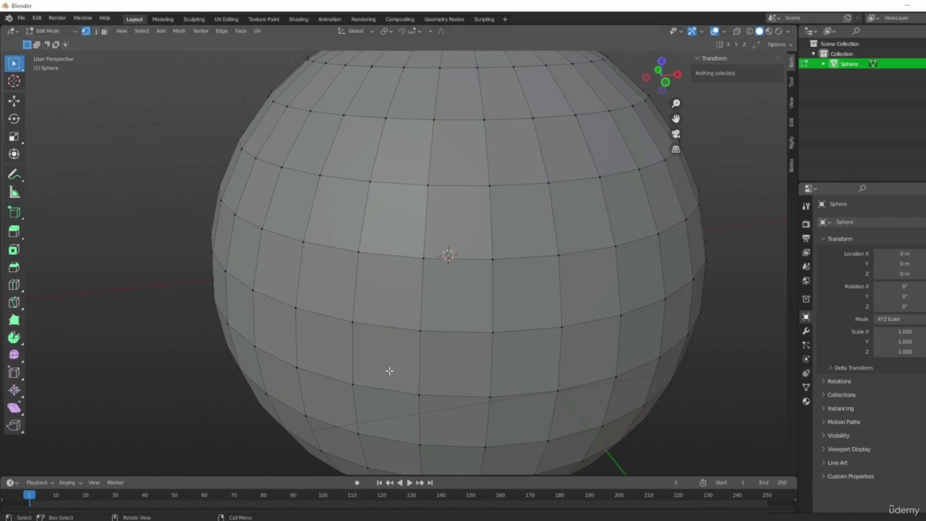
- Select several individual vertices around the middle of the sphere one at a time to compare their coordinates
left_click(555, 259)
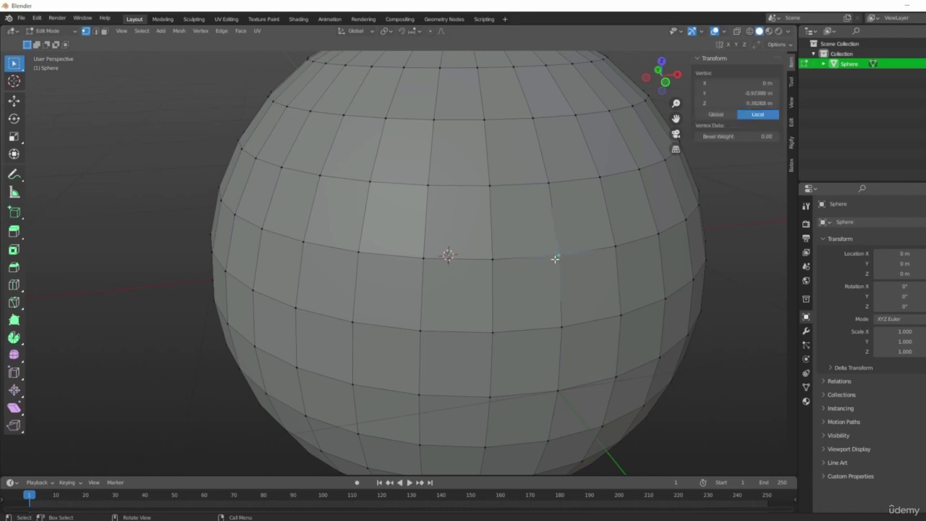
left_click(484, 333)
left_click(349, 241)
left_click(374, 177)
left_click(440, 122)
- Select the two neighbouring vertices on either side of the 3D cursor, together with the edge joining them
left_click(422, 258)
left_click(494, 257, "shift")
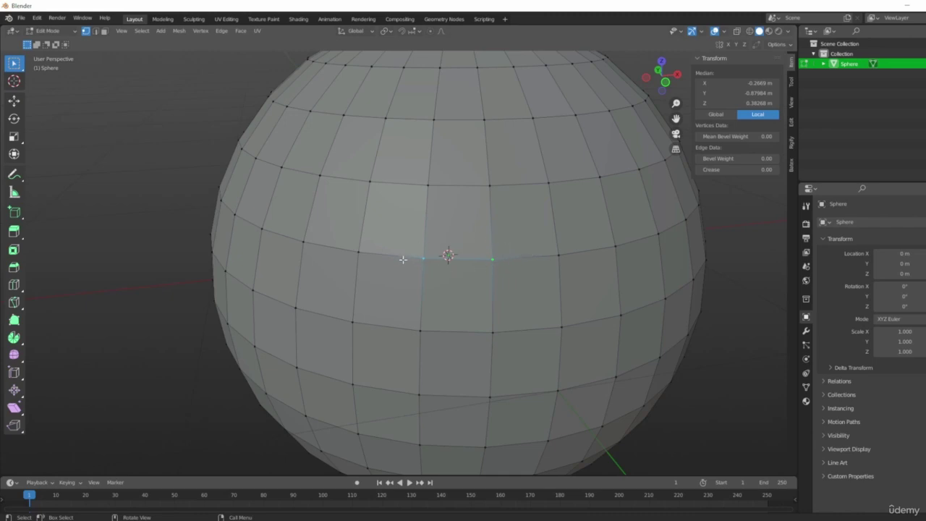
scroll(463, 261, "up", 2)
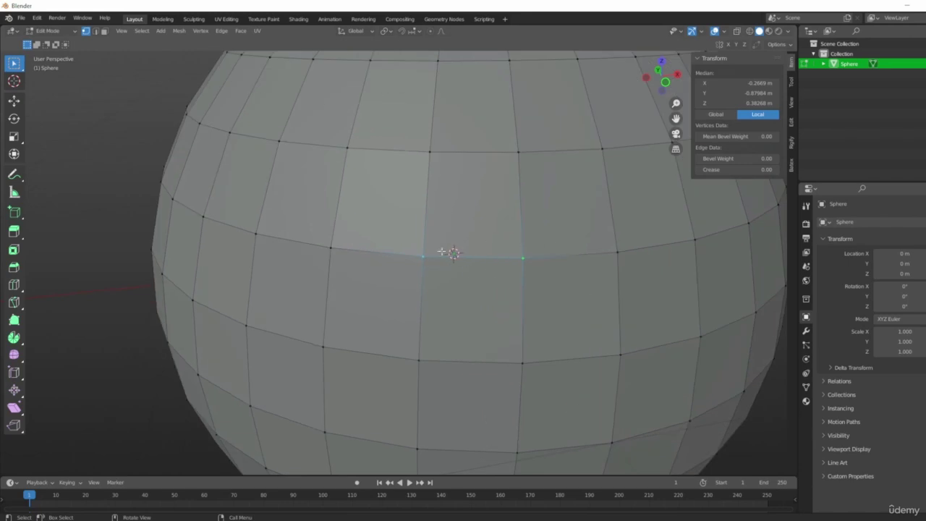
- Examine the selected edge and its two end vertices up close and from several angles
scroll(454, 257, "up", 3)
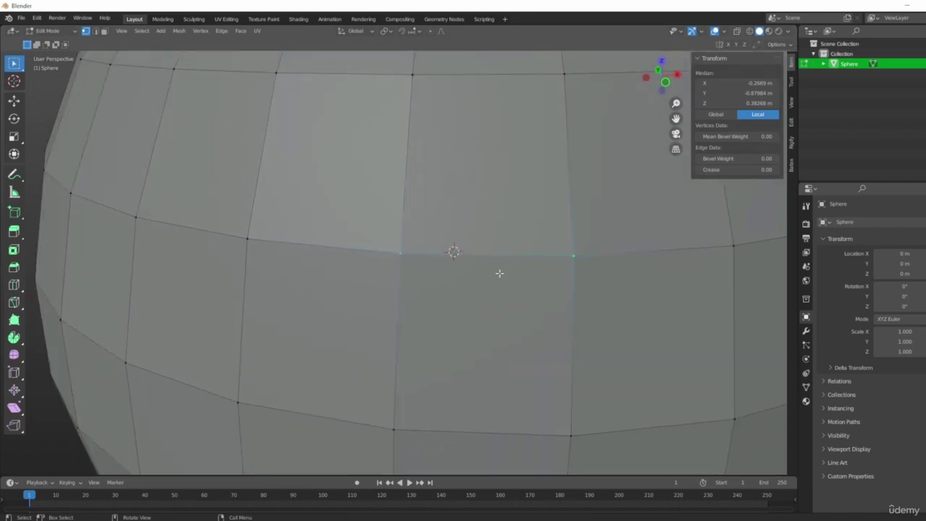
scroll(454, 253, "down", 4)
middle_click_drag(520, 268, 529, 273, "shift")
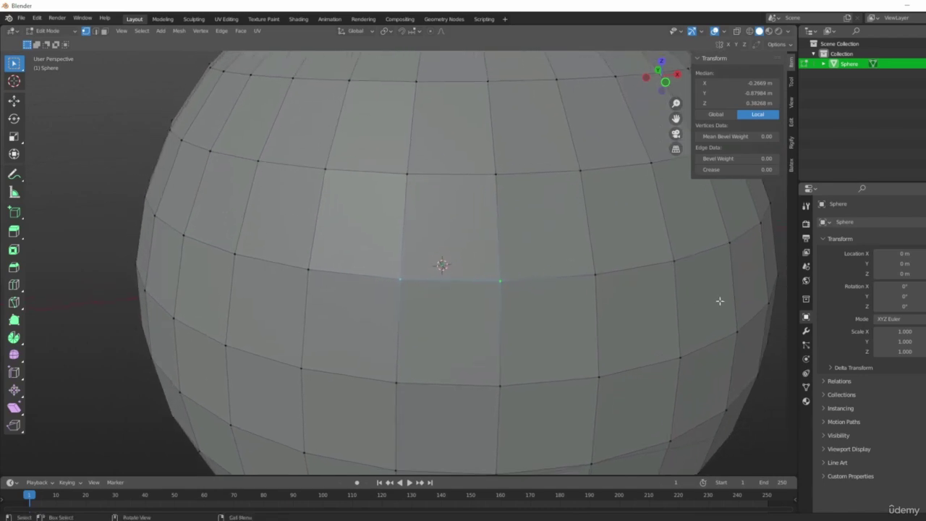
middle_click_drag(484, 208, 546, 244)
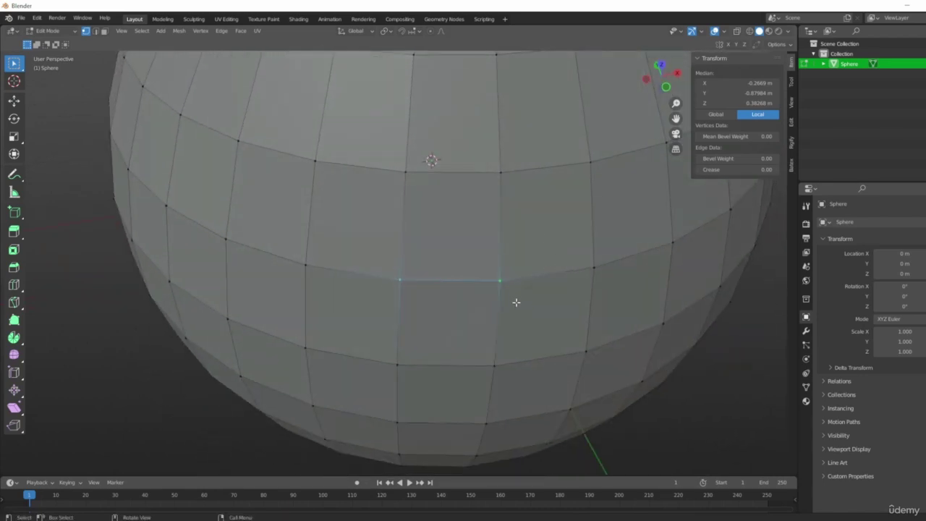
scroll(516, 302, "up", 2)
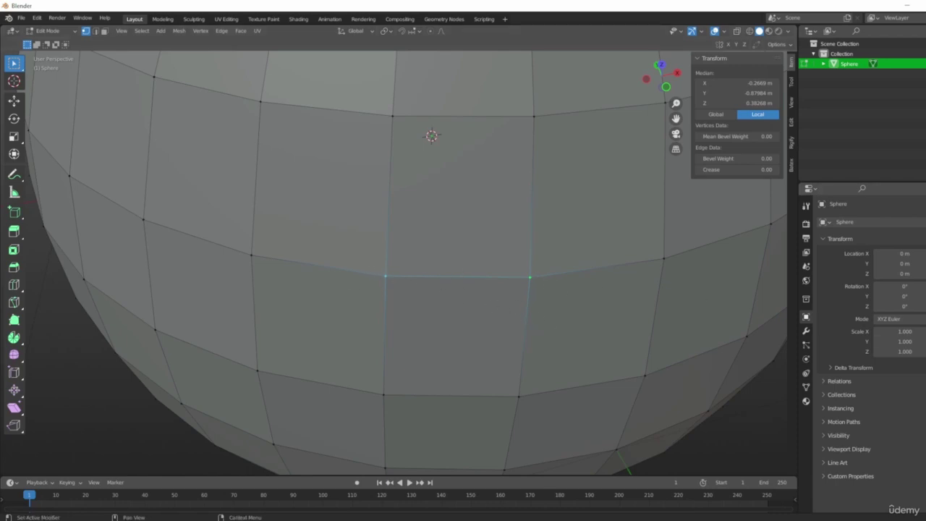
scroll(529, 277, "down", 5)
middle_click_drag(524, 275, 648, 226)
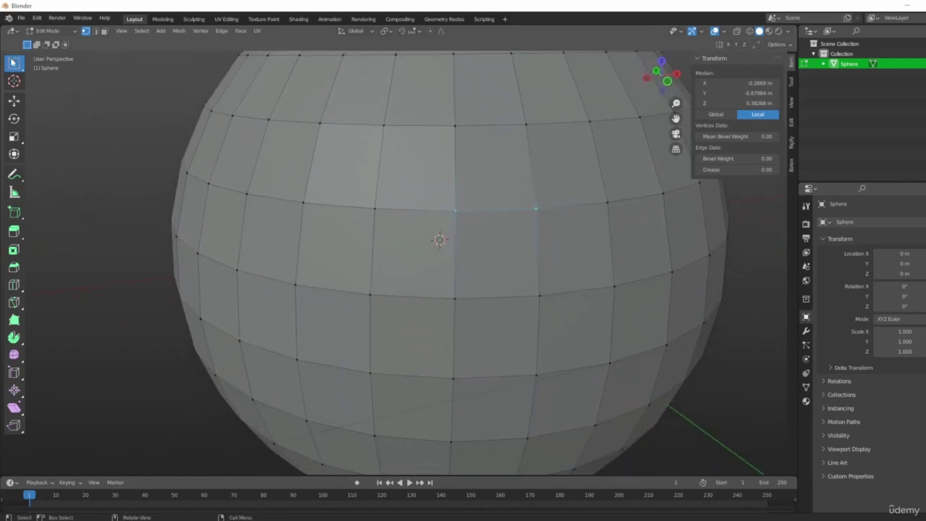
- Cycle through the selection tools back to Box Select, and box-select the six vertices of two adjacent faces beside the 3D cursor
left_click(15, 64)
left_click(75, 88)
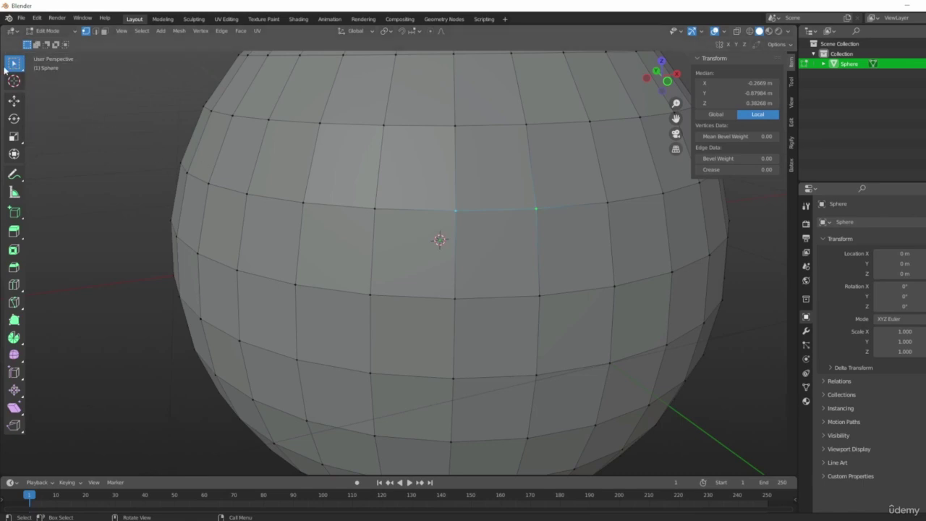
key("w")
key("w")
key("w")
key("w")
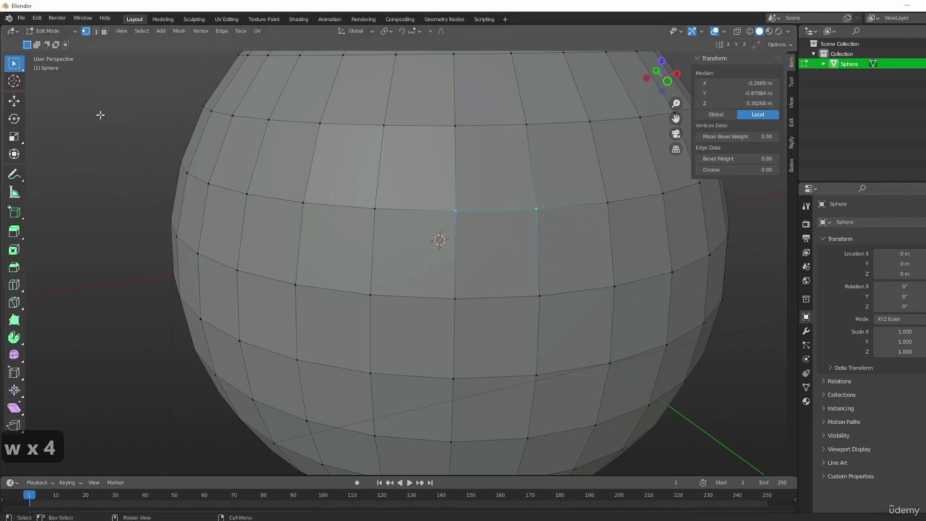
scroll(532, 225, "down", 4)
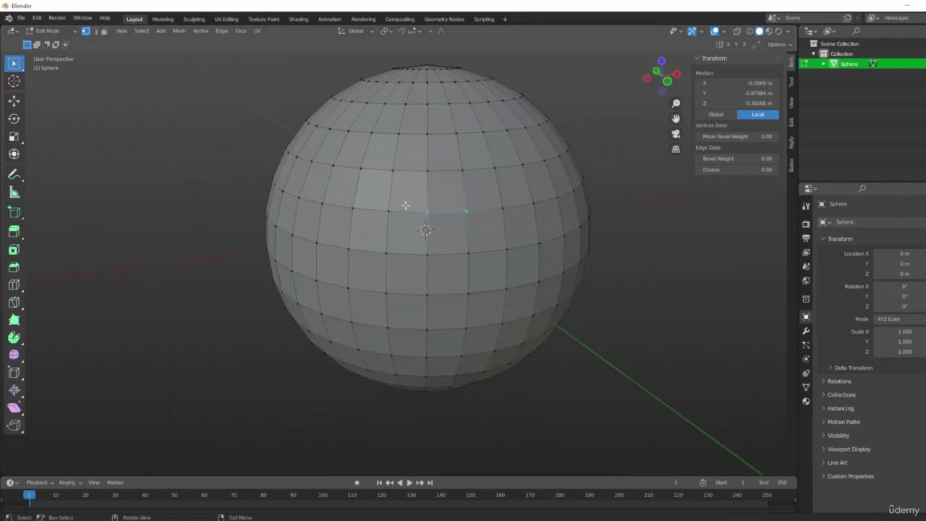
left_click_drag(396, 186, 513, 276)
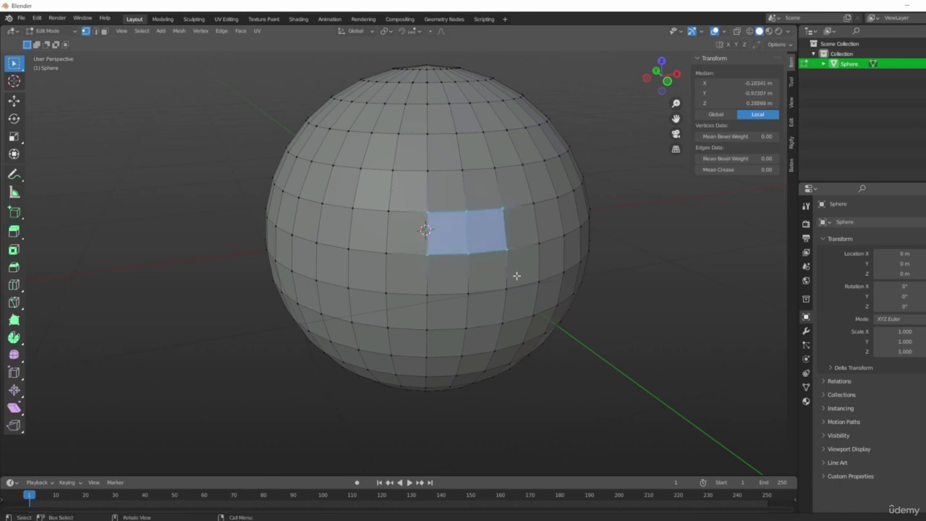
- Switch to edge selection mode and select several individual edges around the 3D cursor one at a time
scroll(469, 238, "up", 4)
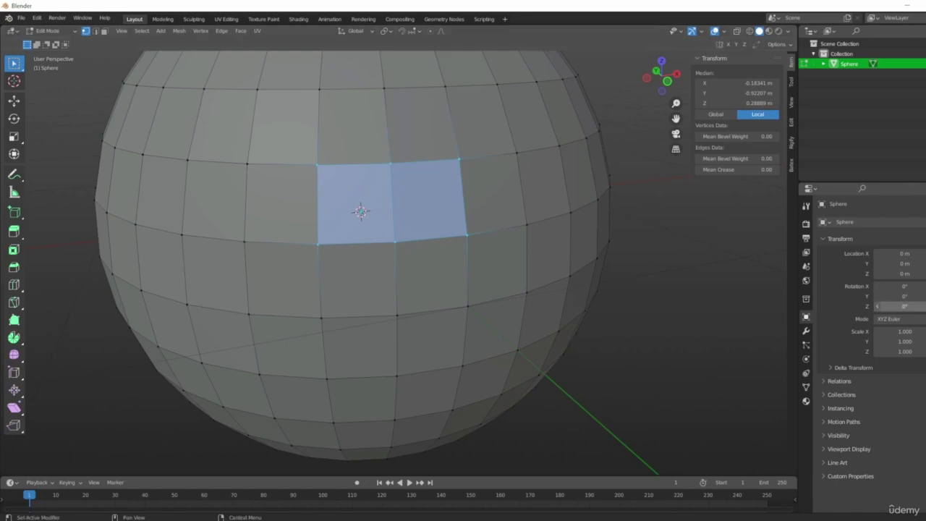
middle_click_drag(378, 237, 311, 274)
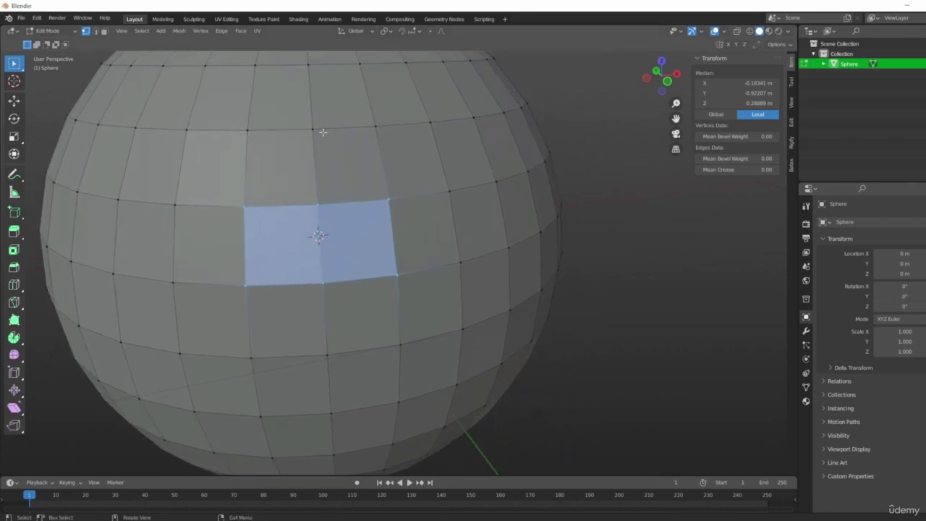
left_click(96, 32)
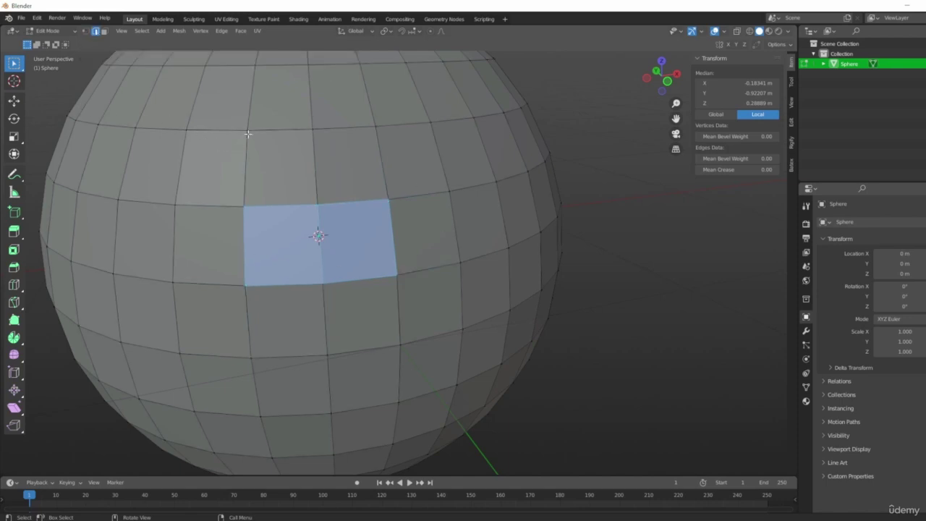
middle_click_drag(334, 148, 422, 189, "shift")
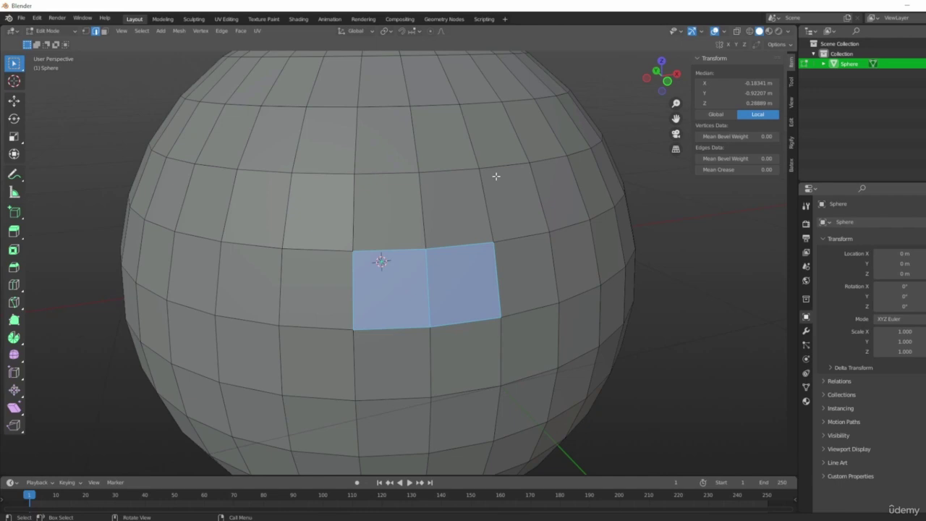
left_click(445, 170)
left_click(419, 208)
left_click(478, 203)
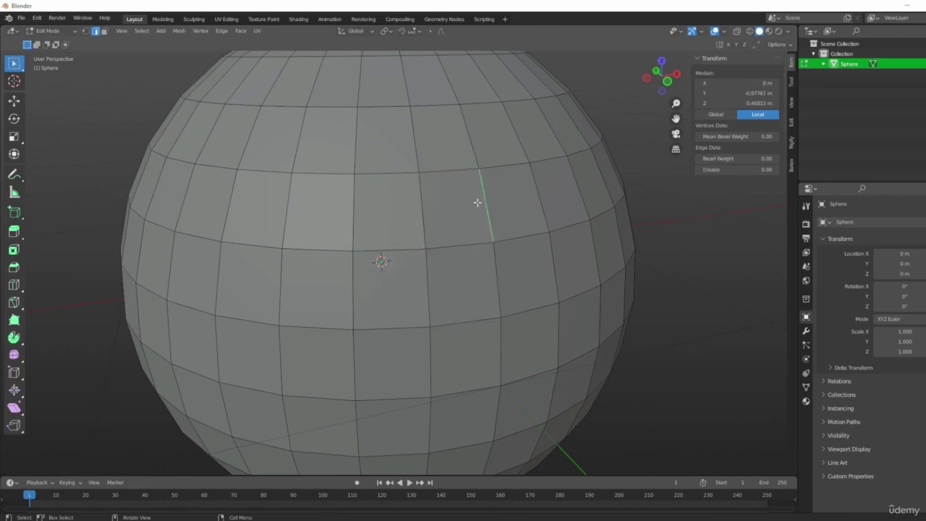
left_click(449, 171)
left_click(458, 248)
left_click(469, 324)
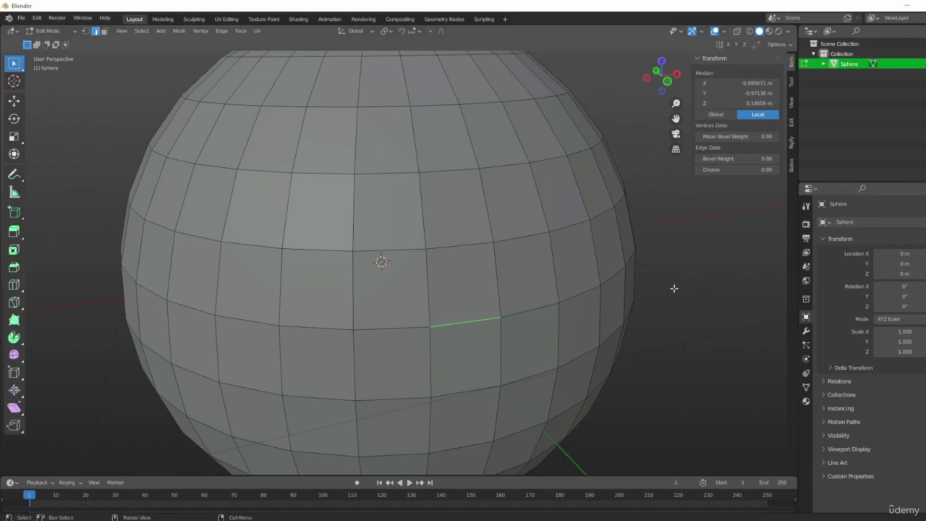
- Extend the selection to four connected edges along the same horizontal ring, and box-select the edges of two adjacent faces below the 3D cursor
scroll(434, 325, "up", 3)
left_click(331, 312, "shift")
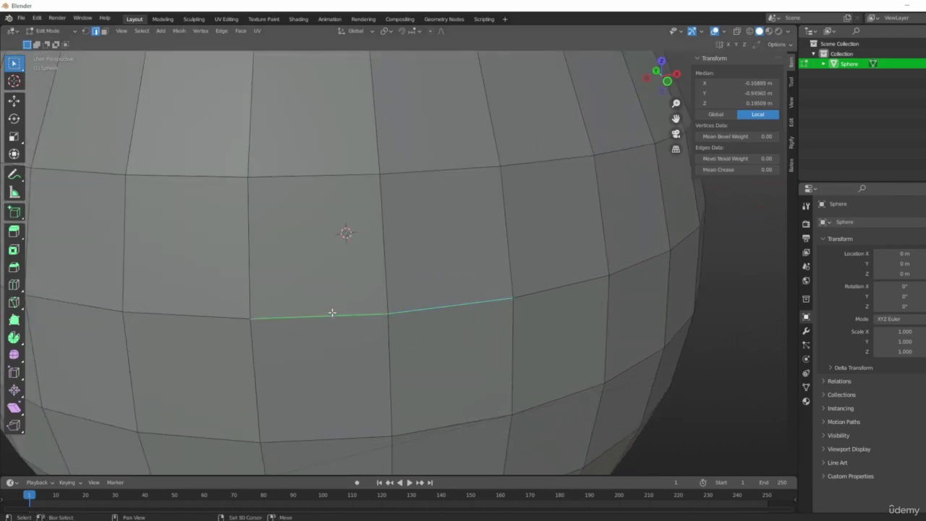
left_click(201, 322, "shift")
left_click(80, 305, "shift")
scroll(522, 372, "down", 5)
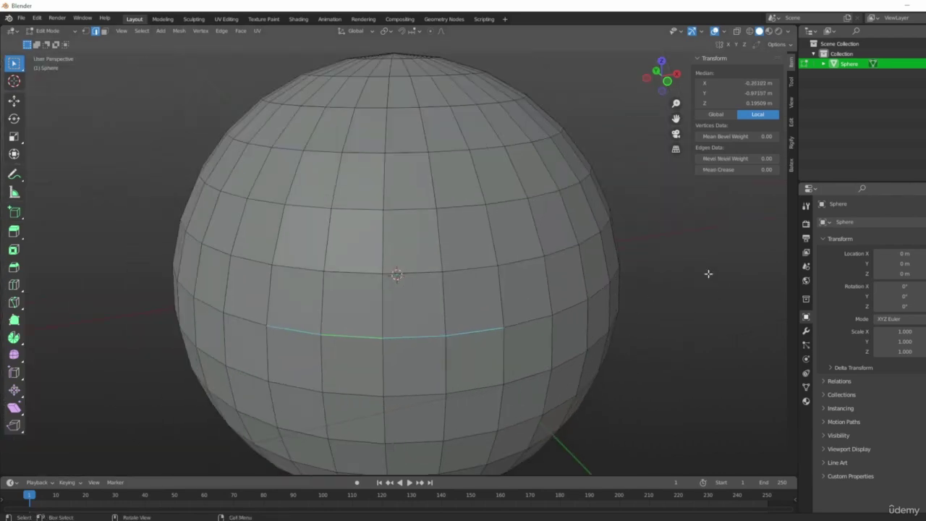
left_click_drag(291, 243, 495, 368)
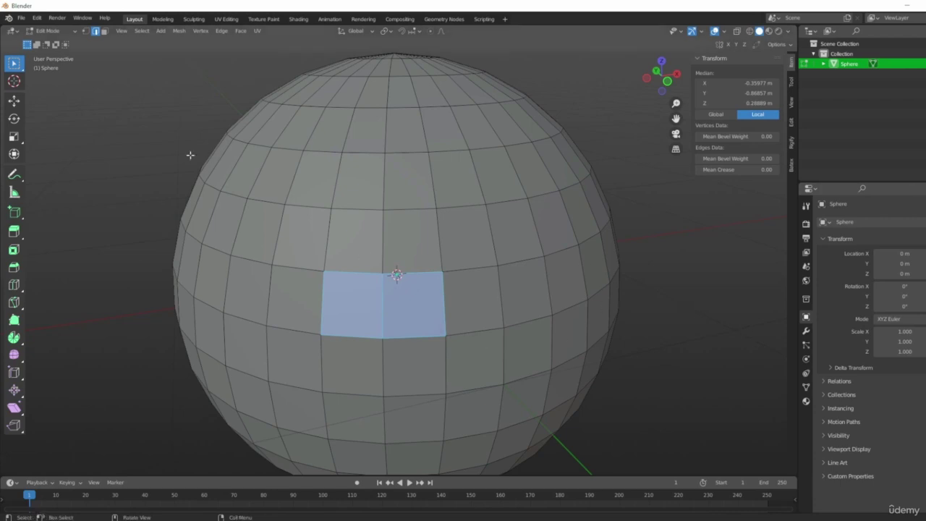
- Switch to face selection mode and select several individual faces across the sphere one at a time, ending on one near its crown
left_click(105, 31)
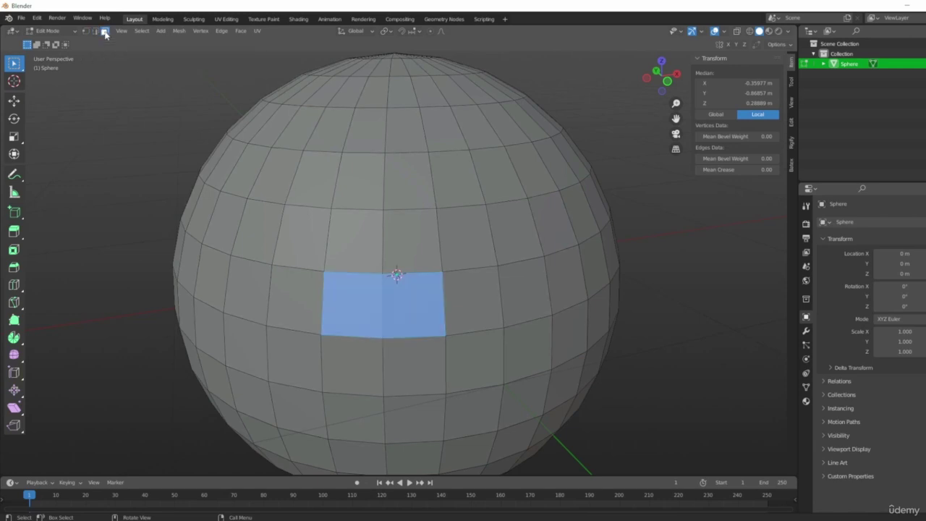
left_click(410, 213)
left_click(589, 277)
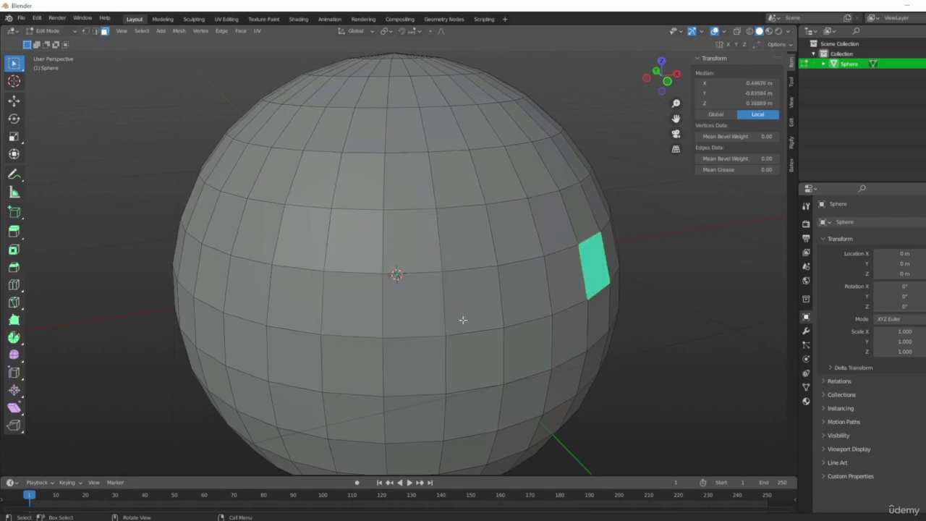
left_click(435, 318)
left_click(295, 274)
left_click(207, 253)
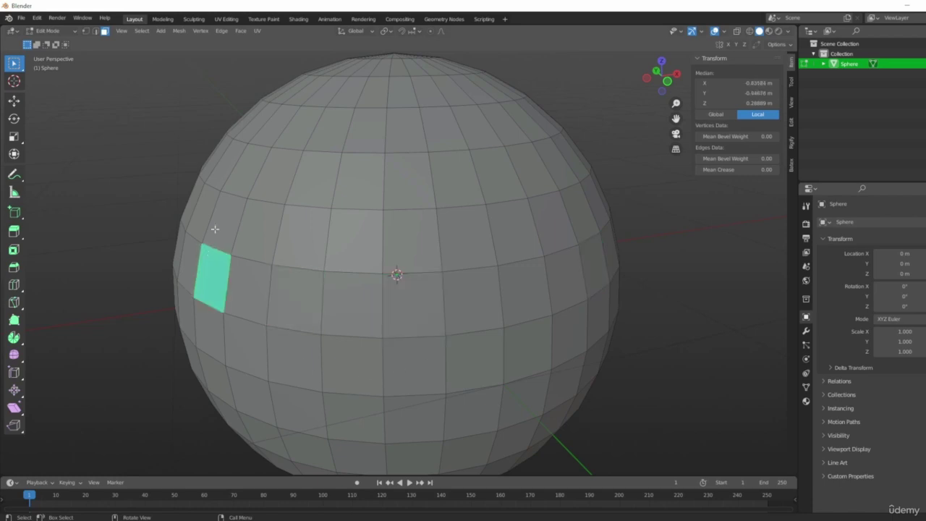
left_click(242, 182)
left_click(451, 149)
- Add seven more faces around the 3D cursor to the selected upper face, including a horizontal run of four faces below the cursor
scroll(452, 151, "up", 3)
scroll(418, 145, "down", 1)
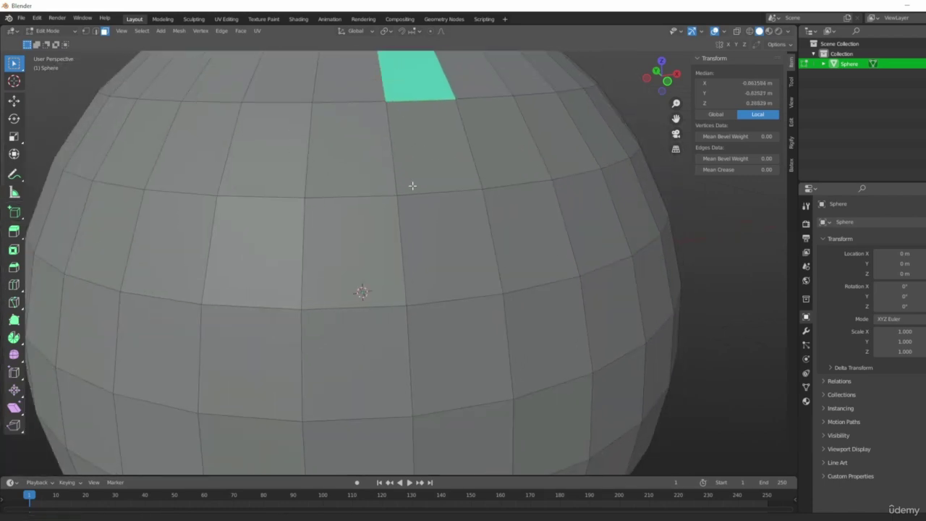
middle_click_drag(412, 186, 408, 246, "shift")
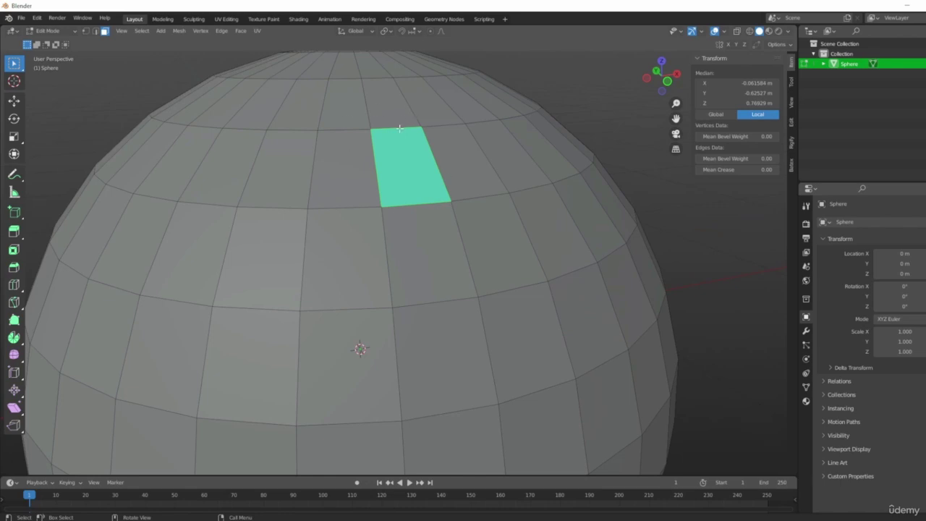
scroll(402, 135, "down", 3)
middle_click_drag(548, 330, 561, 272, "shift")
left_click(395, 199, "shift")
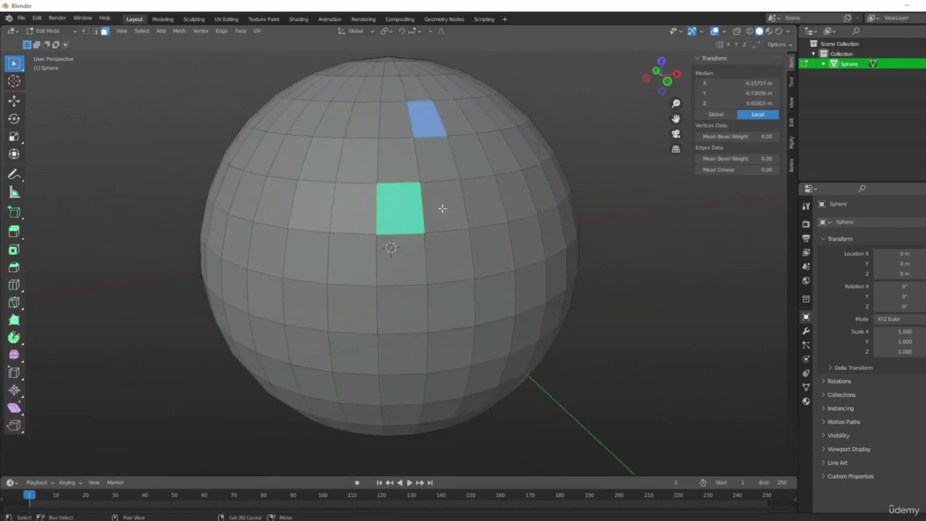
left_click(488, 210, "shift")
left_click(494, 257, "shift")
left_click(465, 306, "shift")
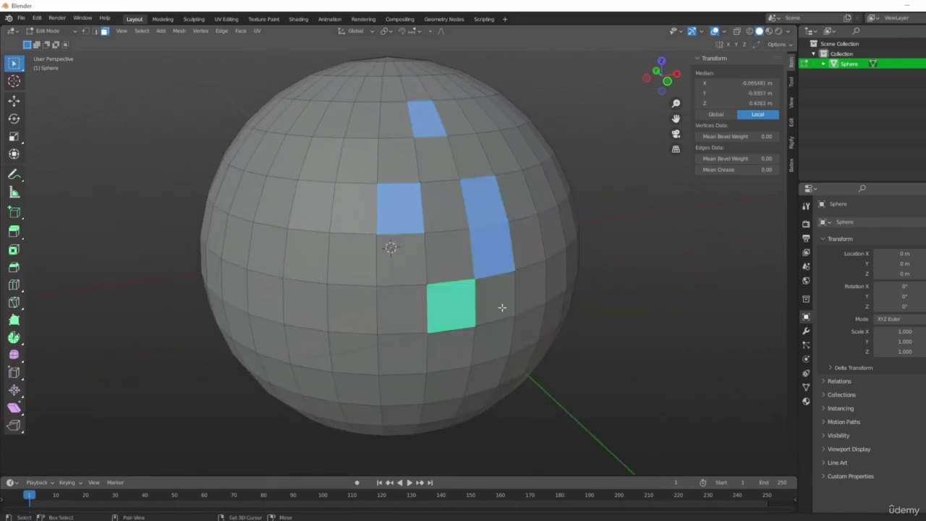
left_click(499, 307, "shift")
left_click(392, 320, "shift")
left_click(349, 316, "shift")
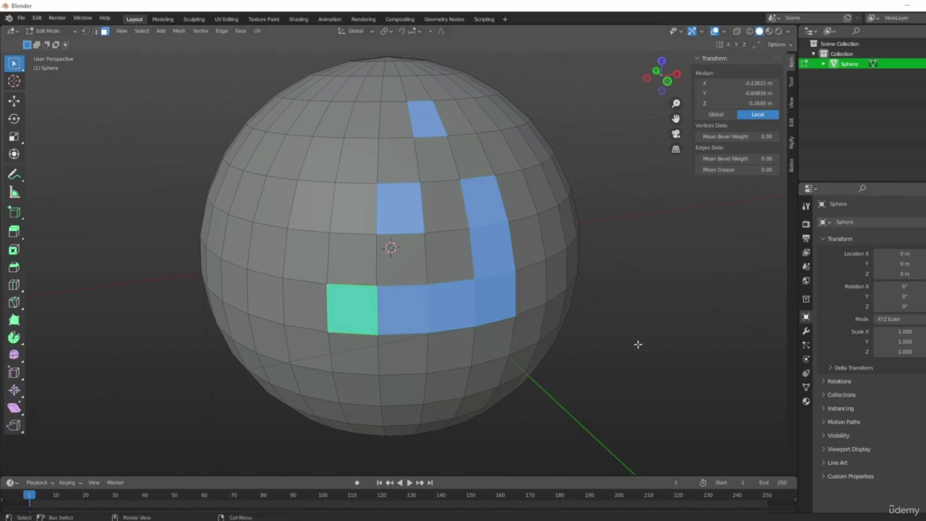
- Box-select a large block of faces around the 3D cursor and add the missing lower corner face to complete the block
left_click(663, 387)
left_click_drag(287, 167, 517, 308)
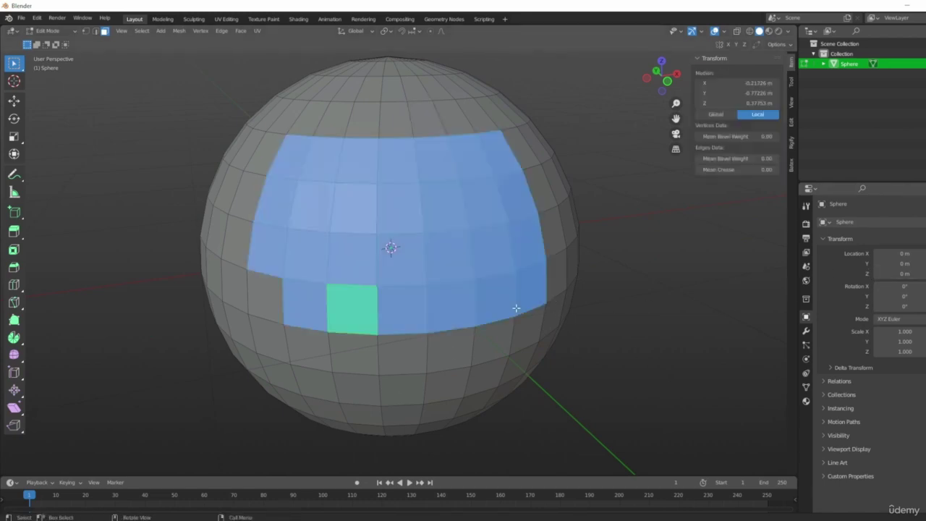
left_click(268, 294, "shift")
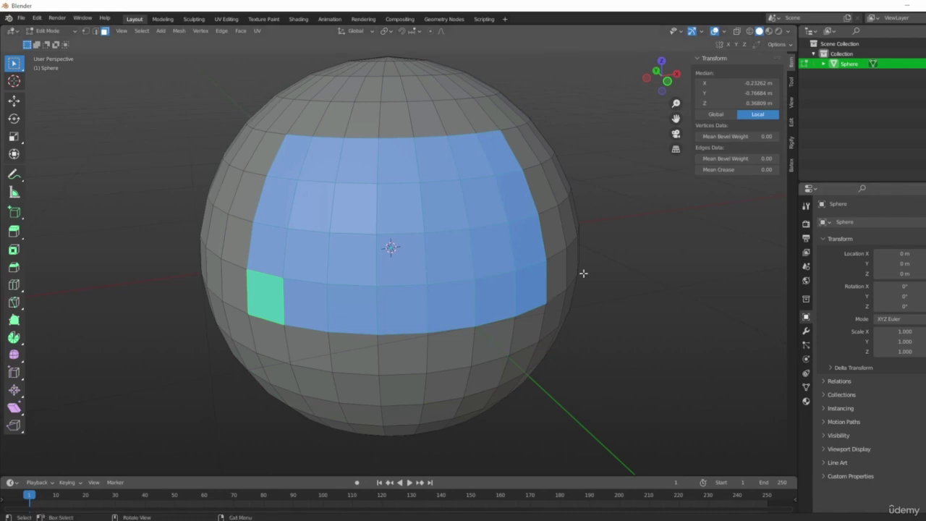
middle_click_drag(734, 325, 706, 296)
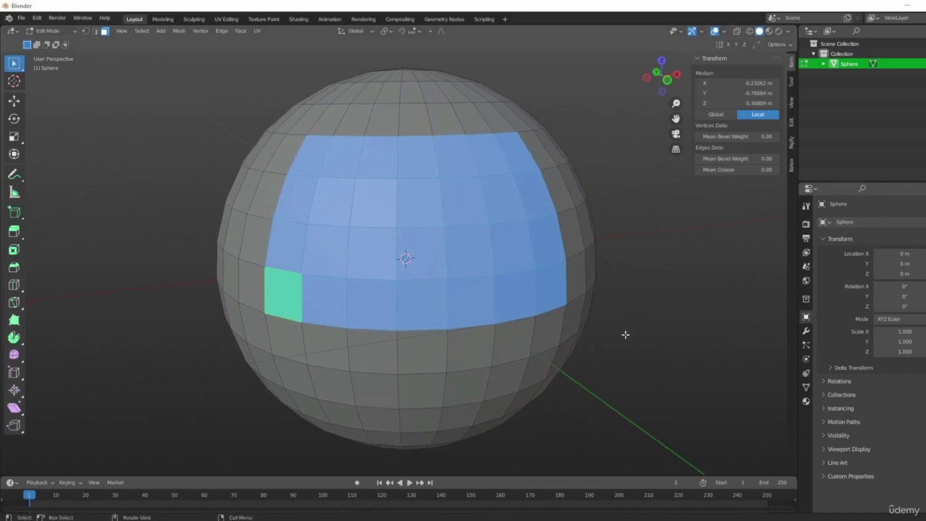
- Clear the face selection and box-select a block of faces four wide and two high around the 3D cursor
key("alt+a")
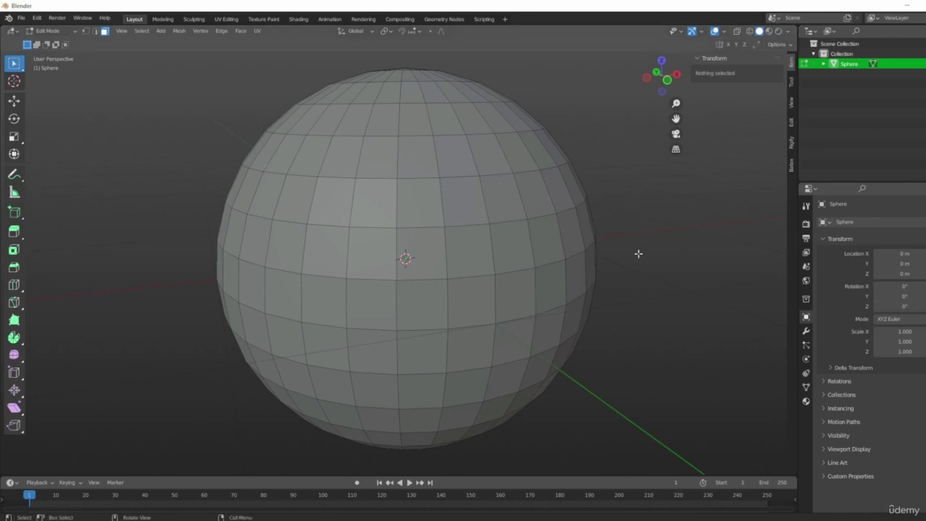
scroll(579, 240, "down", 2, "ctrl")
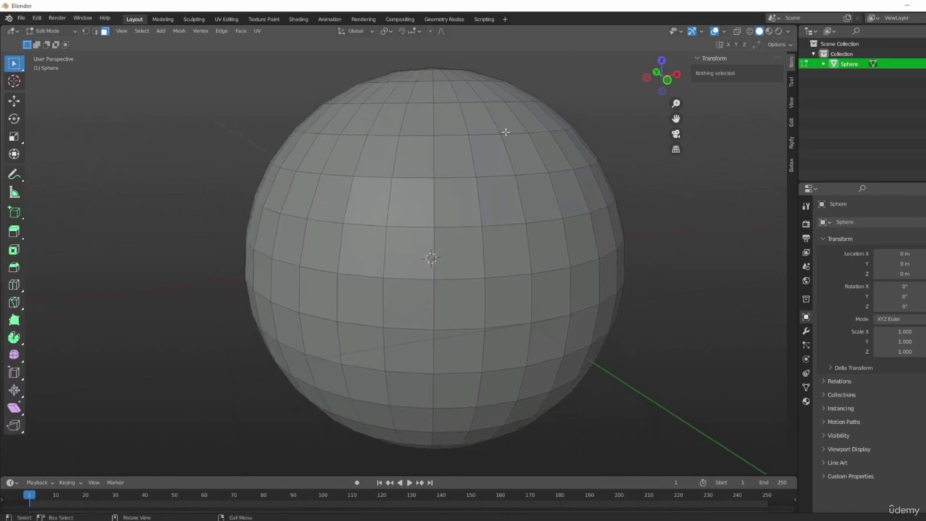
left_click_drag(347, 177, 506, 260)
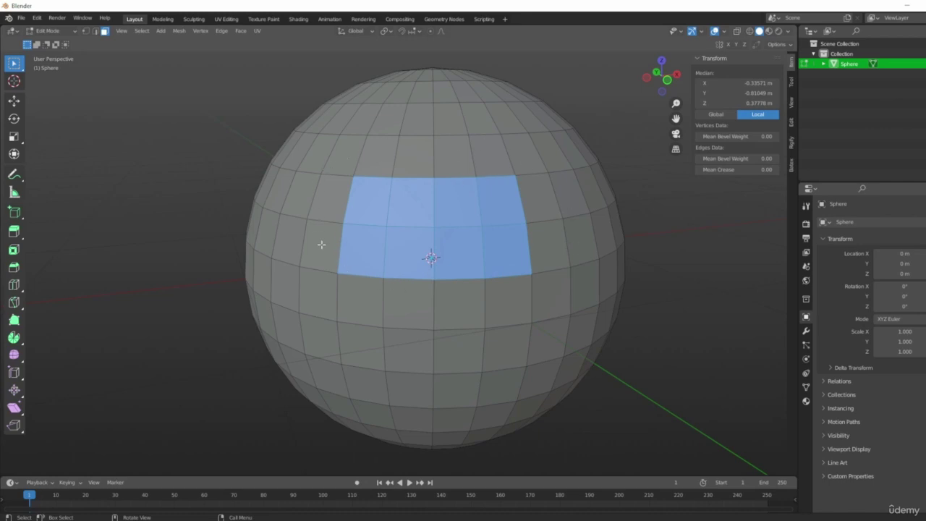
- Switch to the front orthographic view, clear the face selection, and frame the whole sphere in the viewport
middle_click_drag(244, 146, 413, 188)
scroll(363, 208, "down", 6)
middle_click_drag(304, 217, 443, 220)
key("1")
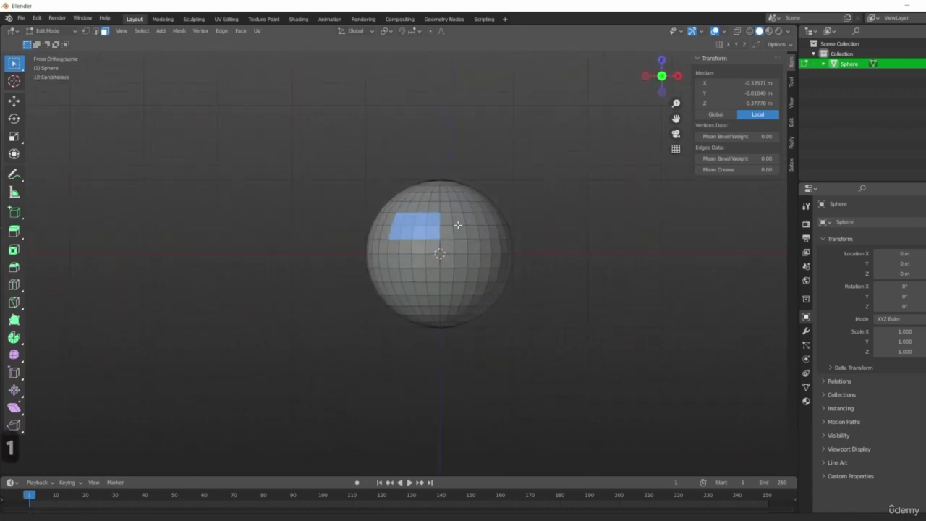
left_click(435, 170)
scroll(439, 246, "up", 6)
middle_click_drag(438, 331, 625, 97, "shift")
scroll(532, 184, "down", 1)
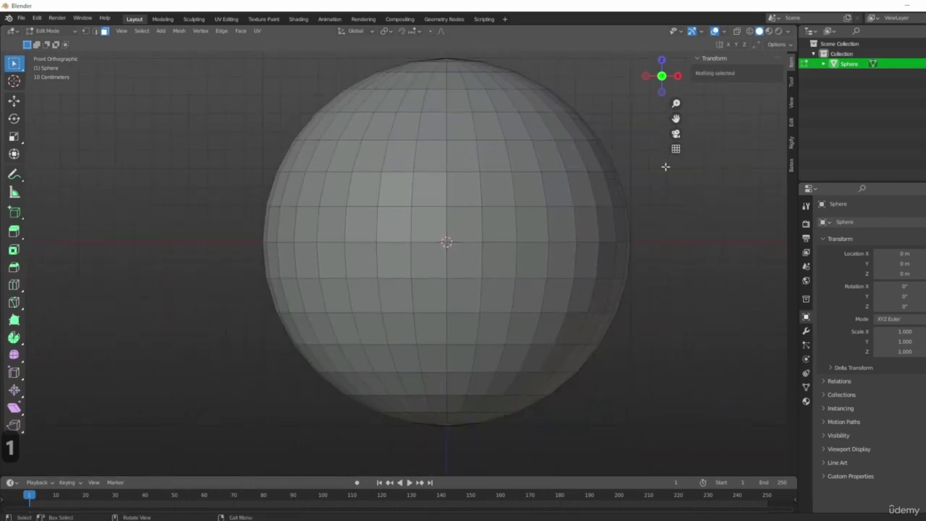
middle_click_drag(480, 209, 464, 226, "shift")
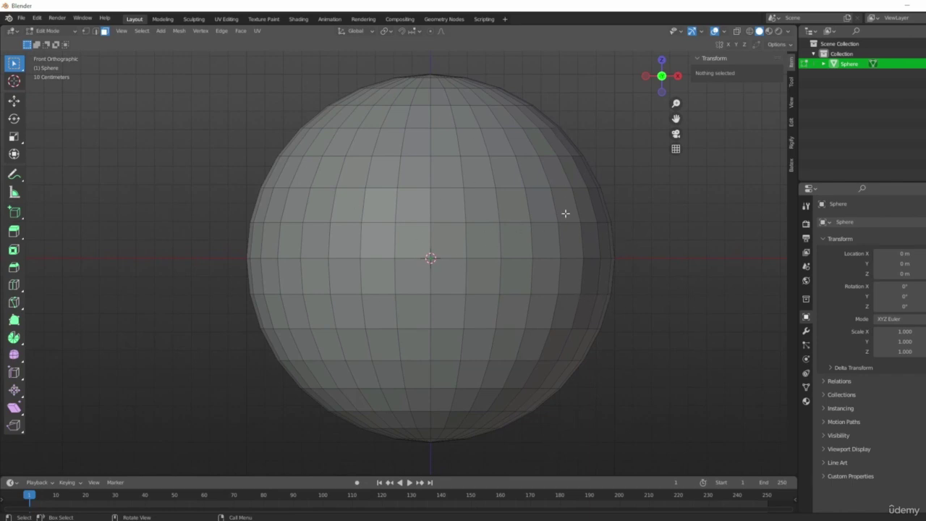
- In wireframe shading, box-select a block of faces six wide and two high above the 3D cursor, then return to solid shading
key("z")
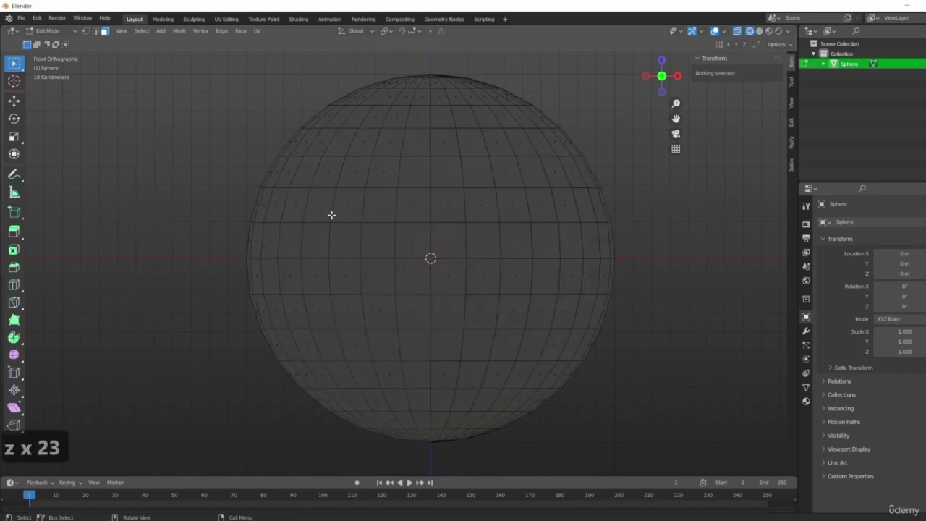
left_click_drag(343, 198, 518, 245)
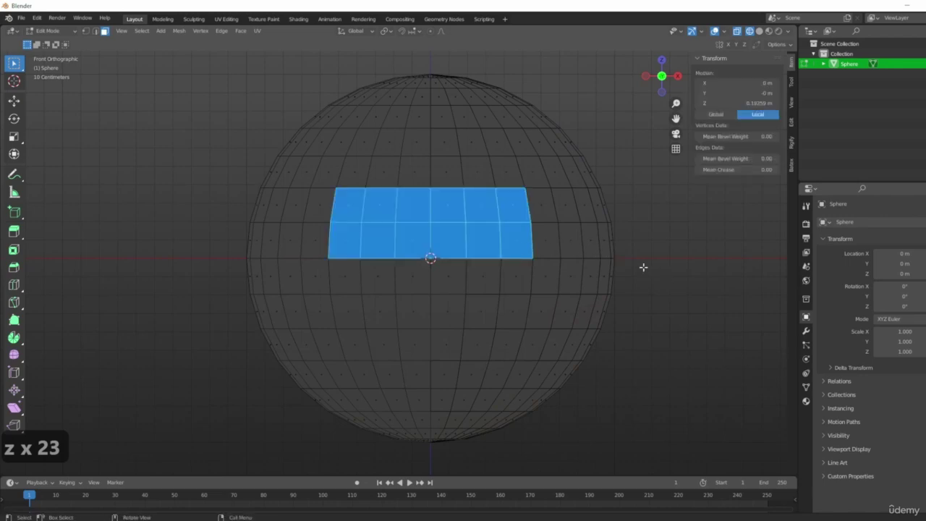
key("z")
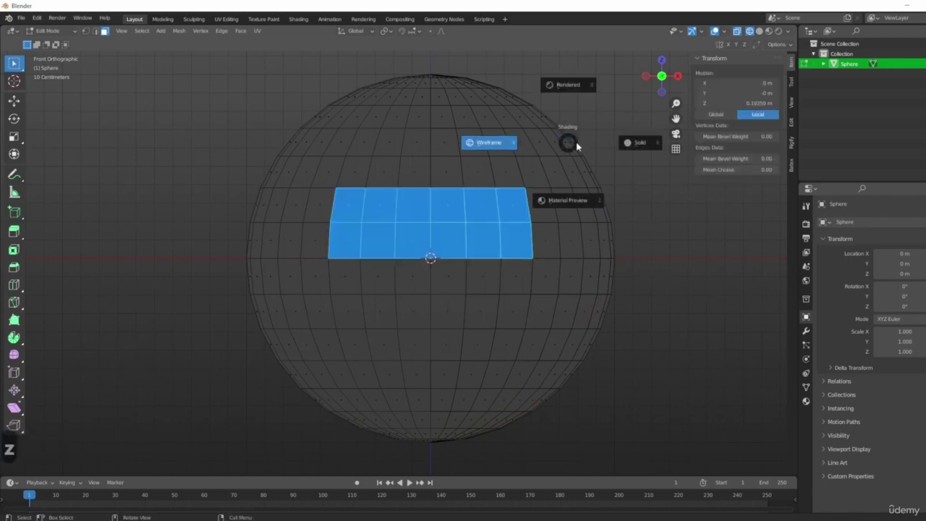
left_click(635, 144)
- Examine from the front and back of the sphere which faces the wireframe box selection picked
scroll(657, 230, "down", 4)
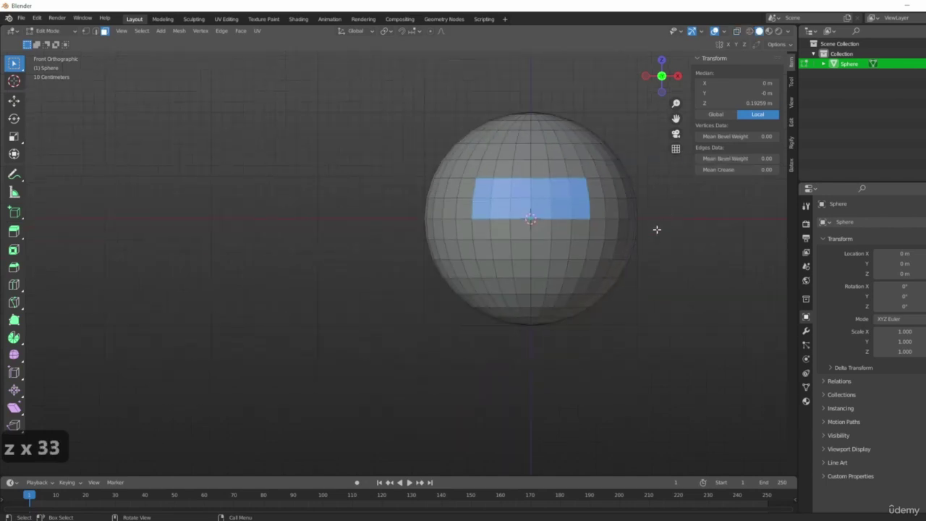
mouse_move(657, 229)
middle_mouse_down()
mouse_move(376, 167)
mouse_move(468, 195)
middle_mouse_up()
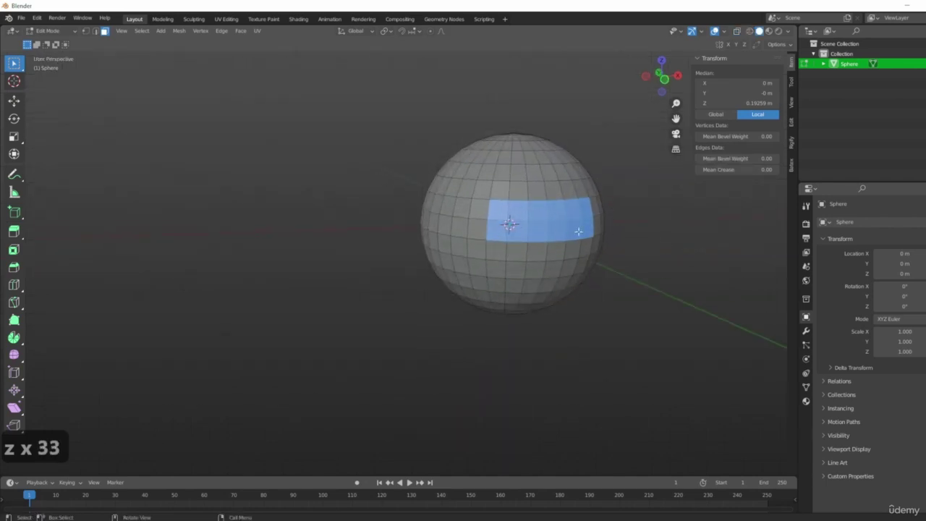
middle_click_drag(345, 140, 522, 191)
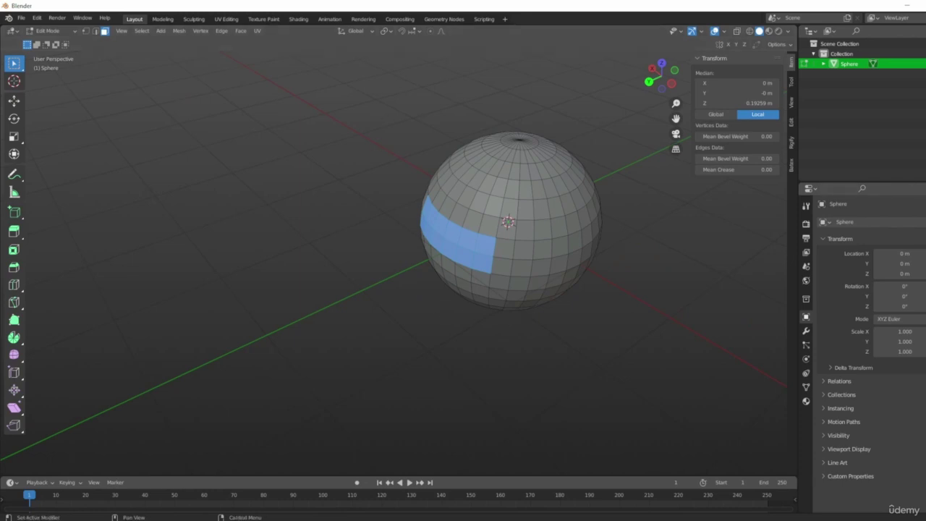
middle_click_drag(561, 230, 434, 234)
middle_click_drag(434, 233, 395, 275, "shift")
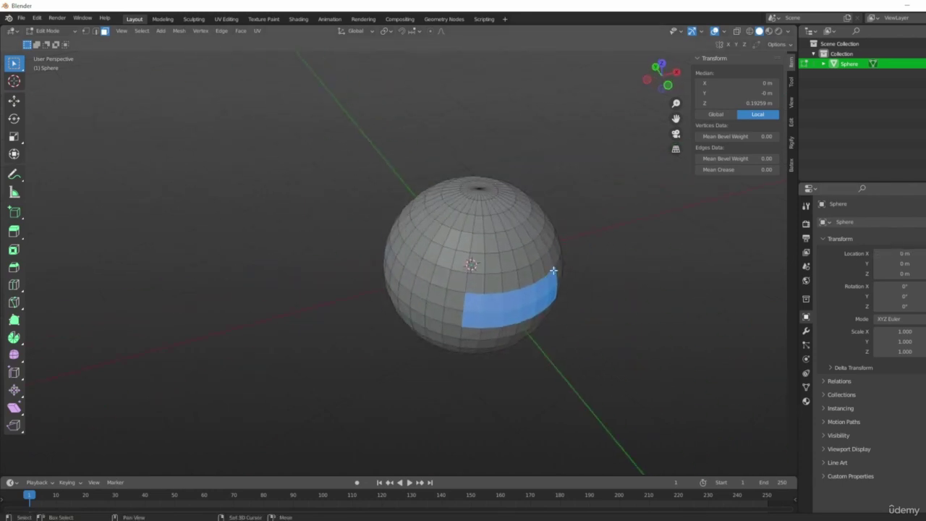
scroll(552, 269, "up", 3)
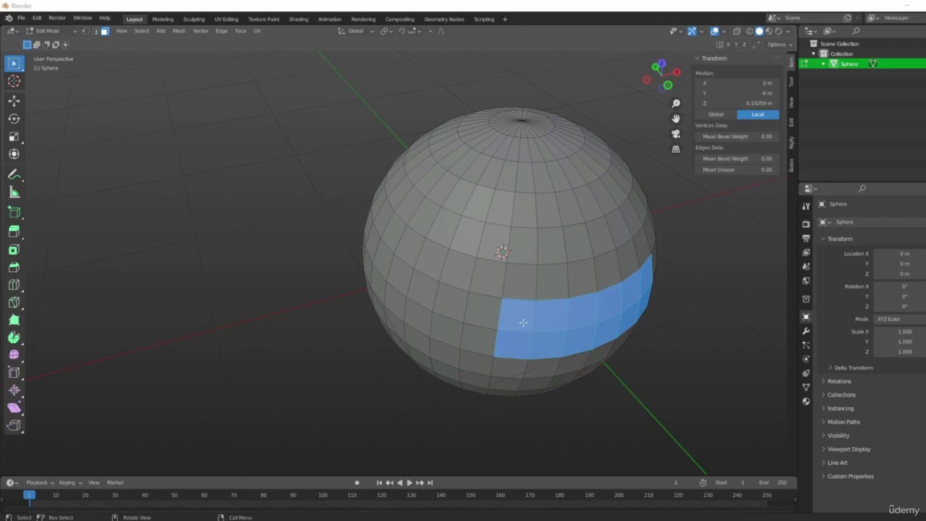
middle_click_drag(536, 236, 478, 239)
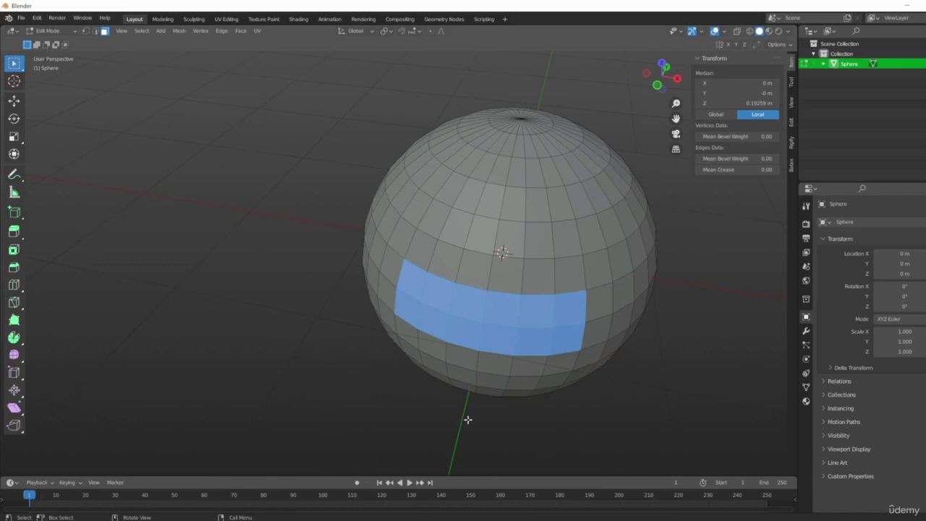
middle_click_drag(553, 160, 533, 209, "shift")
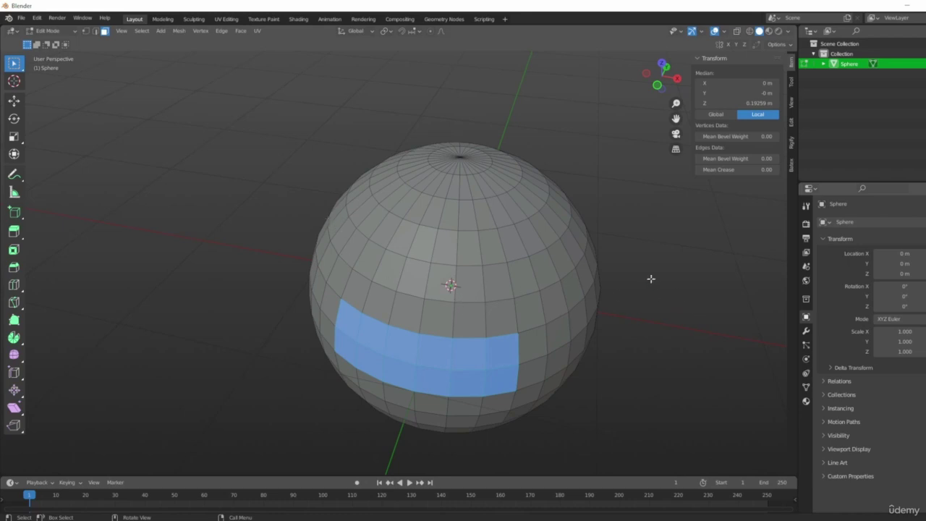
- Clear the selection and select seven adjacent faces one by one in the horizontal row just below the 3D cursor
left_click(685, 270)
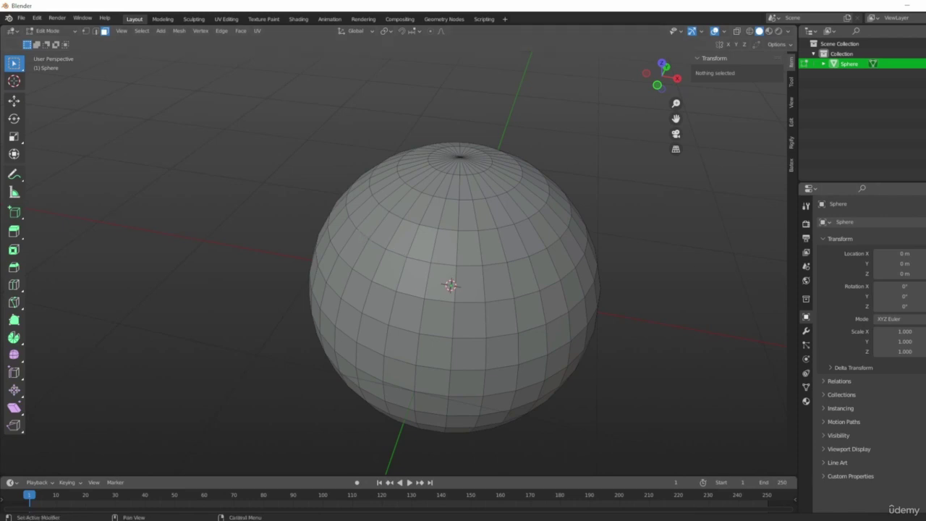
scroll(572, 303, "up", 3)
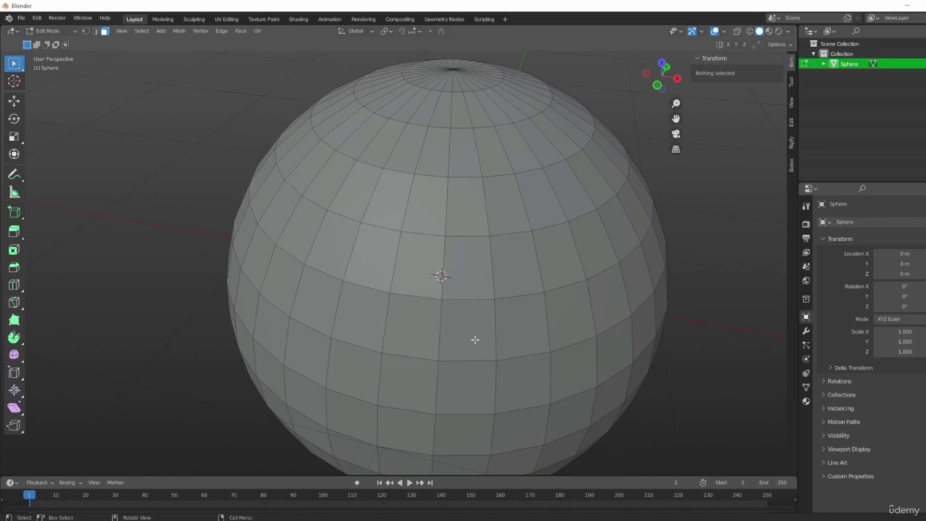
left_click(461, 314)
key("shift")
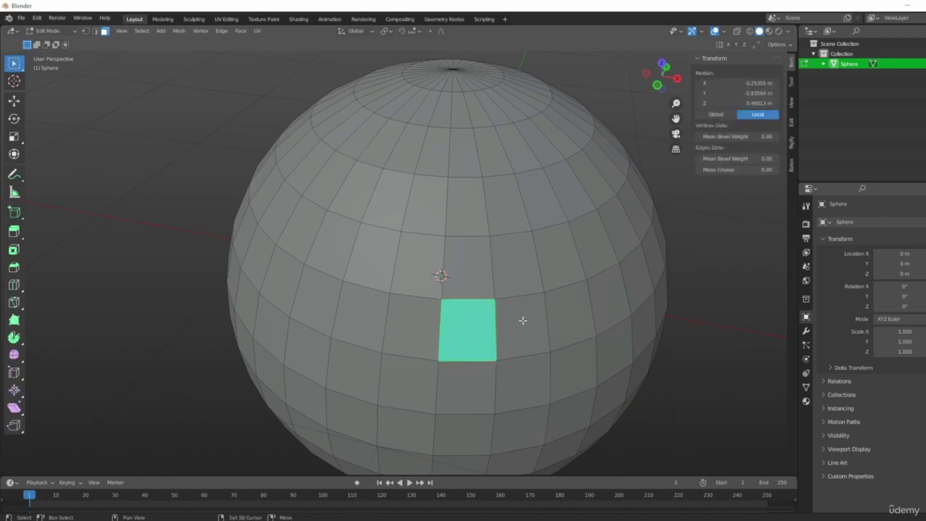
left_click(522, 323, "shift")
left_click(578, 318, "shift")
left_click(613, 300, "shift")
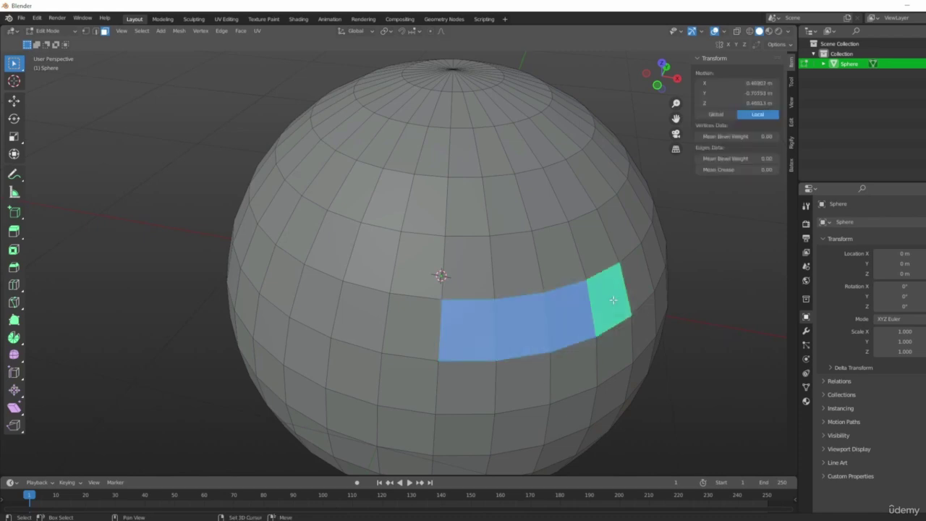
left_click(647, 280, "shift")
left_click(653, 255, "shift")
left_click(662, 229, "shift")
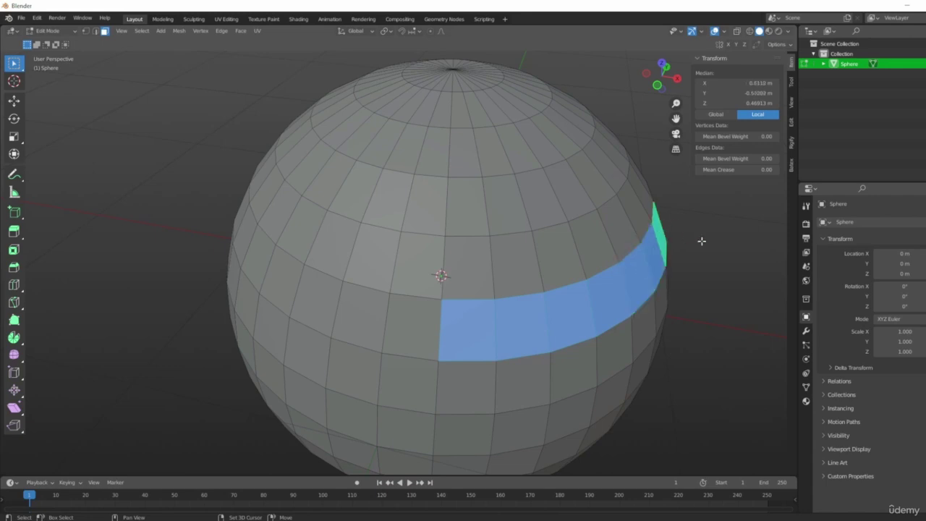
- Extend the horizontal row of selected faces by four more faces around the side of the sphere
scroll(684, 275, "down", 2)
mouse_move(600, 278)
middle_mouse_down()
mouse_move(507, 265)
mouse_move(586, 287)
middle_mouse_up()
left_click(587, 290, "shift")
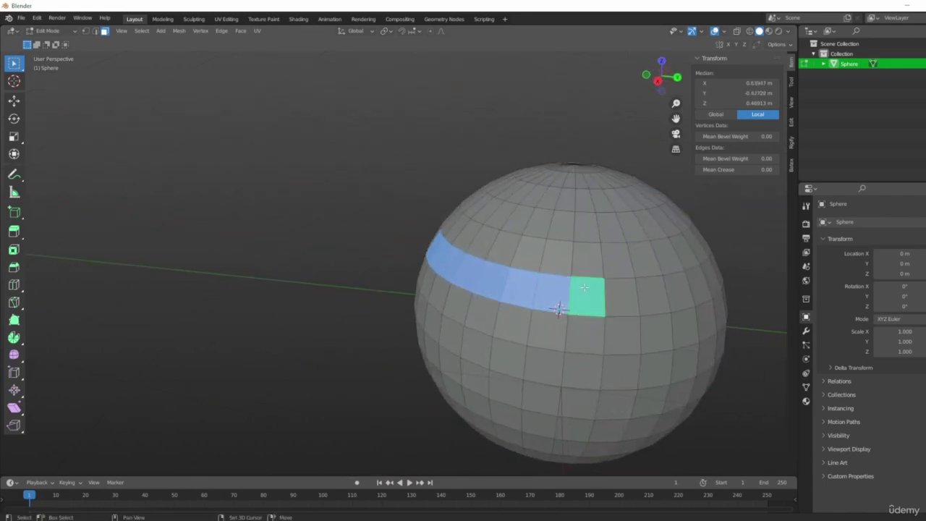
left_click(637, 289, "shift")
left_click(655, 289, "shift")
left_click(672, 290, "shift")
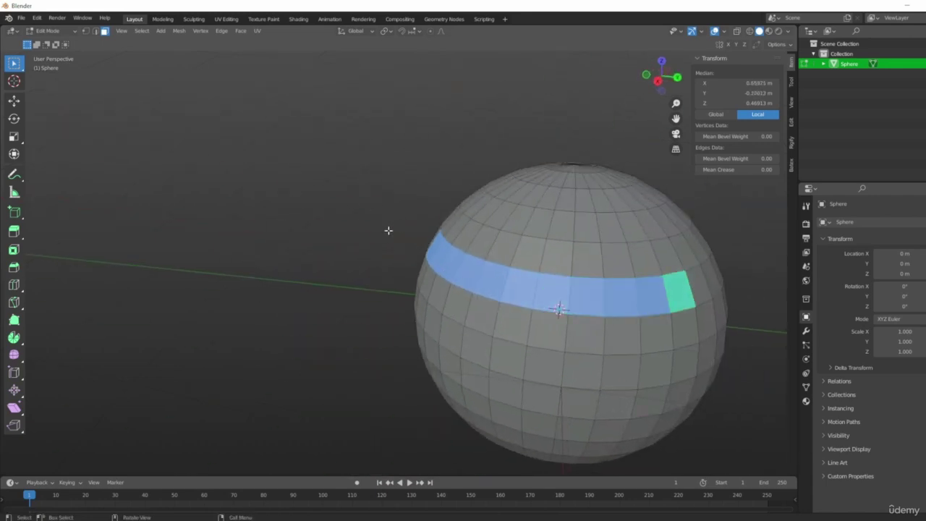
- Clear the face selection, compare the vertex, edge and face select modes, and leave the mesh in vertex select mode
key("alt+a")
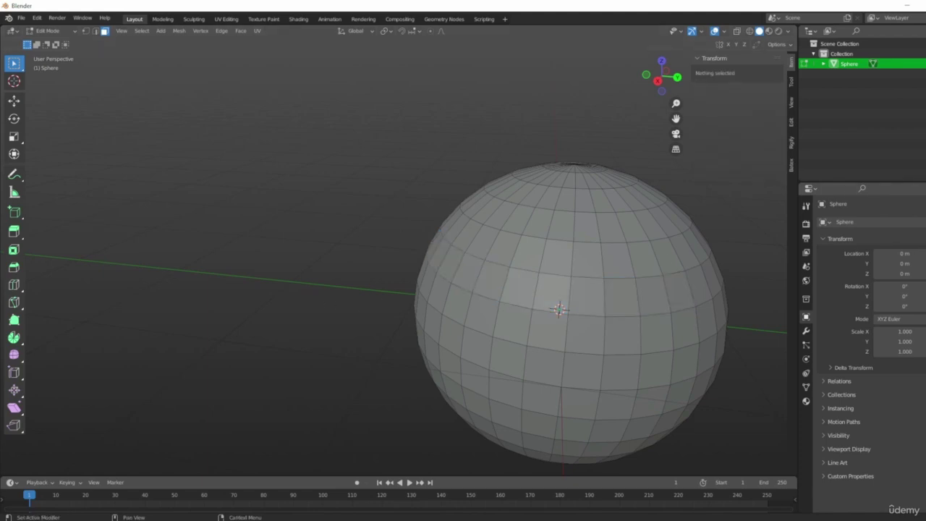
middle_click_drag(321, 234, 441, 200)
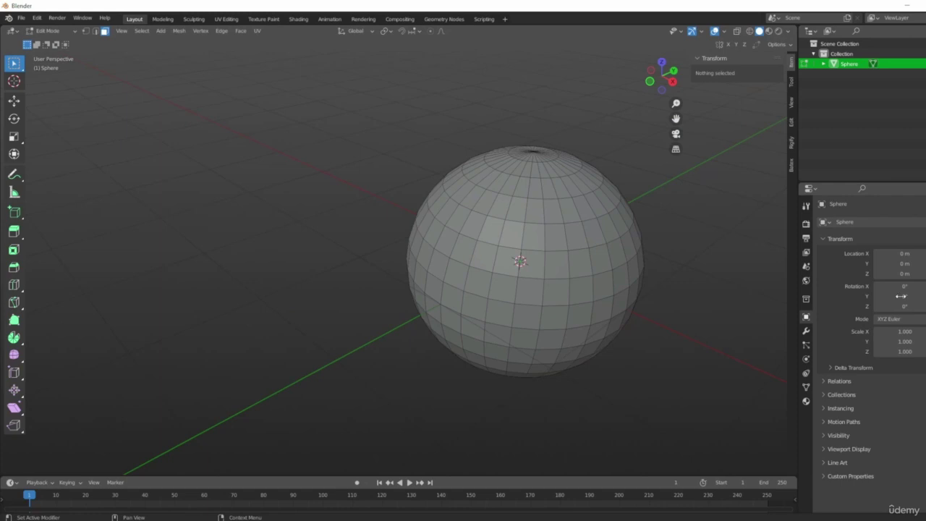
scroll(660, 258, "up", 2)
middle_click_drag(488, 213, 502, 254, "shift")
scroll(603, 350, "up", 2)
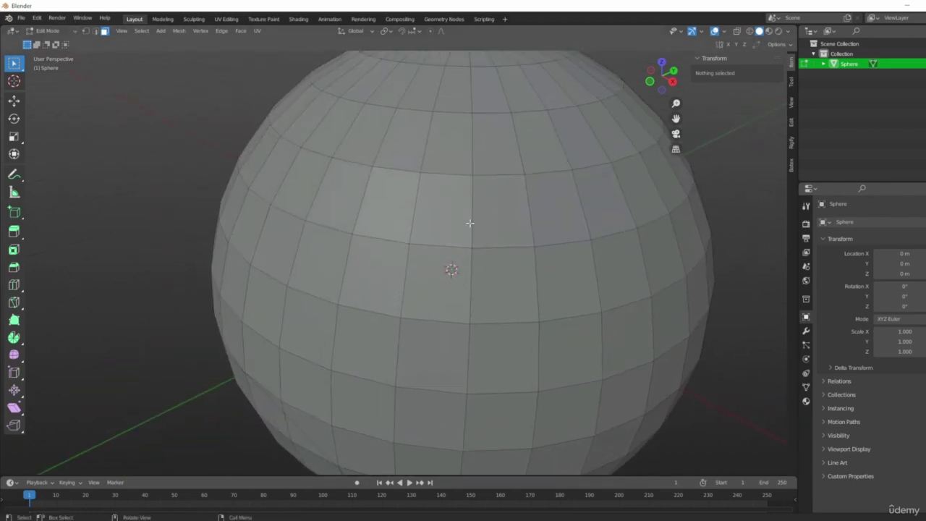
left_click(85, 33)
left_click(96, 33)
left_click(85, 33)
left_click(96, 32)
left_click(105, 33)
left_click(86, 32)
- Loop-select the horizontal ring of vertices just below the 3D cursor and check it all around the sphere
middle_click_drag(260, 291, 307, 204)
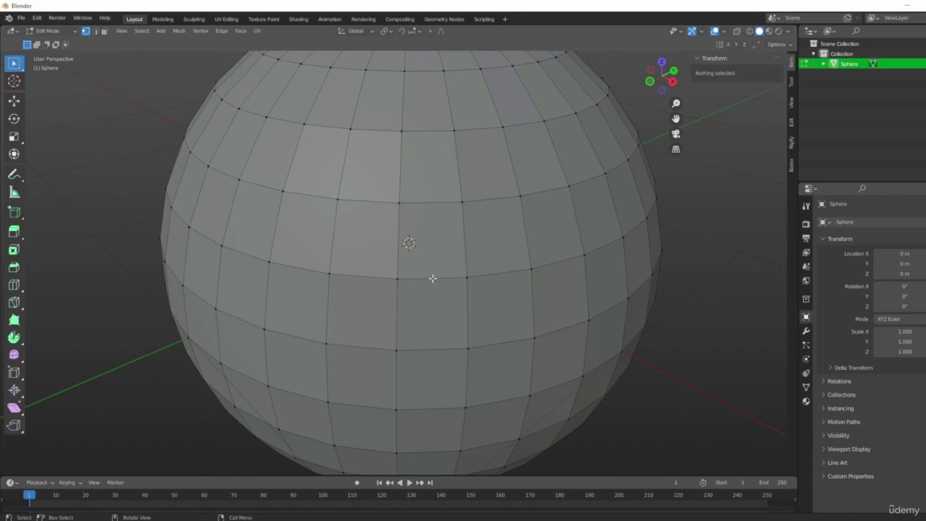
left_click(428, 277, "alt")
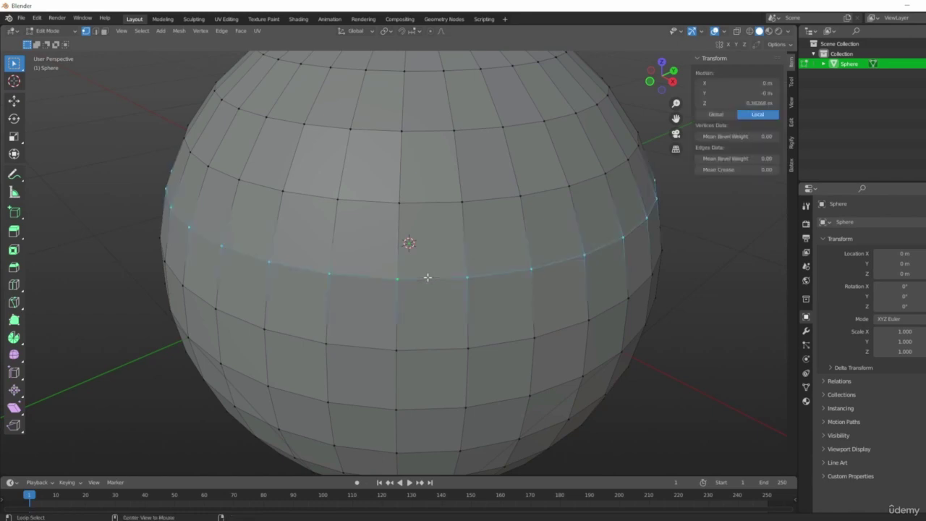
scroll(434, 296, "down", 4)
middle_click_drag(533, 268, 319, 271)
middle_click_drag(585, 232, 719, 325)
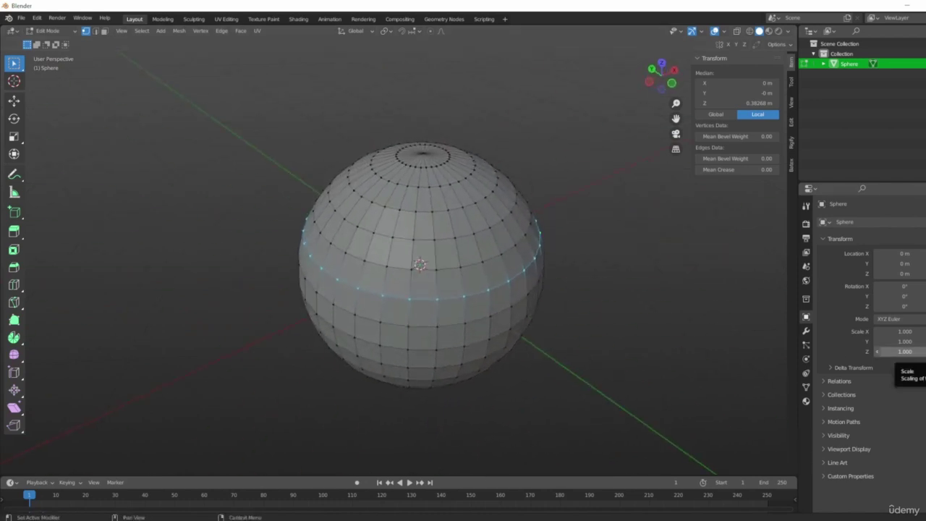
- Switch to edge select mode and loop-select the horizontal edge ring at the 3D cursor, followed by a vertical edge loop beside it
left_click(94, 32)
scroll(493, 290, "up", 3)
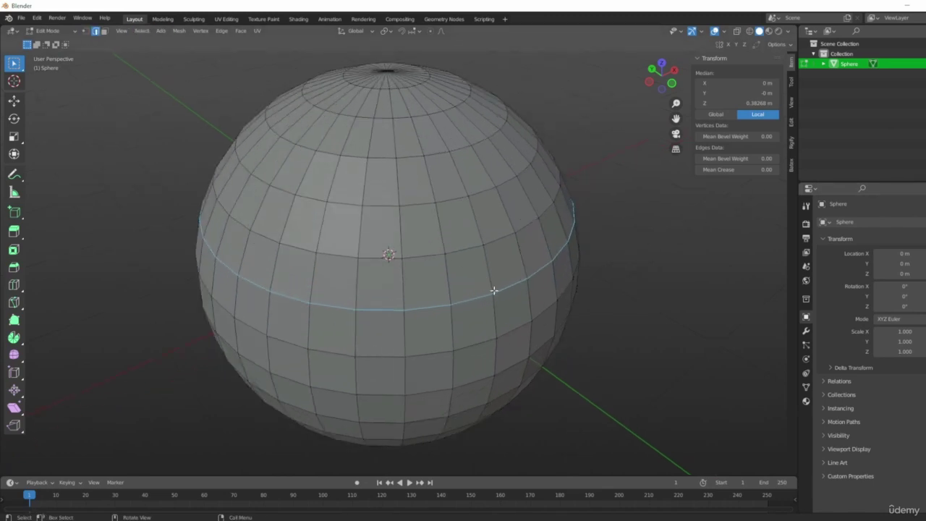
left_click(421, 255, "alt")
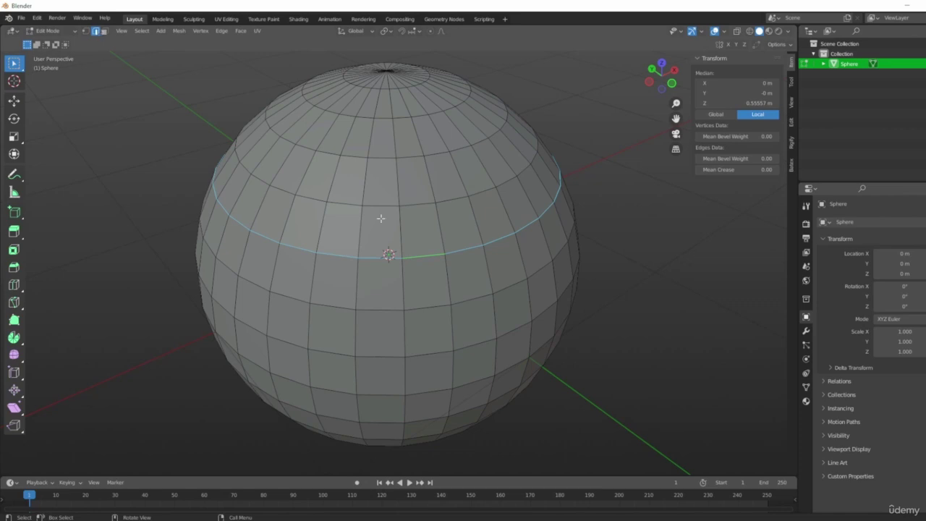
left_click(403, 289, "alt")
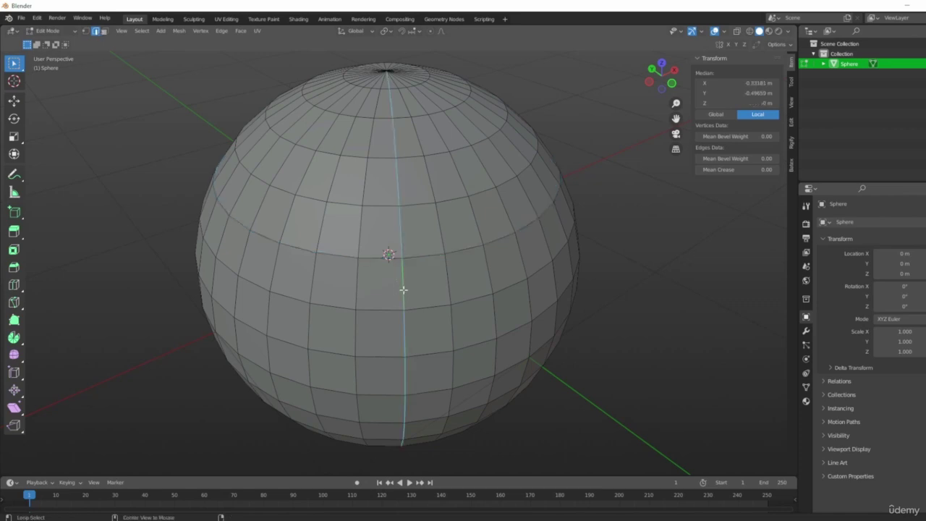
- Switch to face select mode, loop-select the horizontal ring of faces just below the 3D cursor, and inspect it around the sphere
key("3")
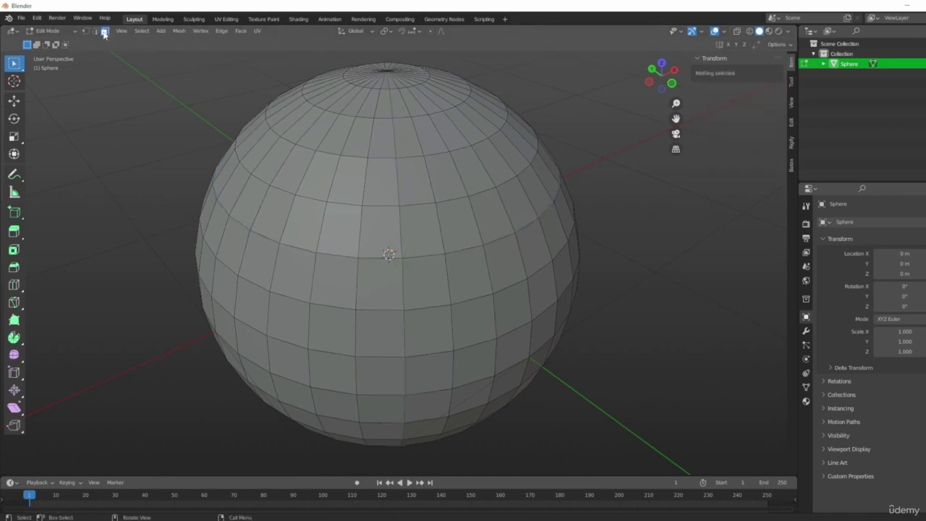
left_click(399, 281, "alt")
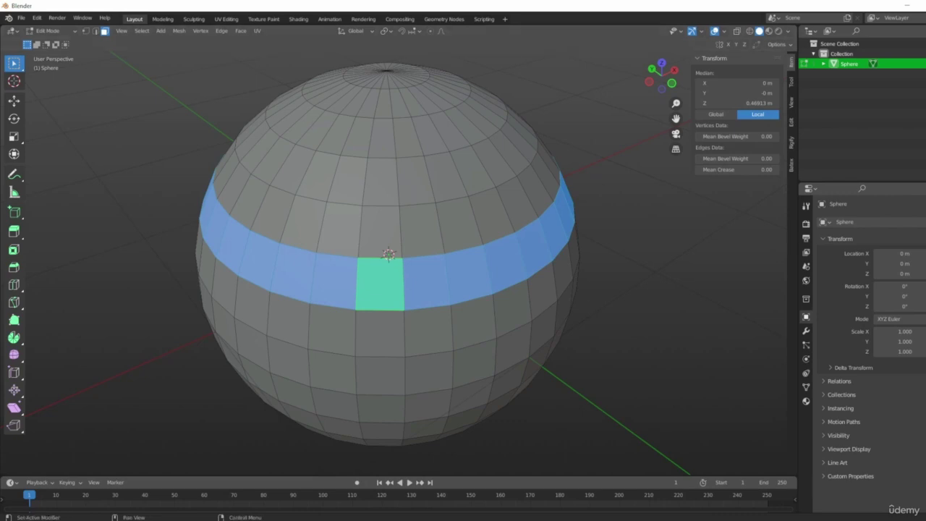
scroll(607, 275, "down", 2)
middle_click_drag(597, 262, 627, 220)
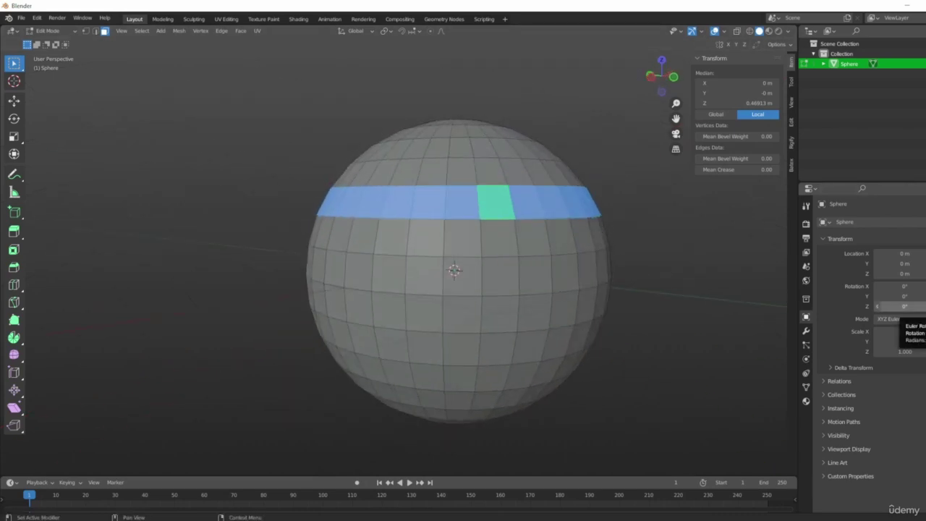
scroll(616, 209, "up", 3)
middle_click_drag(616, 209, 482, 188)
middle_click_drag(453, 292, 491, 268, "shift")
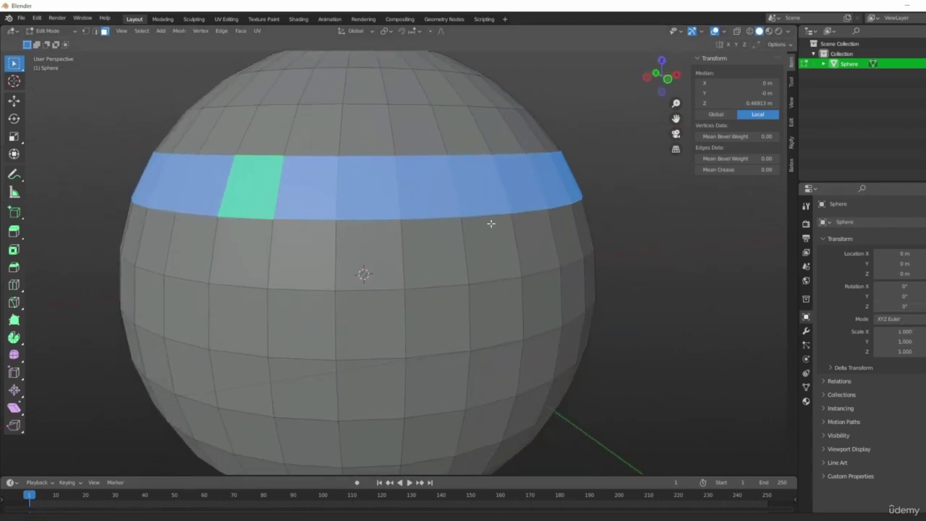
- Alternate between horizontal and vertical face loops near the 3D cursor, finishing with the horizontal loop just below it
left_click(399, 256, "alt")
left_click(402, 315, "alt")
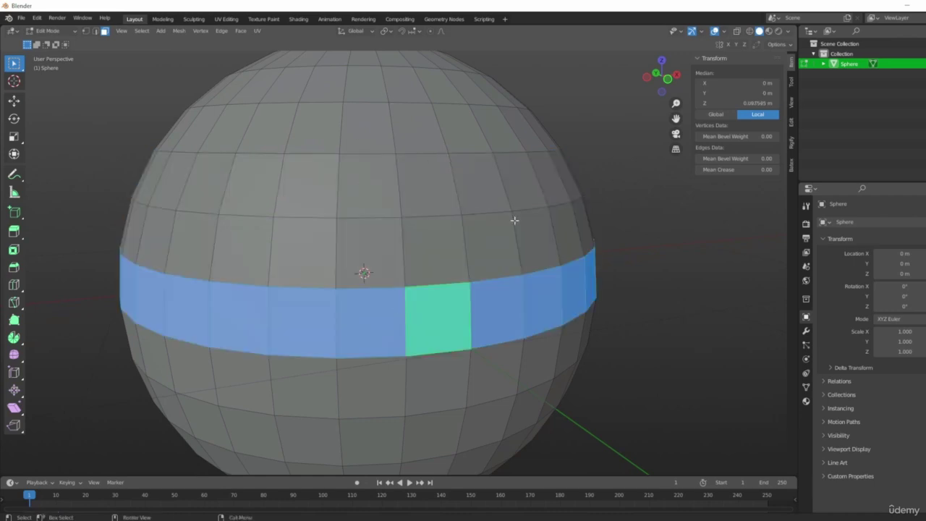
left_click(434, 294, "alt")
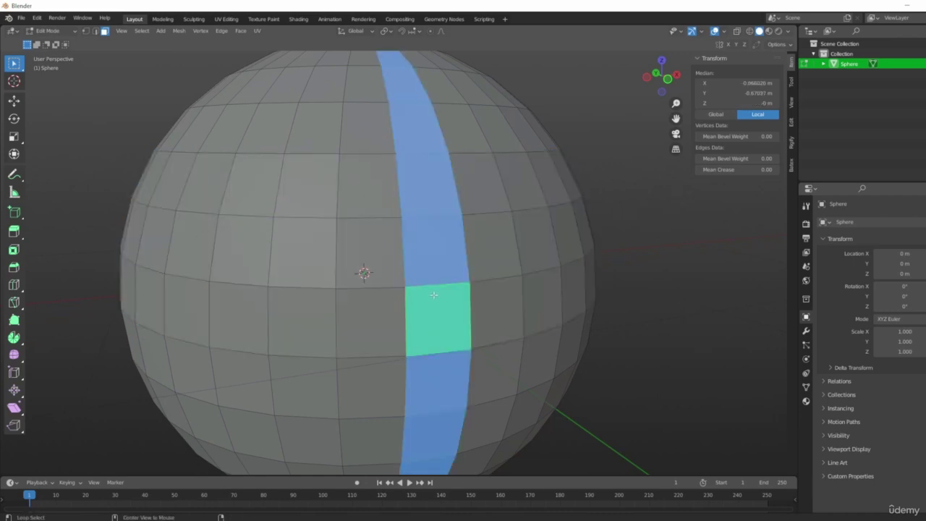
left_click(355, 296, "alt")
left_click(389, 317, "alt")
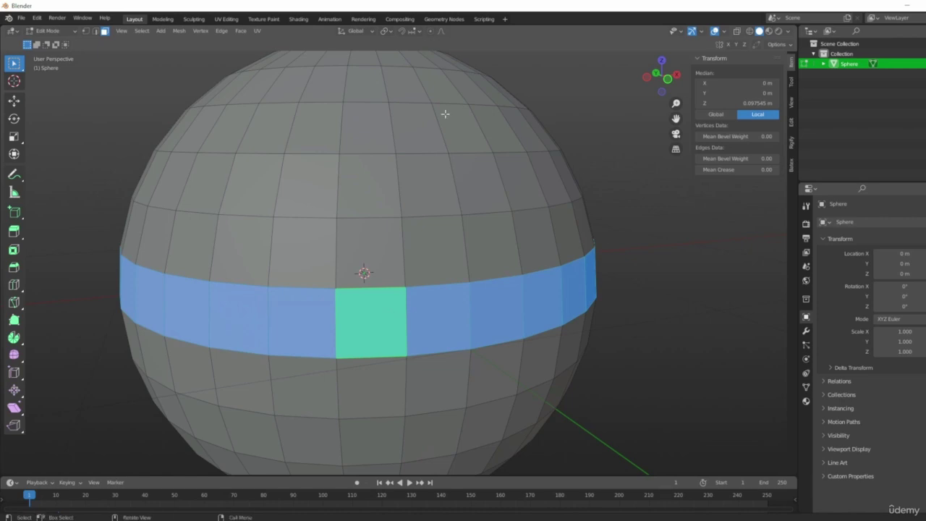
- Replace the selection with the vertical face loop running through the 3D cursor
scroll(478, 173, "down", 2)
middle_click_drag(498, 230, 515, 283)
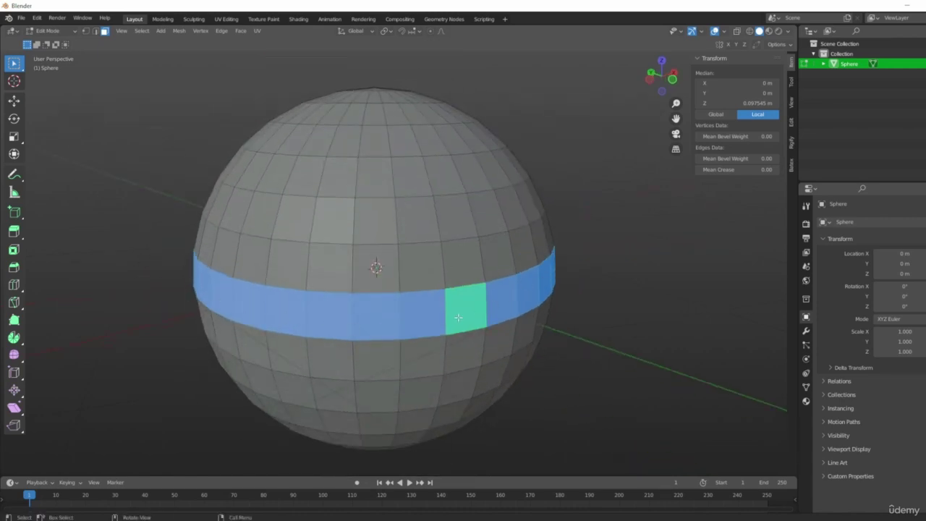
left_click(377, 265, "alt")
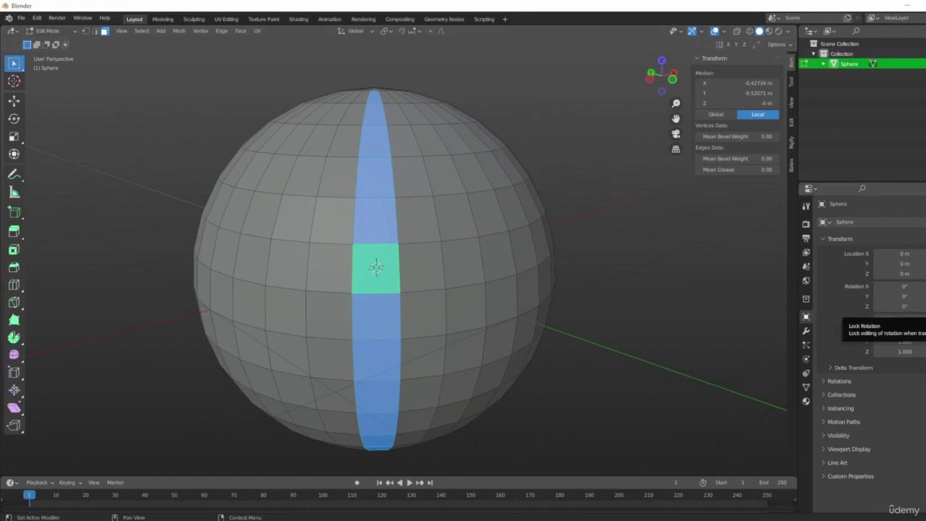
- Replace the selection with the horizontal ring of faces running through the 3D cursor
scroll(354, 367, "up", 3)
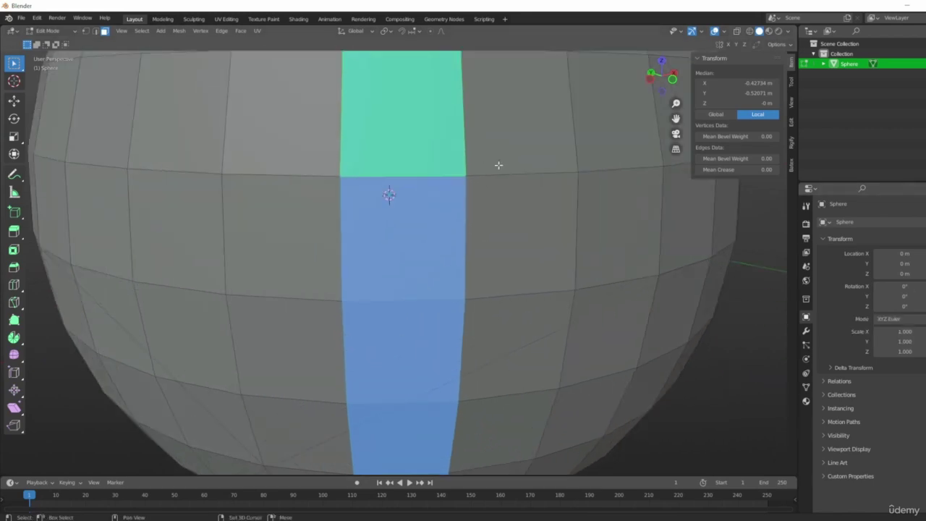
middle_click_drag(498, 166, 550, 285, "shift")
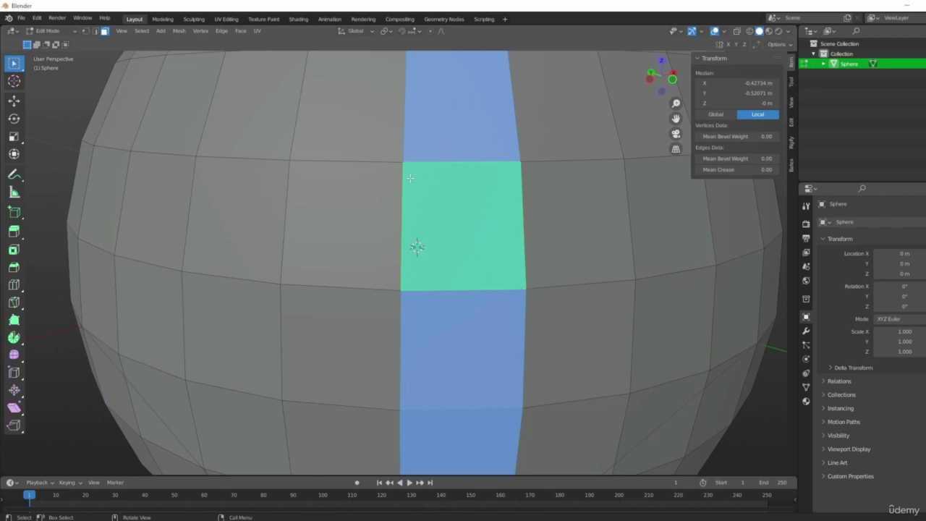
left_click(528, 219, "alt")
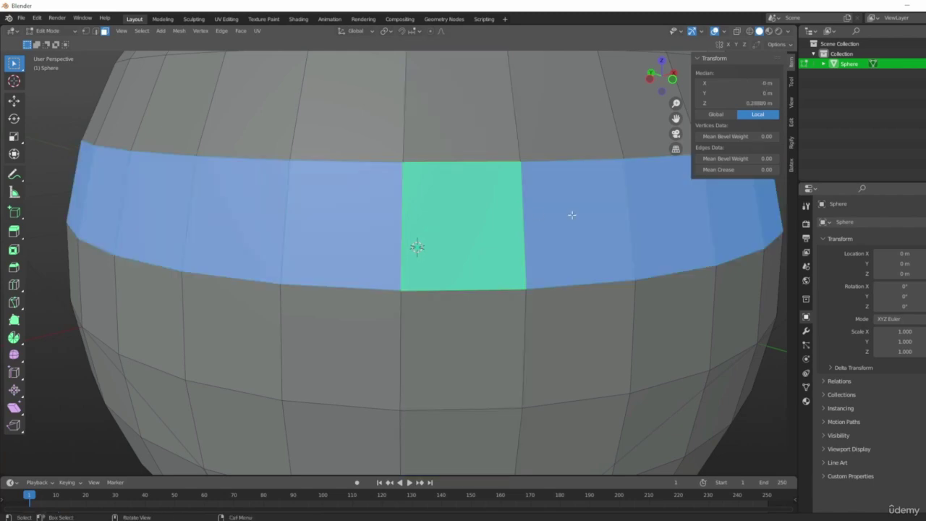
scroll(550, 240, "down", 2)
middle_click_drag(582, 209, 531, 223, "shift")
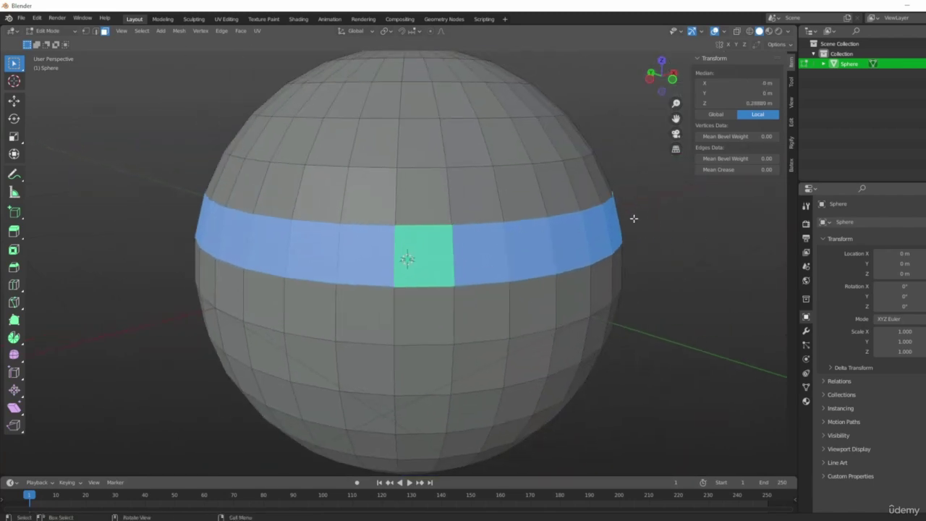
scroll(496, 271, "up", 4)
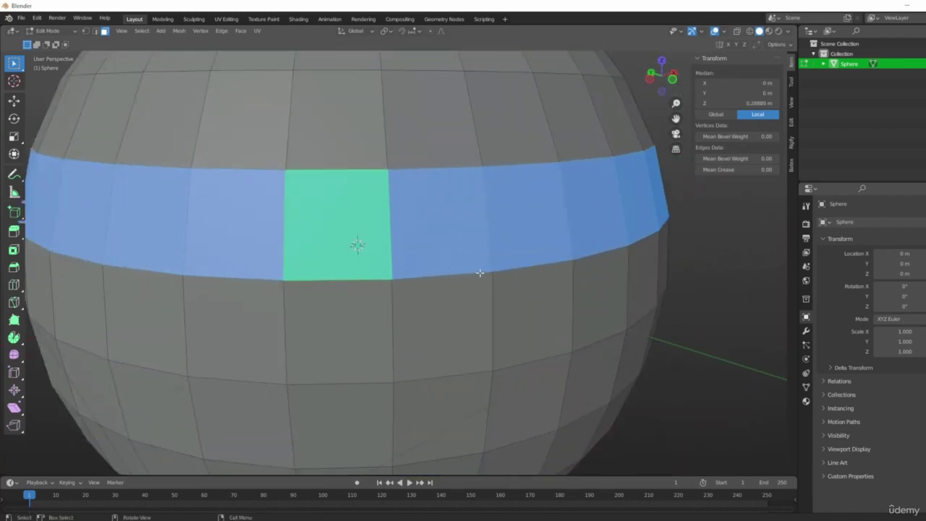
middle_click_drag(609, 329, 520, 272)
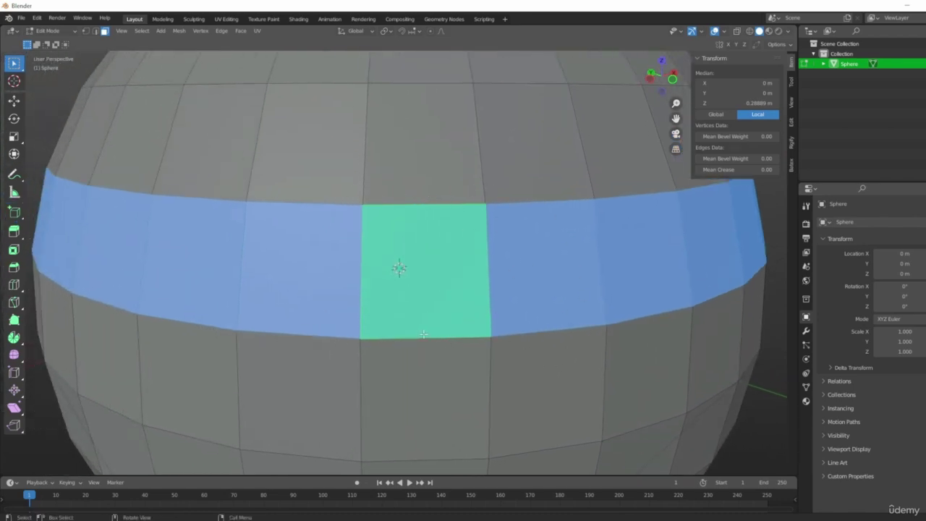
- Loop-select the vertical strip of faces crossing that ring at its active face instead
left_click(419, 207, "alt")
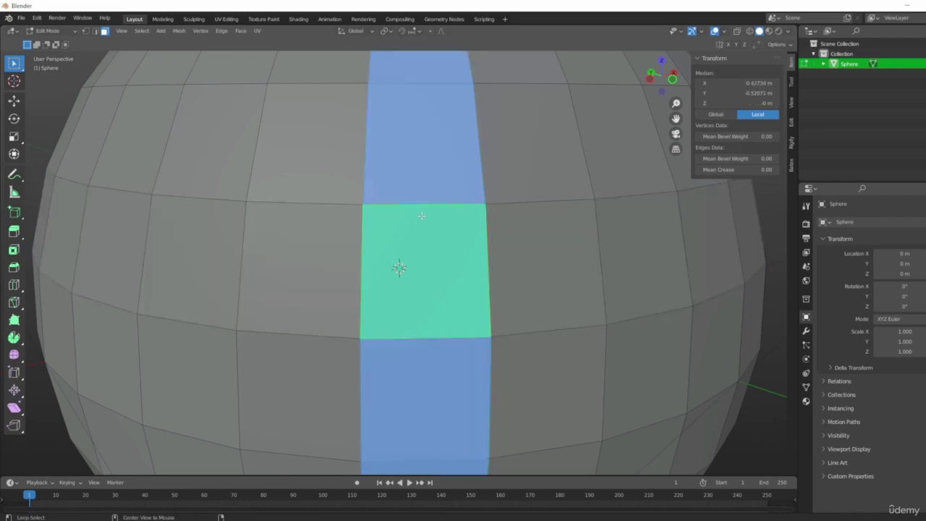
scroll(462, 241, "down", 6)
middle_click_drag(428, 102, 399, 70)
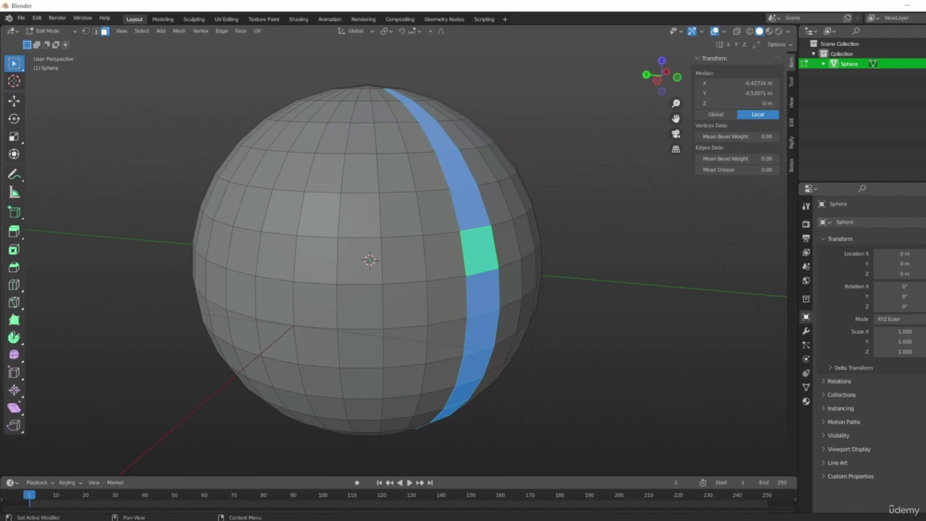
middle_click_drag(558, 190, 521, 178)
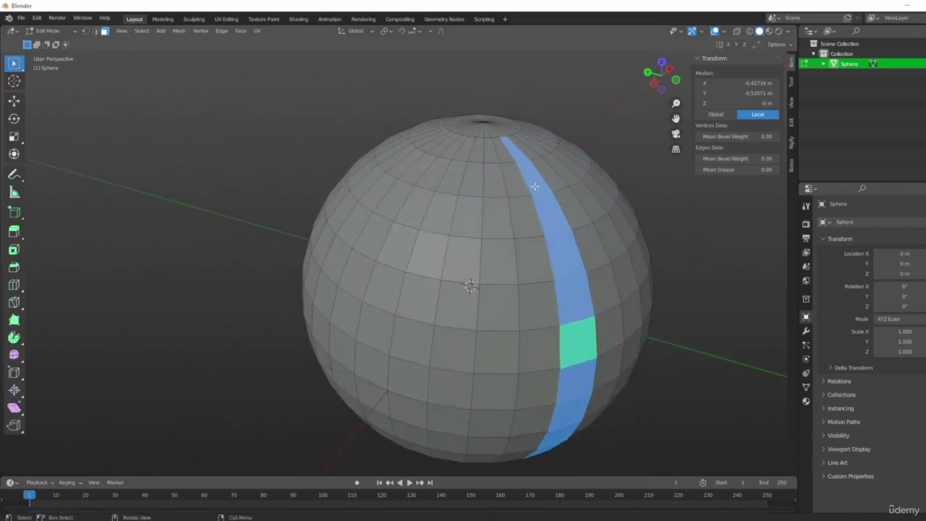
- Examine where the vertical face loop ends near the triangle fan at the sphere's top pole
middle_click_drag(575, 170, 550, 239, "shift")
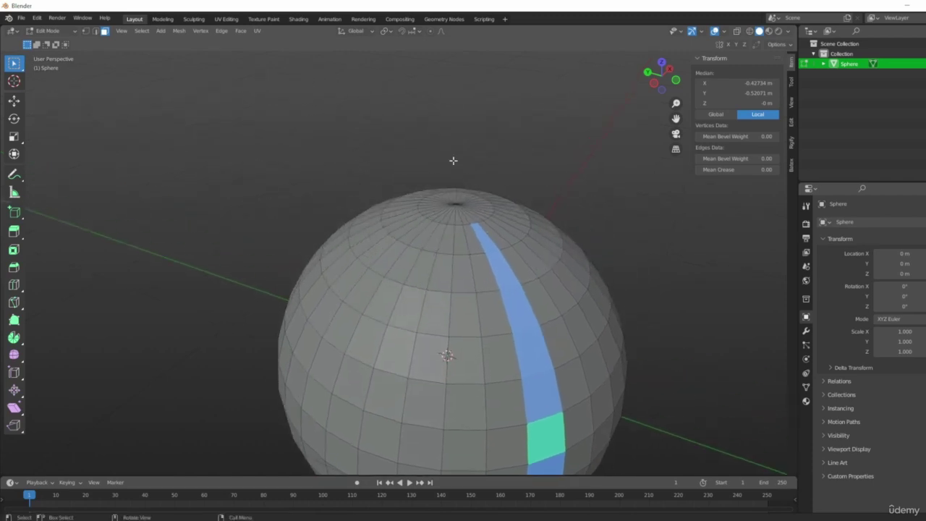
scroll(453, 159, "up", 4)
middle_click_drag(442, 199, 450, 217)
middle_click_drag(539, 335, 533, 255, "shift")
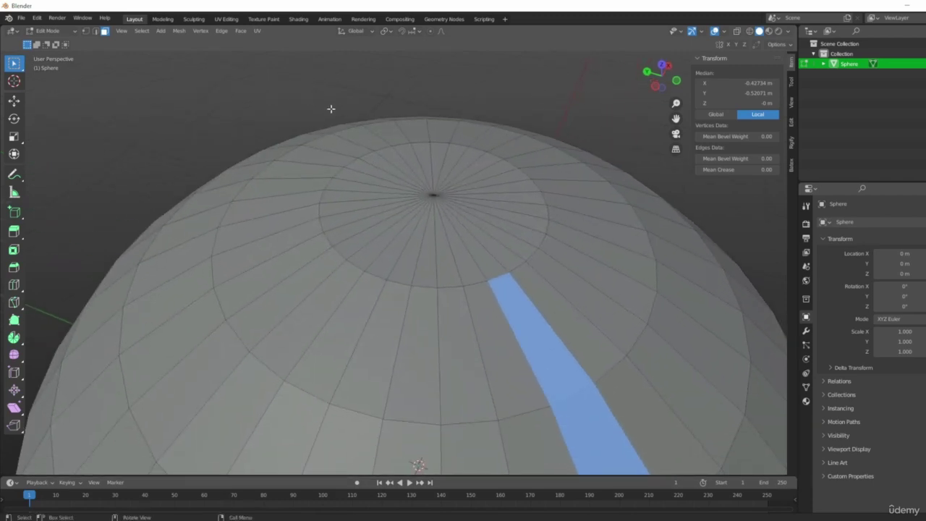
scroll(573, 282, "down", 1)
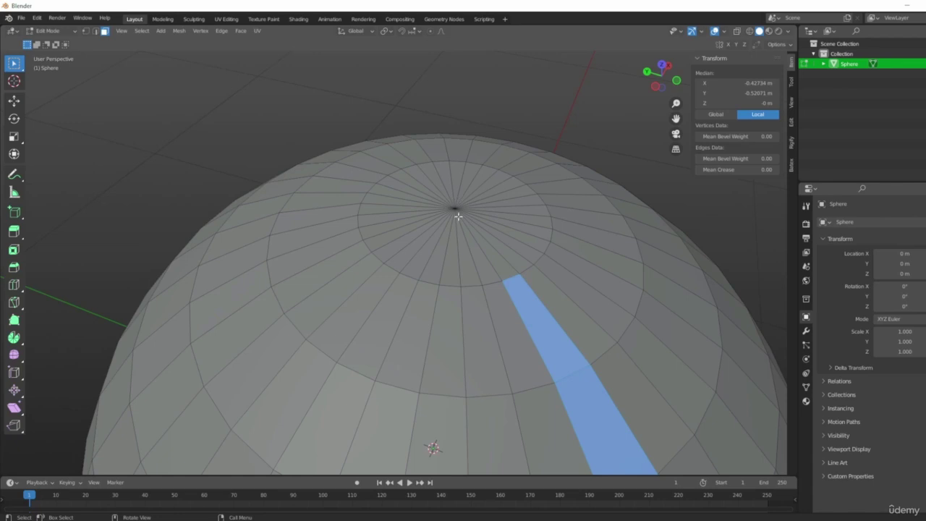
middle_click_drag(471, 314, 576, 256)
scroll(548, 284, "down", 4)
middle_click_drag(589, 339, 602, 267, "shift")
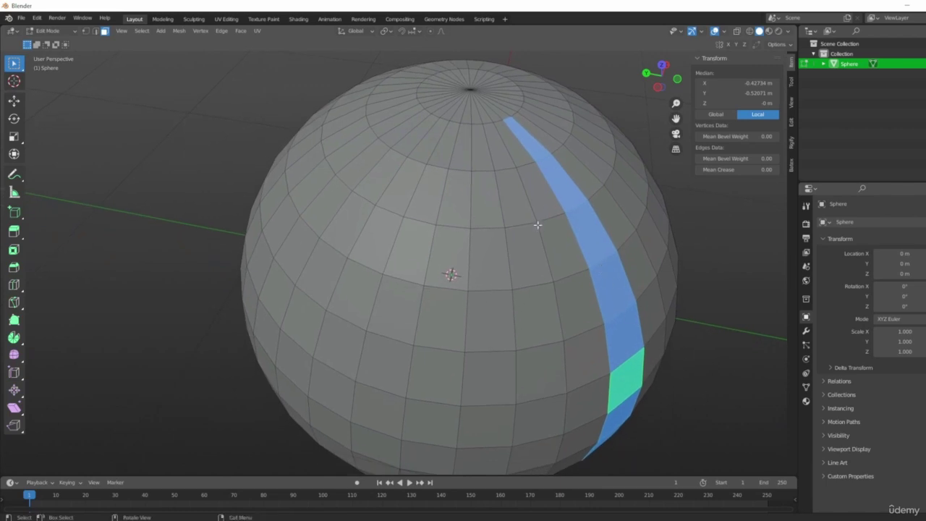
mouse_move(573, 215)
middle_mouse_down()
mouse_move(571, 283)
mouse_move(572, 230)
middle_mouse_up()
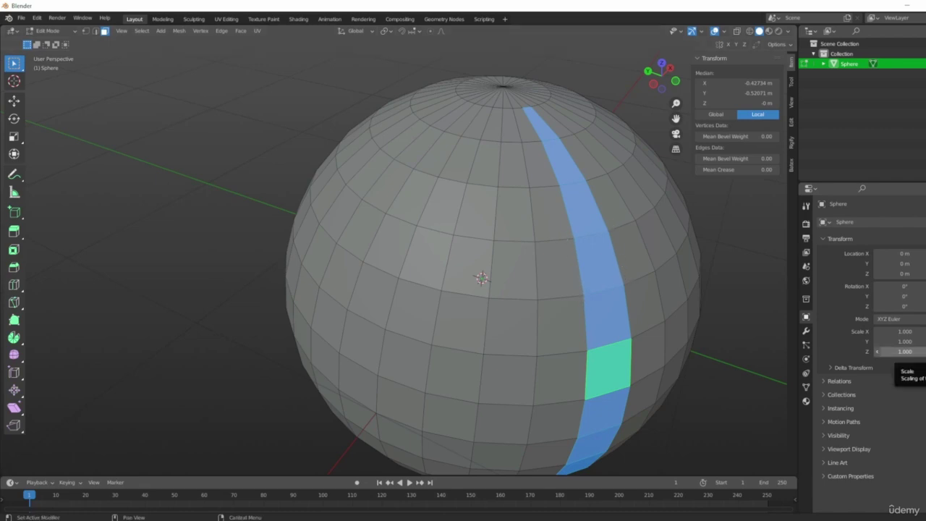
- Switch the selection to the adjacent vertical face loop, next to the one running through the 3D cursor
scroll(681, 265, "up", 1)
middle_click_drag(642, 273, 499, 260)
scroll(478, 289, "up", 1)
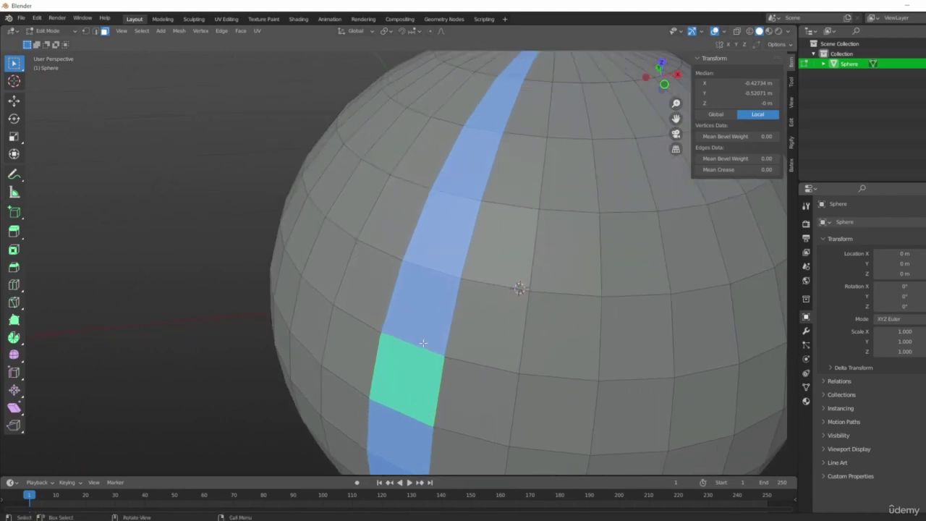
middle_click_drag(423, 342, 499, 238)
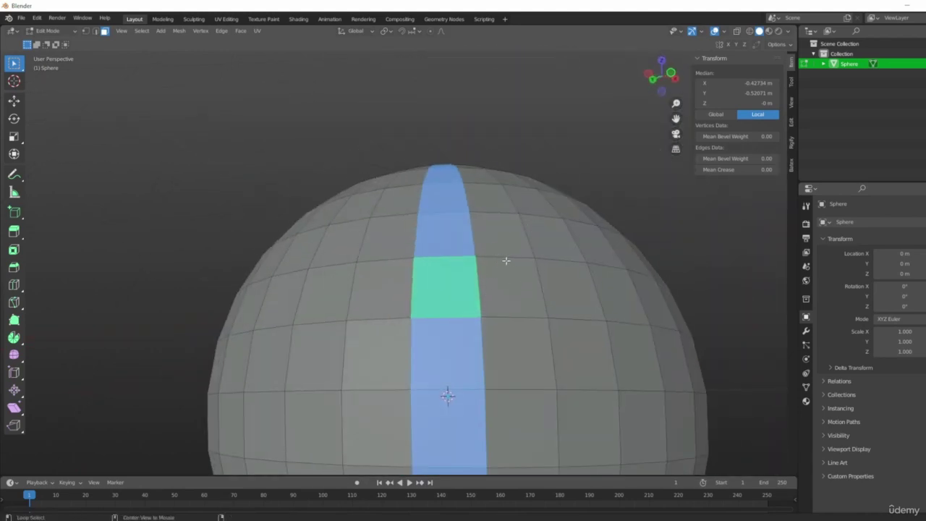
left_click(507, 261, "alt")
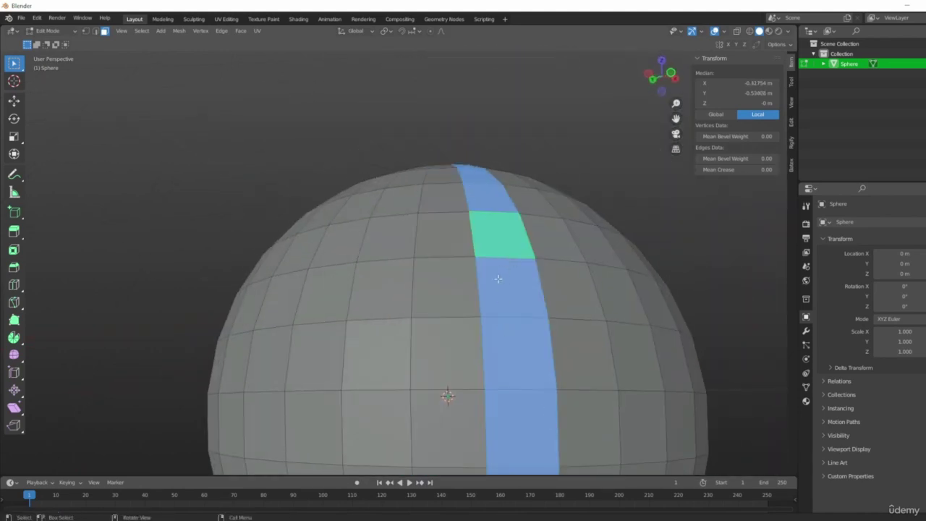
middle_click_drag(498, 279, 511, 398)
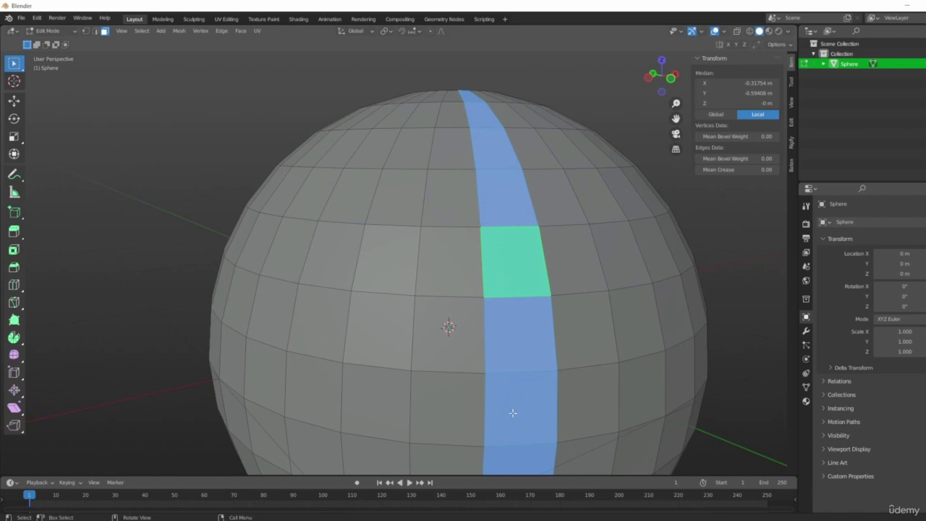
scroll(506, 292, "down", 1)
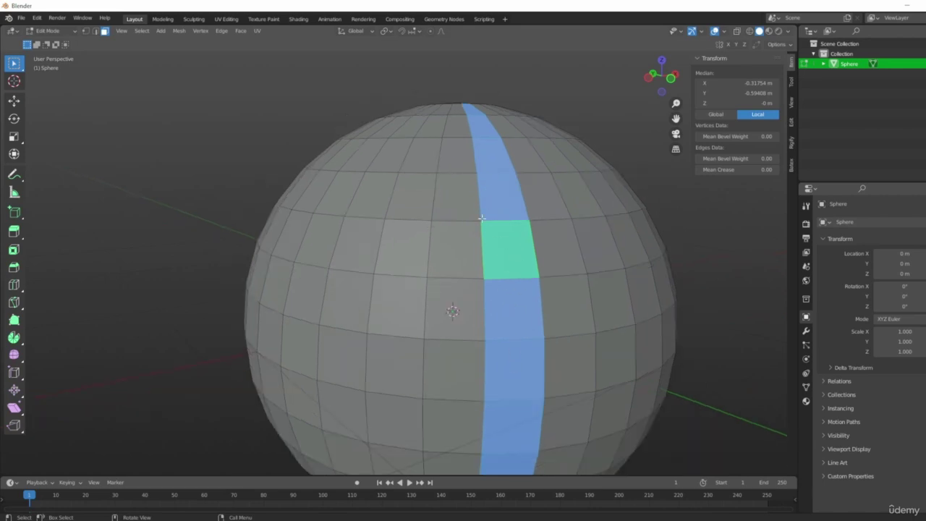
- Loop-select the horizontal face ring level with the 3D cursor and check it from above the pole
middle_click_drag(485, 219, 509, 325)
left_click(499, 319, "alt")
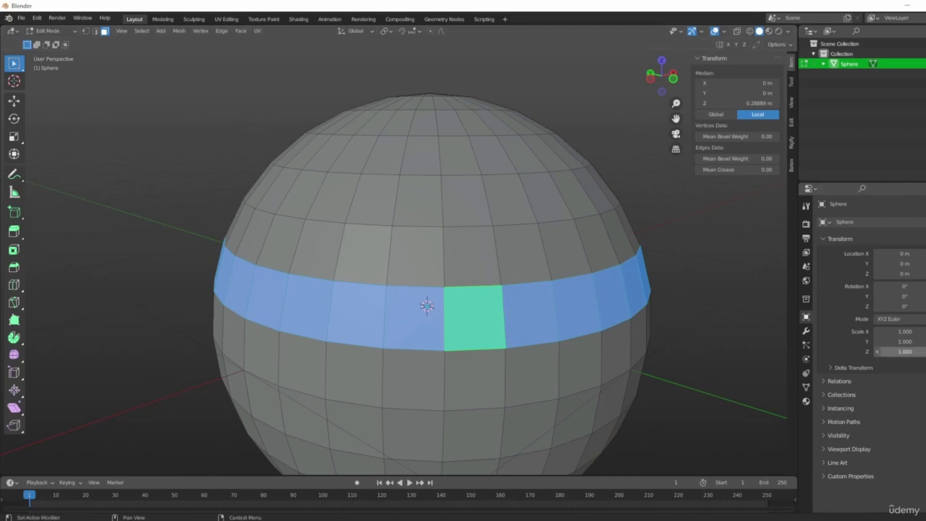
middle_click_drag(730, 244, 754, 305)
scroll(393, 169, "up", 3)
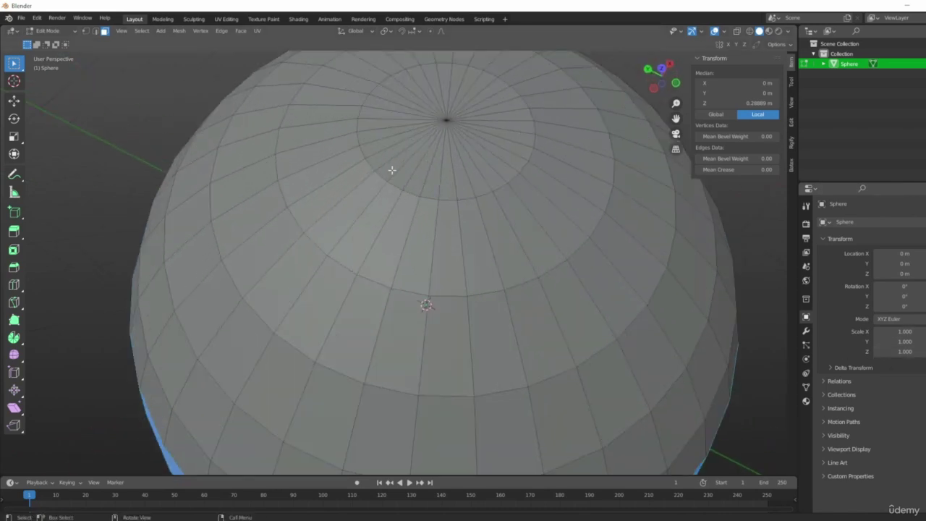
- Select a vertical face loop from a face near the top pole and inspect its full length down the sphere
left_click(550, 309, "alt")
middle_click_drag(550, 309, 433, 116)
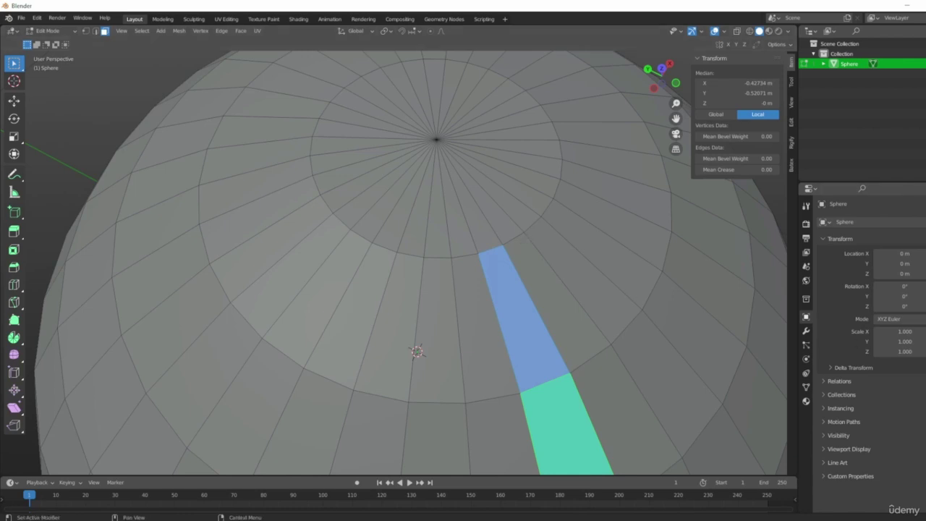
middle_click_drag(612, 390, 610, 338)
scroll(610, 337, "down", 3)
middle_click_drag(667, 412, 611, 309, "shift")
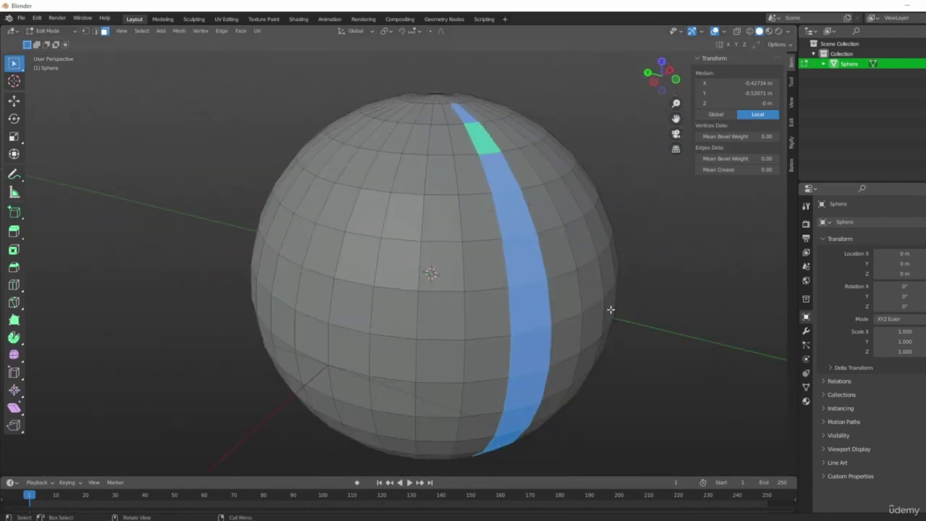
- Change to edge select mode, deselect everything, and loop-select five neighbouring horizontal edge rings on the sphere's upper half together
left_click(95, 31)
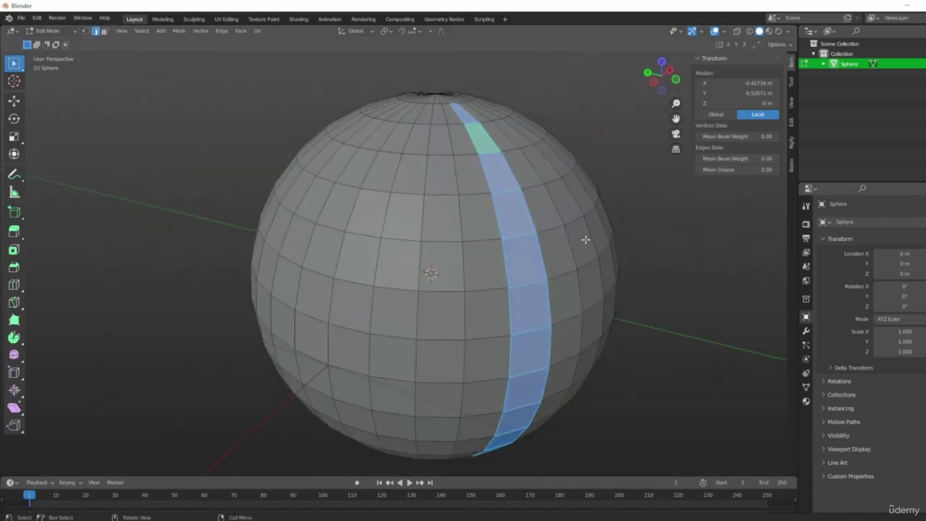
left_click(139, 230)
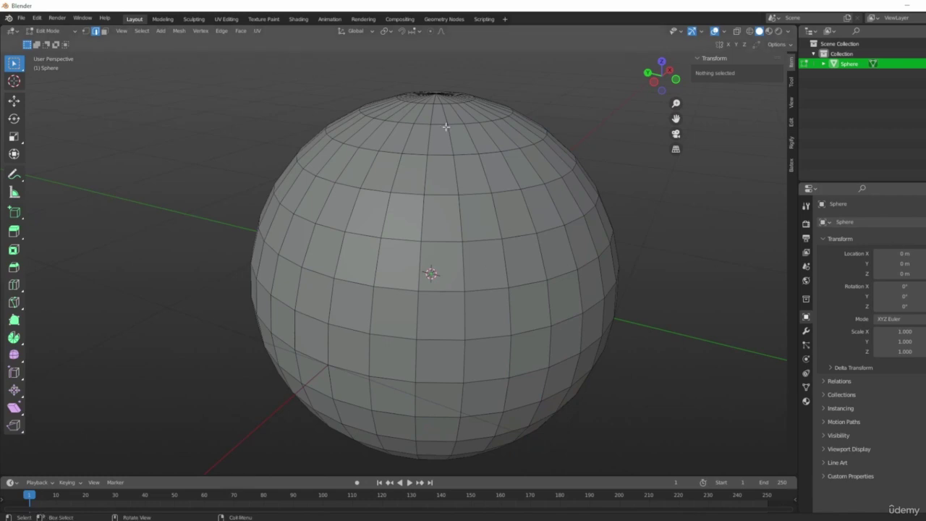
scroll(466, 207, "up", 3)
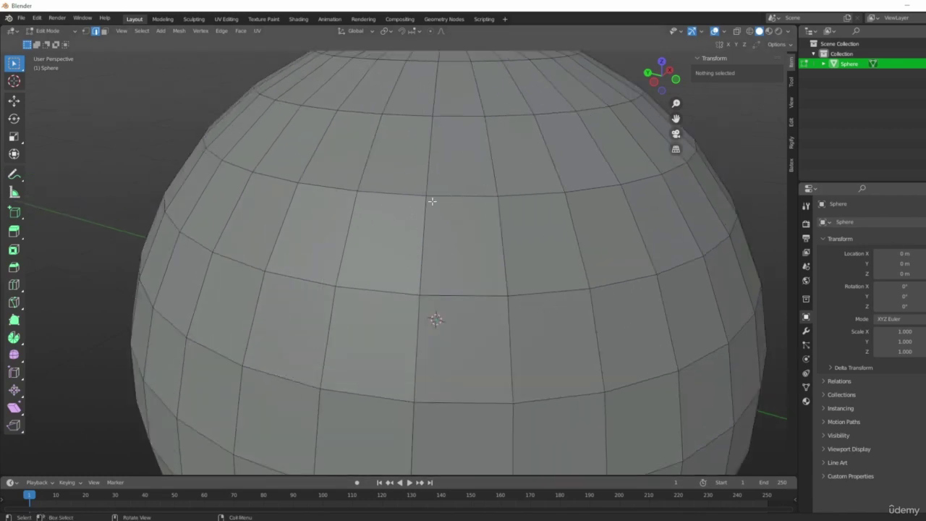
left_click(462, 195, "alt")
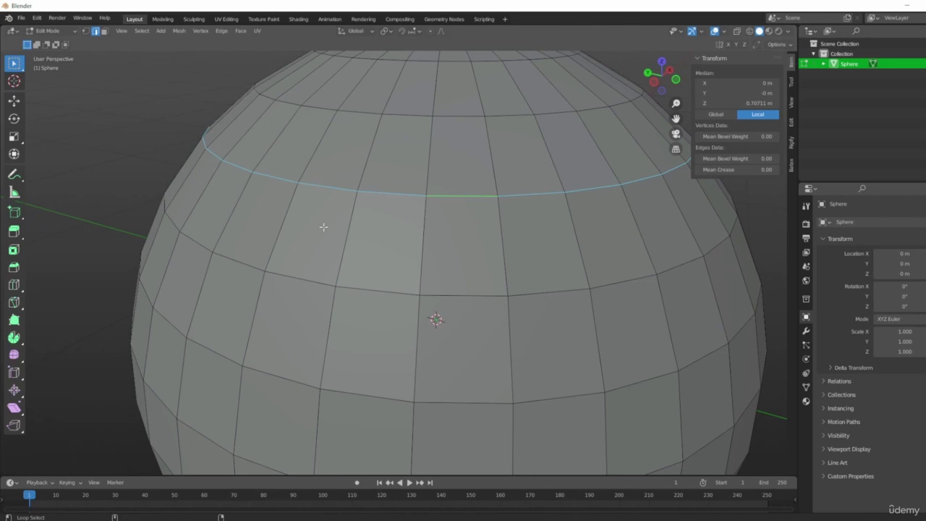
left_click(469, 294, "alt+shift")
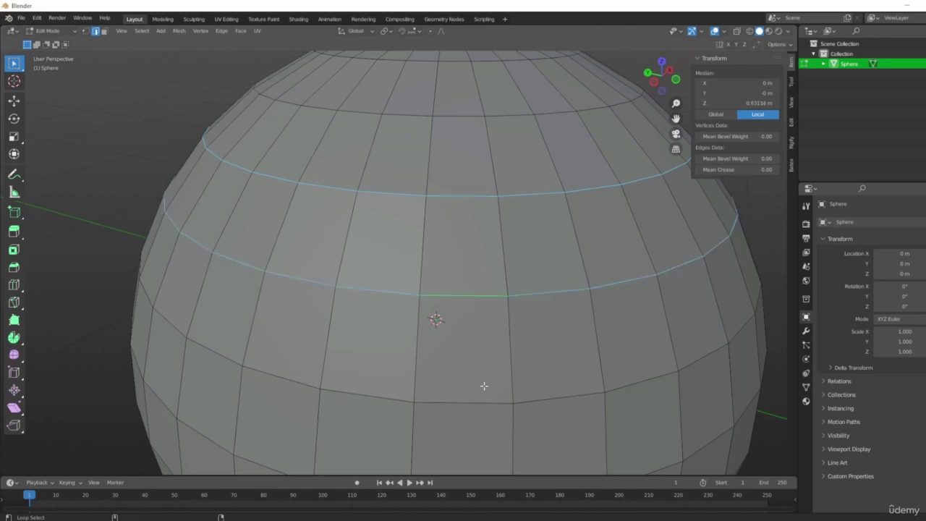
left_click(460, 402, "alt+shift")
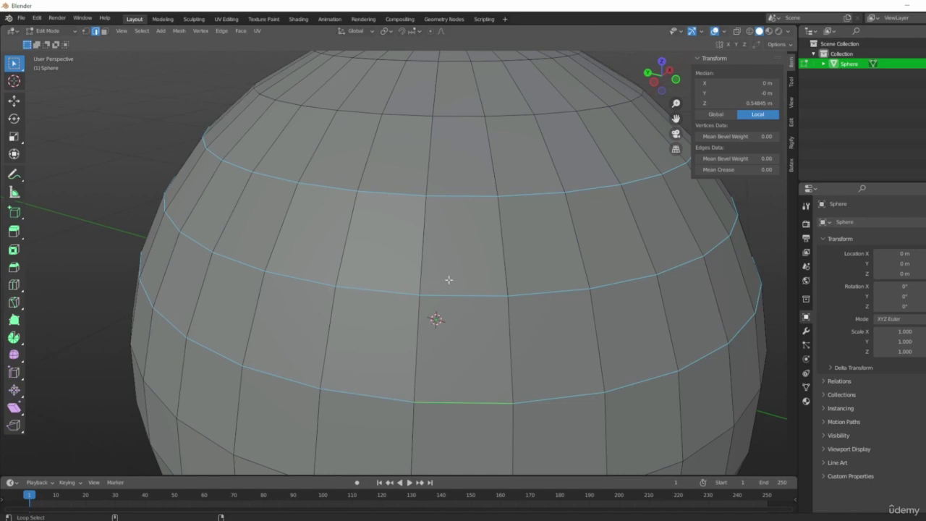
left_click(461, 119, "alt+shift")
left_click(454, 59, "alt+shift")
scroll(516, 154, "down", 5)
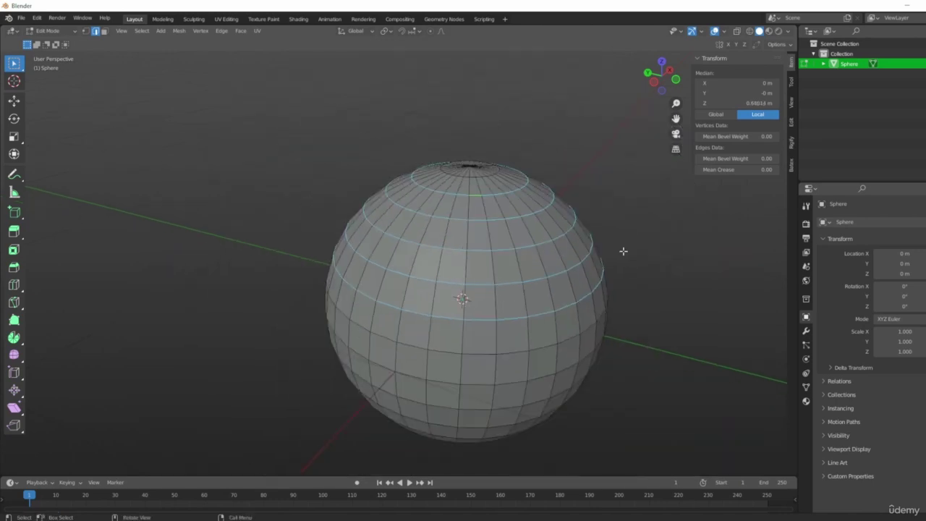
- Add two vertical edge loops near the 3D cursor to the selected rings, and clear the whole selection
left_click(492, 273, "alt+shift")
left_click(438, 271, "alt+shift")
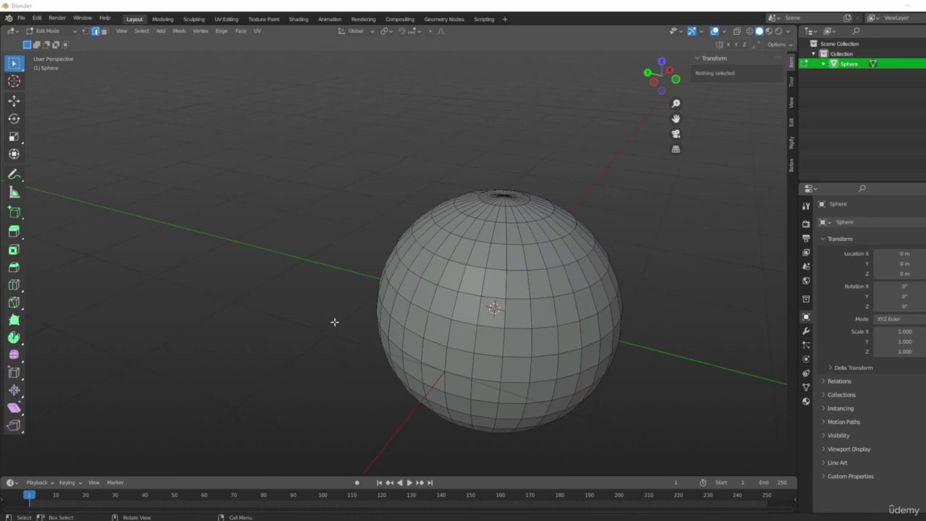
middle_click_drag(562, 287, 528, 290)
scroll(528, 289, "up", 3)
middle_click_drag(476, 321, 455, 305)
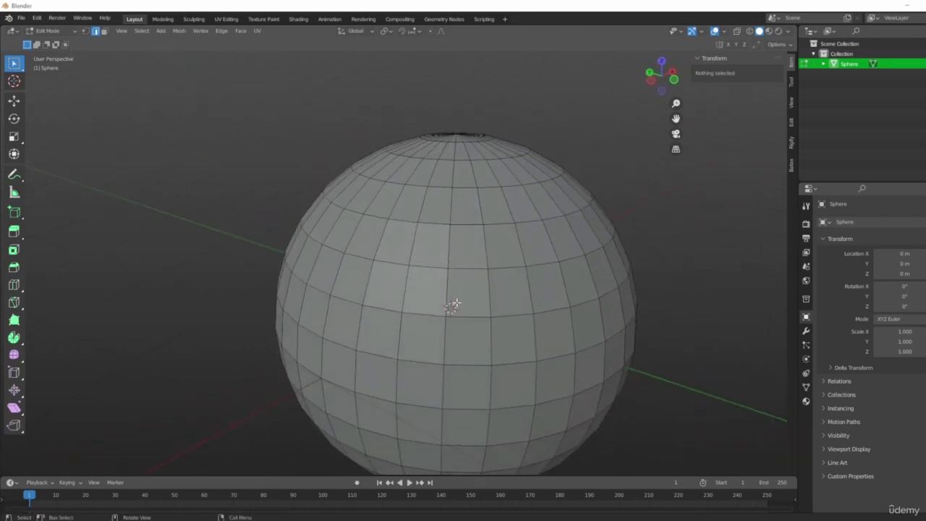
scroll(479, 318, "down", 3)
middle_click_drag(418, 346, 532, 221)
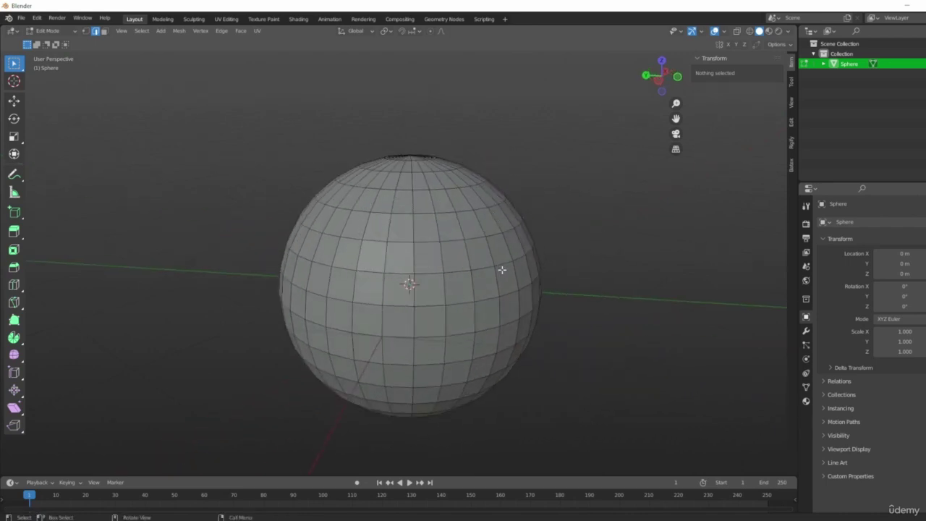
- Select a continuous stepped chain of individual edges one by one across the sphere's upper half, and clear the selection
left_click(454, 190)
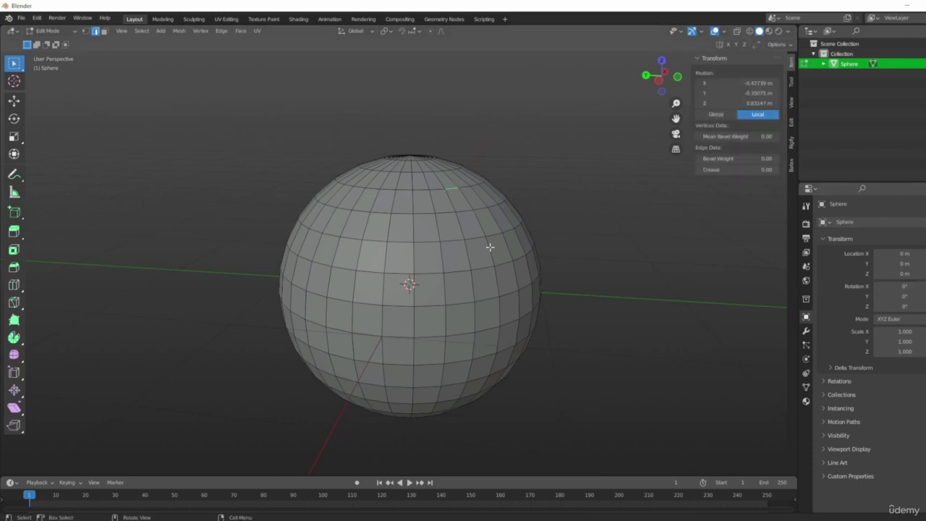
left_click(421, 190, "shift")
left_click(404, 191, "shift")
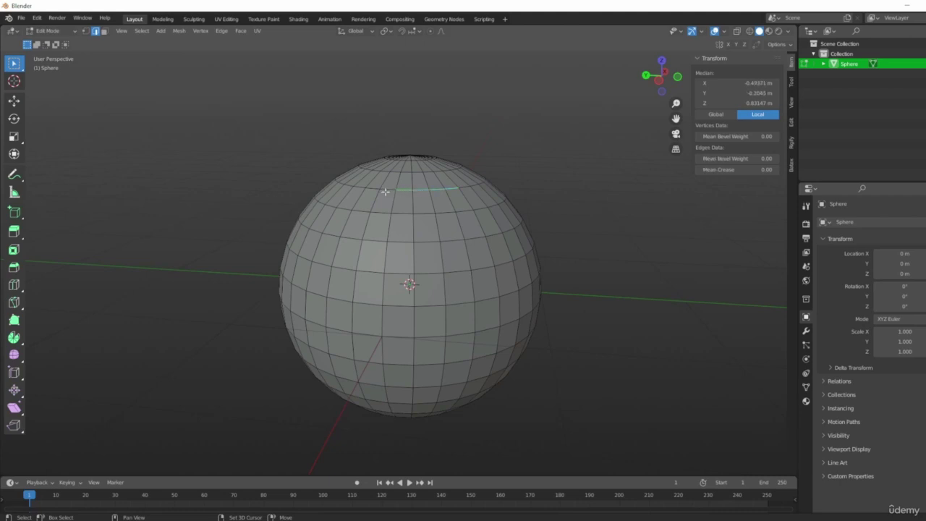
left_click(385, 189, "shift")
left_click(374, 202, "shift")
left_click(366, 225, "shift")
left_click(375, 240, "shift")
left_click(401, 241, "shift")
left_click(426, 241, "shift")
left_click(451, 240, "shift")
left_click(472, 238, "shift")
left_click(489, 253, "shift")
left_click(495, 283, "shift")
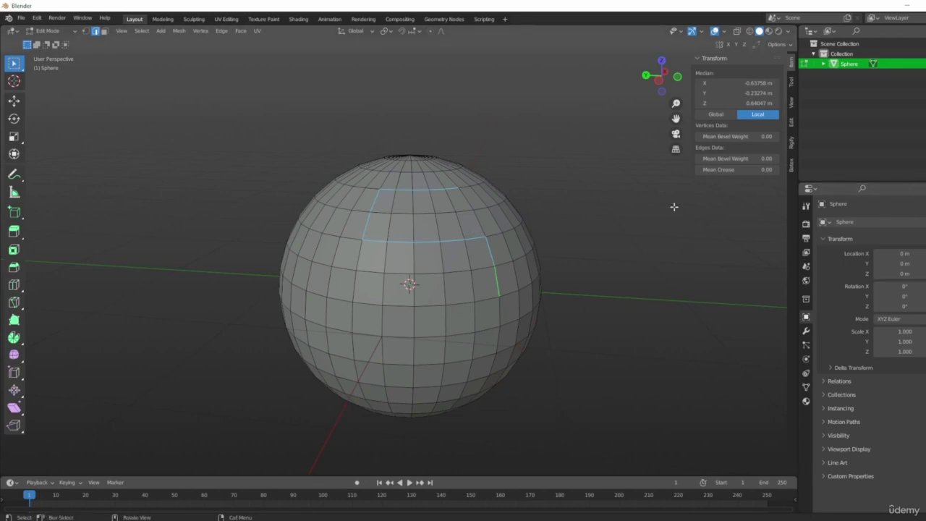
left_click(568, 249)
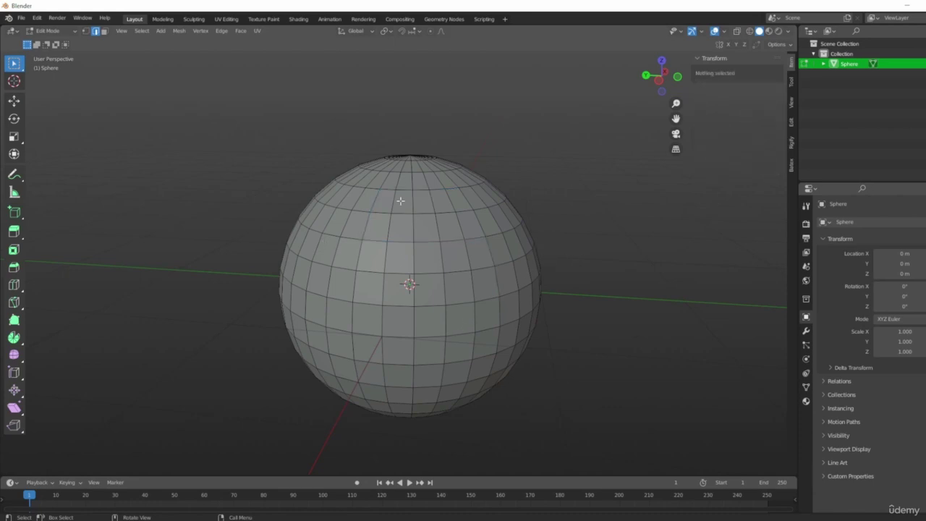
- Select one horizontal edge above and beside the 3D cursor and extend it by shortest path to an edge lower on the opposite side
middle_click_drag(401, 201, 433, 186)
scroll(519, 172, "up", 3)
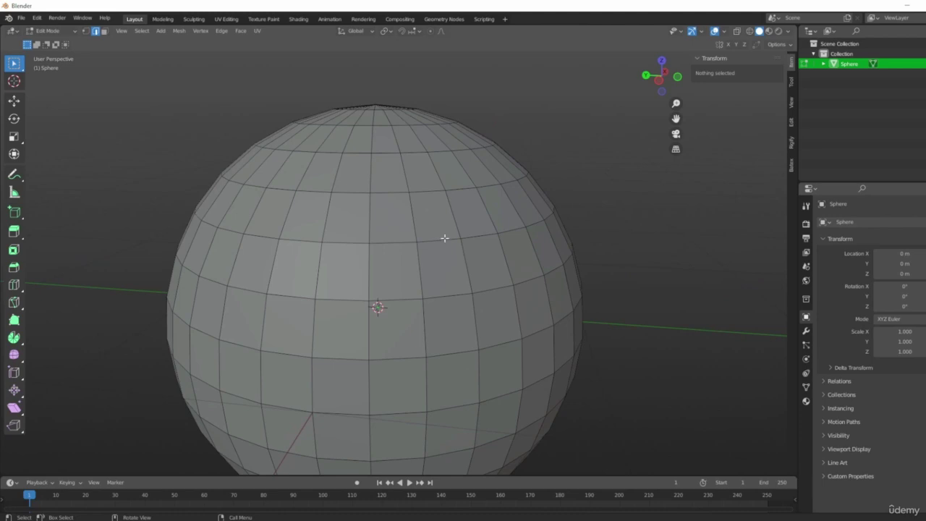
left_click(443, 239)
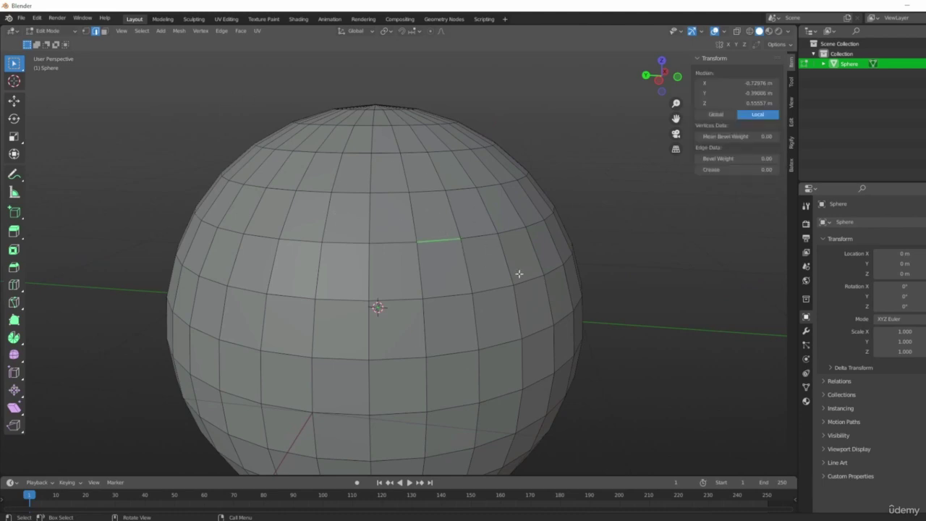
middle_click_drag(527, 264, 566, 221, "shift")
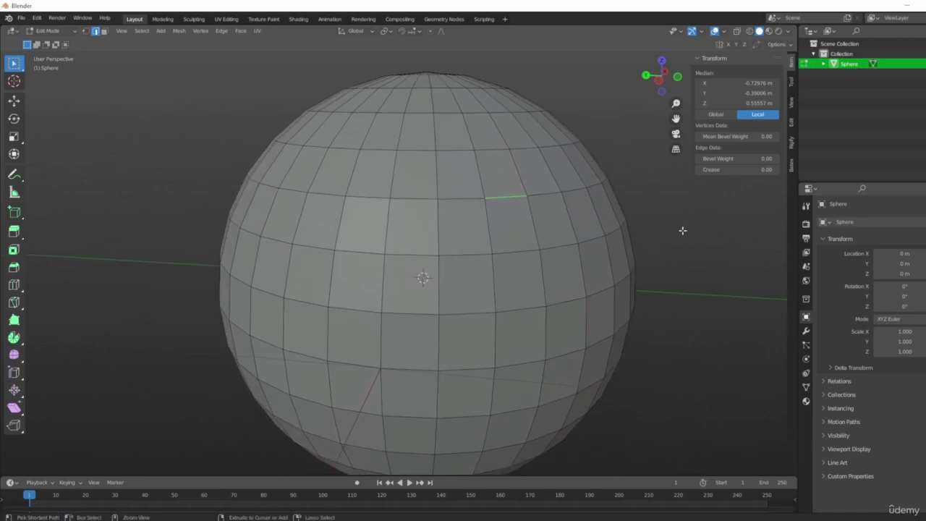
left_click(308, 302, "ctrl")
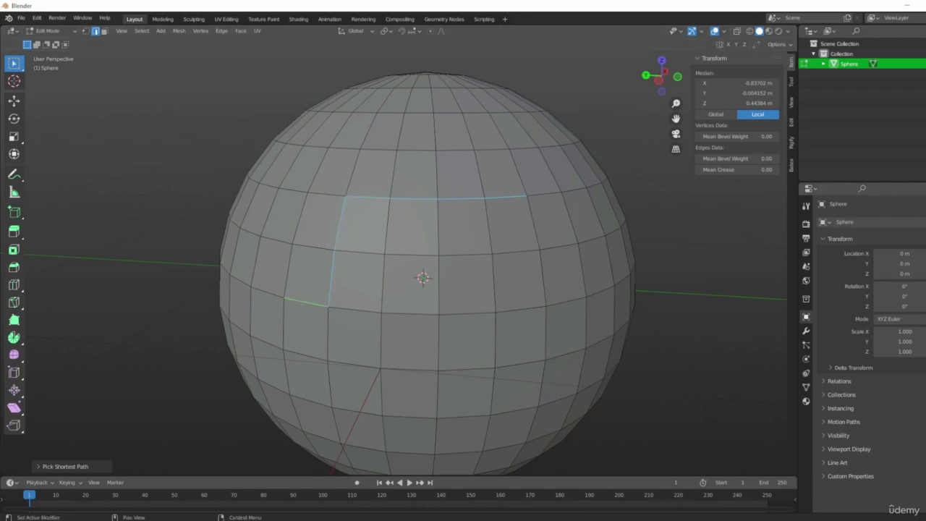
- Start a new edge selection near the sphere's upper part and extend it through five successive shortest-path picks into an S-shaped chain
middle_click_drag(548, 289, 508, 231)
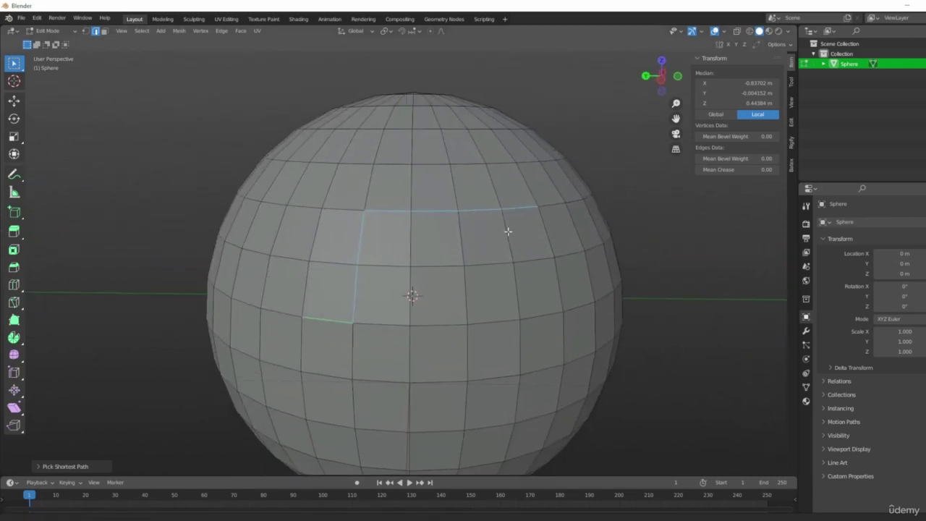
left_click(511, 162)
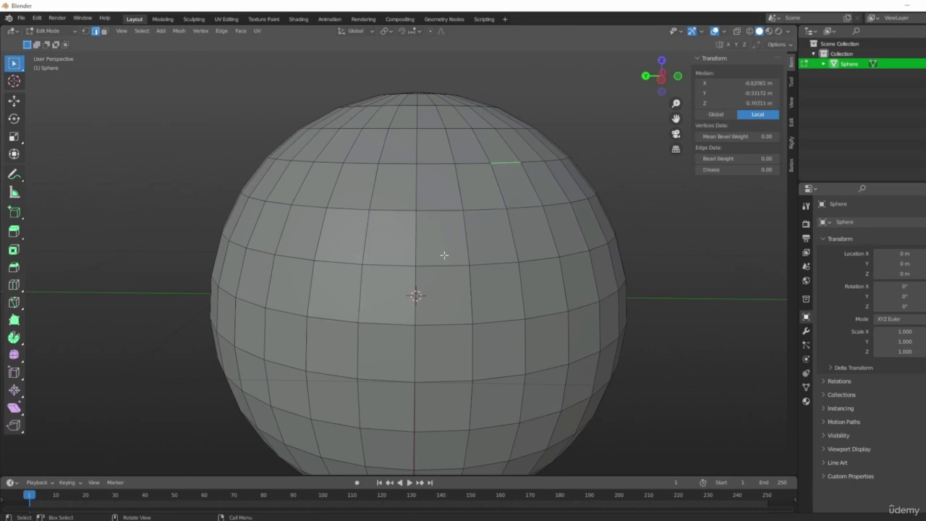
left_click(389, 164, "ctrl")
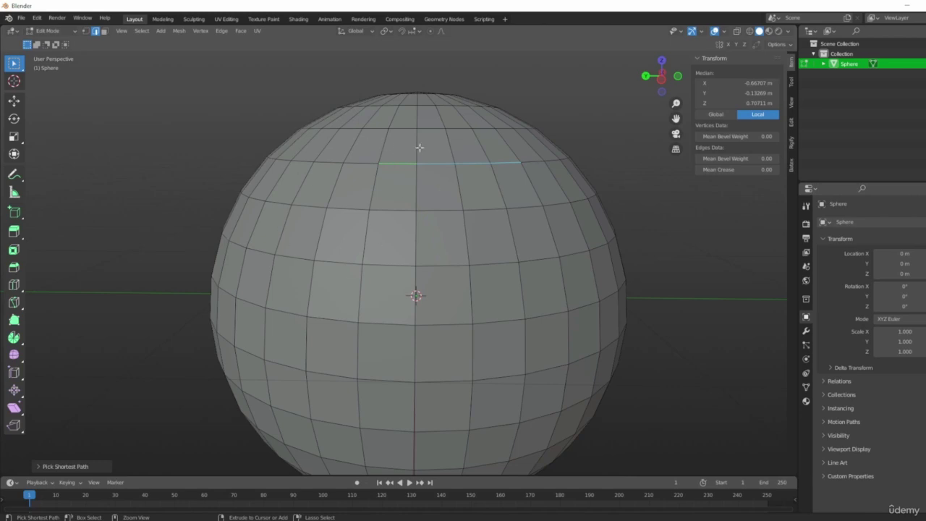
left_click(360, 250, "ctrl")
left_click(541, 258, "ctrl")
left_click(567, 346, "ctrl")
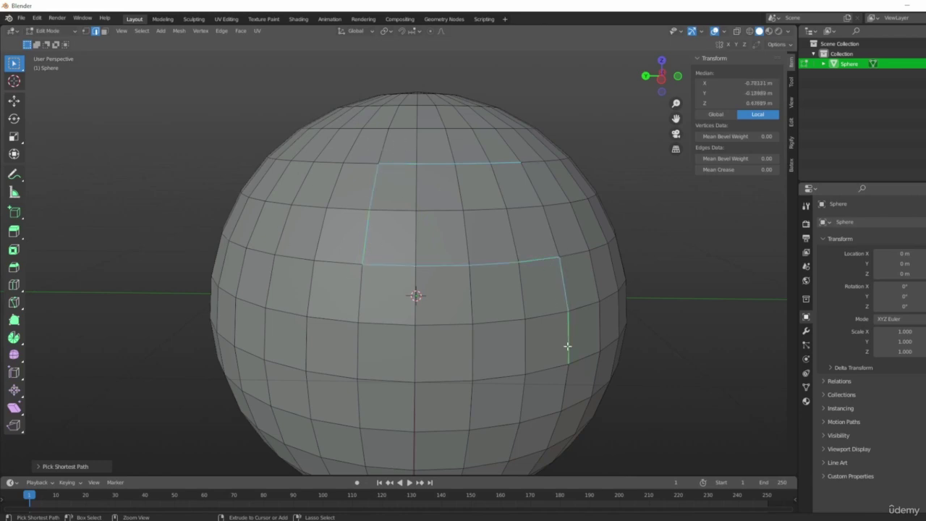
left_click(380, 377, "ctrl")
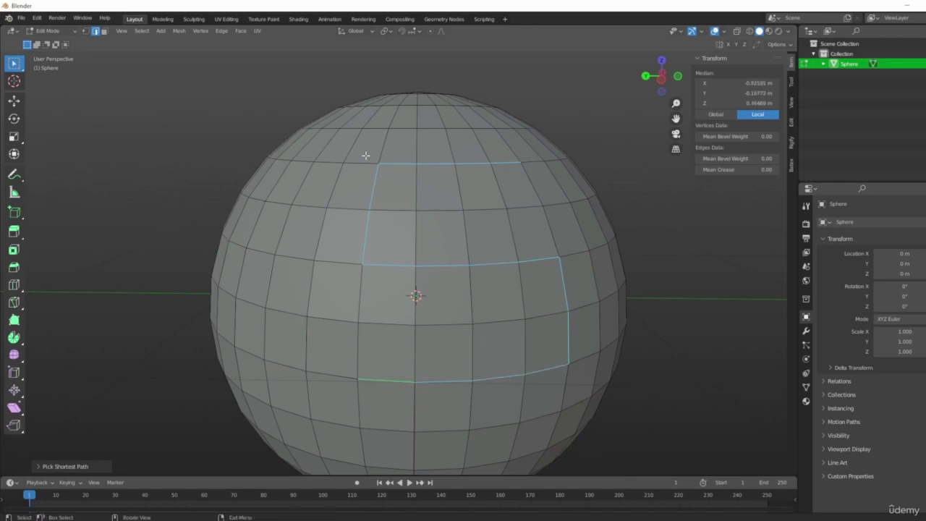
- Inspect the S-shaped edge chain from around and above the sphere, and clear the selection
scroll(415, 361, "down", 4)
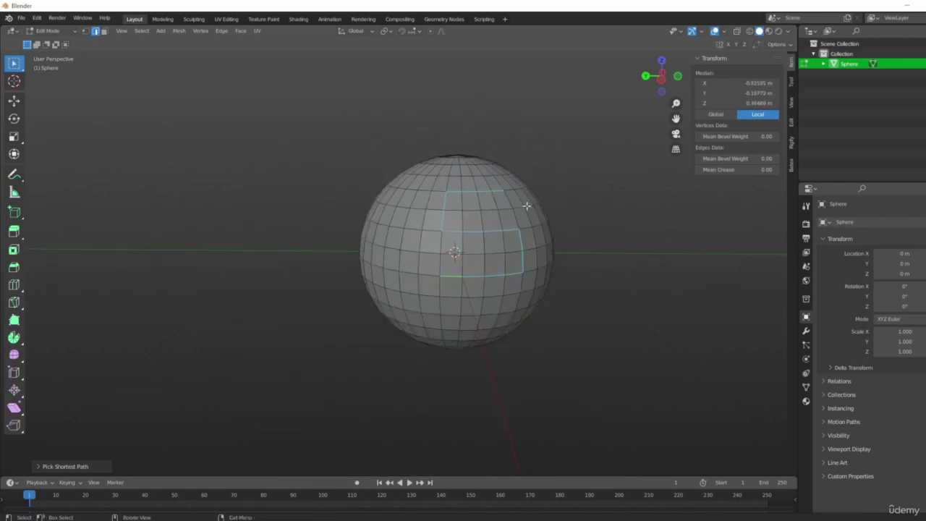
middle_click_drag(527, 207, 473, 246)
scroll(471, 219, "up", 4)
middle_click_drag(496, 207, 526, 233)
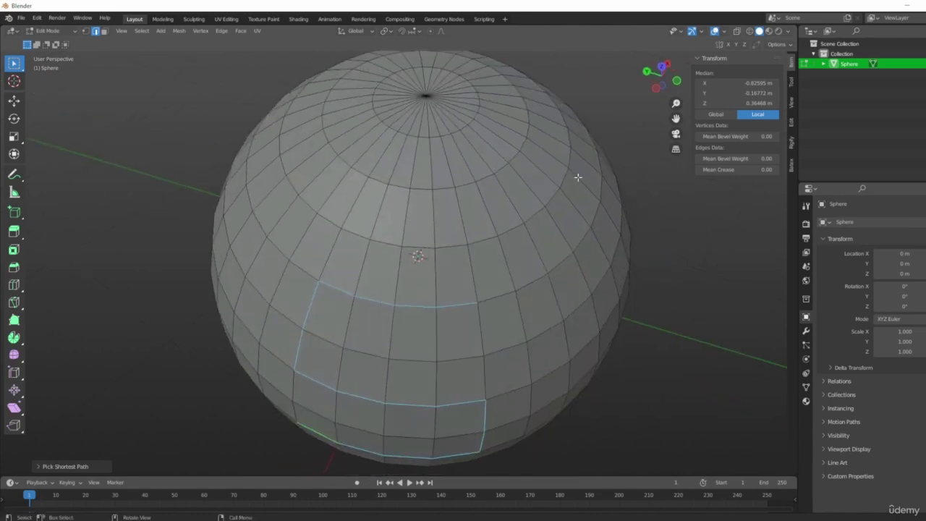
middle_click_drag(576, 178, 563, 224, "shift")
key("alt+a")
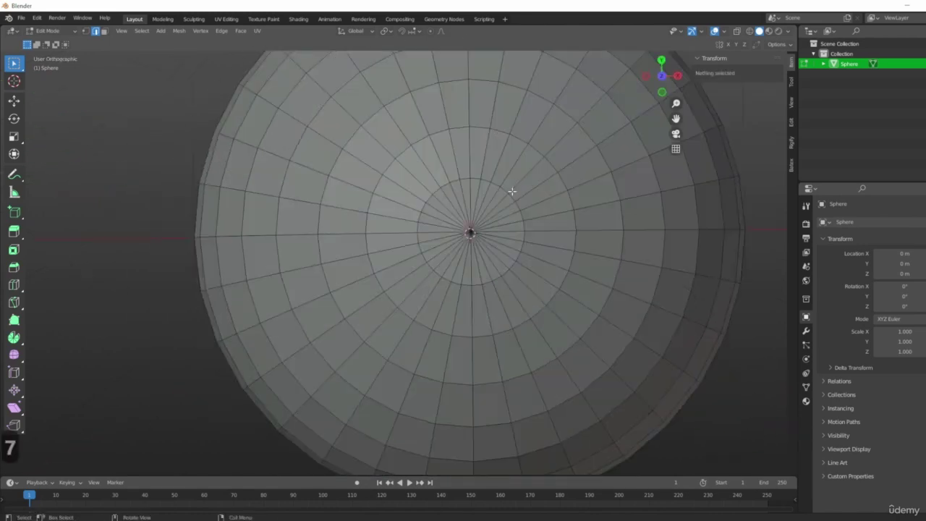
- In top view and face select mode, pick a triangle at the pole and extend it by shortest path through half the pole circle
key("KP_7")
scroll(481, 192, "up", 5)
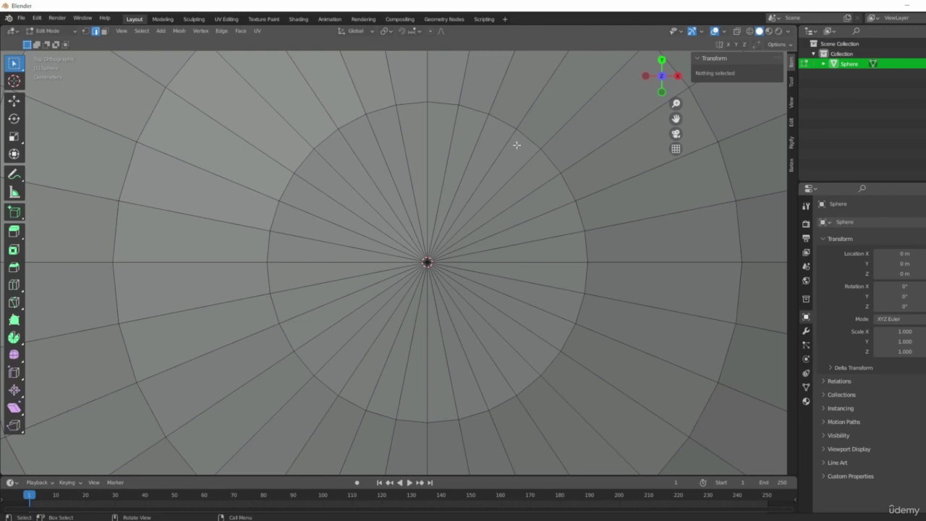
left_click(104, 32)
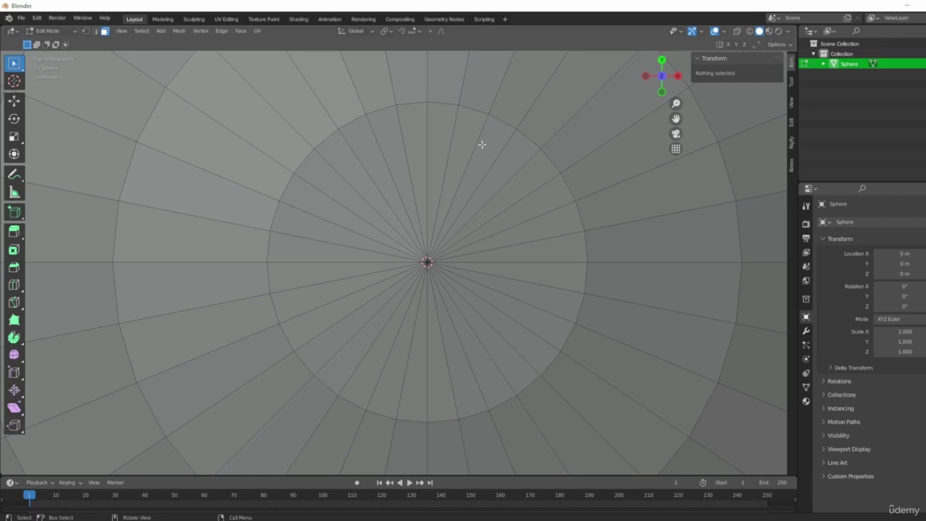
middle_click_drag(450, 123, 416, 210, "shift")
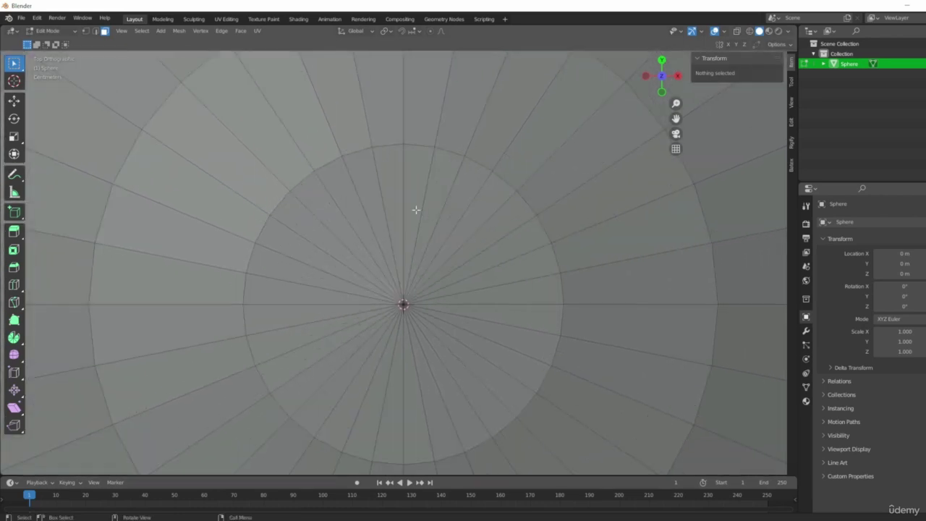
left_click(415, 167, "ctrl")
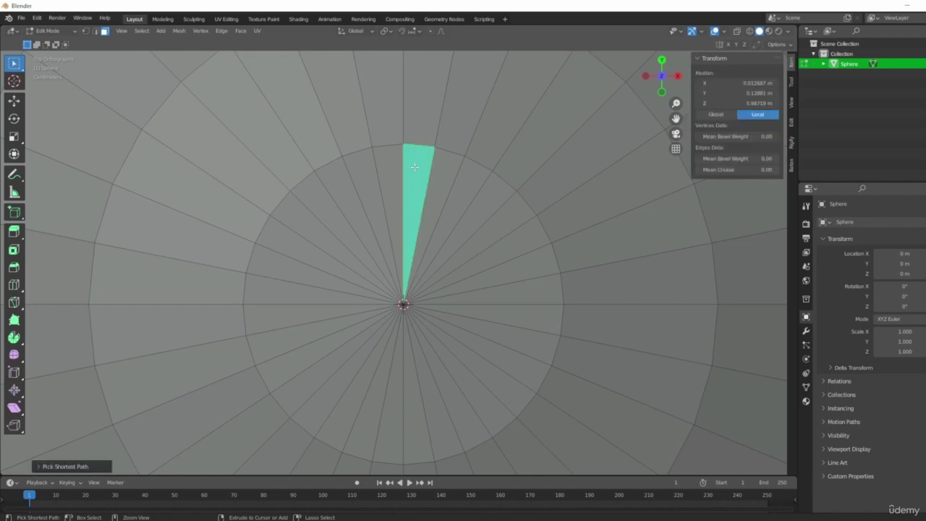
scroll(414, 167, "down", 2)
middle_click_drag(430, 211, 422, 152, "shift")
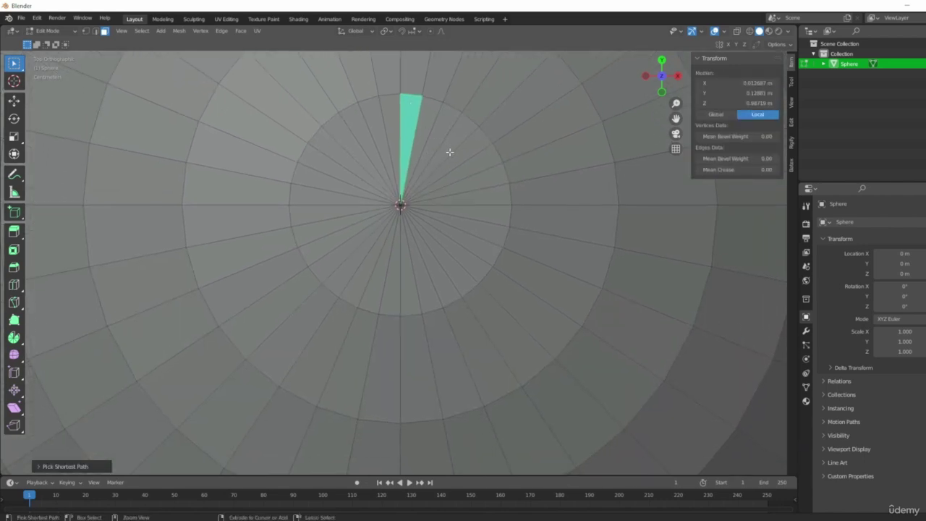
left_click(407, 305, "ctrl")
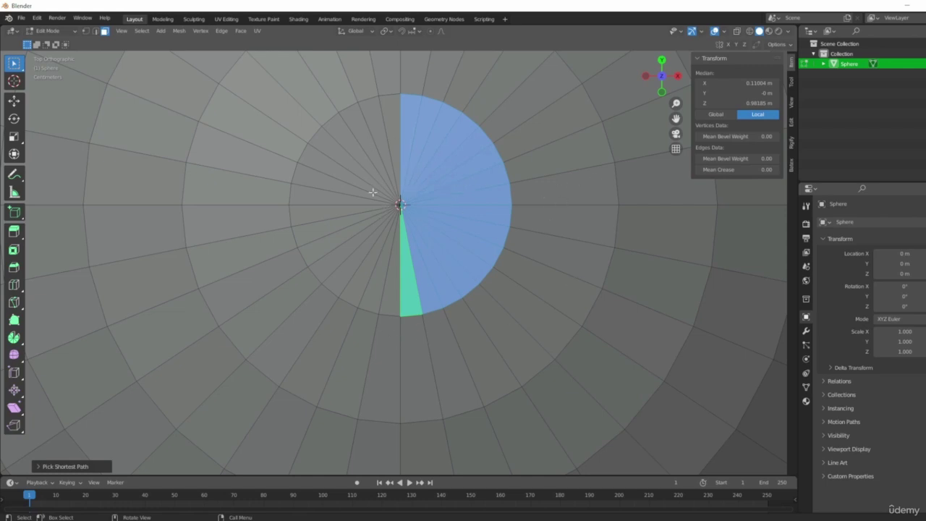
- Try extending the half-circle from its last picked face by shortest path into the unselected half, and undo each attempt
scroll(443, 283, "up", 2)
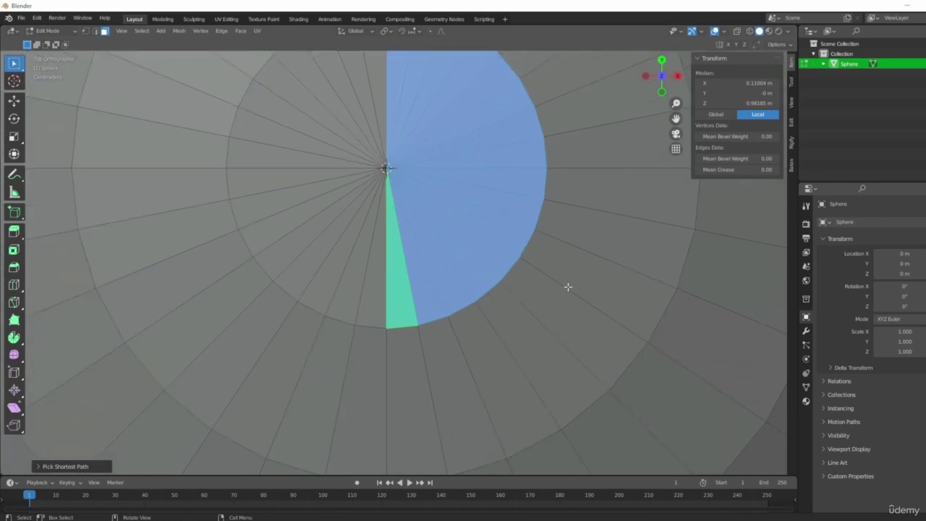
middle_click_drag(476, 213, 500, 265, "shift")
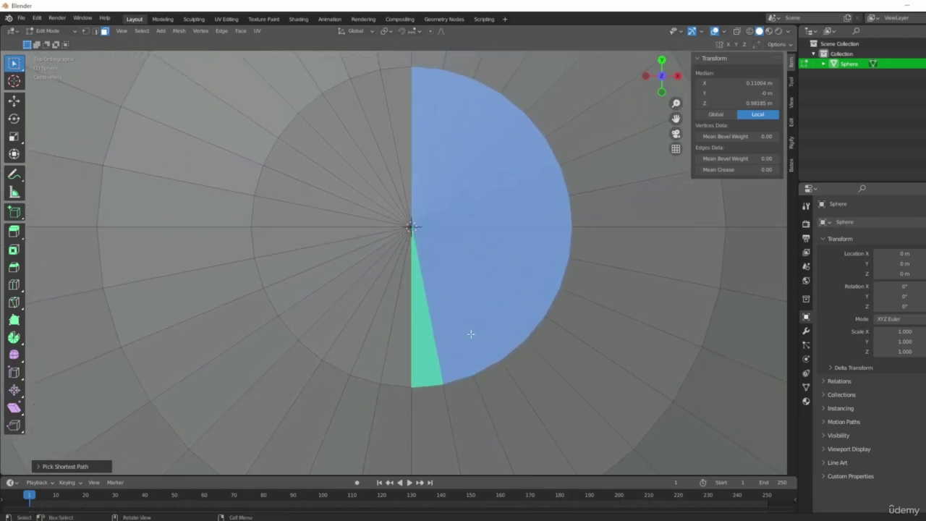
left_click(284, 242, "ctrl")
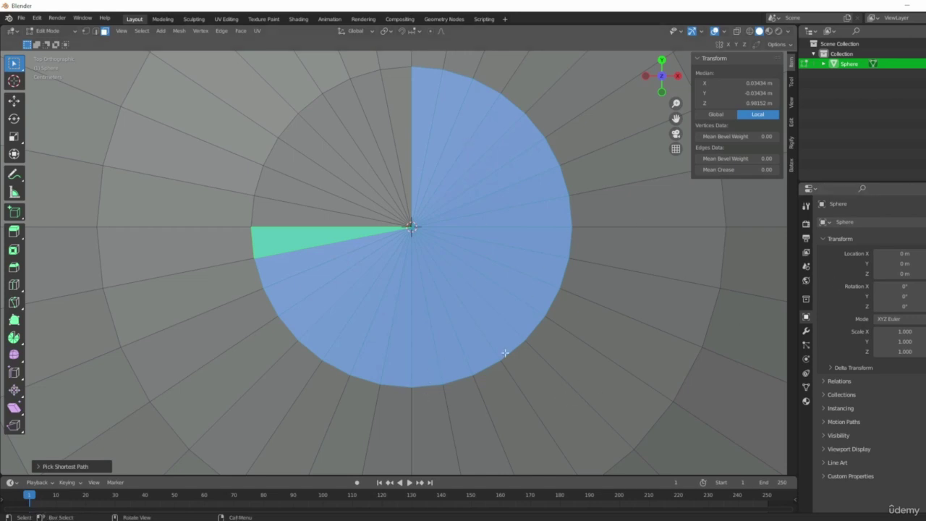
key("ctrl+z")
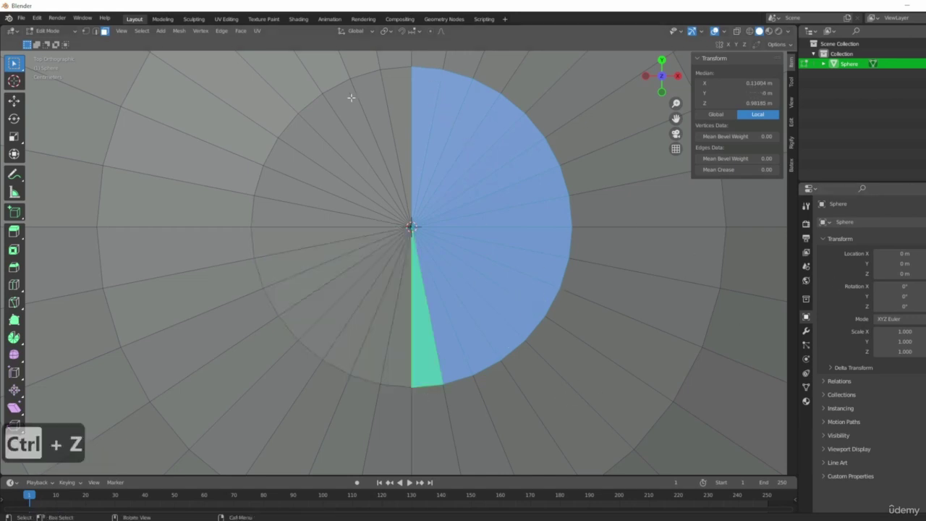
left_click(342, 229, "ctrl")
key("ctrl+z")
- Make the half-circle's first triangle active by deselecting and reselecting it, and extend the selection counterclockwise by shortest path another quarter circle
left_click(423, 81, "shift")
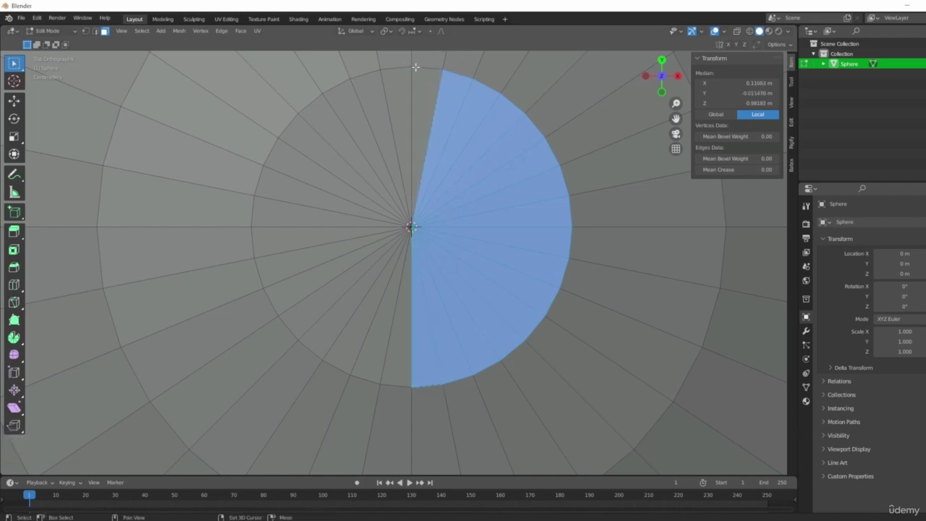
left_click(428, 82, "shift")
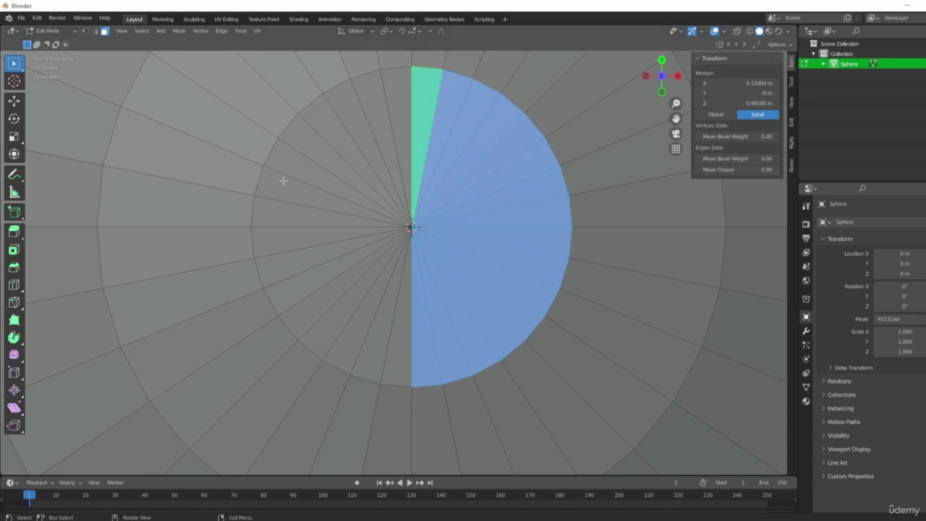
left_click(278, 211, "ctrl")
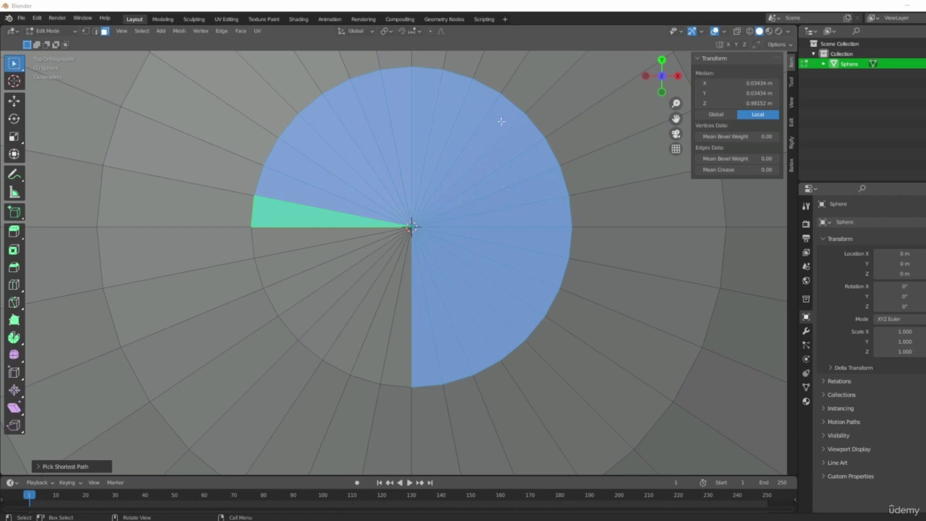
- Inspect the three-quarter circle of selected pole faces from an angled view, and clear the selection
scroll(521, 138, "down", 4)
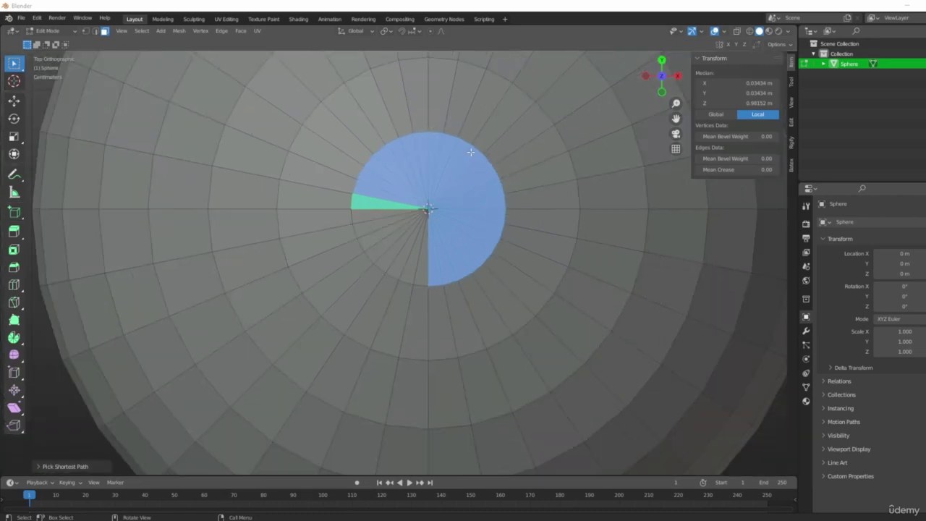
scroll(468, 272, "down", 3)
middle_click_drag(433, 295, 492, 325)
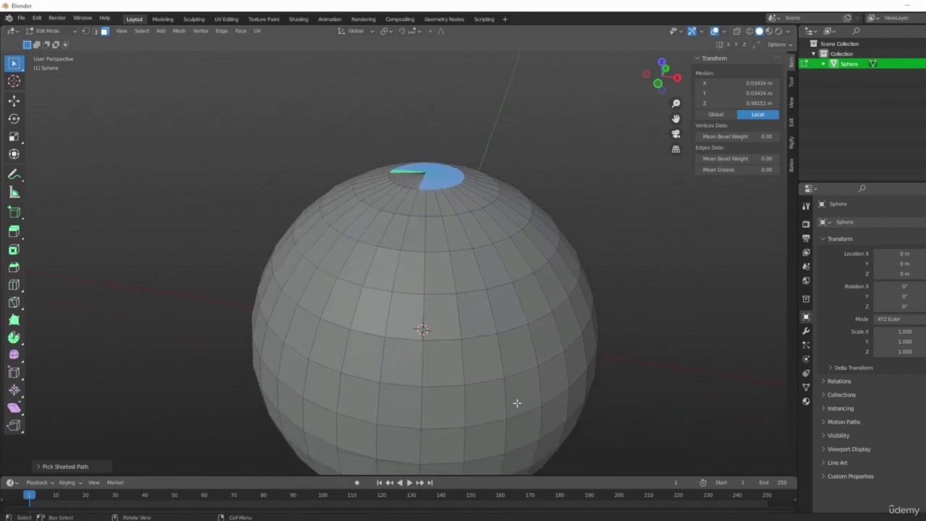
scroll(443, 401, "up", 1)
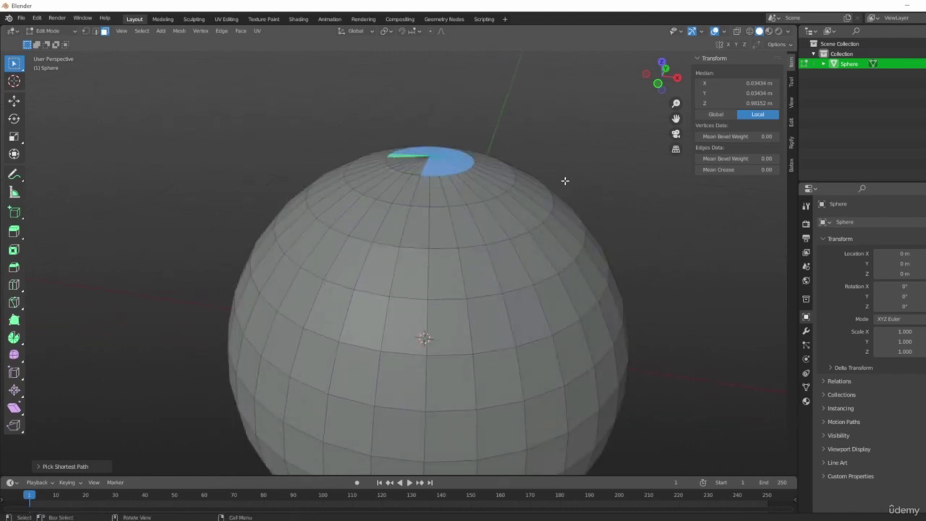
scroll(608, 321, "down", 3)
middle_click_drag(536, 287, 612, 254)
left_click(649, 244)
- Box-select the full circle of triangular faces around the sphere's pole
scroll(597, 168, "up", 3)
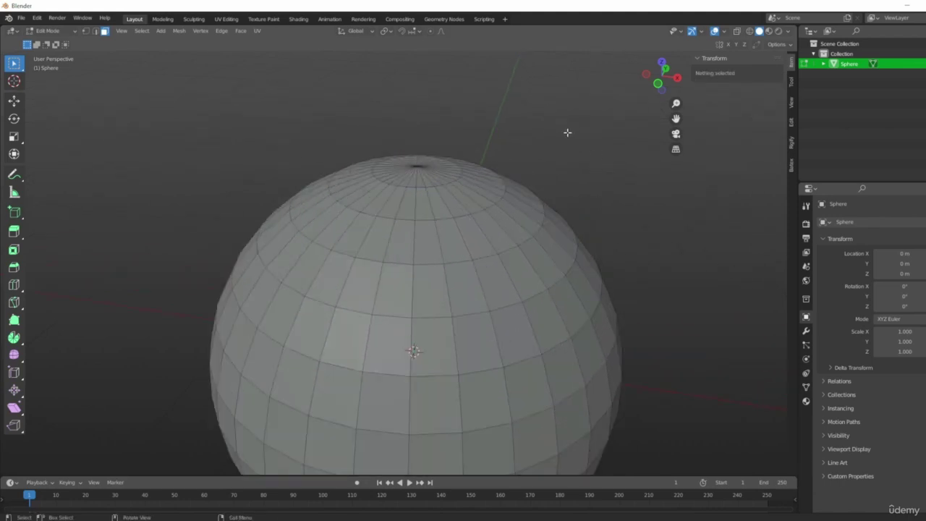
middle_click_drag(584, 201, 589, 222)
middle_click_drag(554, 109, 642, 169, "shift")
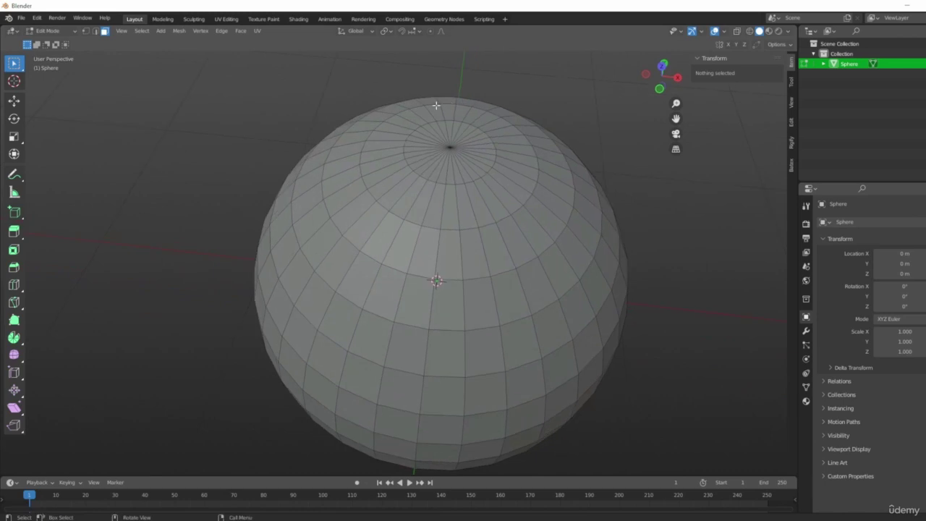
scroll(507, 154, "up", 5)
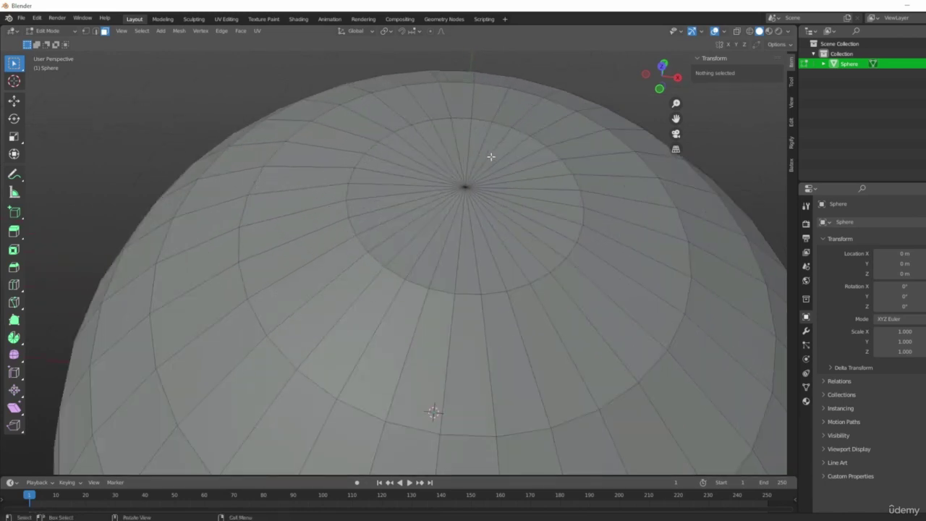
left_click_drag(411, 140, 534, 255)
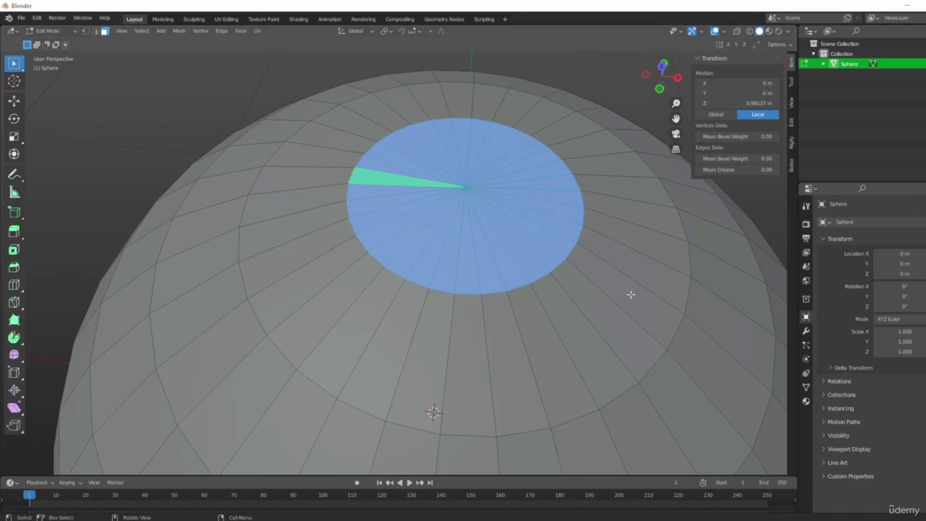
- Move the selected pole faces freehand away from the sphere, upward by about 0.36 m
scroll(482, 234, "down", 5)
middle_click_drag(446, 256, 399, 238, "shift")
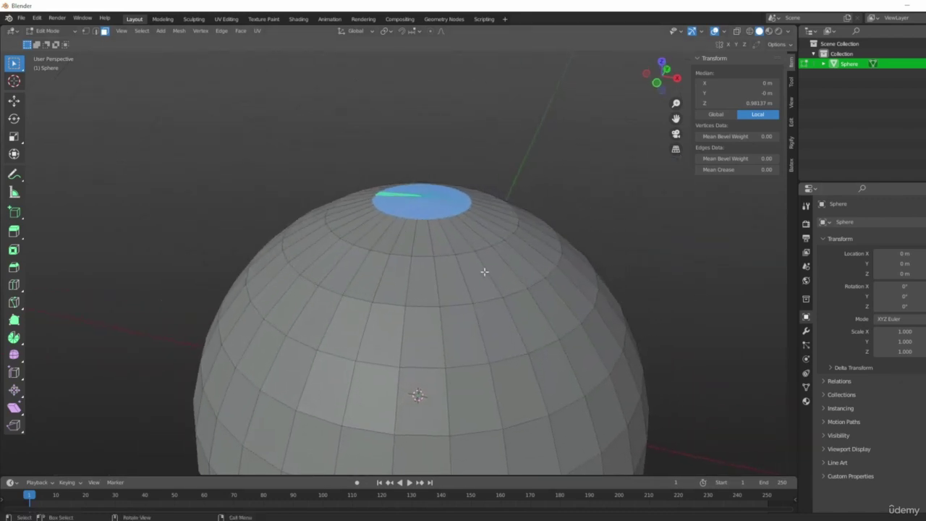
key("g")
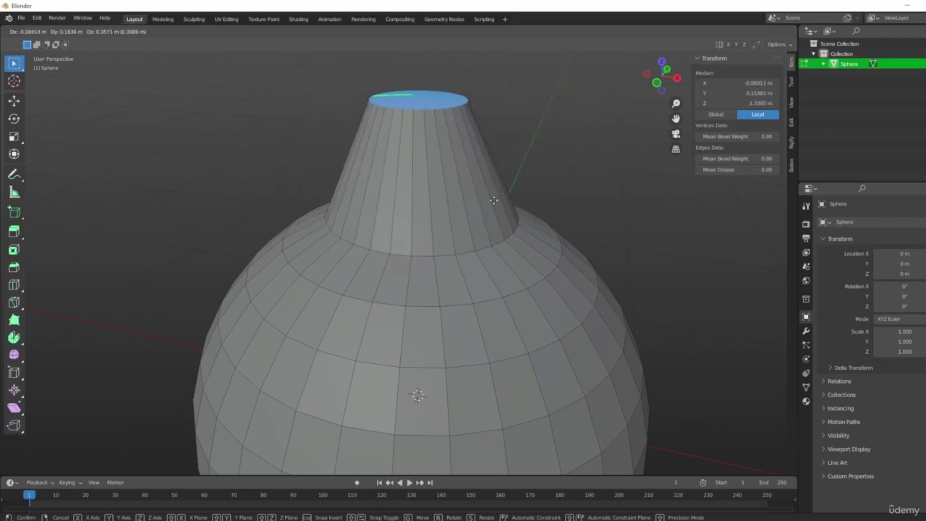
left_click(498, 198)
middle_click_drag(589, 130, 516, 179, "shift")
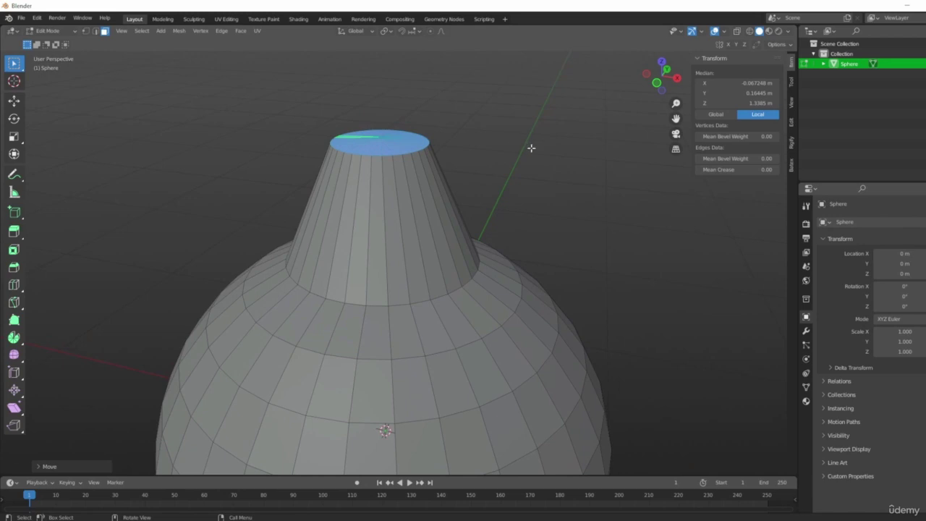
- Tilt the raised pole cap with a freehand rotation and scale it up to more than 1.6 times its size
key("r")
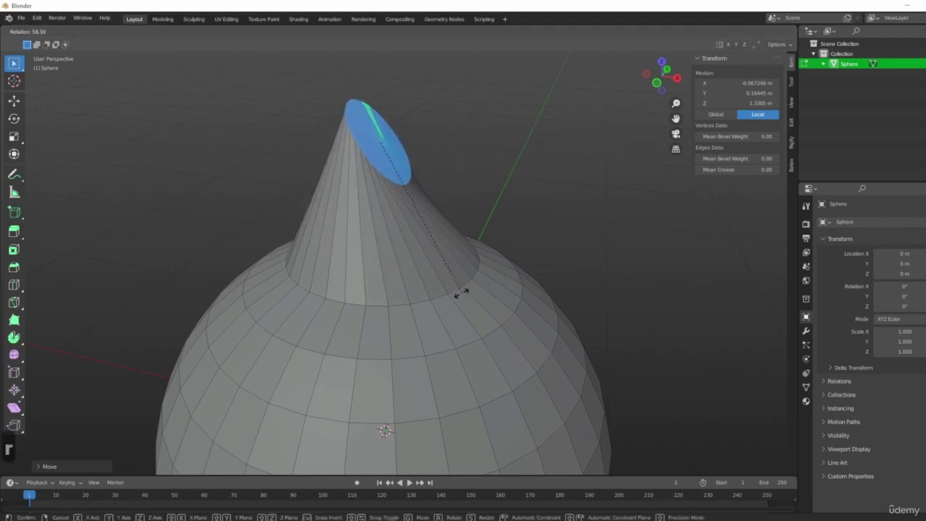
left_click(457, 292)
middle_click_drag(491, 126, 506, 221)
key("s")
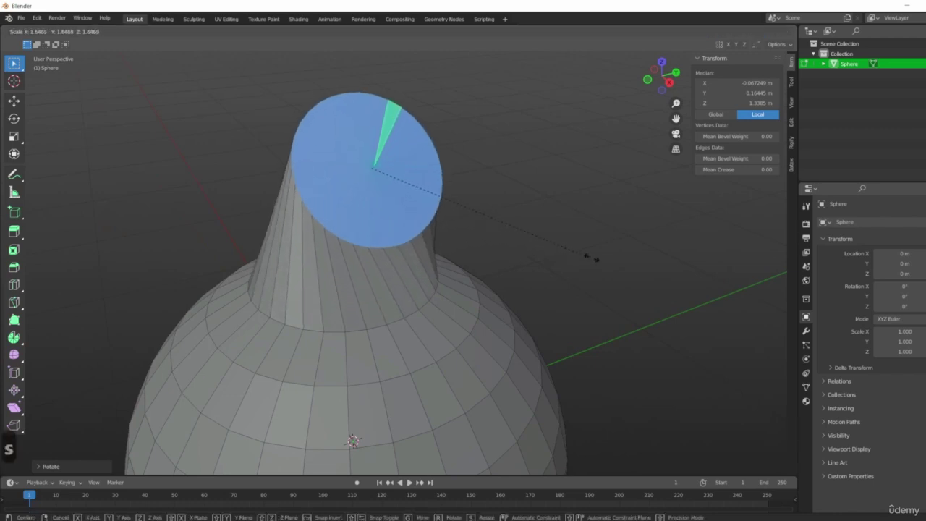
left_click(622, 254)
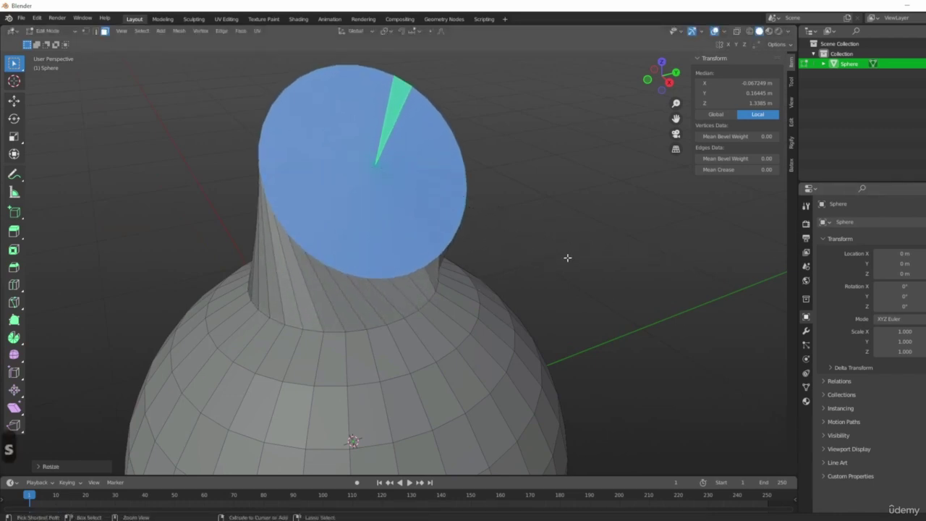
- Undo the scaling, rotation and move of the pole faces
key("ctrl+z")
key("ctrl+z")
key("ctrl+z")
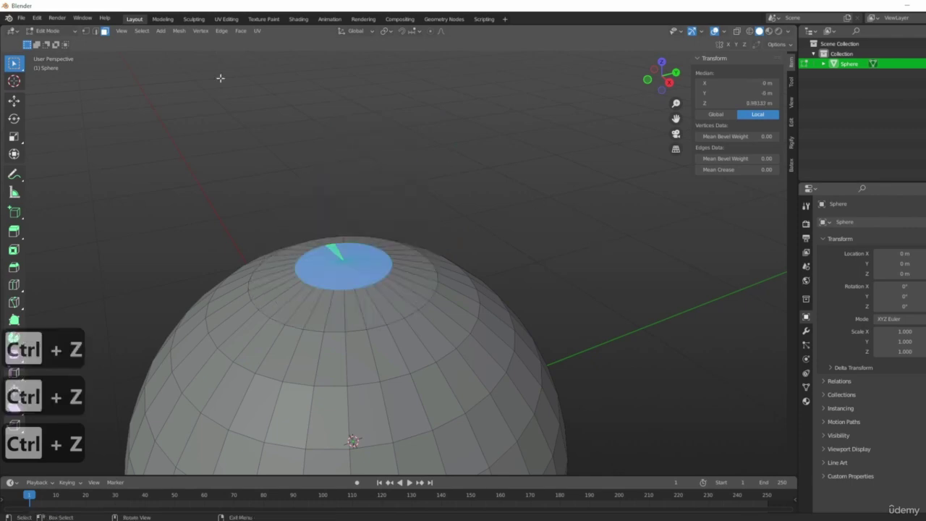
- In vertex select mode, select the single pole vertex and move it up along Z by about 0.32 m into a spike
left_click(86, 30)
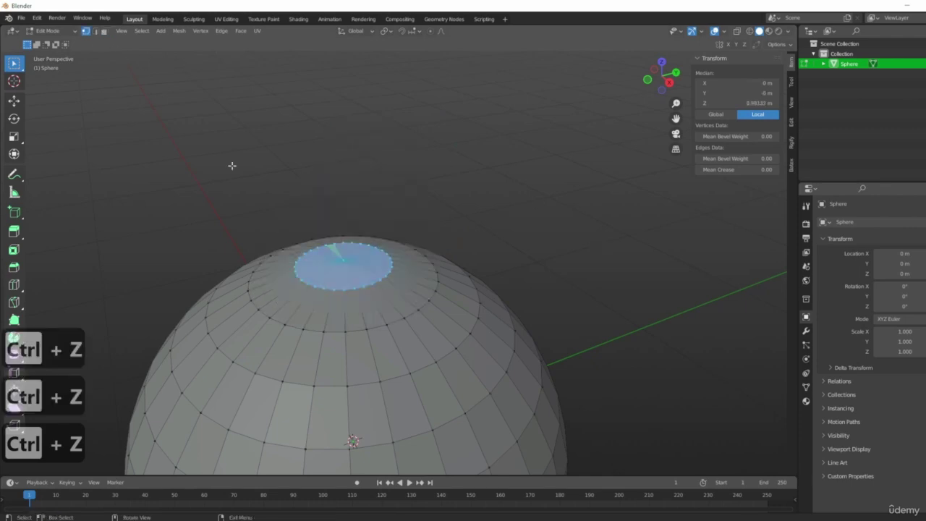
left_click(344, 258)
middle_click_drag(267, 296, 337, 289, "shift")
scroll(348, 288, "up", 5)
middle_click_drag(615, 295, 493, 295, "shift")
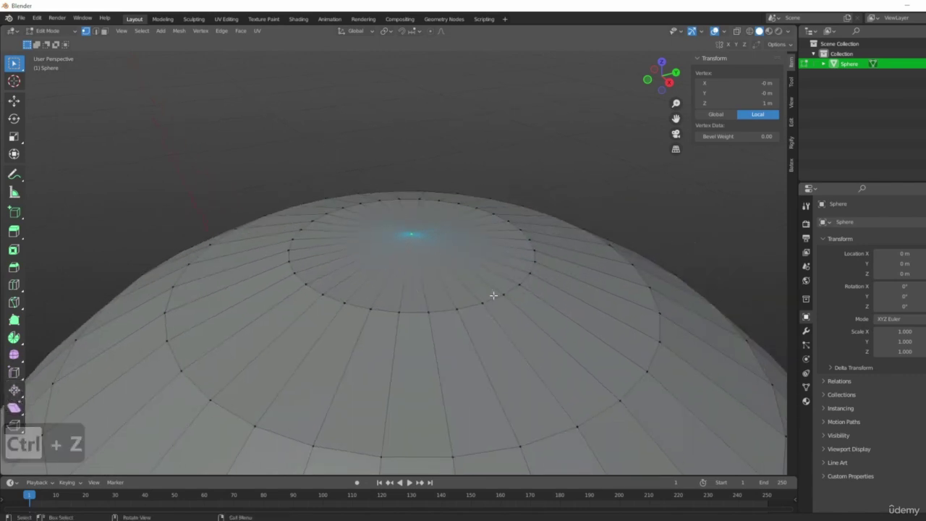
key("g")
key("z")
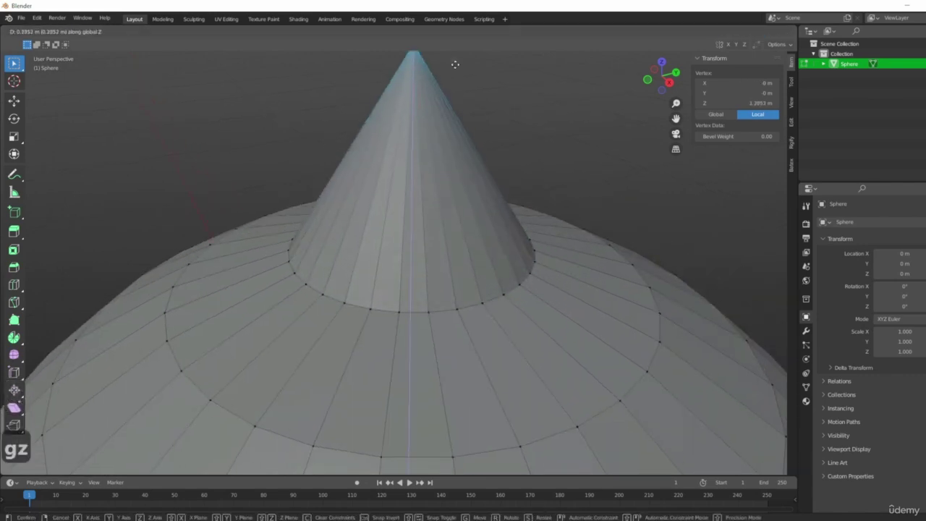
left_click(455, 65)
scroll(449, 217, "down", 3)
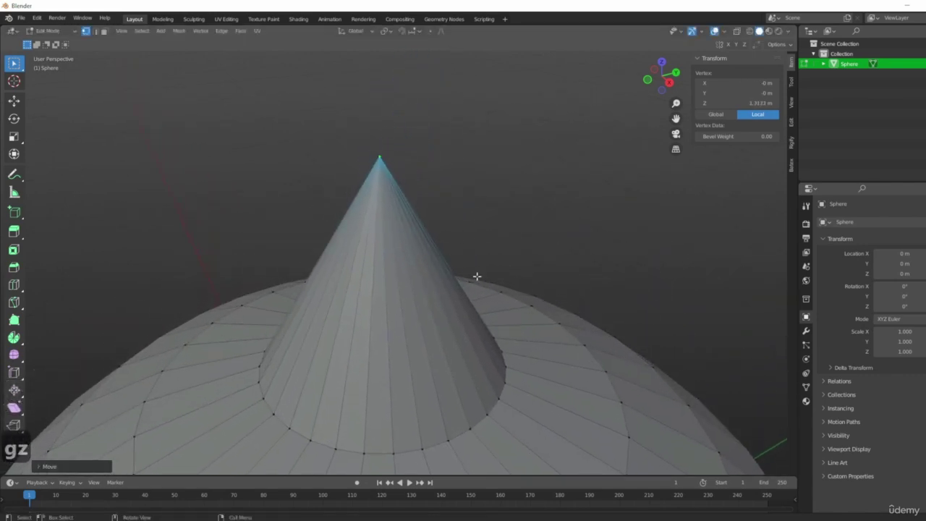
- Try to scale and rotate the single vertex at the spike's tip
key("s")
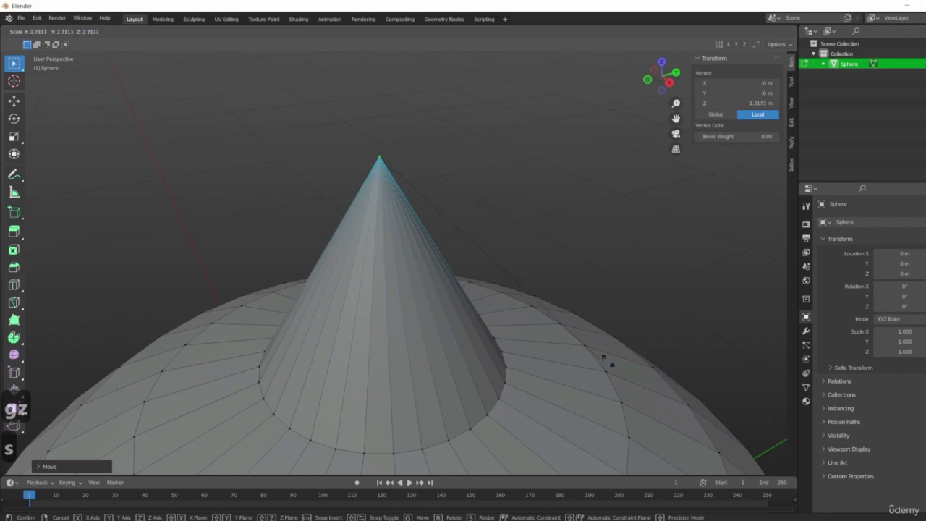
key("r")
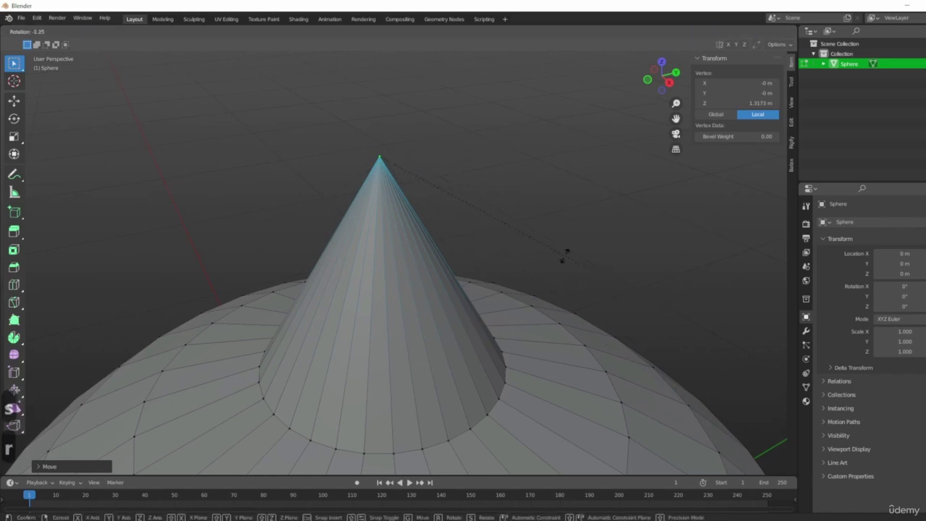
right_click(709, 306)
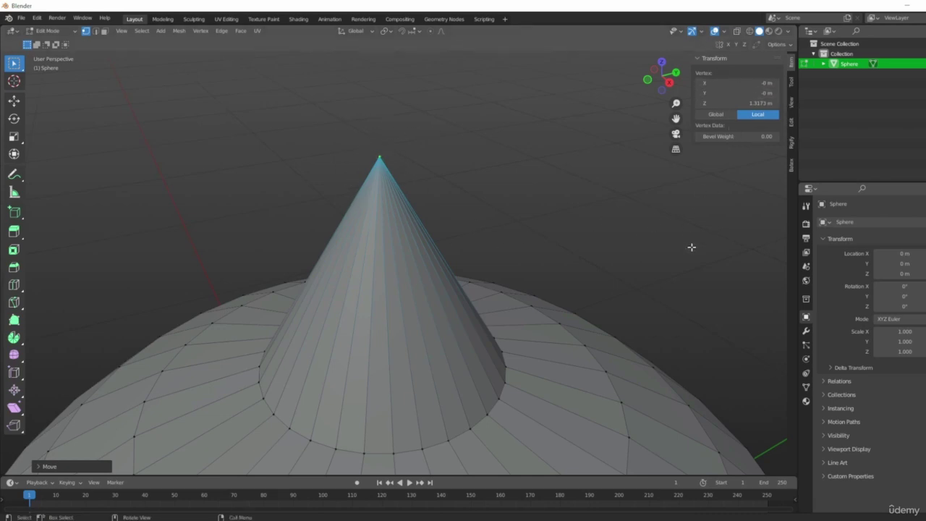
- Hide the viewport's transform sidebar and show it again
key("n")
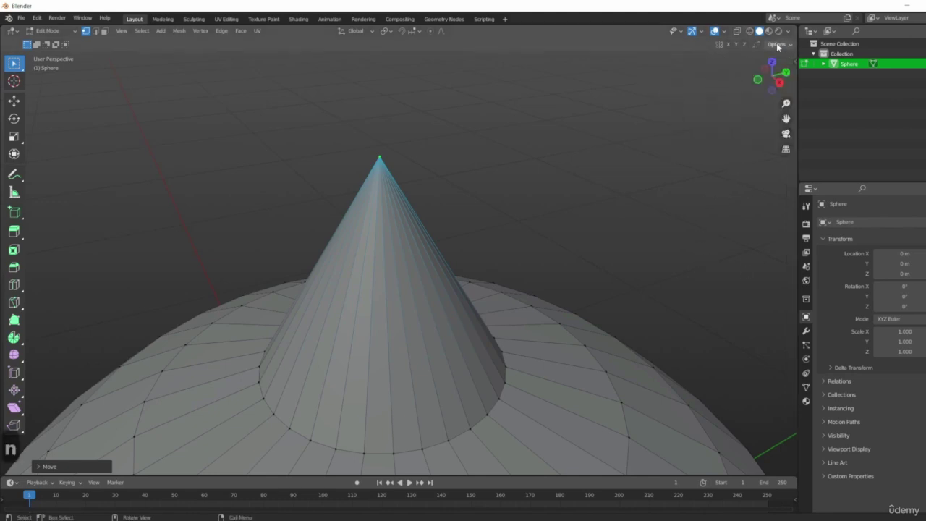
key("n")
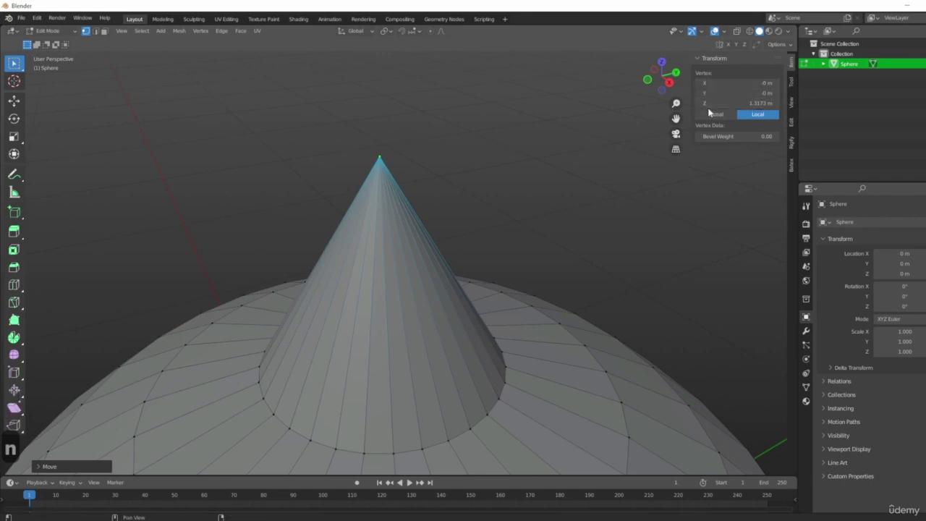
- In edge select mode, select a lengthwise edge just below the spike's base and rotate it freehand
middle_click_drag(507, 139, 544, 120)
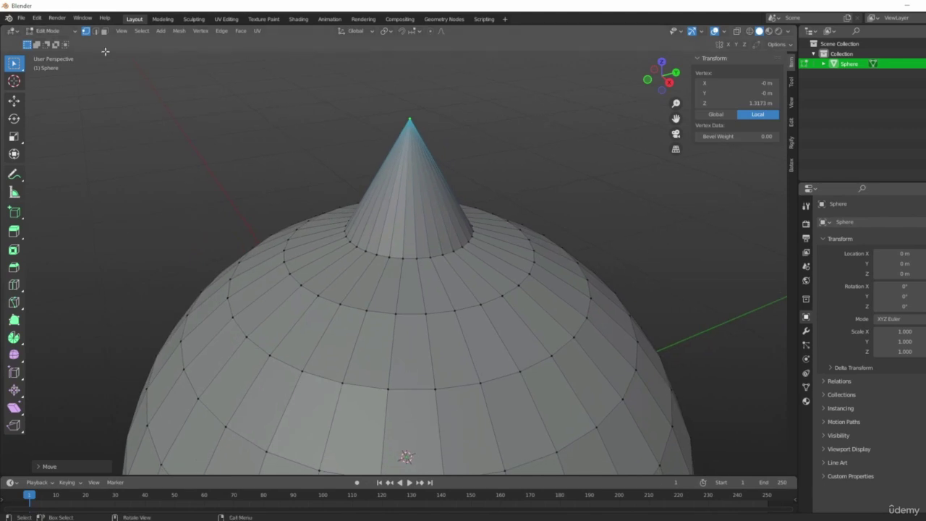
left_click(95, 31)
left_click(419, 293)
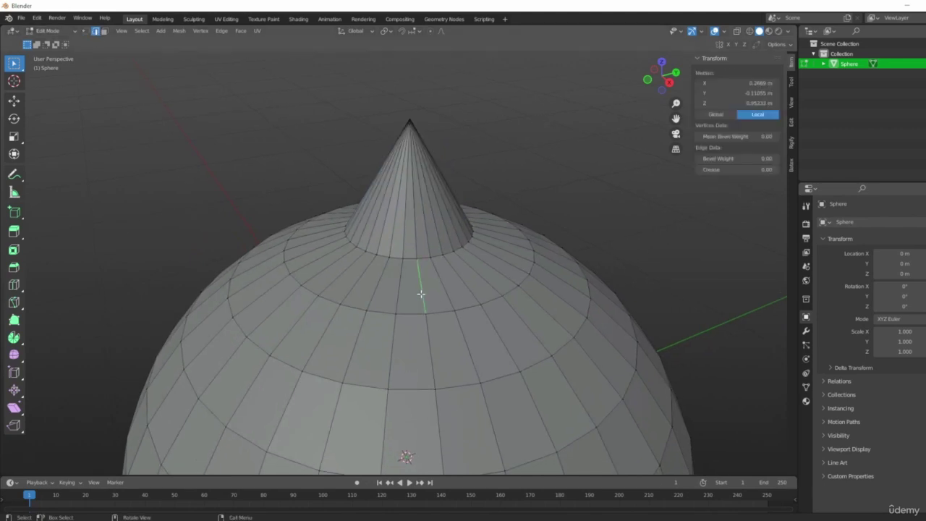
scroll(492, 139, "up", 4)
middle_click_drag(589, 170, 639, 434, "shift")
scroll(668, 269, "down", 2)
scroll(455, 314, "down", 3)
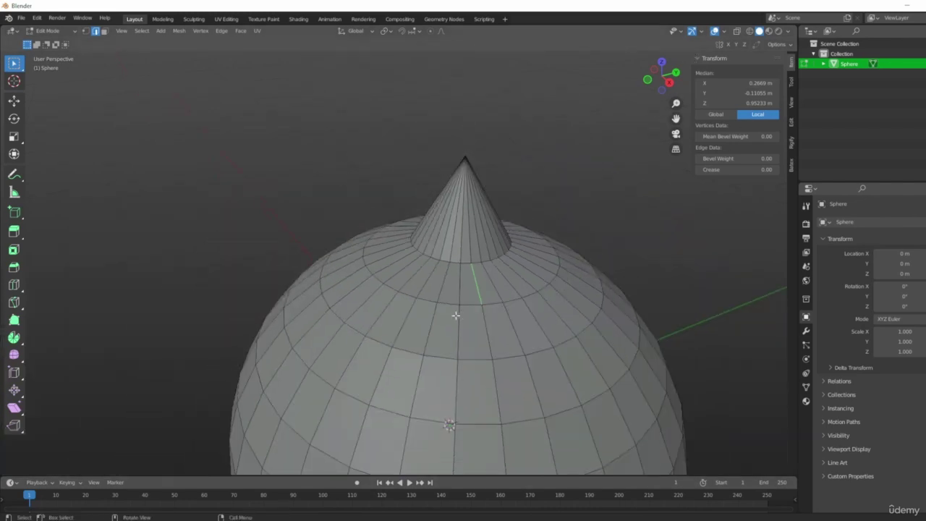
key("r")
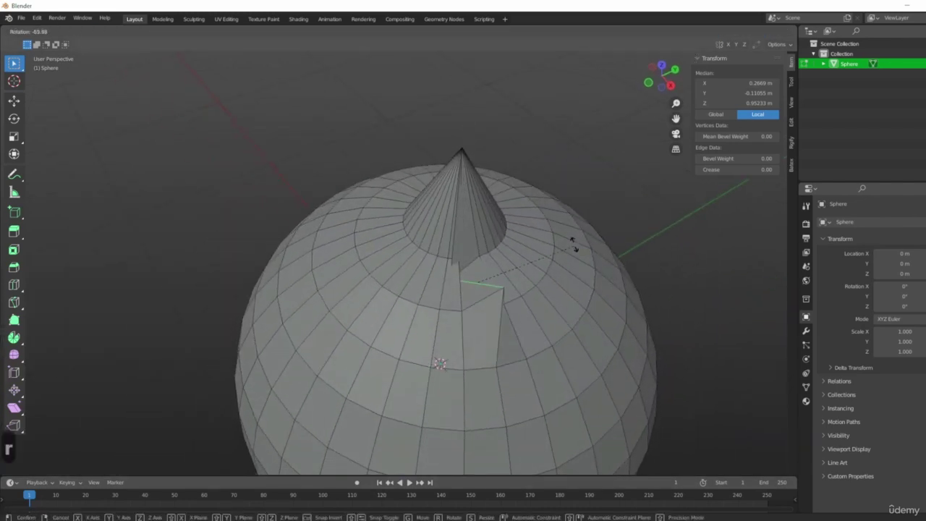
left_click(492, 333)
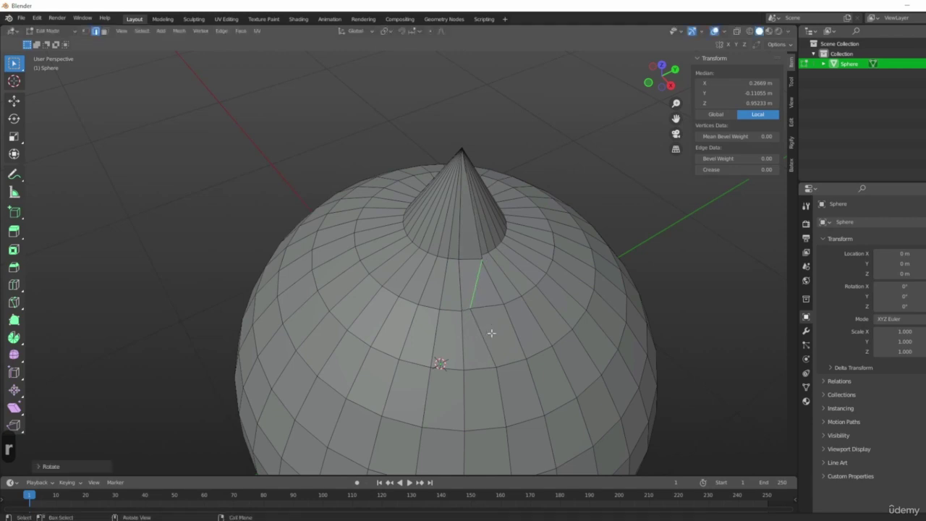
- Try scaling the rotated edge, then move it freehand and inspect it from other angles
key("s")
right_click(487, 296)
middle_click_drag(488, 296, 531, 342)
key("g")
left_click(514, 295)
middle_click_drag(514, 295, 608, 263)
middle_click_drag(526, 254, 413, 264)
- Undo the edge's move and rotation
key("ctrl+z")
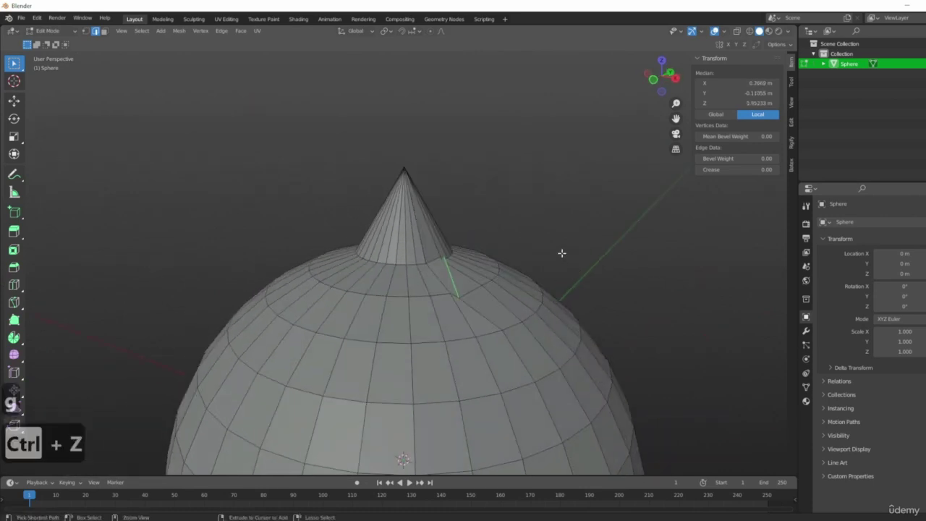
key("ctrl+z")
key("ctrl+z")
- In face select mode, select one quad on the sphere's upper side and try moving it freehand
left_click(105, 31)
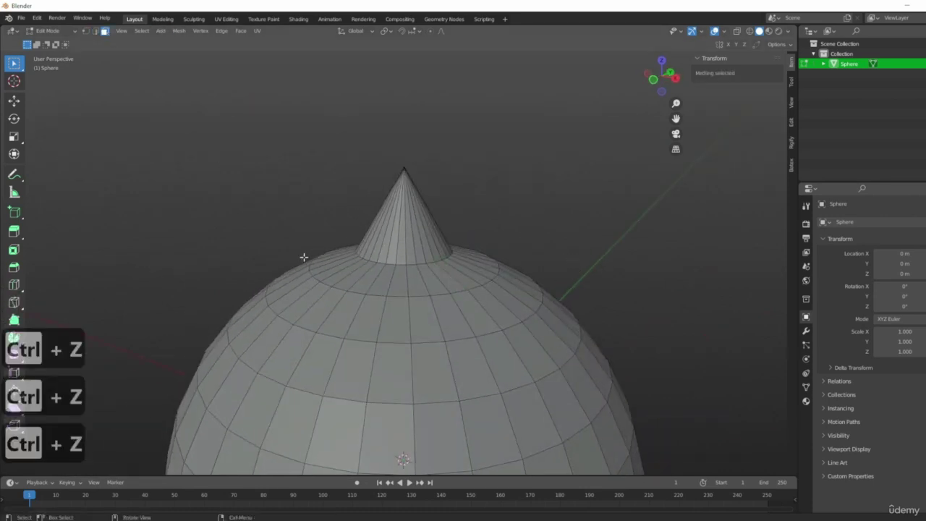
middle_click_drag(304, 258, 424, 270)
left_click(447, 338)
middle_click_drag(579, 346, 436, 291)
key("g")
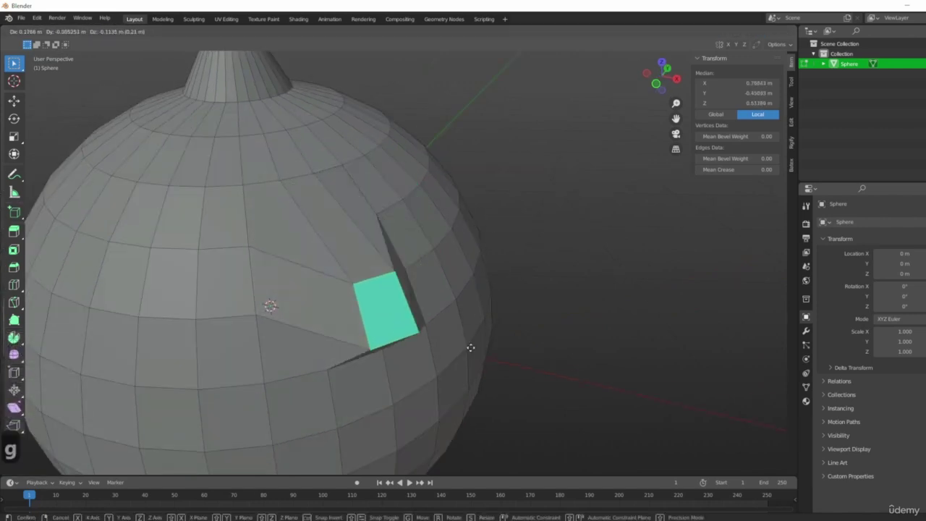
right_click(457, 242)
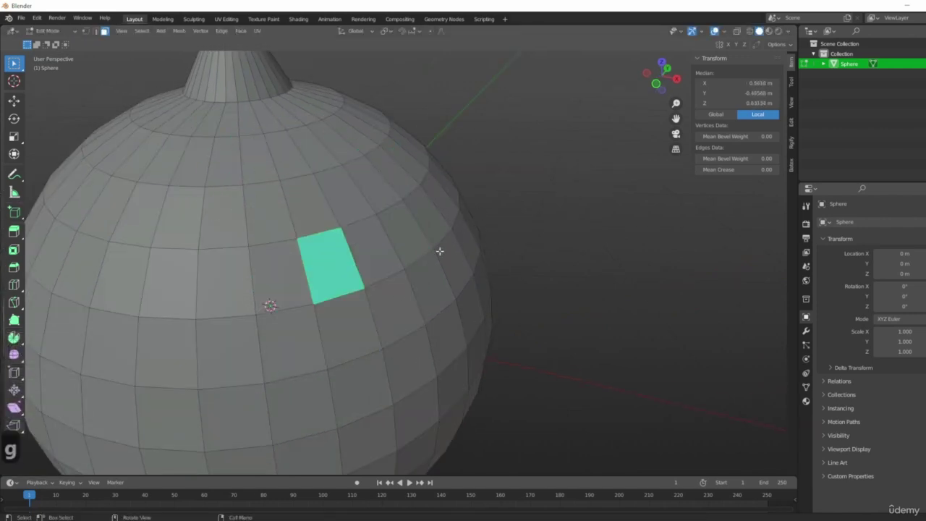
- Try rotating and scaling the selected quad face
middle_click_drag(439, 251, 420, 270)
key("r")
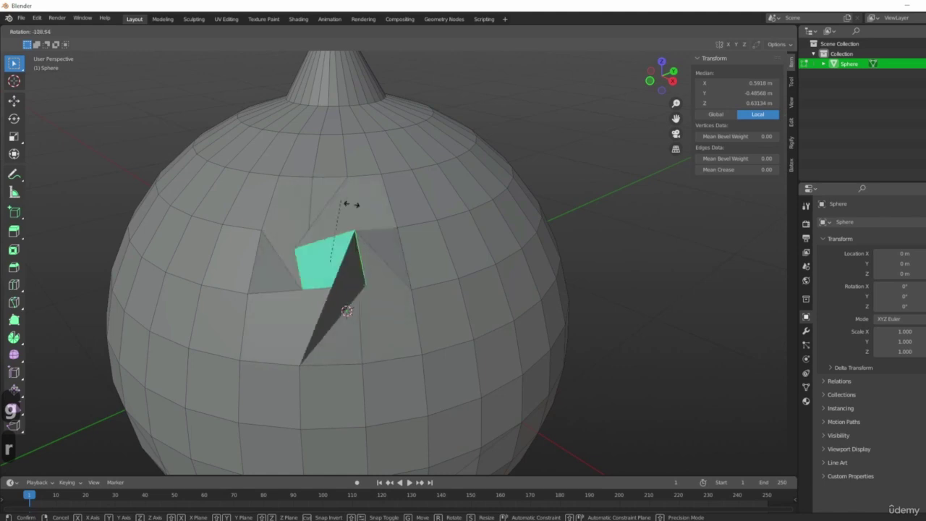
right_click(265, 157)
middle_click_drag(382, 248, 357, 268)
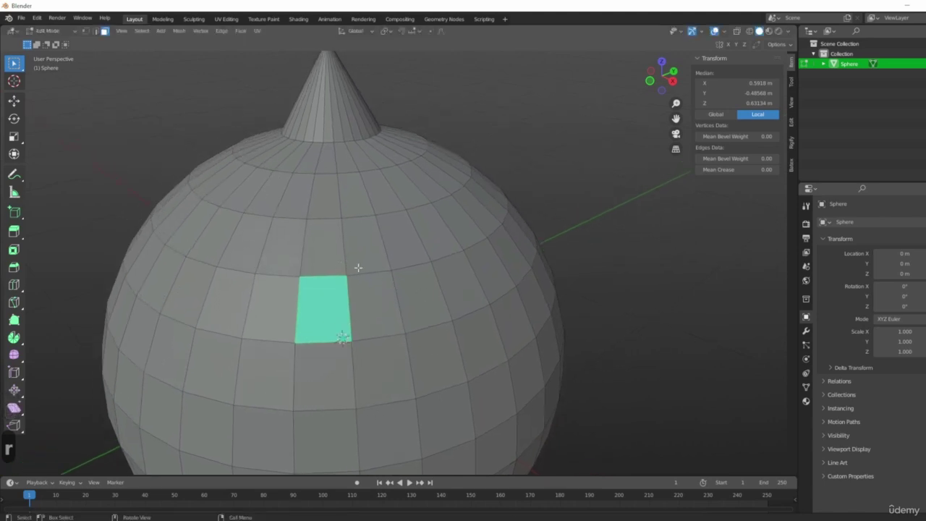
key("s")
right_click(485, 276)
- Undo the last change, leave Edit Mode and delete the spiked sphere
middle_click_drag(486, 276, 618, 243)
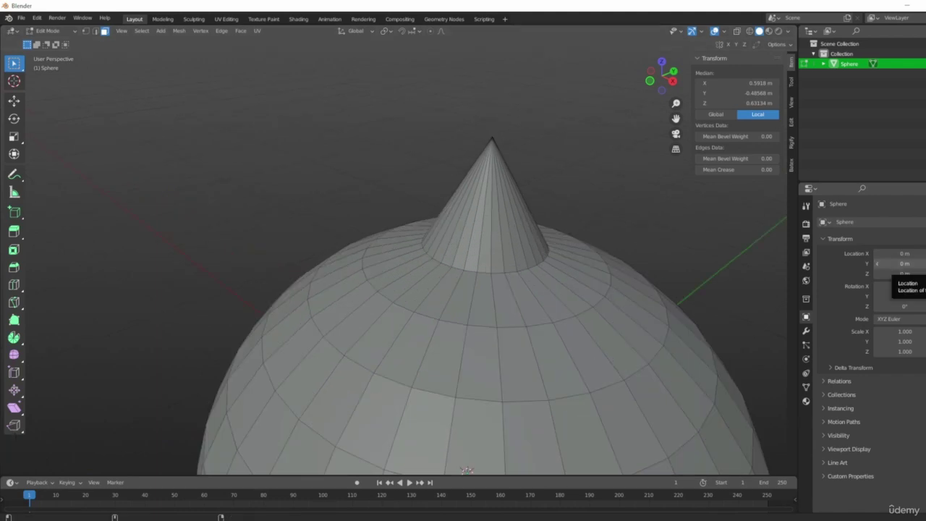
middle_click_drag(663, 177, 591, 180, "shift")
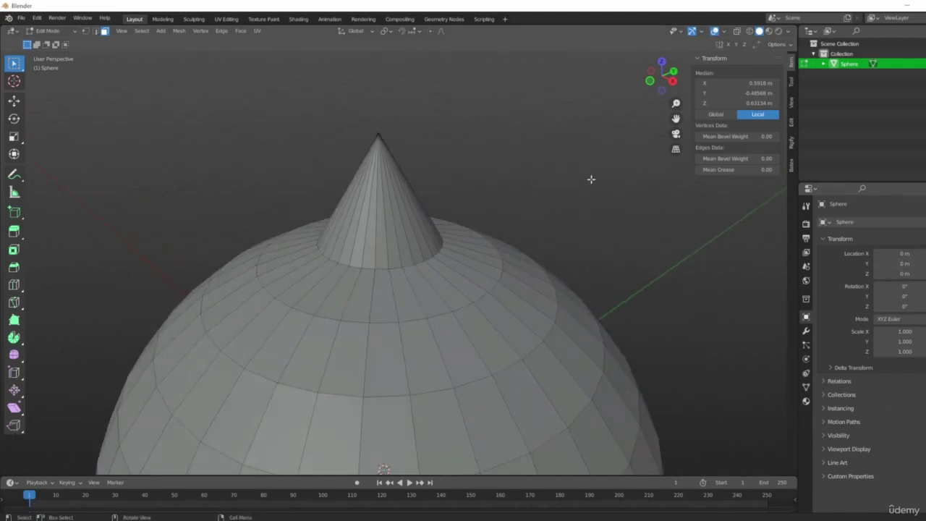
middle_click_drag(484, 194, 523, 269, "ctrl")
middle_click_drag(371, 215, 425, 266, "shift")
key("ctrl+z")
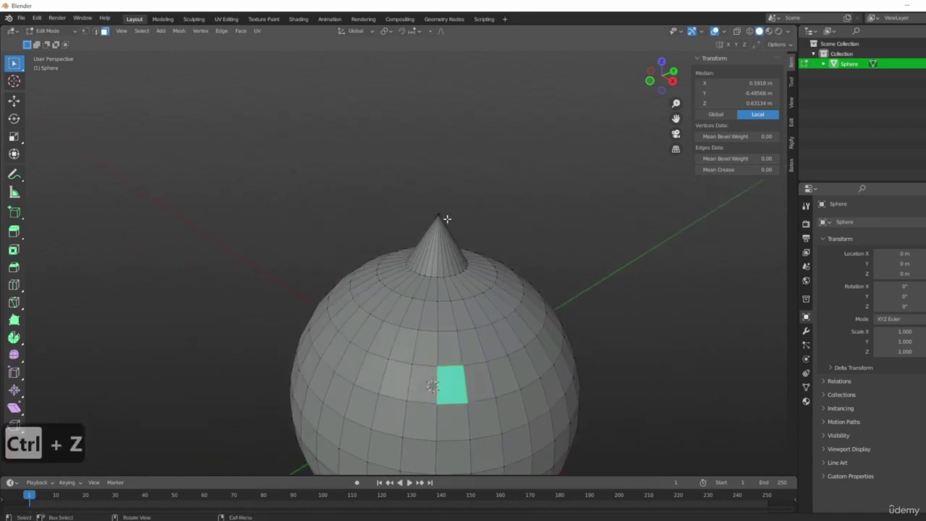
key("Tab")
key("x")
left_click(440, 304)
- Add a new UV sphere mesh at the origin
key("shift+a")
key("shift+a")
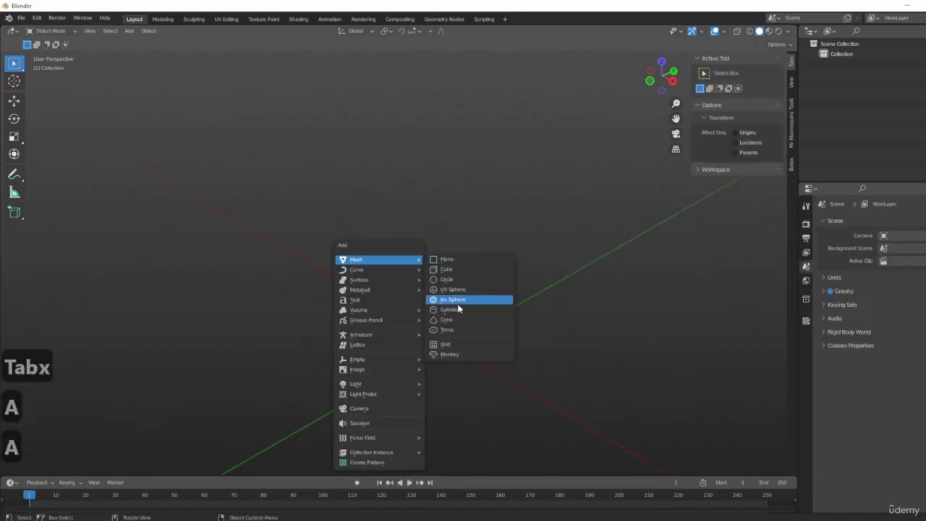
key("shift+a")
mouse_move(341, 222)
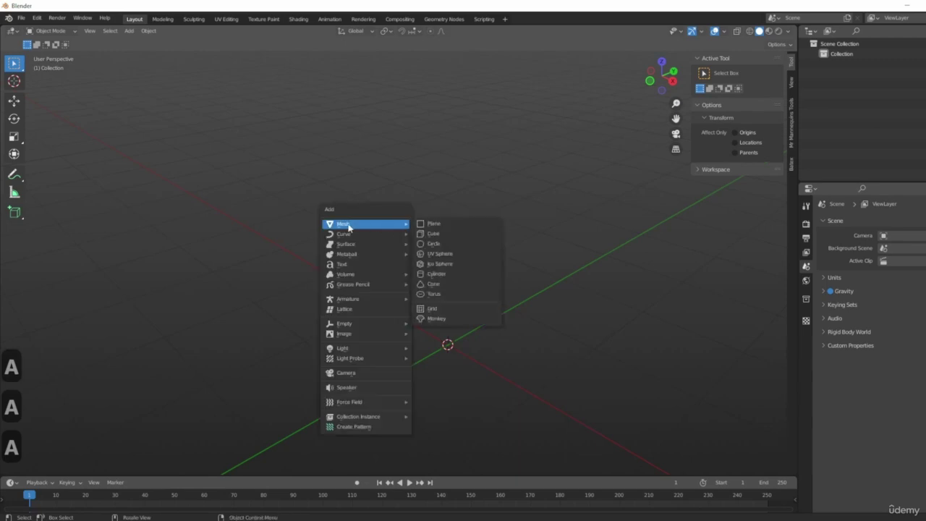
left_click(448, 256)
- Enter Edit Mode on the new sphere and switch to vertex select mode
middle_click_drag(452, 304, 522, 292)
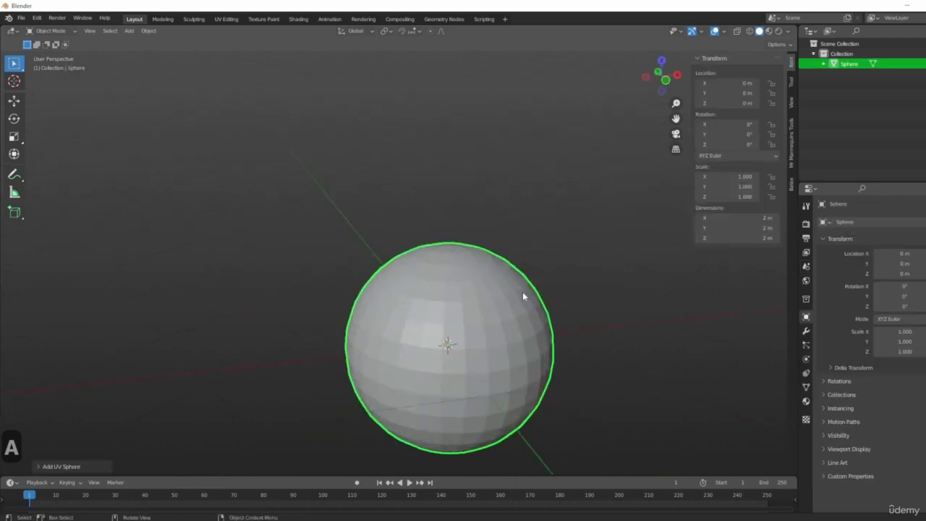
scroll(507, 304, "up", 3)
mouse_move(461, 234)
middle_mouse_down("shift")
mouse_move(545, 162)
mouse_move(512, 277)
middle_mouse_up("shift")
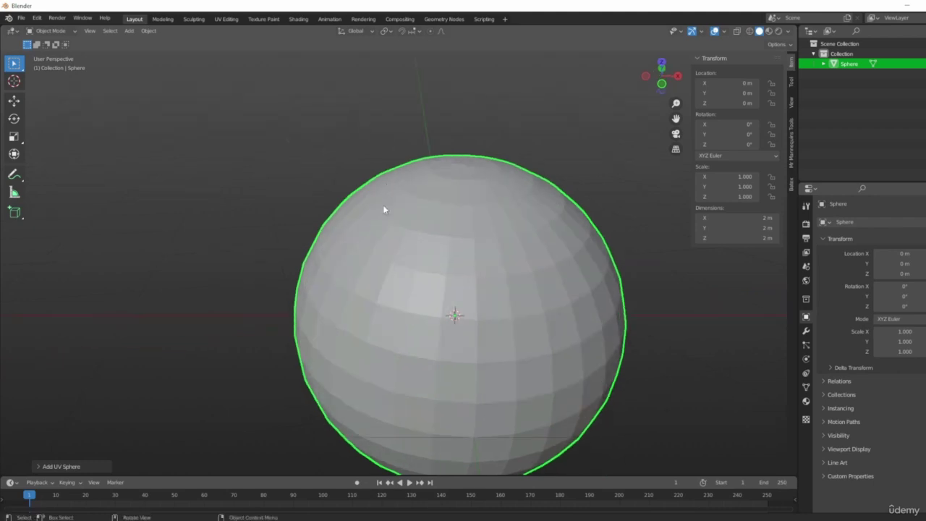
key("Tab")
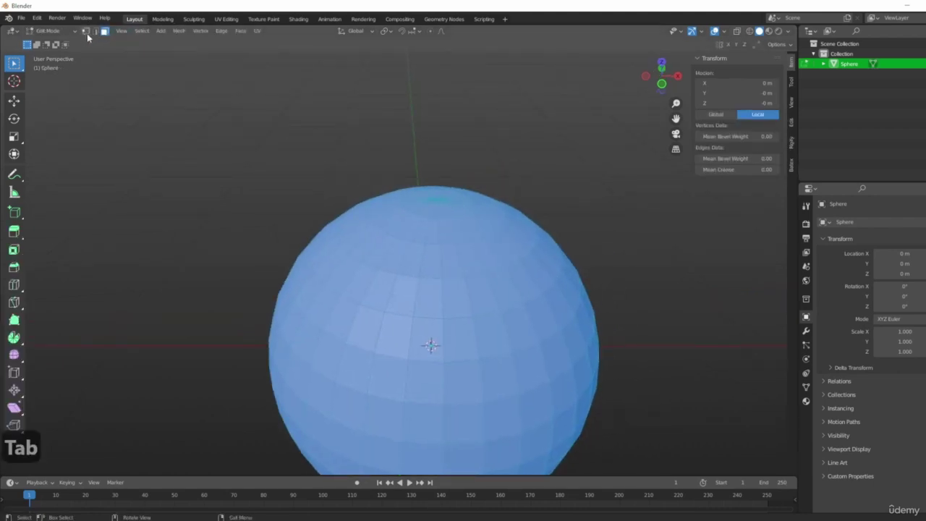
left_click(86, 31)
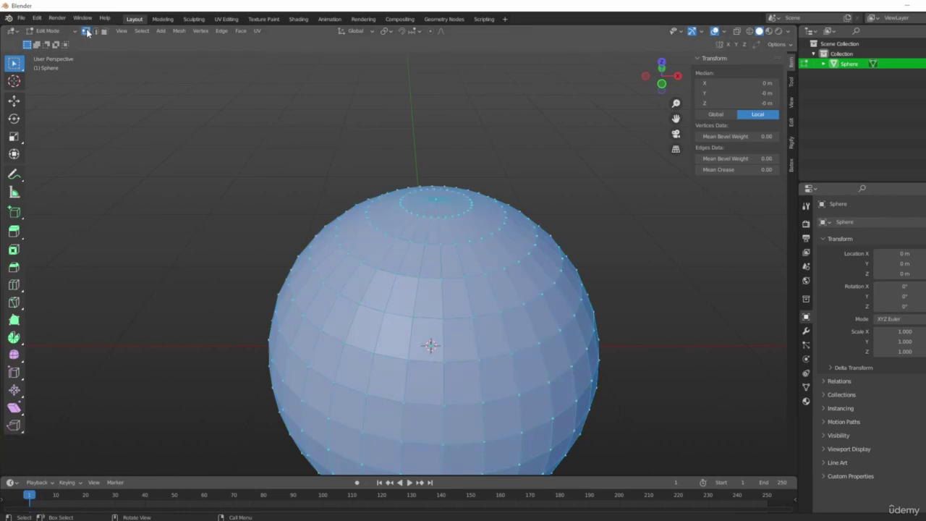
- Select the single vertex at the sphere's top pole and show the sphere in the front orthographic view
left_click(437, 197)
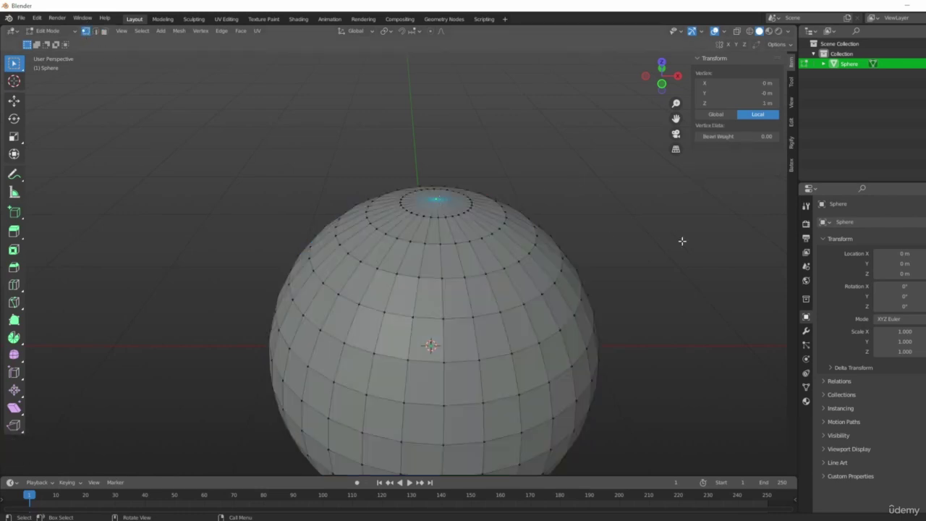
scroll(629, 246, "down", 5)
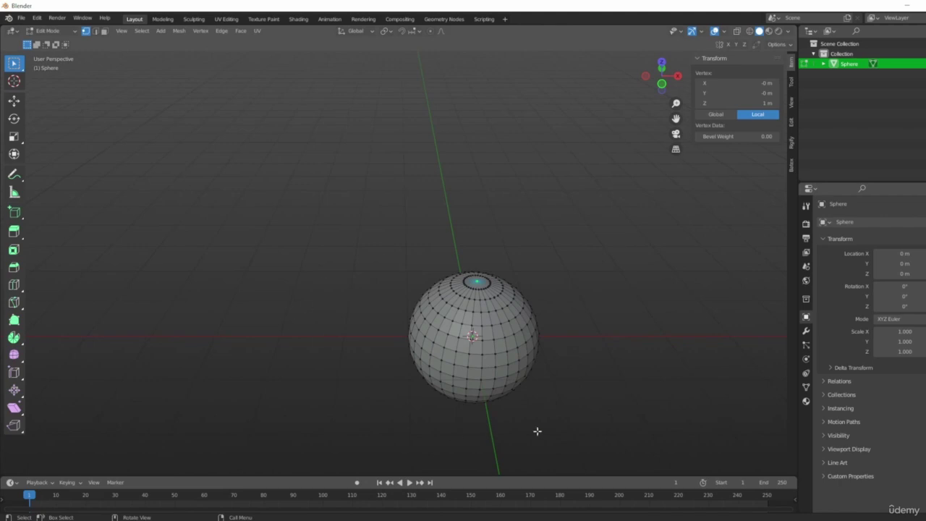
scroll(574, 320, "up", 3)
middle_click_drag(584, 262, 525, 189, "shift")
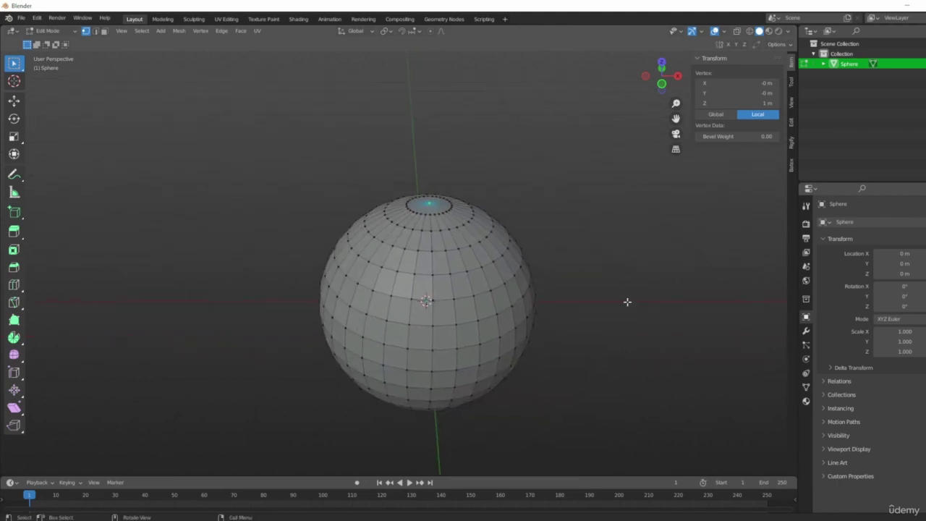
middle_click_drag(628, 302, 513, 315)
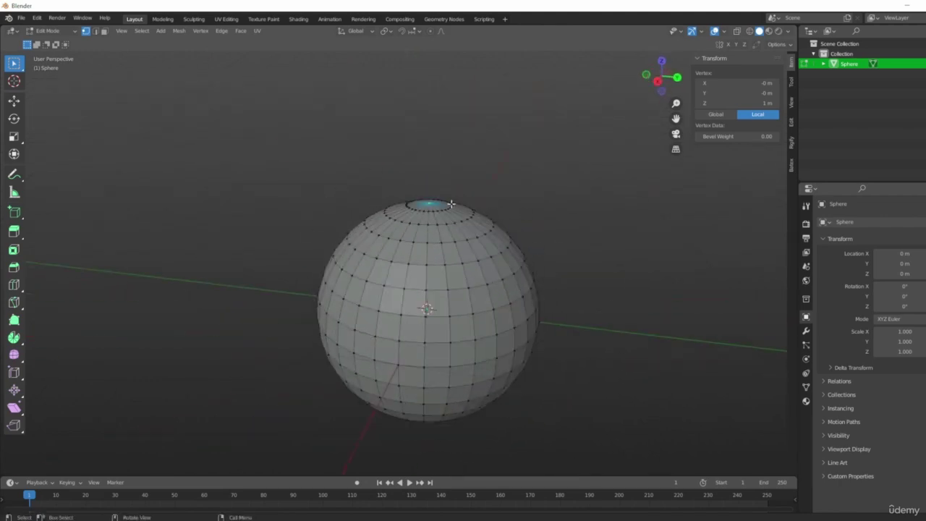
middle_click_drag(507, 270, 562, 278)
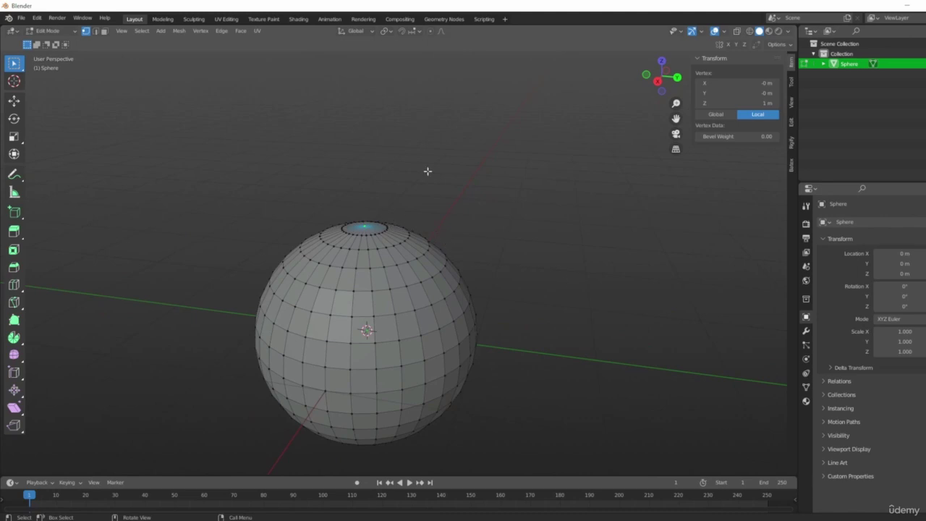
middle_click_drag(316, 73, 404, 77, "shift")
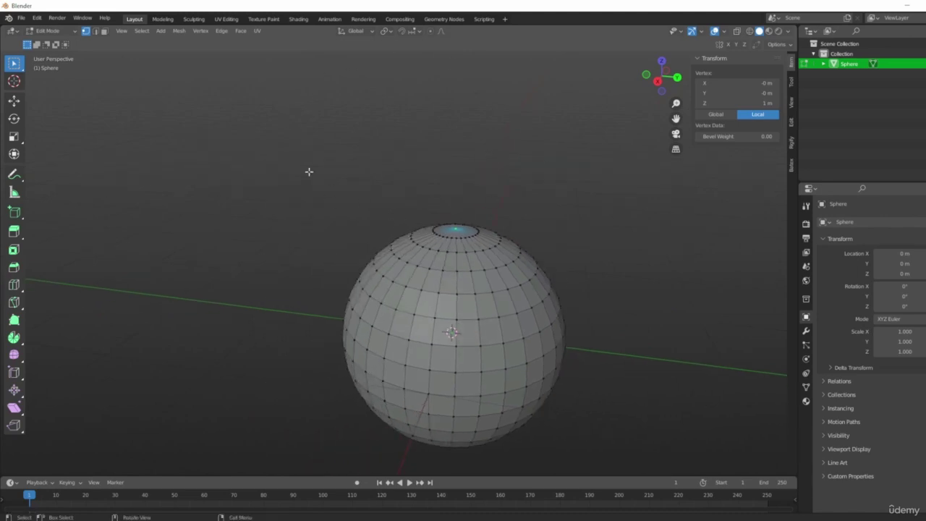
scroll(569, 269, "down", 3)
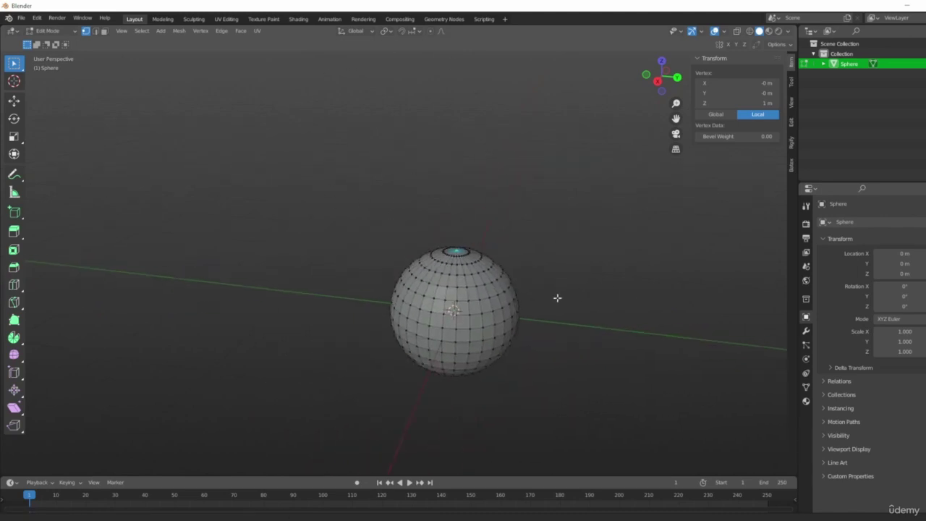
key("1")
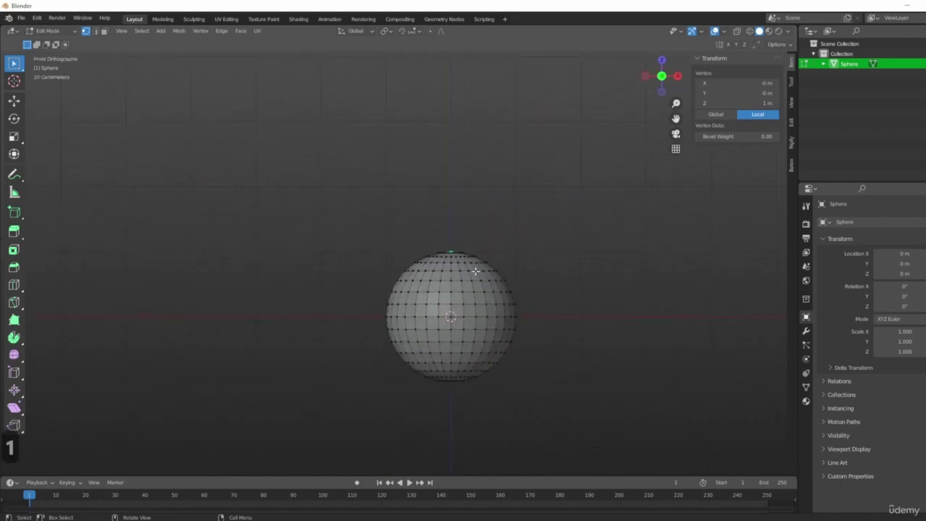
scroll(546, 191, "up", 6)
scroll(567, 263, "down", 5)
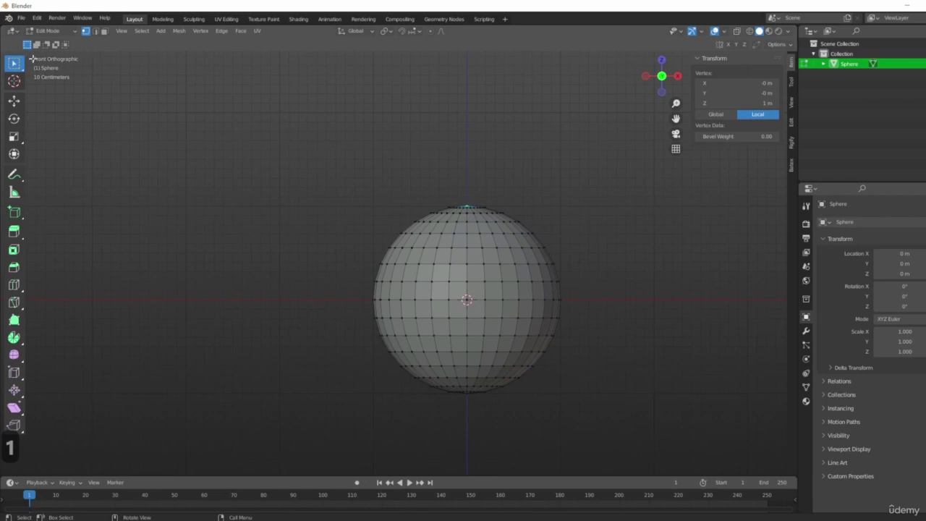
scroll(472, 198, "up", 5)
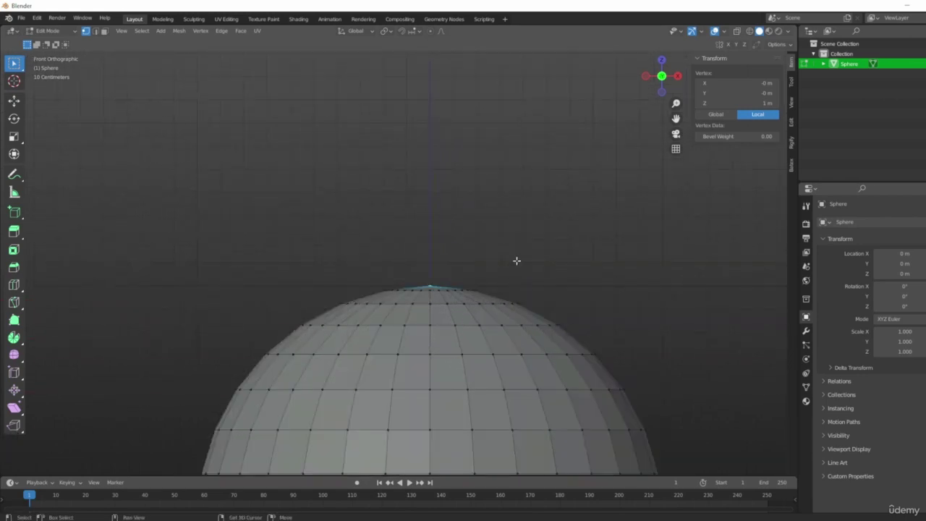
key("g")
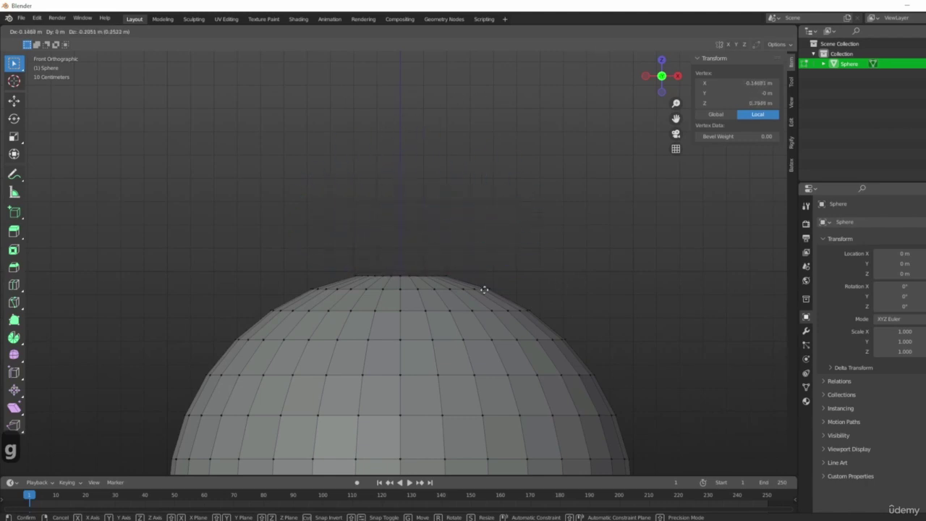
key("z")
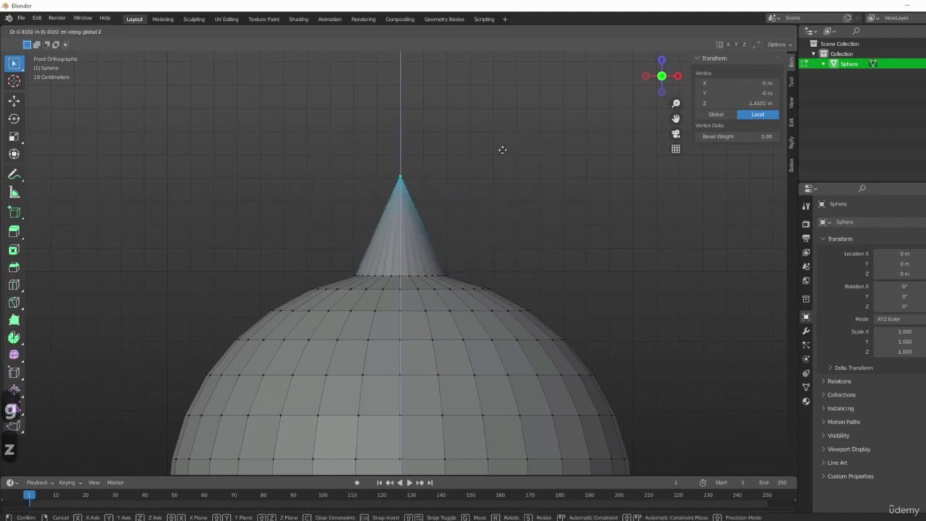
right_click(487, 196)
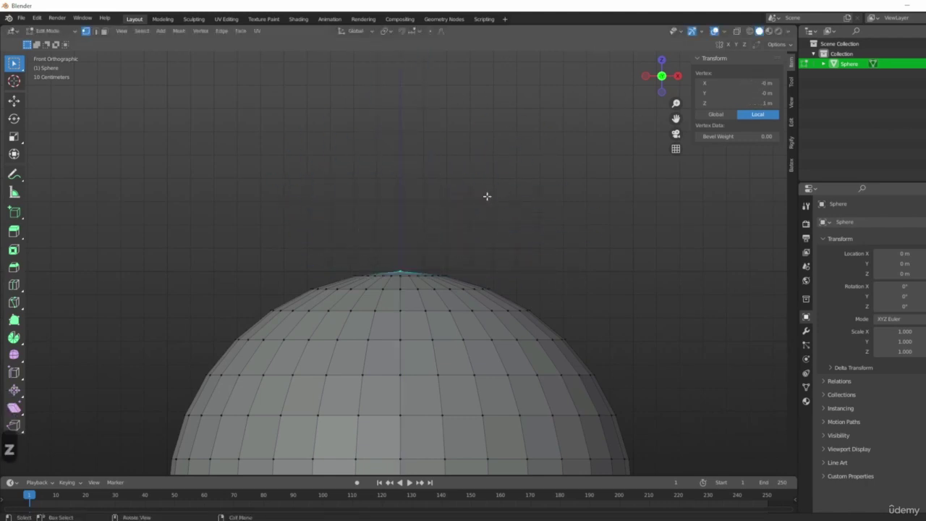
- Move the top pole vertex straight up along Z by about 1 m to form a pointed spike
scroll(487, 196, "down", 4)
middle_click_drag(552, 145, 504, 236, "shift")
key("g")
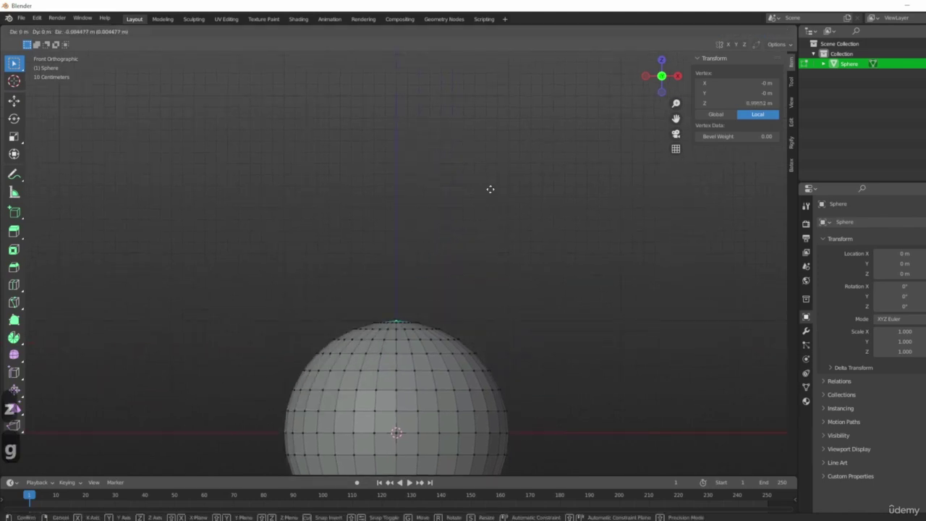
key("z")
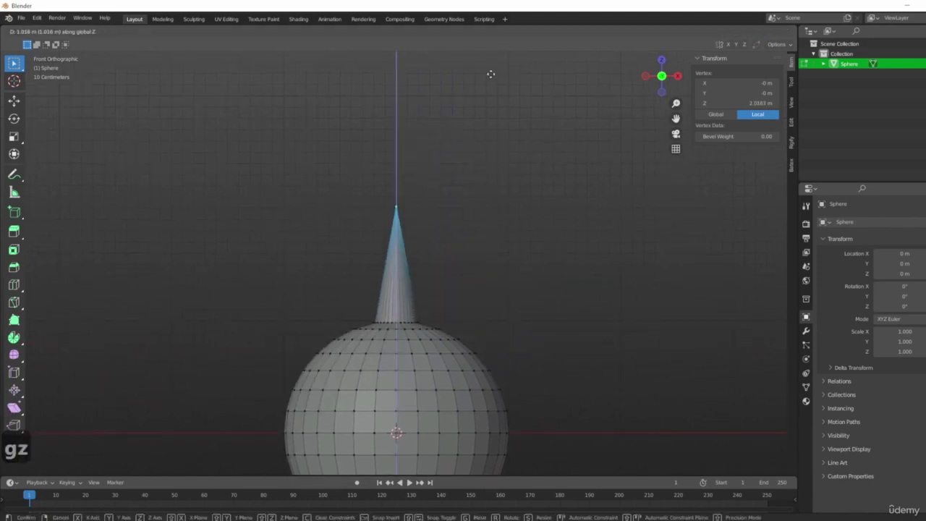
left_click(491, 75)
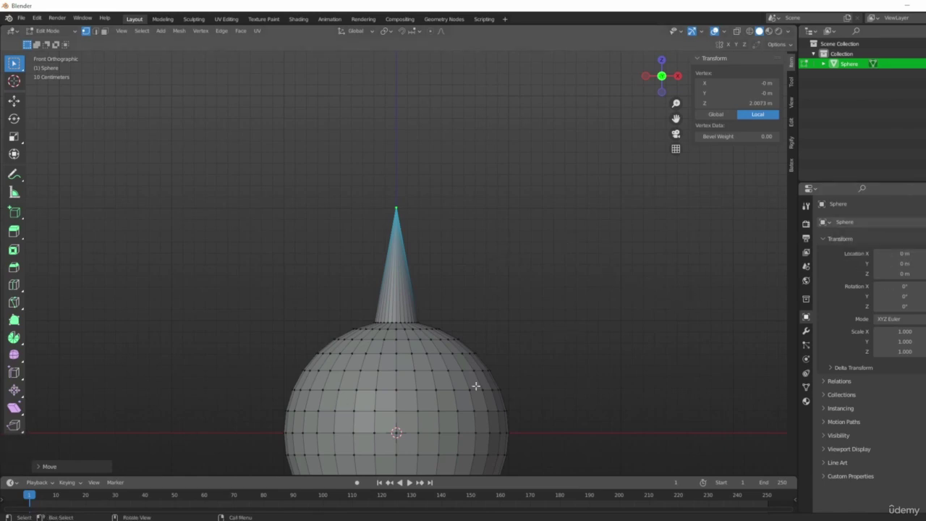
- Select the vertex loop around the spike's base and raise it along Z to about 1.76 m, near the tip
middle_click_drag(508, 210, 476, 311)
scroll(399, 290, "up", 3)
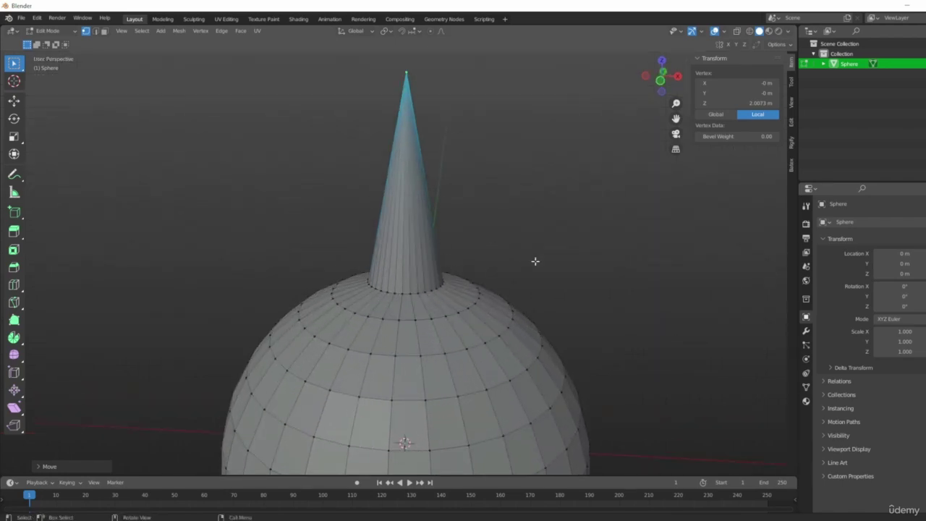
scroll(406, 287, "up", 3)
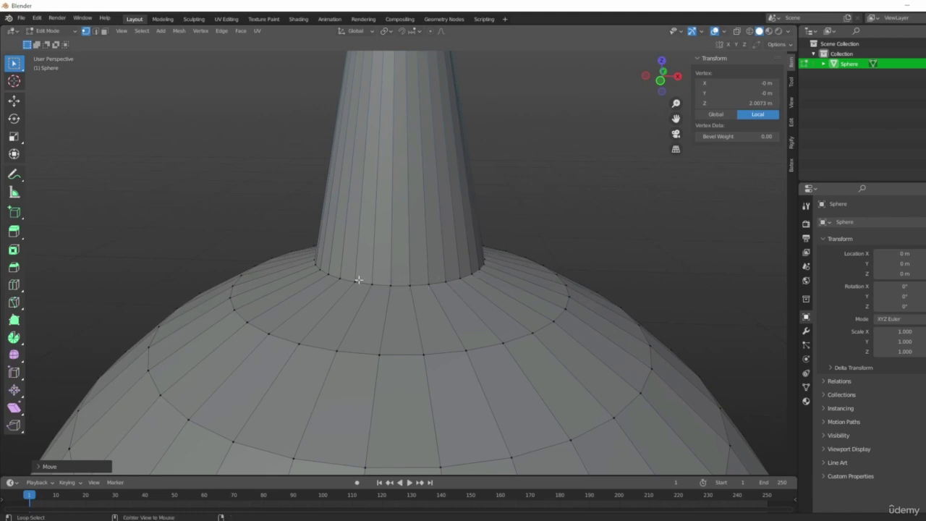
left_click(404, 285, "alt")
scroll(403, 287, "down", 5, "alt")
middle_click_drag(403, 290, 492, 306)
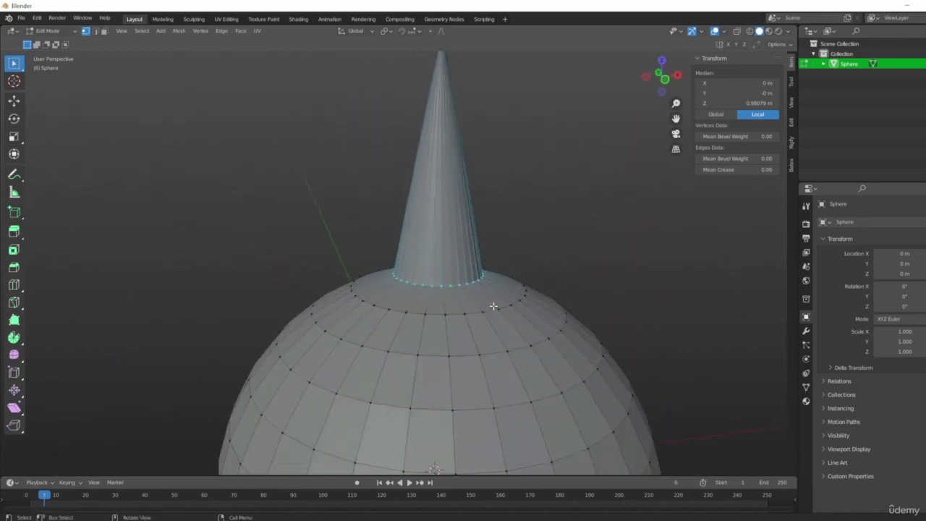
key("KP_1")
scroll(502, 305, "down", 4)
middle_click_drag(548, 201, 524, 199, "shift")
middle_click_drag(559, 252, 535, 285, "shift")
scroll(532, 289, "up", 2)
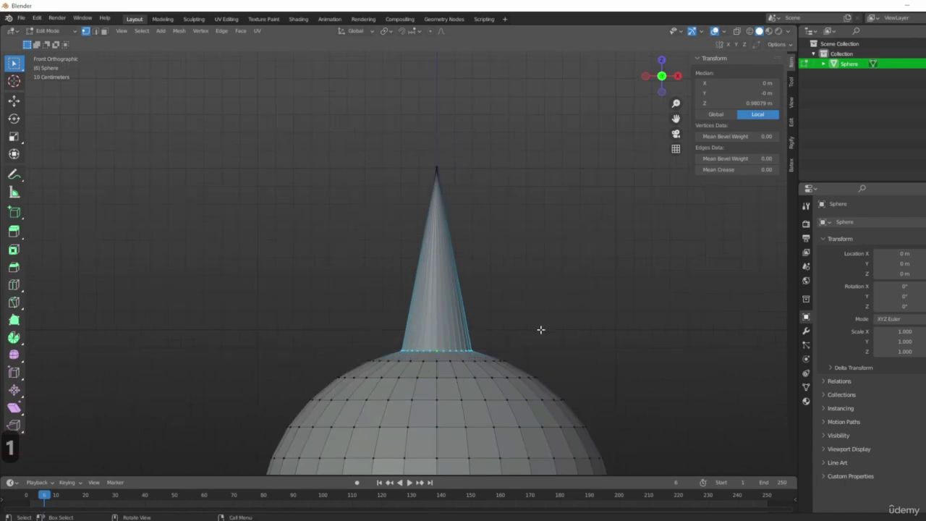
key("g")
key("z")
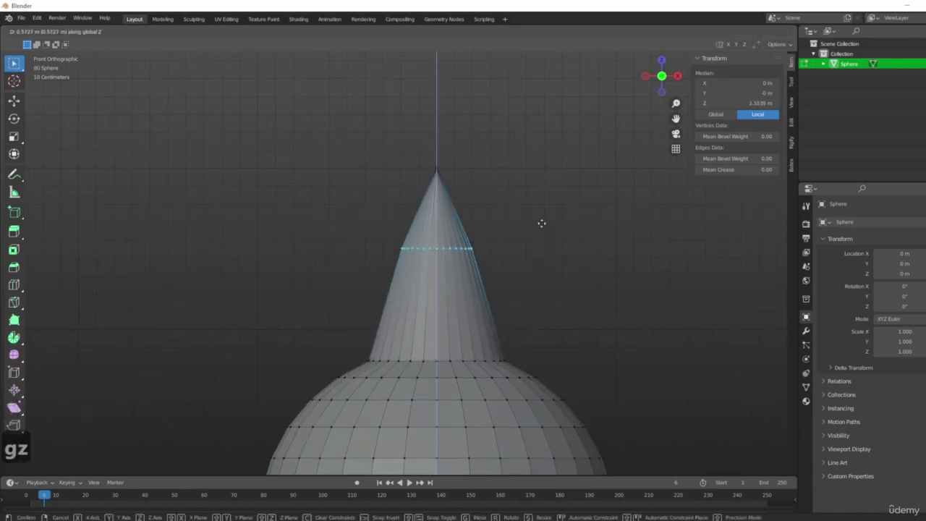
left_click(539, 190)
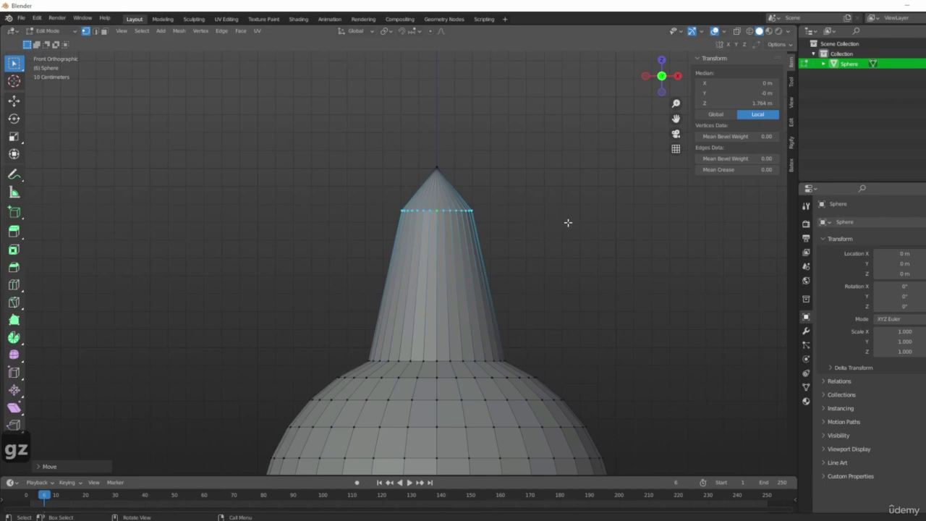
- Scale the raised loop down to roughly half its width so the shape tapers evenly toward the tip
key("s")
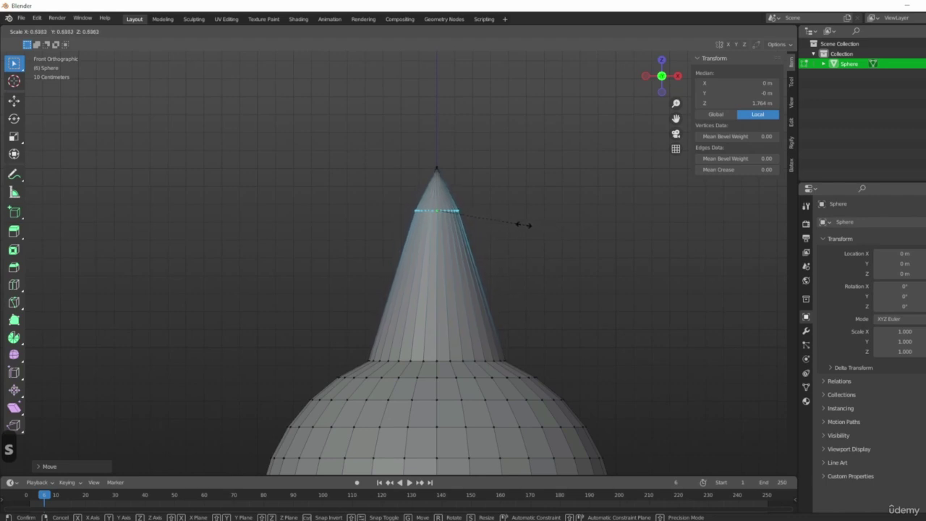
left_click(500, 224)
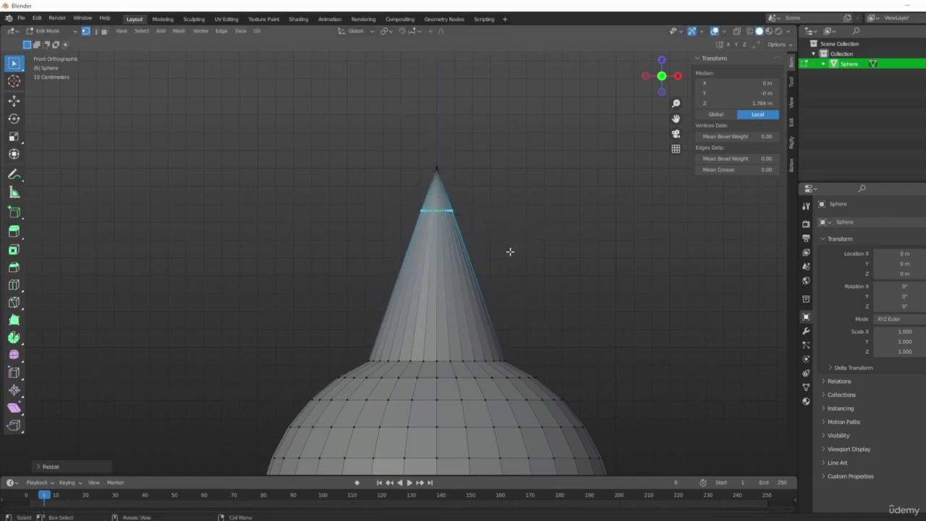
scroll(502, 330, "down", 3)
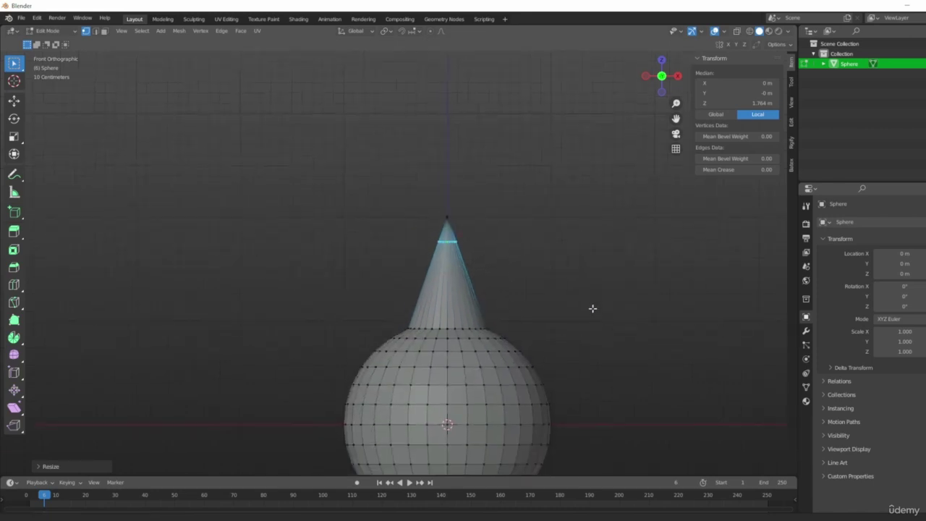
middle_click_drag(592, 308, 576, 215, "shift")
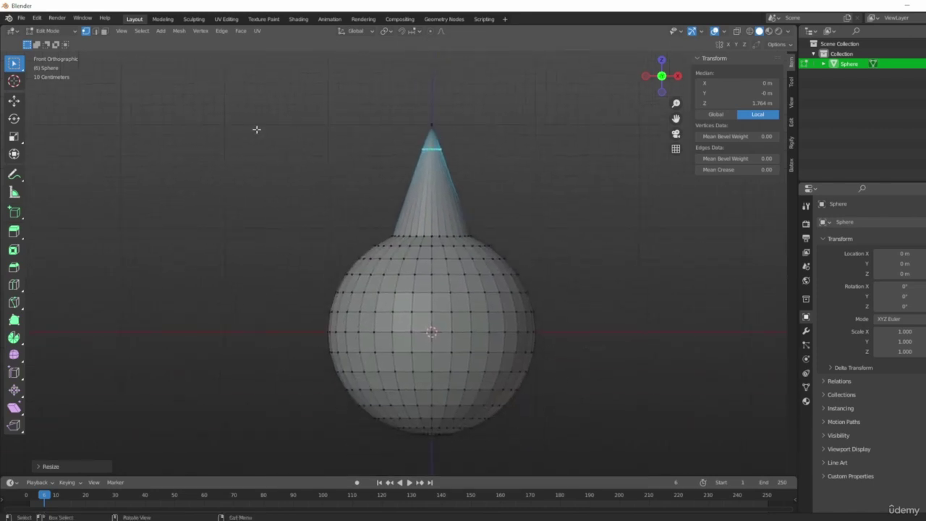
- Raise the vertex loop at the cone's base along Z to just below the uppermost loop and scale it down
scroll(417, 143, "up", 6)
middle_click_drag(490, 208, 396, 161, "shift")
left_click(407, 367, "alt")
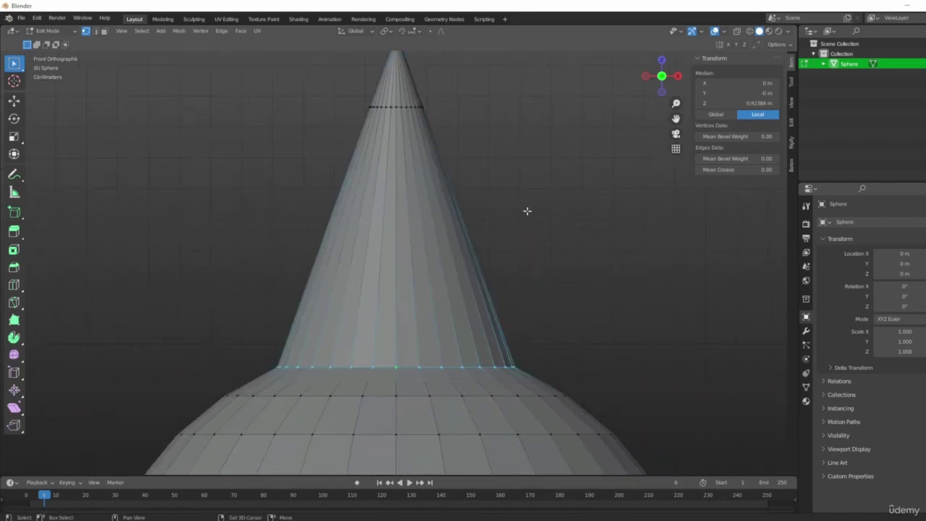
middle_click_drag(527, 211, 505, 258, "shift")
key("g")
key("z")
left_click(499, 70)
key("s")
left_click(481, 272)
- Raise the next vertex loop down along Z to about 1.27 m and scale it to about 0.57
middle_click_drag(522, 296, 486, 145, "shift")
left_click(494, 296, "alt")
key("g")
key("z")
left_click(500, 180)
key("s")
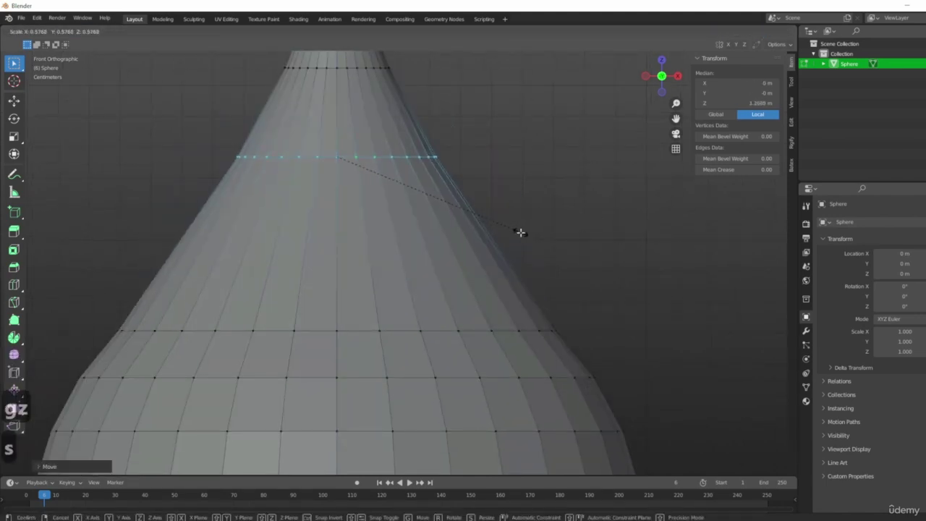
left_click(517, 233)
- Raise the following vertex loop along Z to about 0.97 m and scale it down slightly to smooth the drop's shoulder
scroll(470, 256, "down", 5)
middle_click_drag(429, 278, 402, 246, "shift")
left_click(382, 252, "alt")
key("g")
key("z")
left_click(516, 271)
key("s")
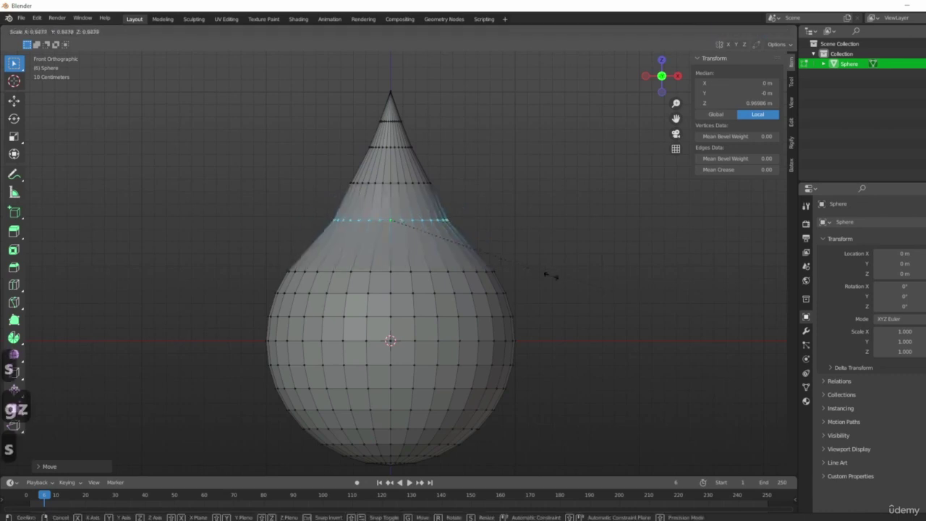
left_click(581, 283)
- Examine the drop's silhouette in Object Mode from an angle and from the front, deselected, and return to Edit Mode
key("Tab")
middle_click_drag(603, 355, 589, 368)
key("Tab")
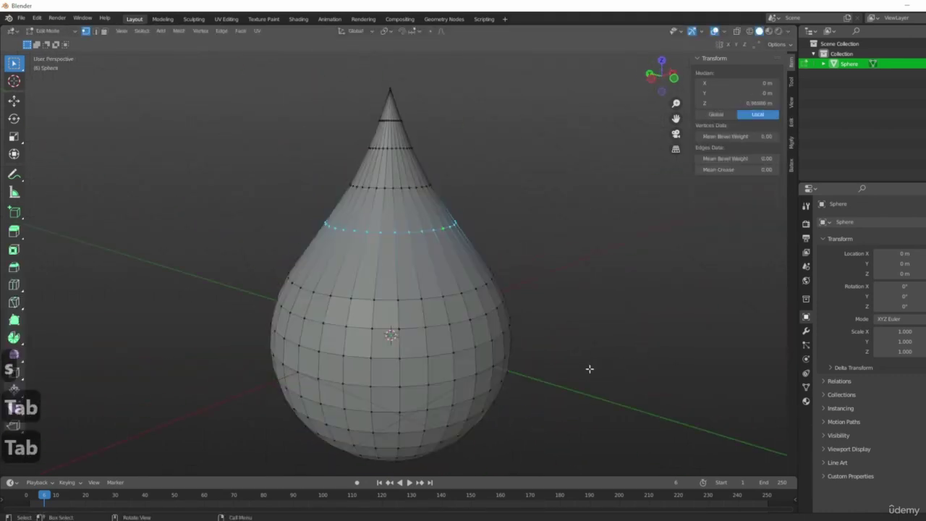
scroll(573, 332, "down", 5)
key("1")
key("Tab")
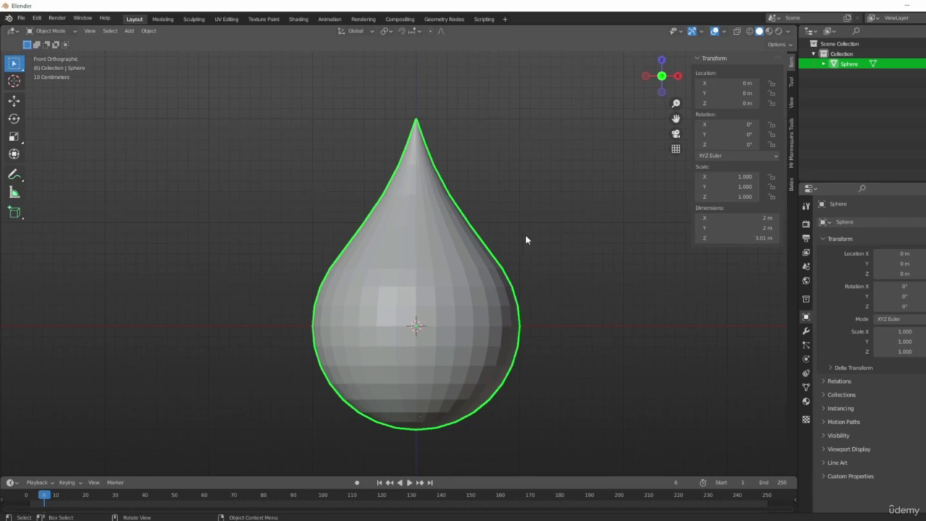
middle_click_drag(475, 261, 551, 279, "shift")
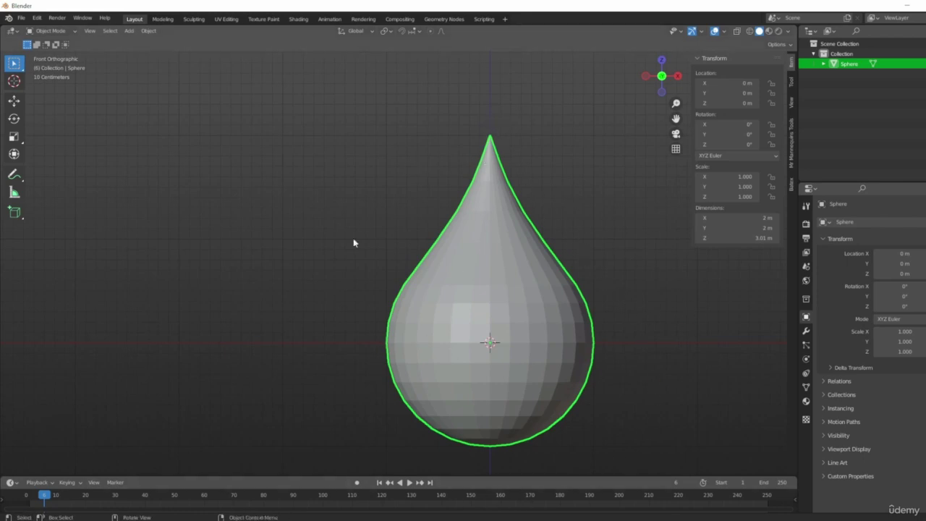
left_click(604, 203)
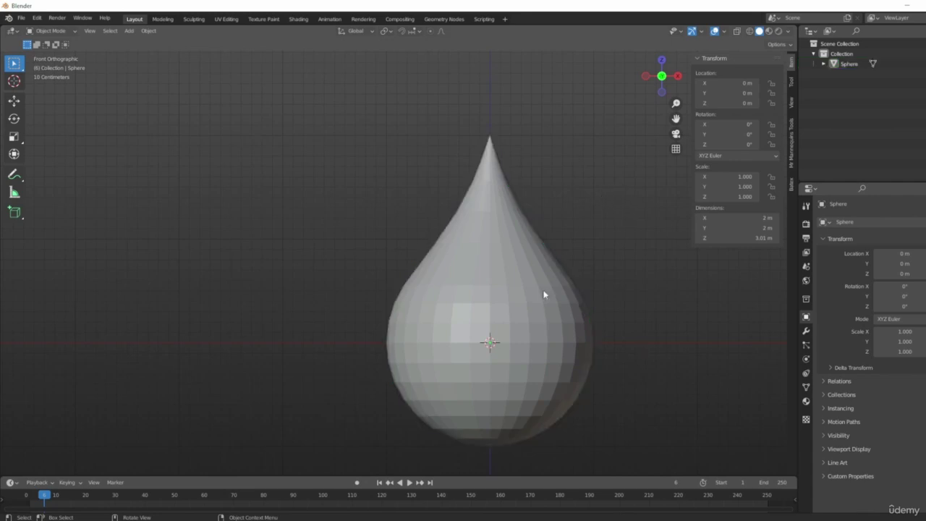
scroll(544, 293, "up", 3)
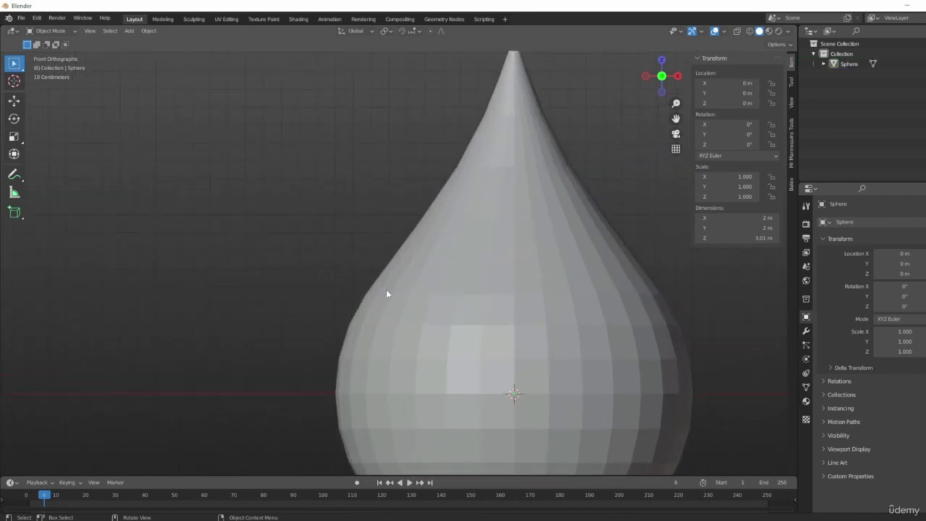
key("Tab")
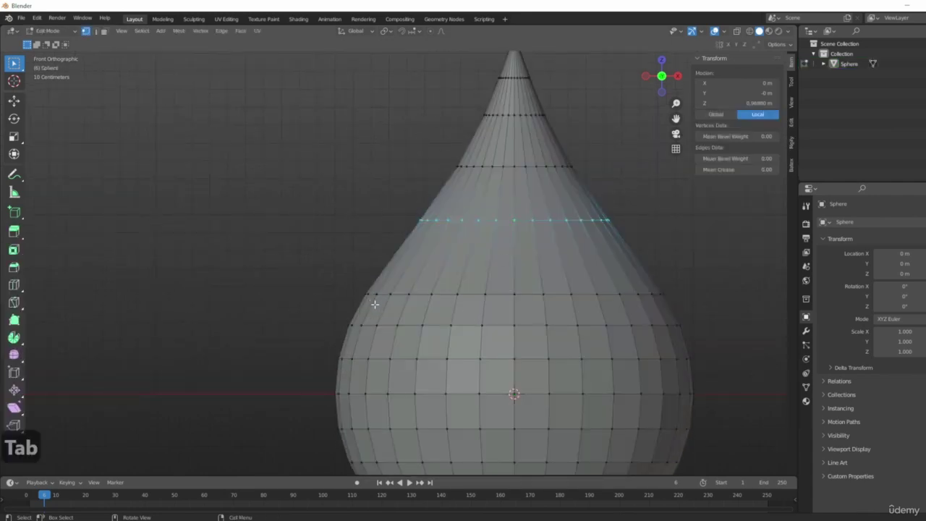
- Compare the whole drop in Edit Mode and Object Mode, from the front and from an angle, and finish in Object Mode
scroll(375, 304, "down", 1)
middle_click_drag(527, 186, 465, 144, "shift")
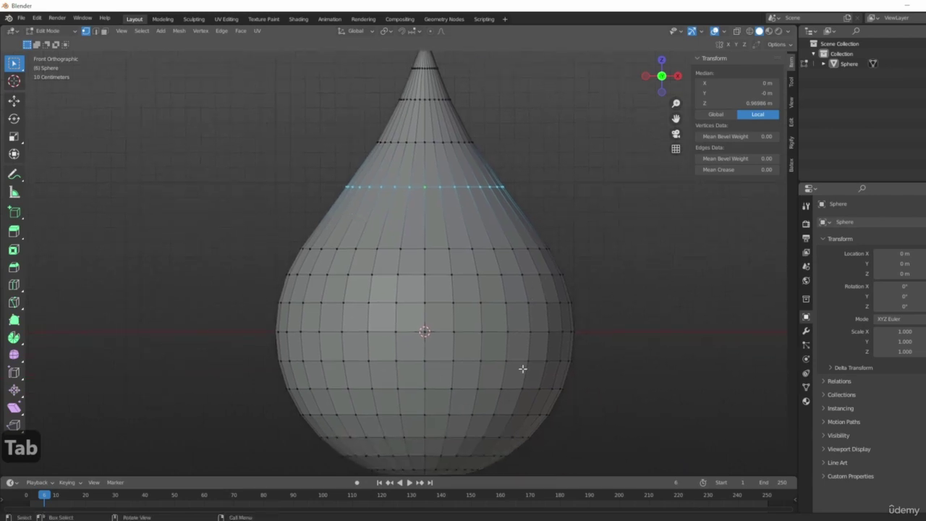
key("Tab")
key("Tab")
middle_click_drag(591, 231, 602, 302)
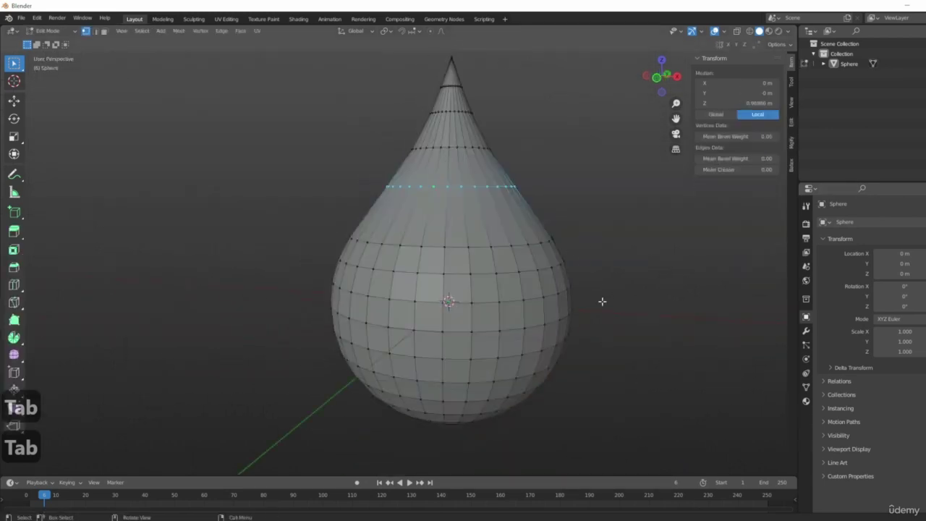
key("Tab")
key("Tab")
key("Tab")
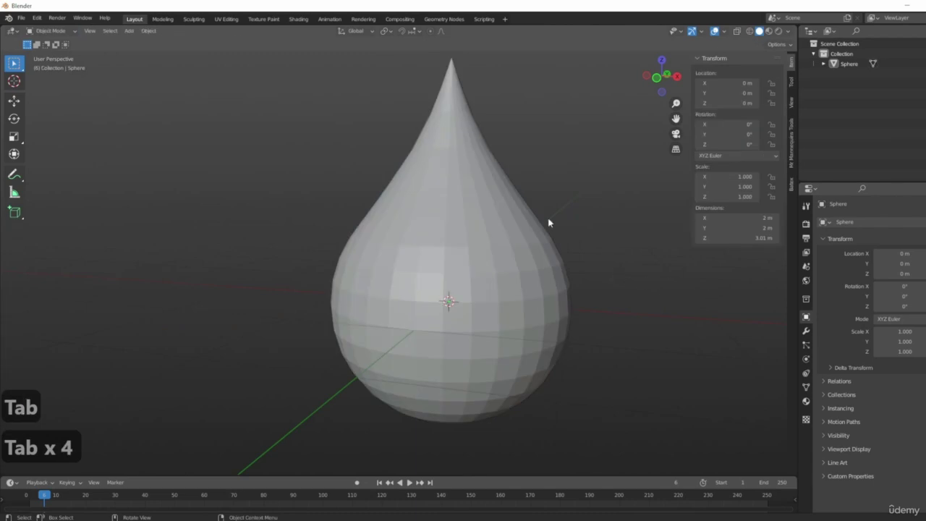
middle_click_drag(548, 223, 546, 262, "shift")
key("Tab")
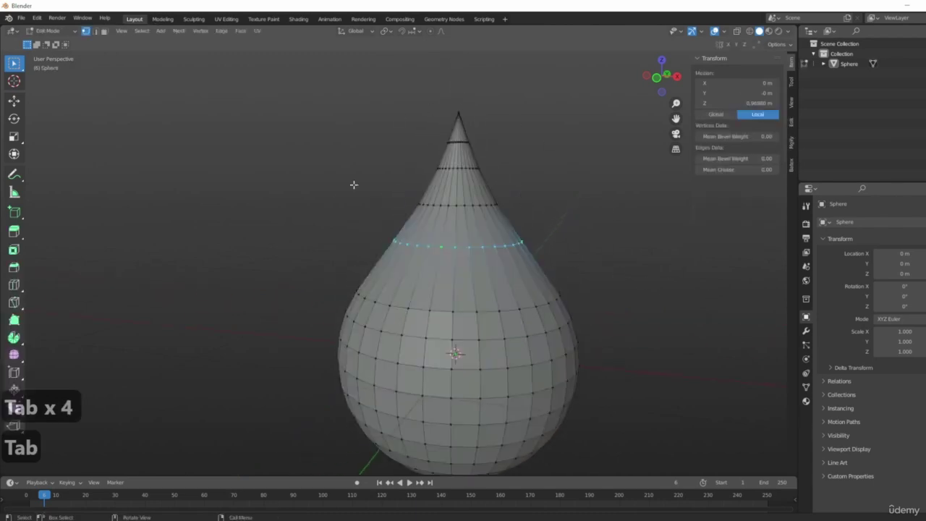
key("Tab")
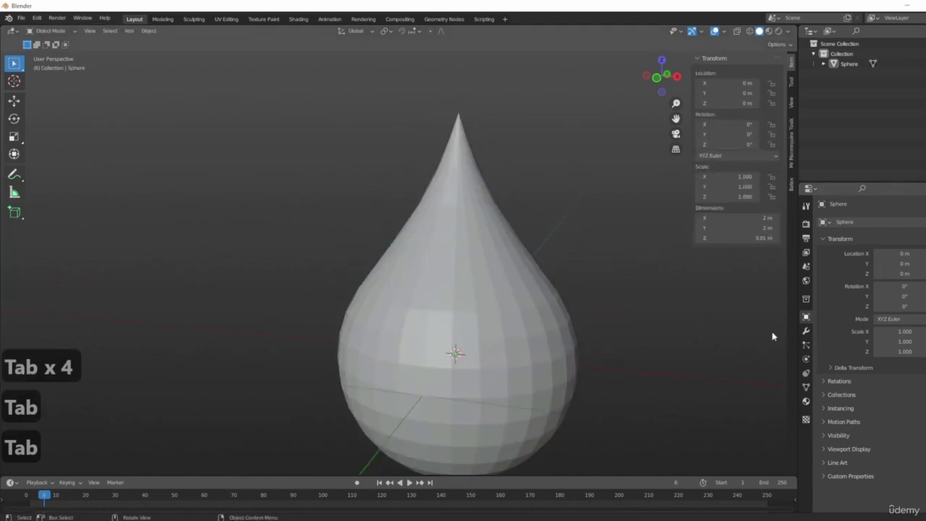
key("Return")
key("Return")
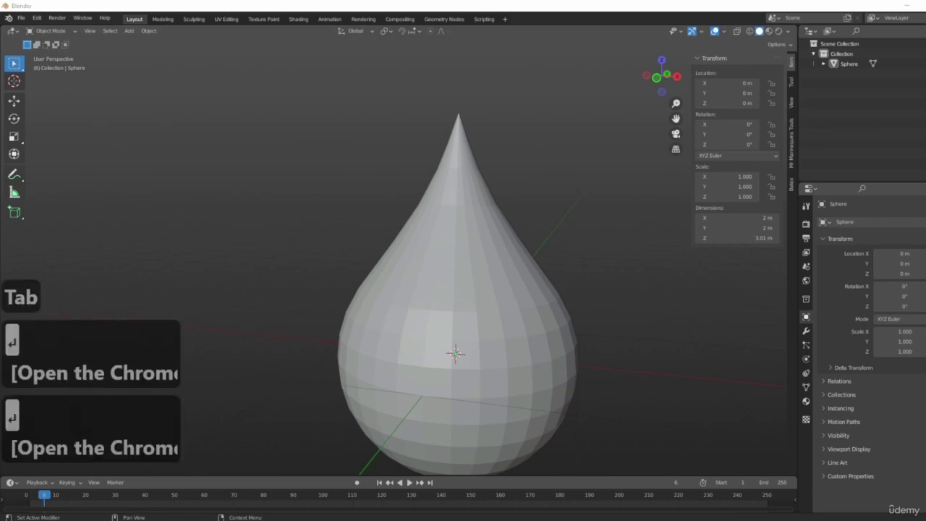
- Select the drop and move it along the negative X axis to about -3.06 m
left_click(550, 376)
scroll(736, 383, "down", 3)
middle_click_drag(736, 383, 676, 325, "shift")
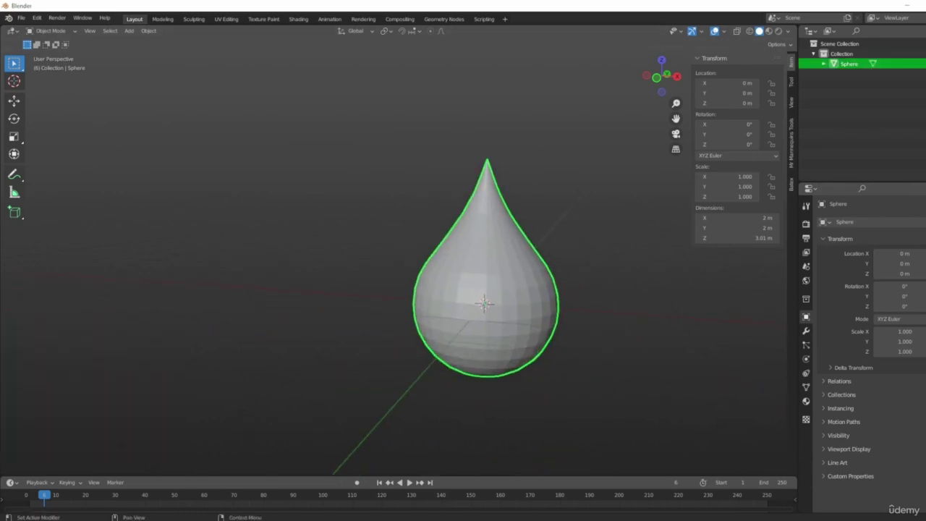
key("ctrl+z")
key("KP_1")
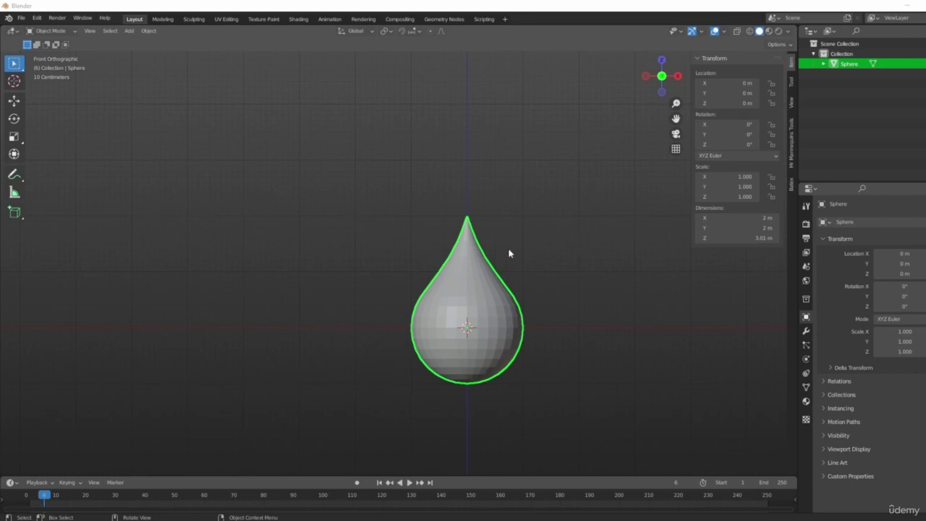
middle_click_drag(508, 254, 404, 149)
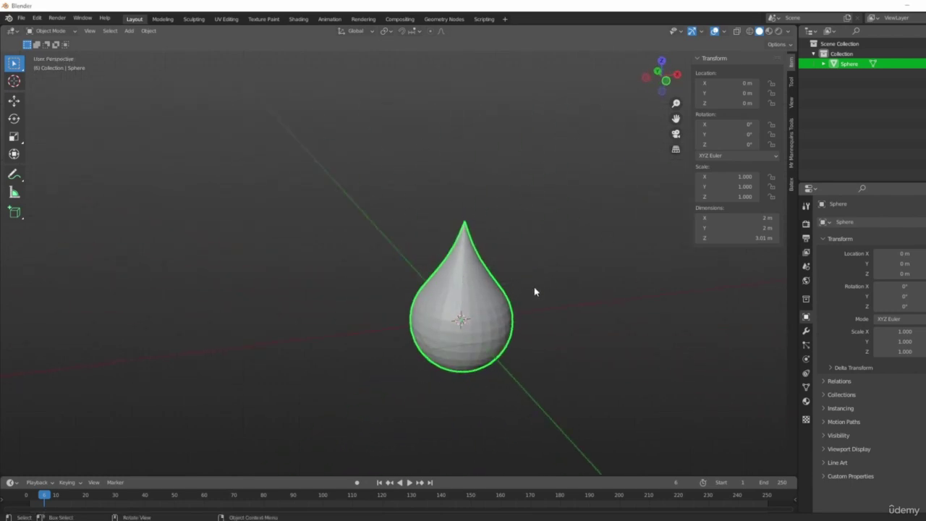
middle_click_drag(535, 289, 514, 289)
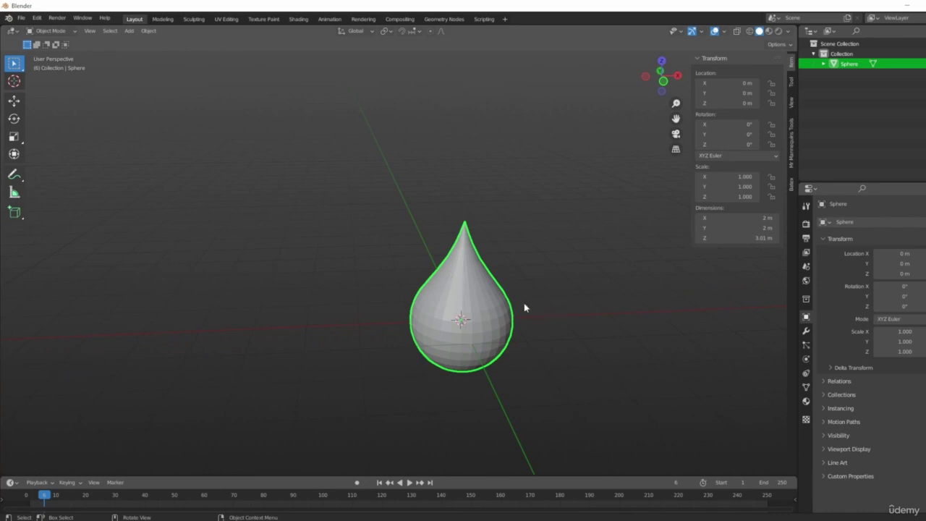
key("g")
key("x")
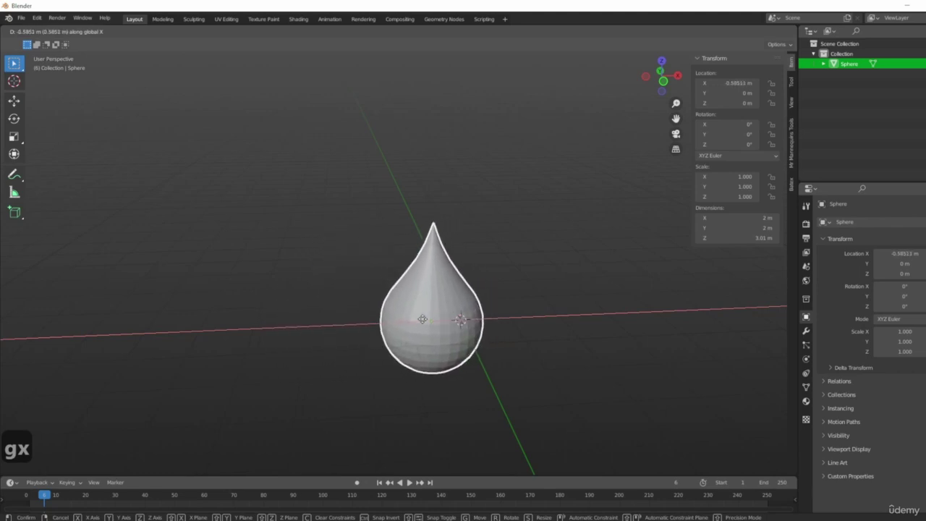
left_click(302, 320)
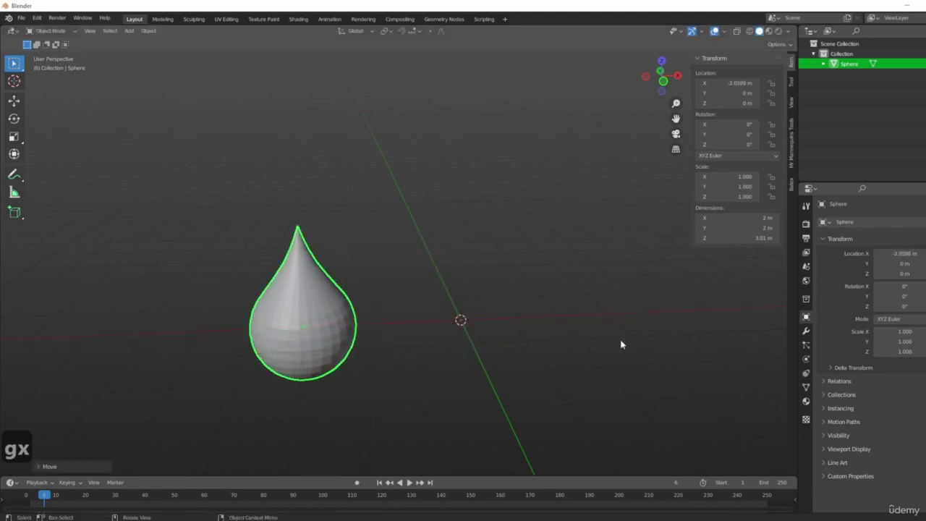
- Add a new UV sphere at the world origin beside the drop
middle_click_drag(575, 322, 488, 296, "shift")
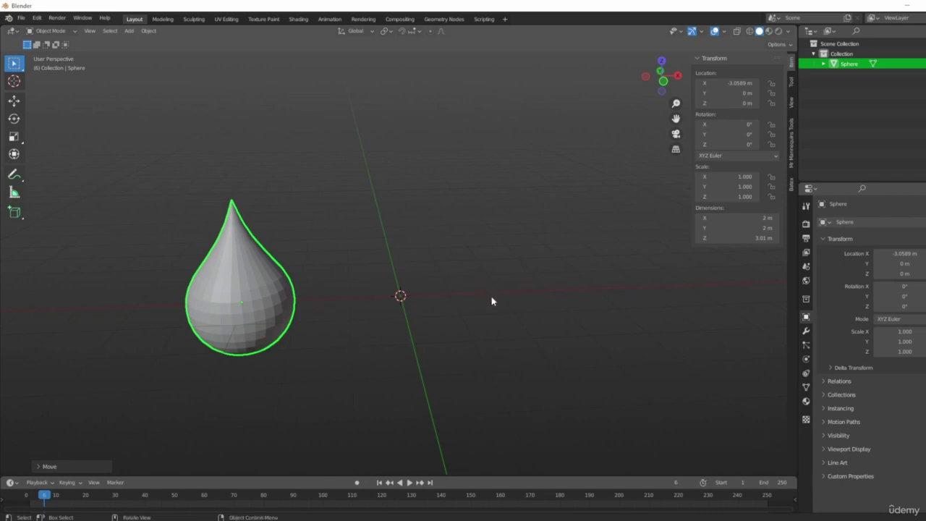
key("shift+a")
mouse_move(430, 270)
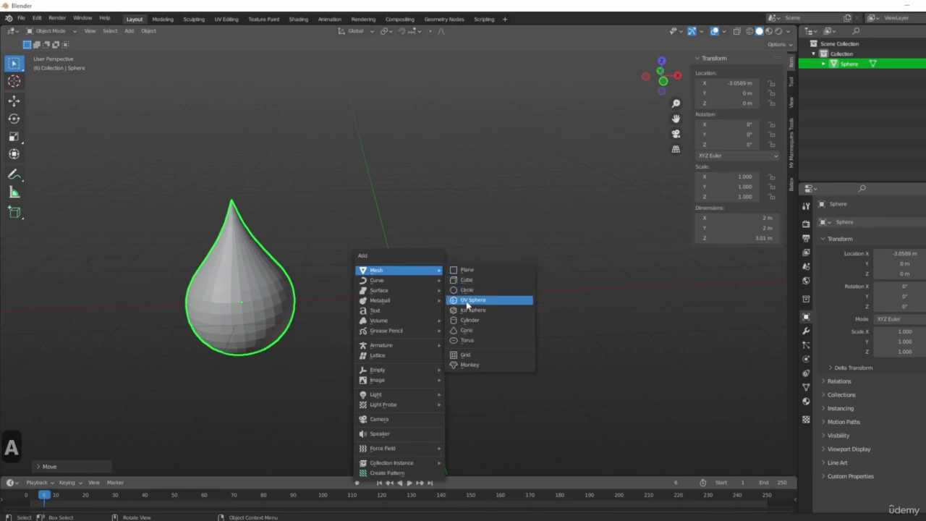
left_click(469, 301)
middle_click_drag(504, 263, 424, 291)
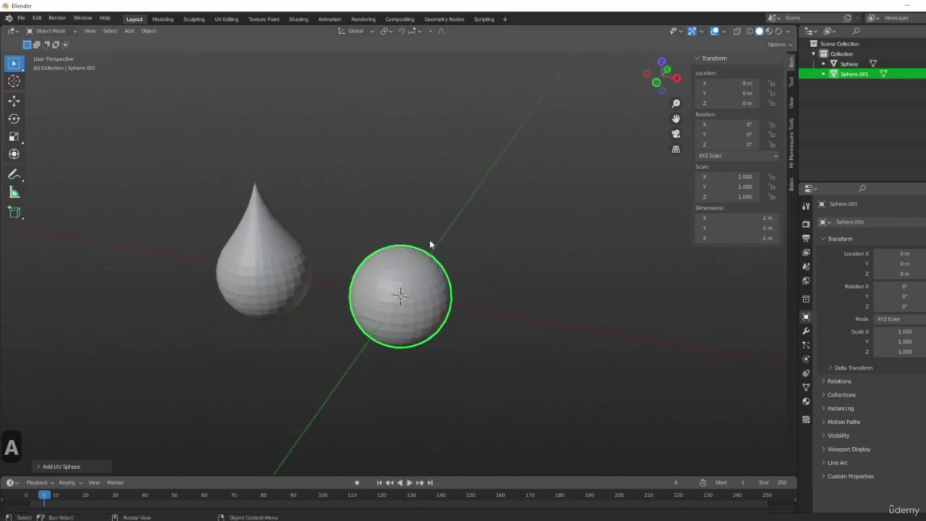
middle_click_drag(430, 245, 327, 285, "shift")
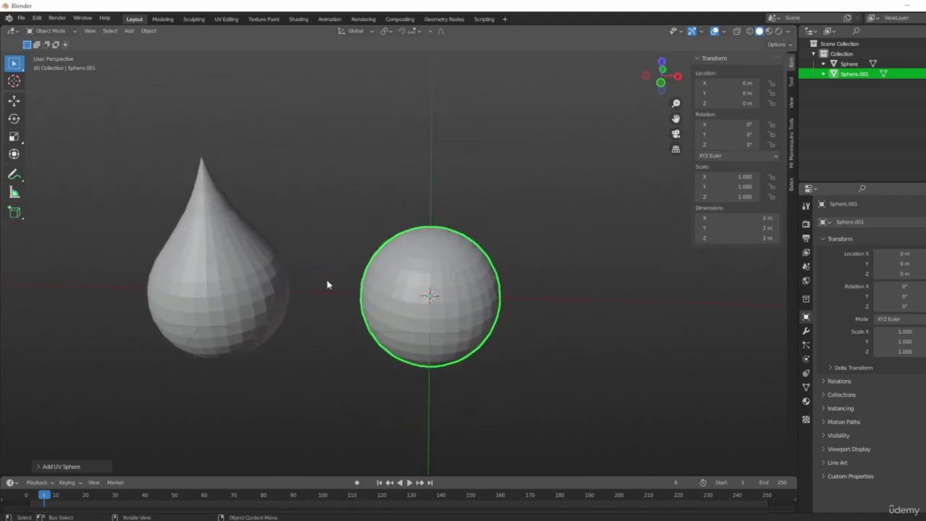
- Select only the top vertex of the new sphere in Edit Mode
key("Tab")
scroll(467, 246, "up", 2)
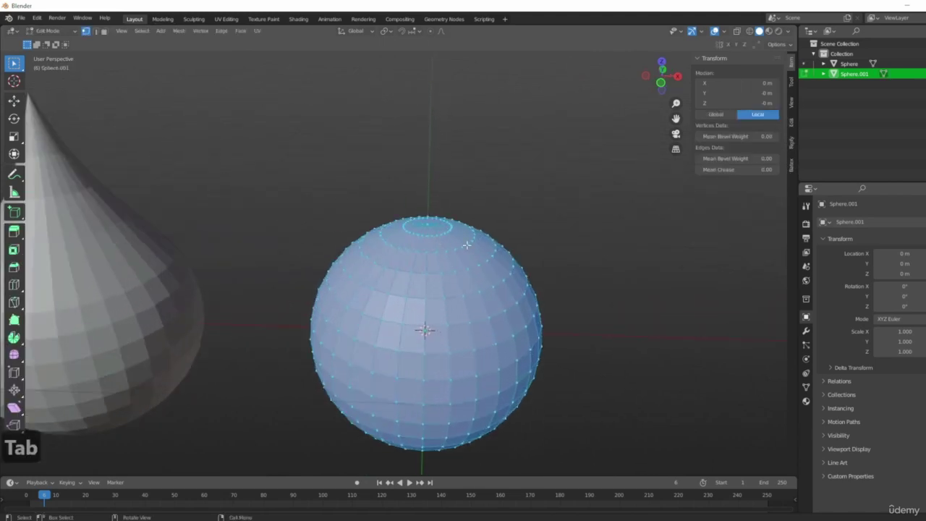
left_click(427, 223)
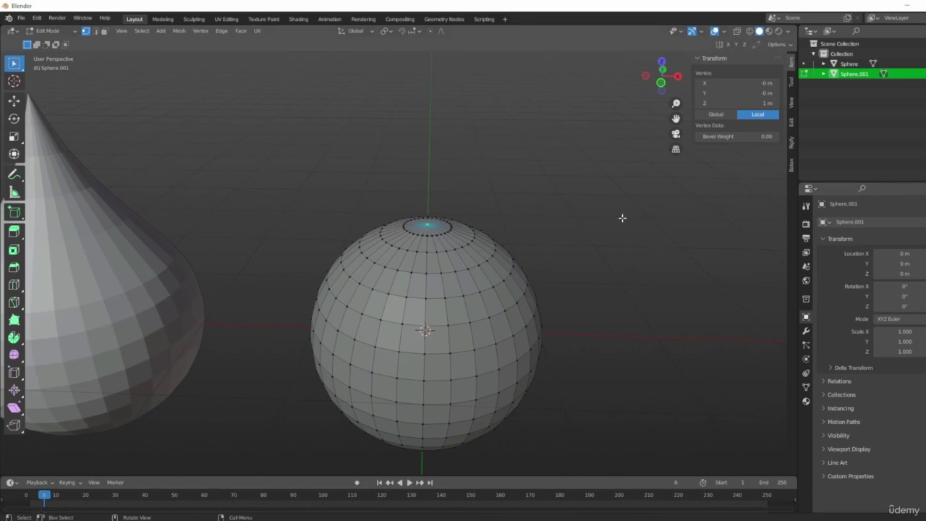
- Turn on proportional editing and frame the drop and the new sphere in front view
key("o")
left_click(430, 32)
left_click(431, 31)
left_click(430, 32)
key("1")
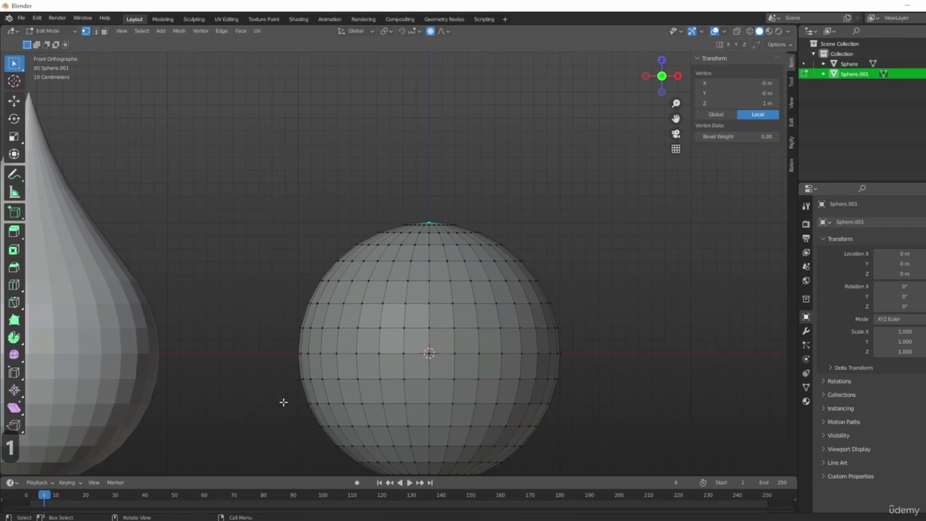
scroll(548, 271, "down", 5)
middle_click_drag(548, 271, 508, 256, "shift")
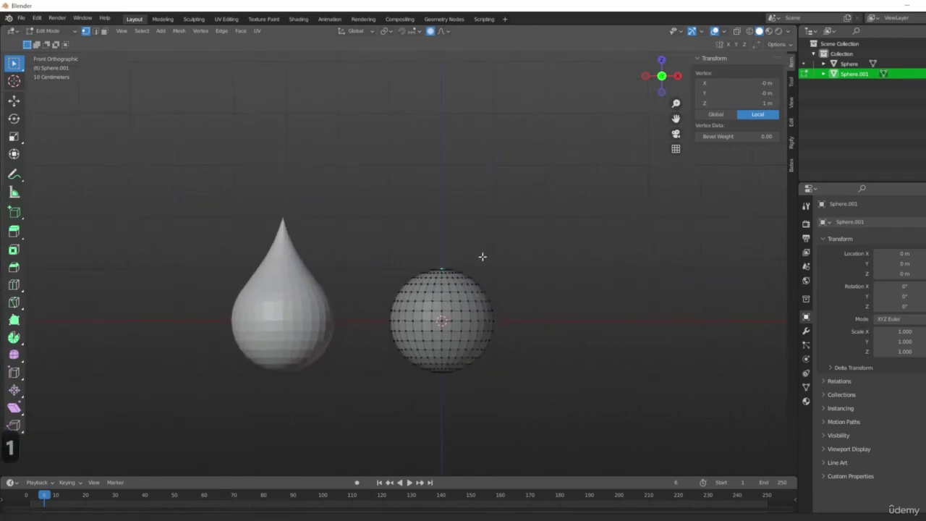
scroll(482, 259, "up", 3)
middle_click_drag(495, 256, 504, 247, "shift")
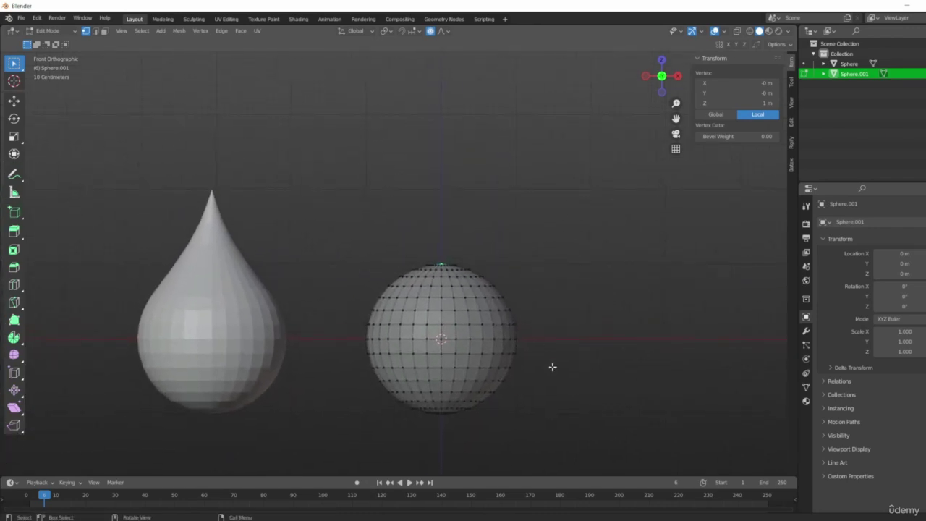
- Try raising the top vertex along Z by about 0.99 m with a 1 m smooth proportional size, and undo the move
key("g")
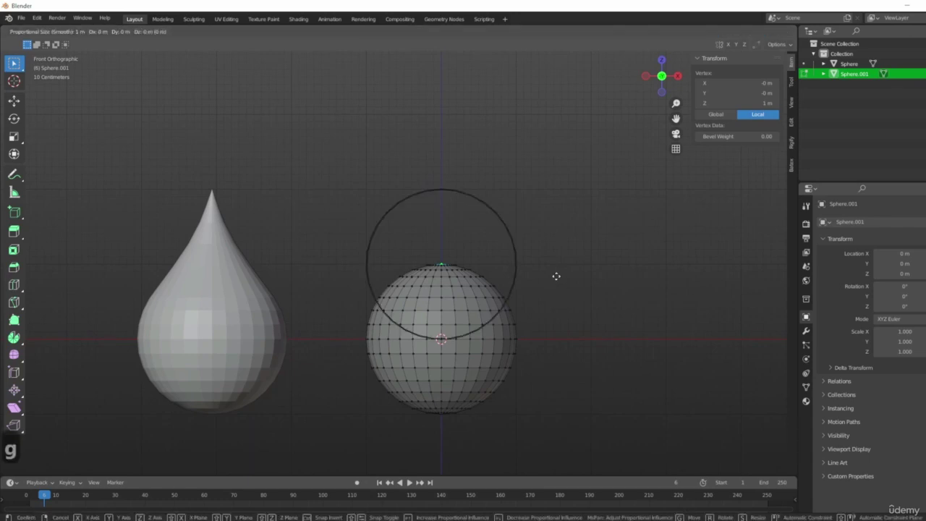
key("z")
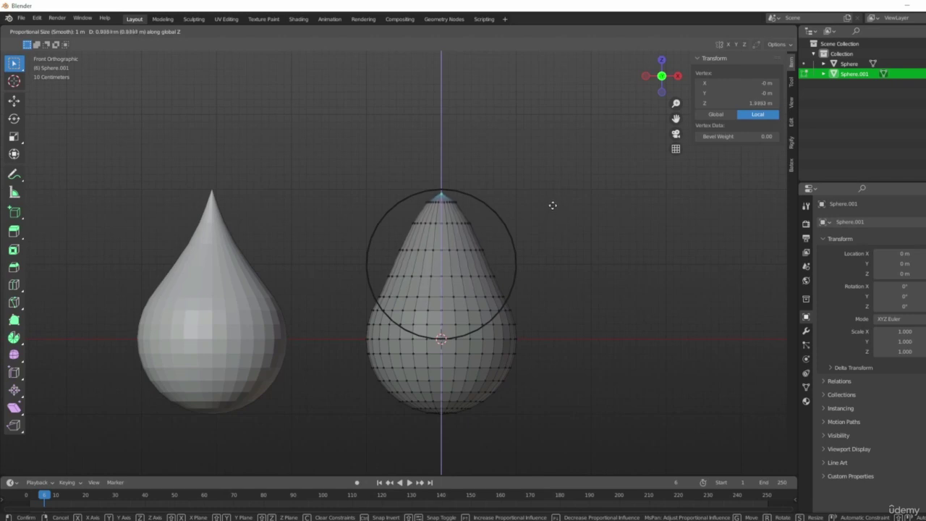
left_click(553, 202)
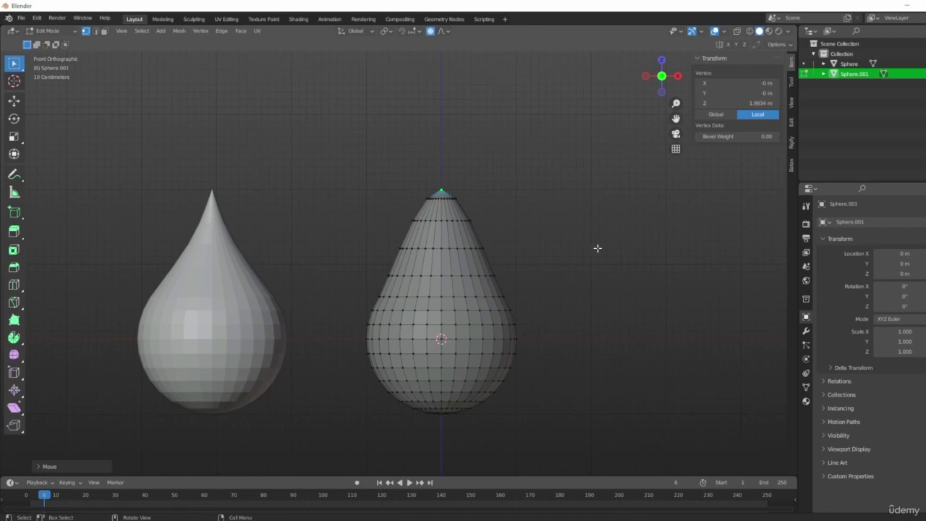
key("ctrl+z")
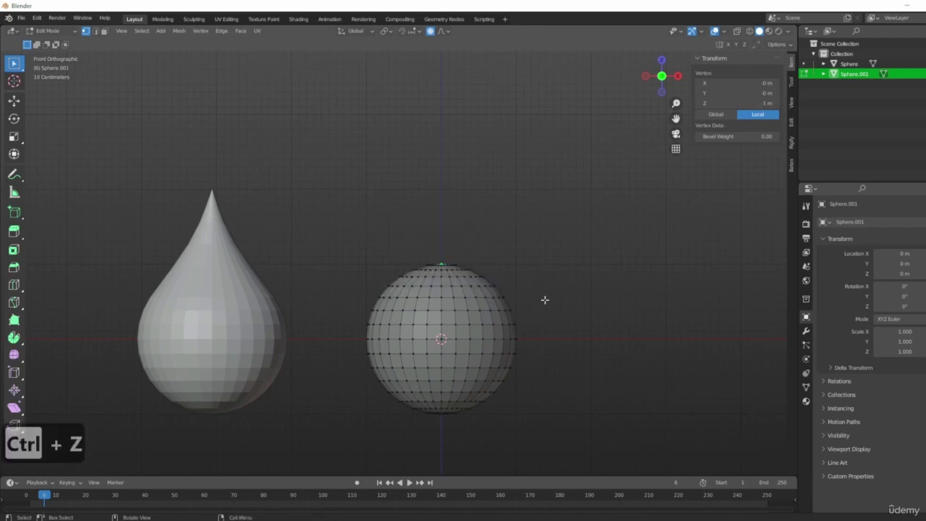
- Raise the top vertex about 0.99 m along Z, using smooth proportional editing with an influence size of about 0.91 m
key("g")
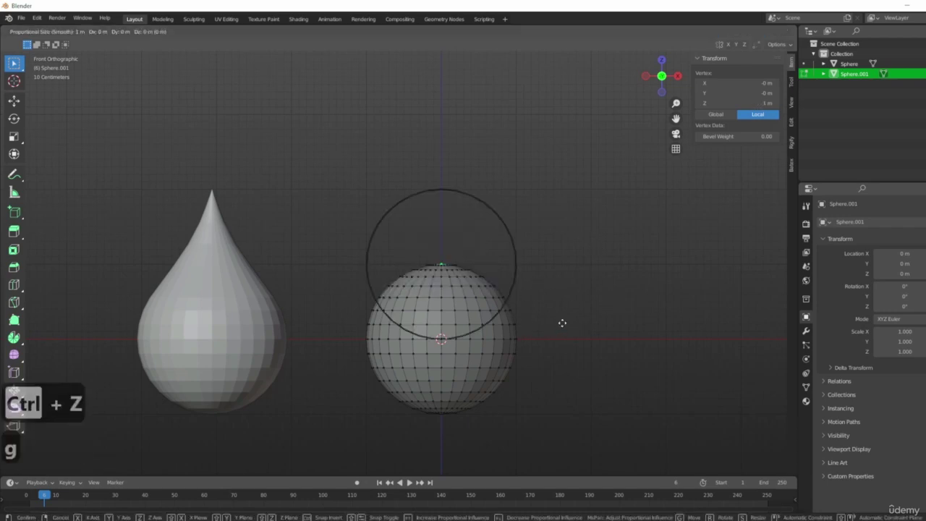
key("z")
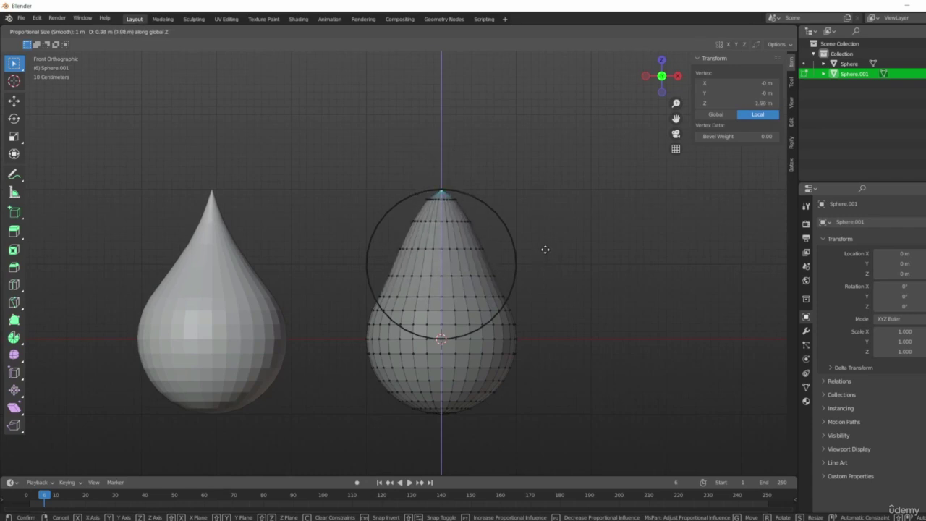
scroll(545, 252, "down", 6)
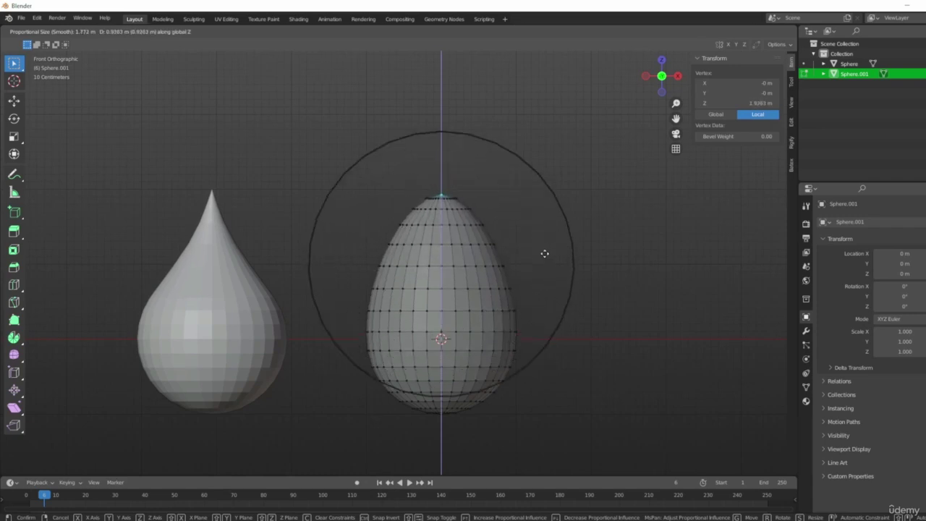
scroll(545, 253, "down", 4)
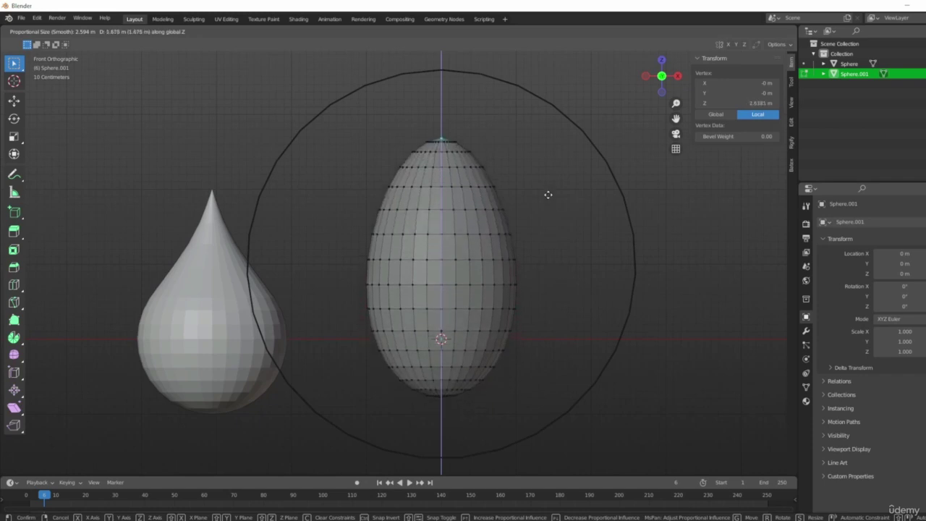
scroll(545, 217, "up", 11)
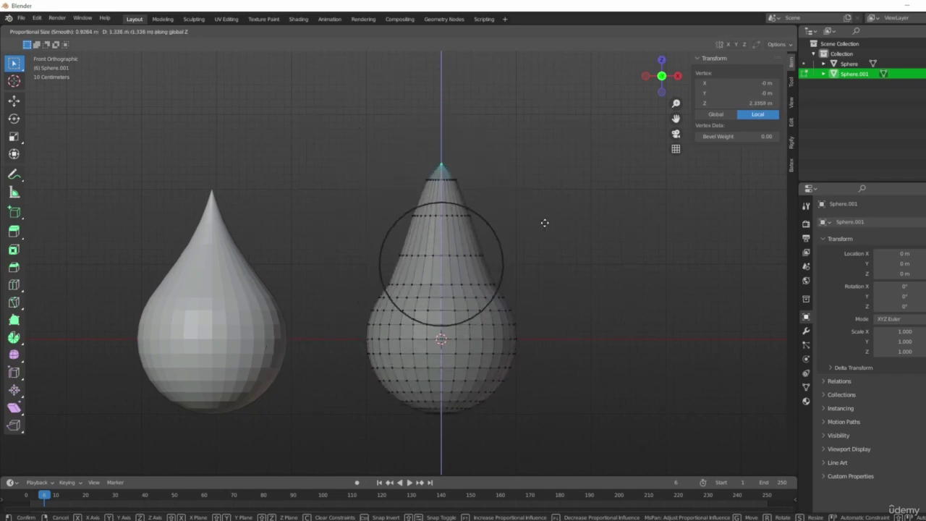
scroll(544, 225, "up", 7)
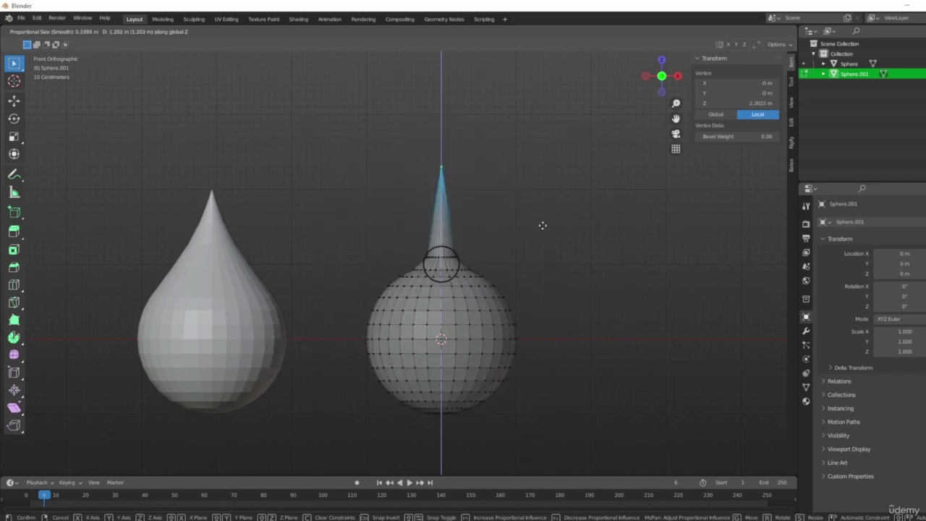
scroll(542, 227, "up", 12)
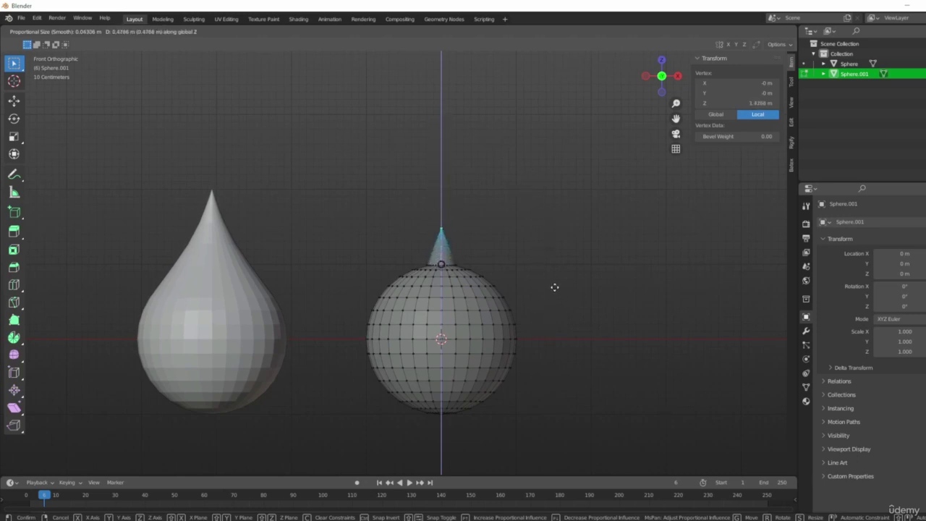
scroll(554, 286, "down", 15)
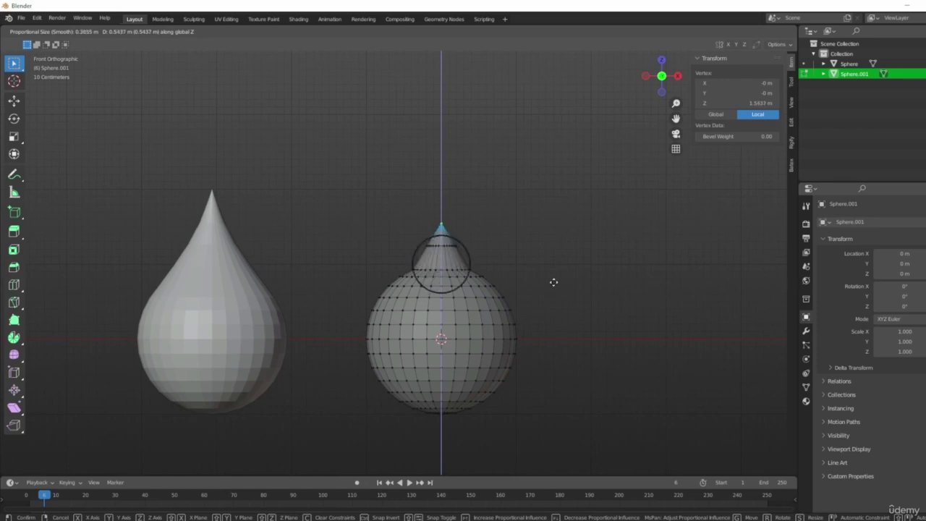
scroll(554, 283, "down", 8)
scroll(548, 283, "up", 5)
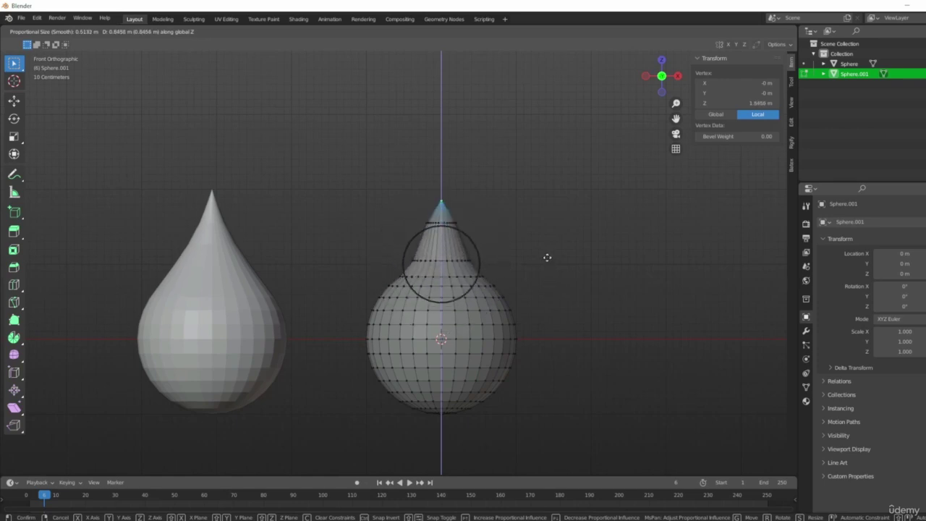
scroll(548, 257, "down", 2)
scroll(546, 252, "down", 3)
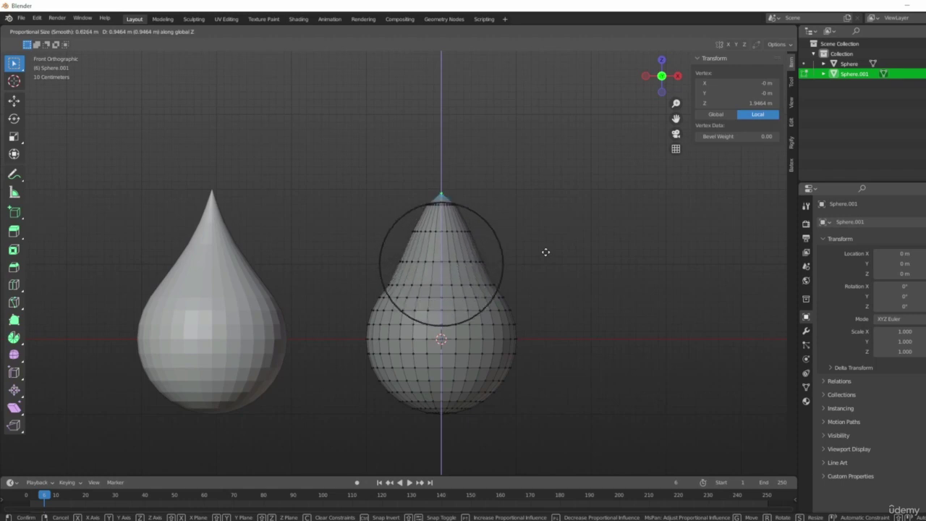
scroll(546, 252, "down", 1)
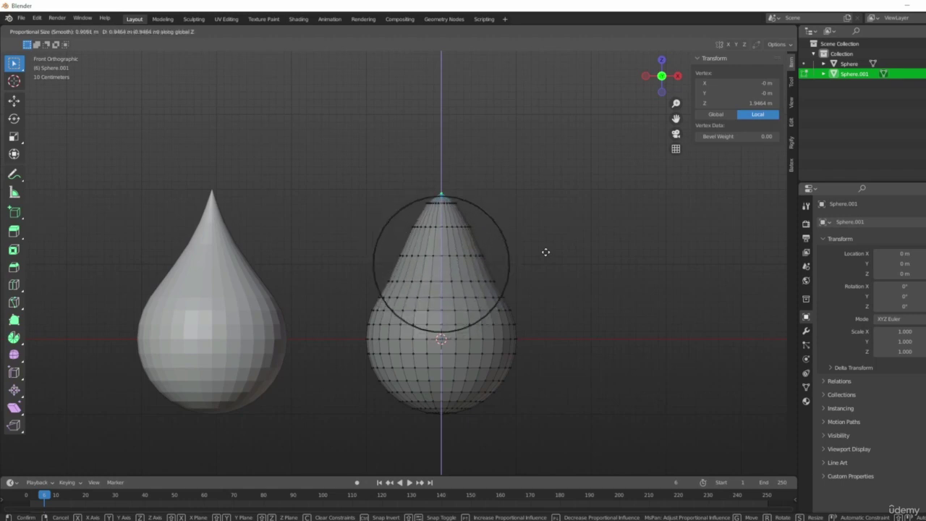
left_click(548, 249)
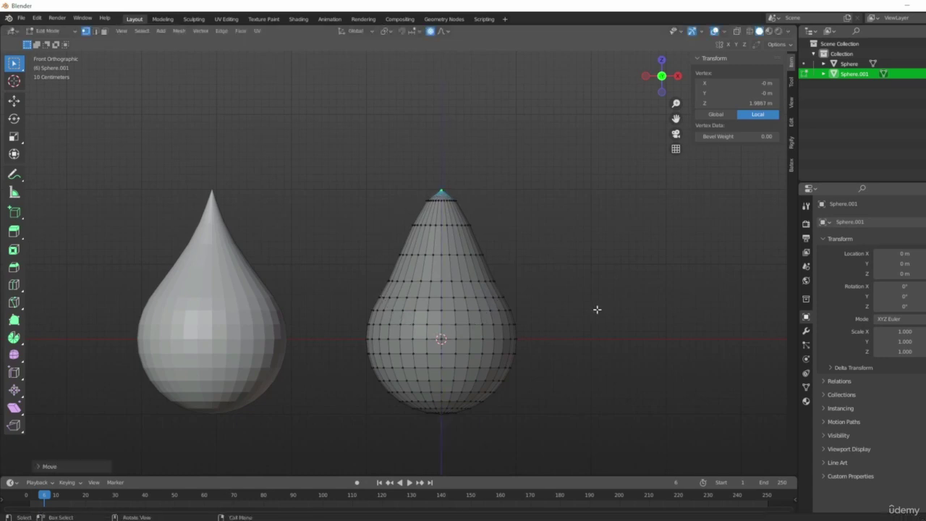
- Turn off proportional editing and scale in the first edge loop below the tip of the second drop
scroll(499, 214, "up", 4)
key("o")
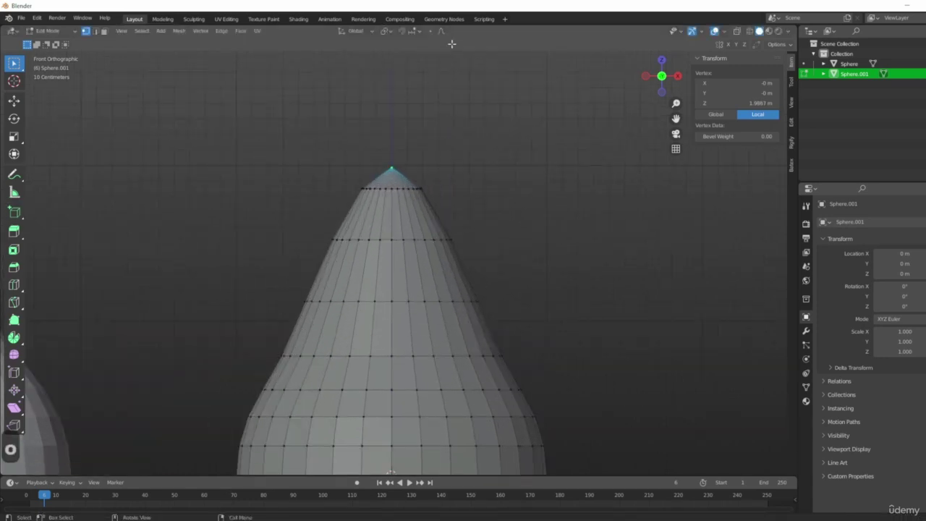
middle_click_drag(531, 245, 609, 203, "shift")
scroll(494, 155, "up", 8)
scroll(392, 102, "down", 5)
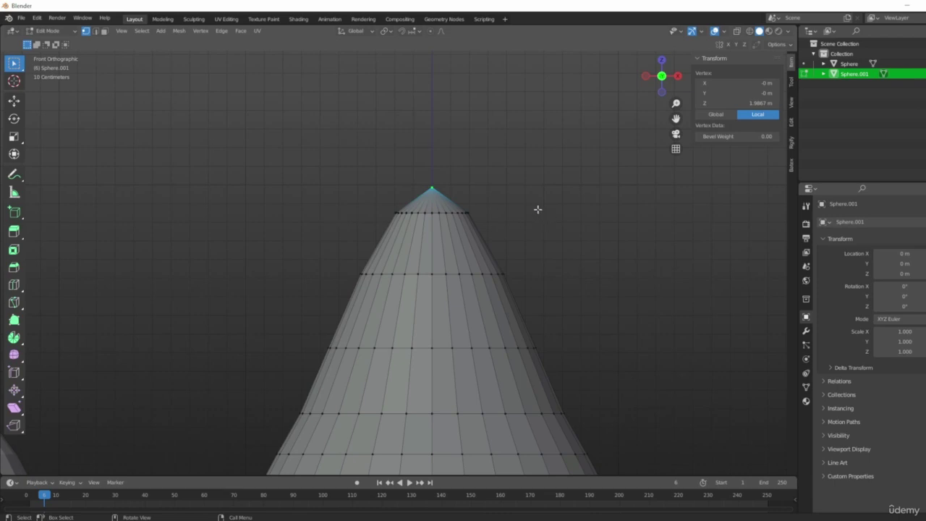
scroll(455, 268, "up", 10)
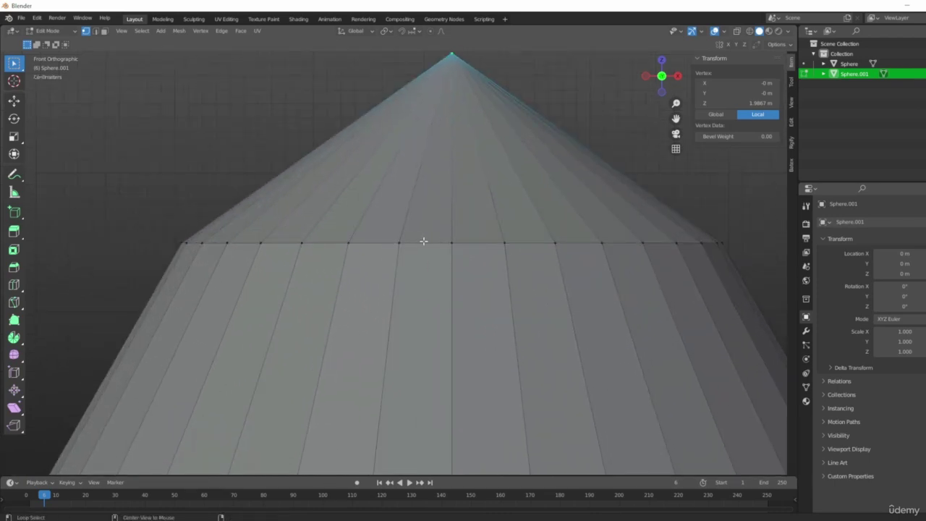
left_click(424, 241, "alt")
scroll(517, 273, "down", 6)
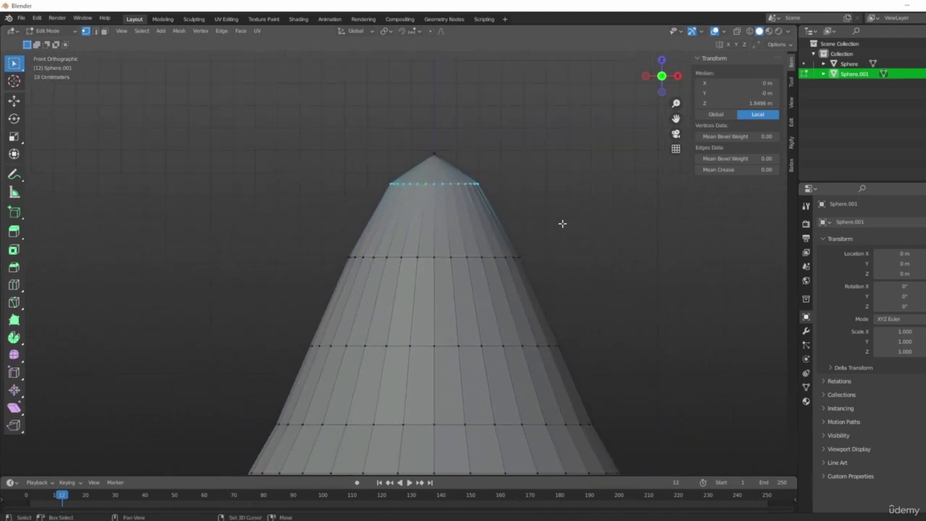
middle_click_drag(562, 224, 540, 219, "shift")
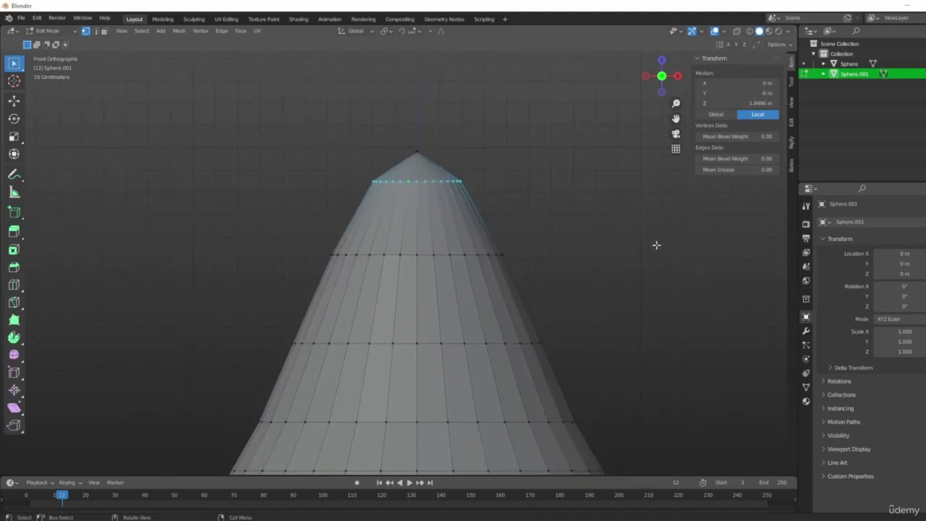
key("s")
left_click(561, 225)
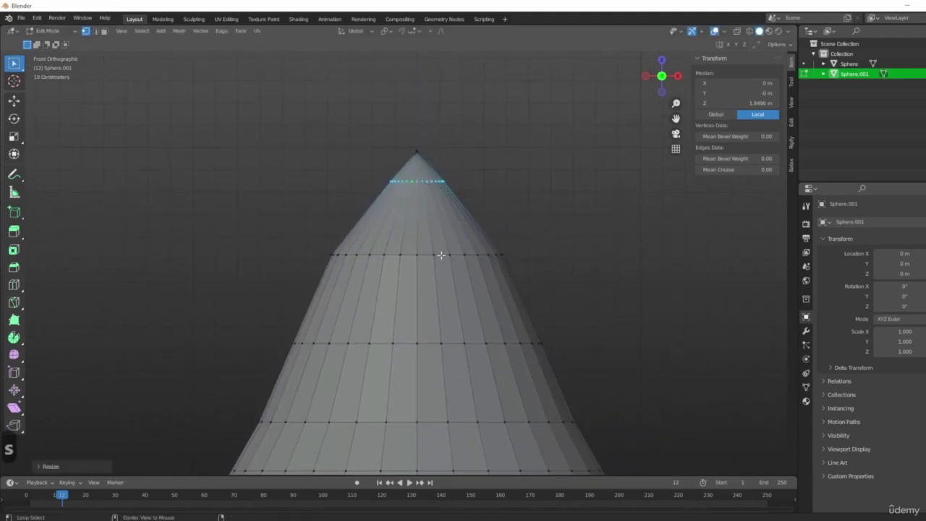
- Scale in the second and third edge loops below the tip one after the other to narrow the drop's neck
left_click(441, 254, "alt")
key("s")
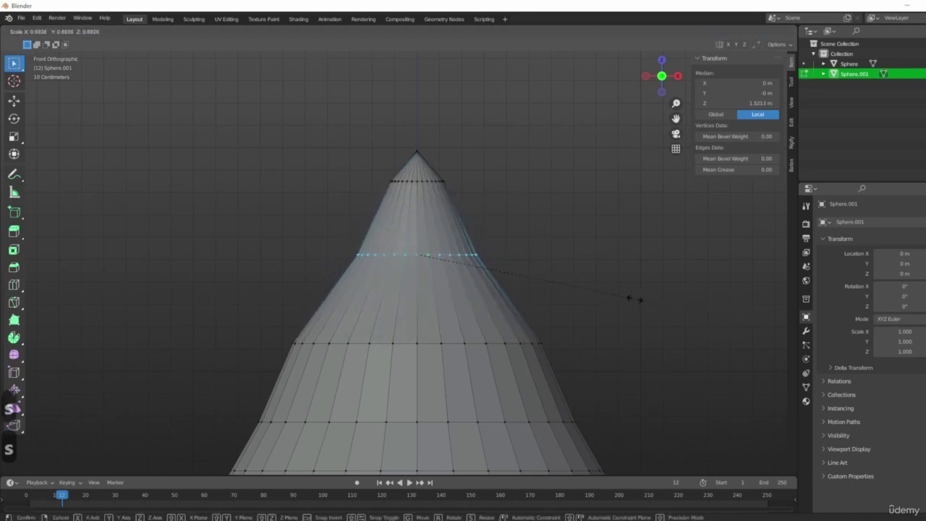
left_click(635, 299)
middle_click_drag(552, 307, 545, 201, "shift")
left_click(464, 238, "alt")
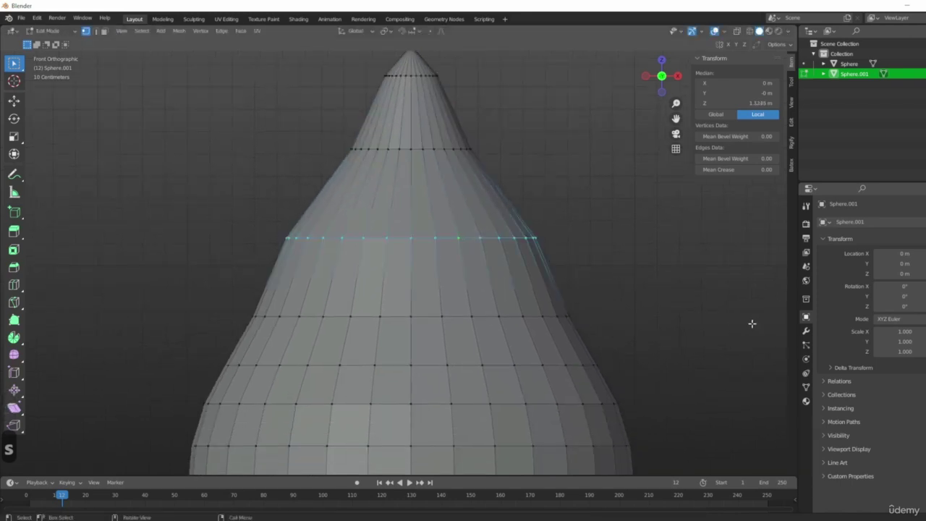
key("s")
left_click(638, 314)
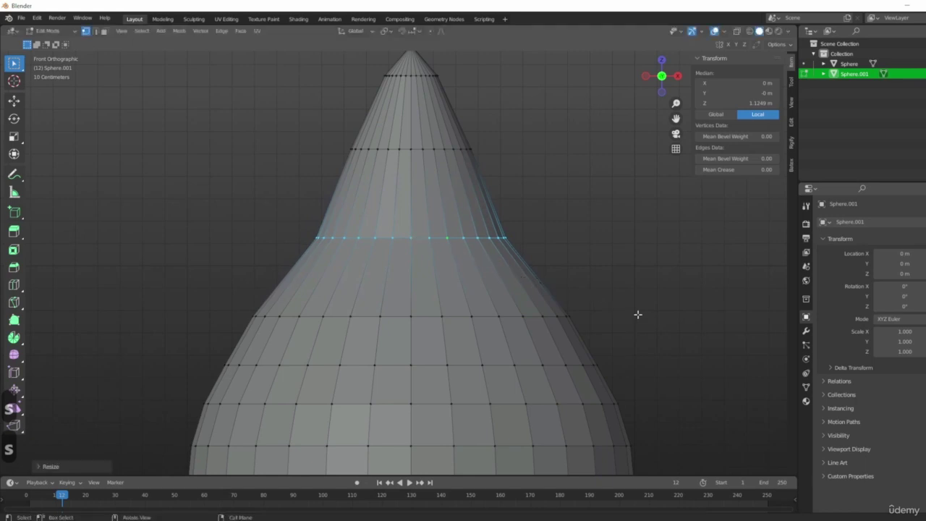
- Scale the fourth edge loop below the tip to about 0.89
left_click(468, 318, "alt")
key("s")
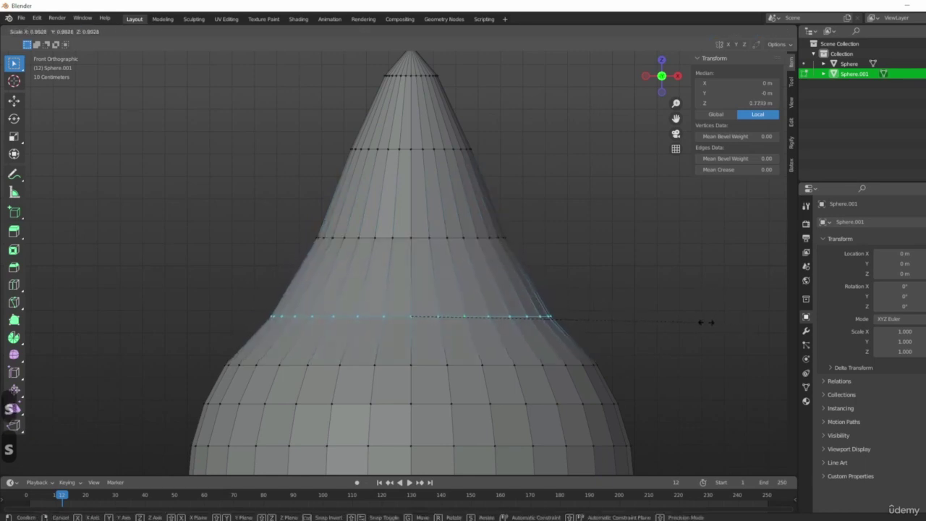
left_click(707, 321)
- Select the first edge loop below the tip again and scale it in further to sharpen the point
scroll(412, 202, "down", 3)
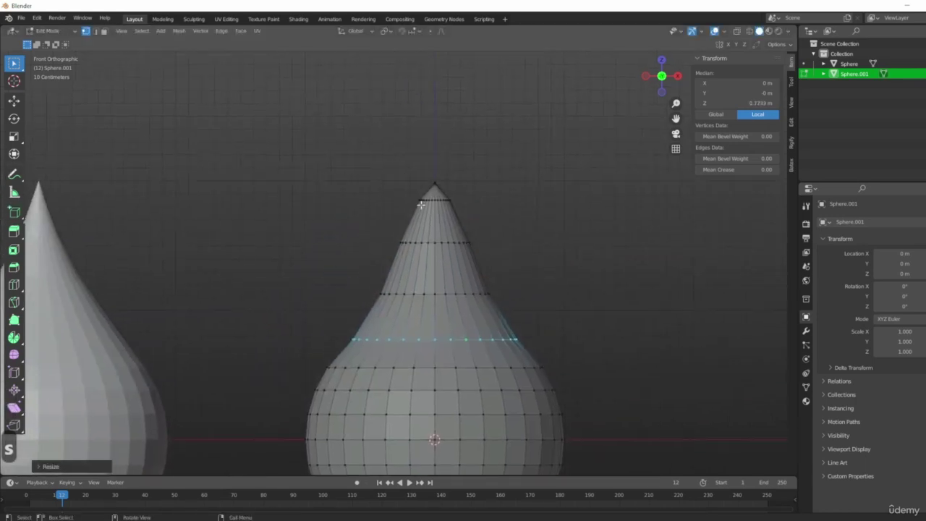
left_click(432, 199, "alt")
scroll(424, 193, "up", 5)
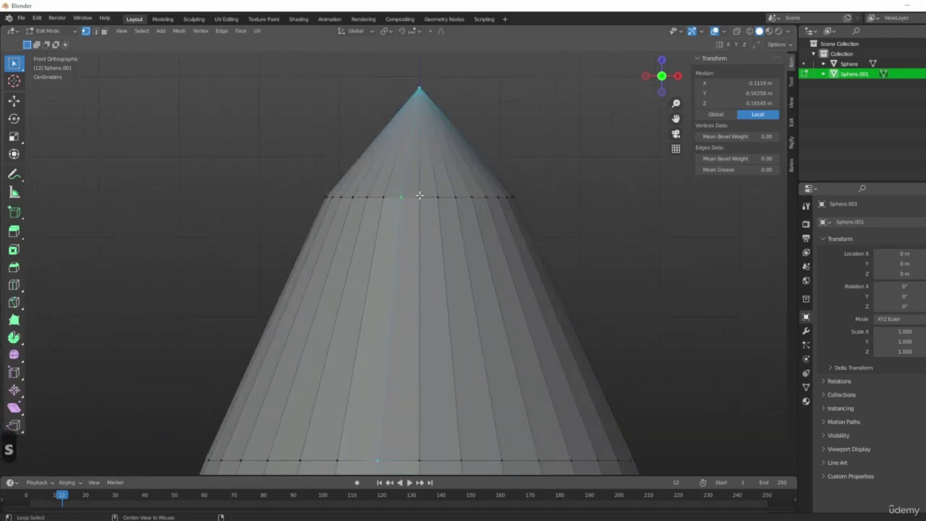
left_click(420, 195, "alt")
key("s")
left_click(576, 280)
- Scale in the second edge loop below the tip further so it follows the sharper point
scroll(579, 281, "down", 3)
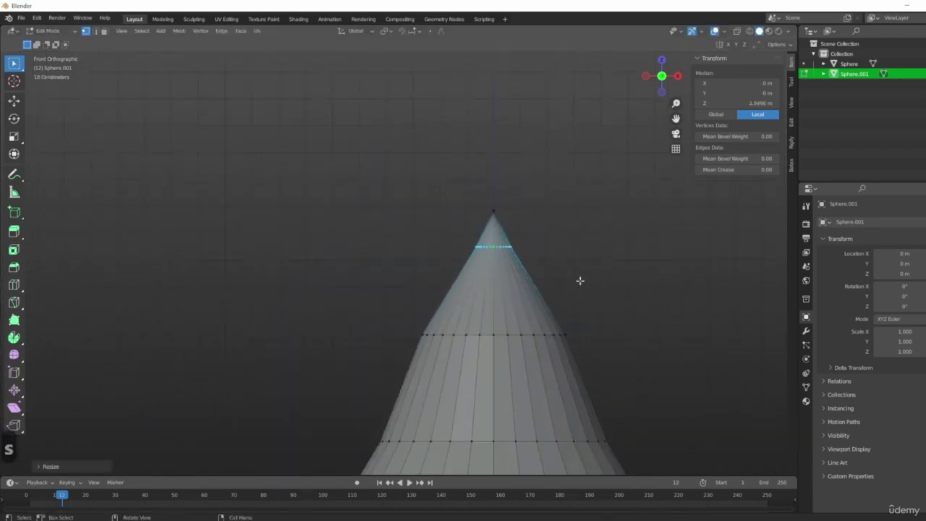
scroll(580, 280, "up", 2)
left_click(458, 244, "alt")
key("s")
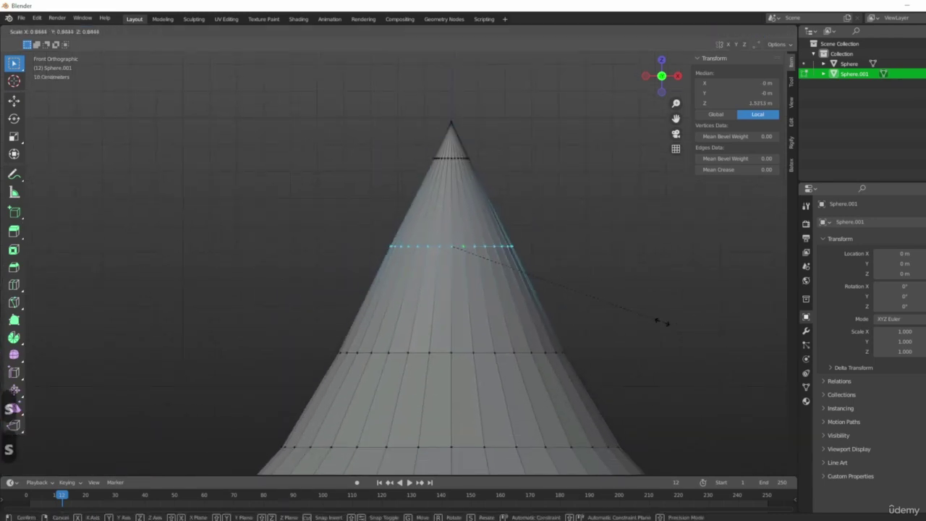
left_click(548, 283)
- Compare both drops and scale the third edge loop below the tip slightly inward
scroll(505, 280, "down", 3)
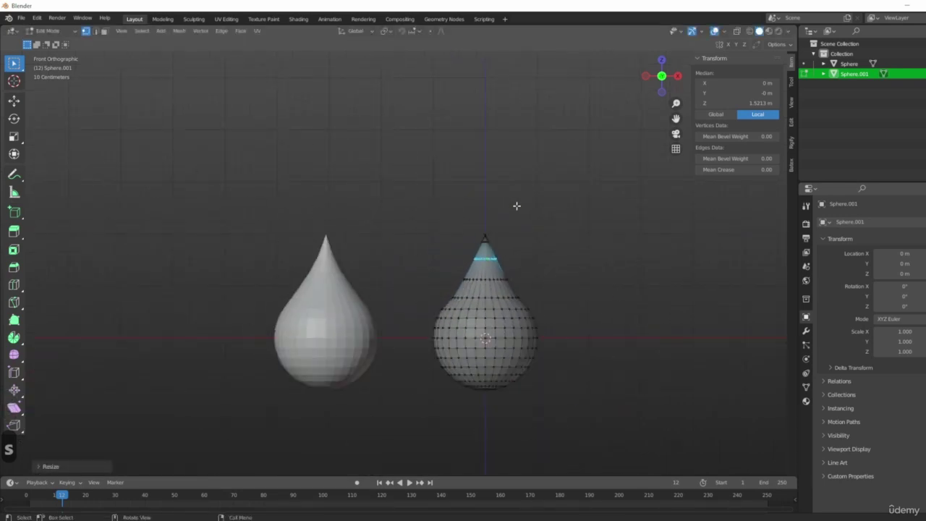
scroll(552, 277, "up", 3)
middle_click_drag(433, 244, 476, 246, "shift")
scroll(481, 254, "up", 3)
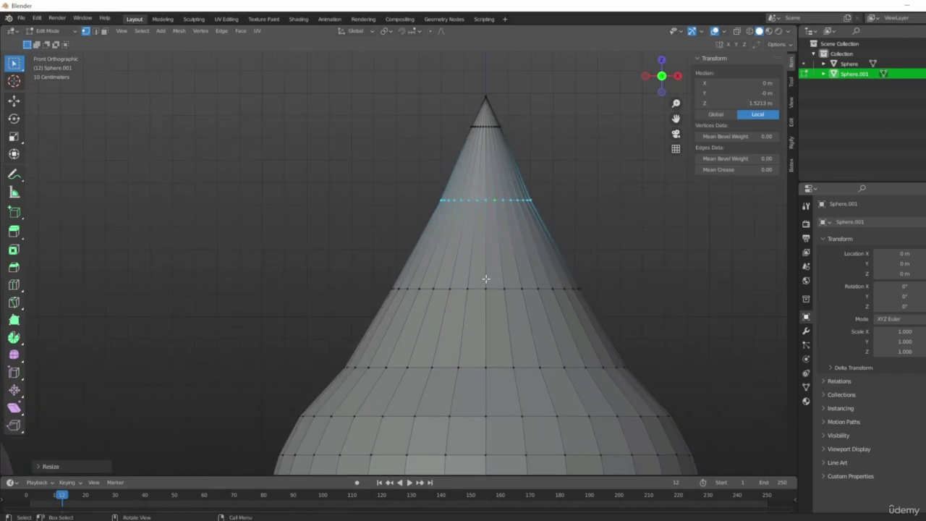
left_click(473, 288, "alt")
key("s")
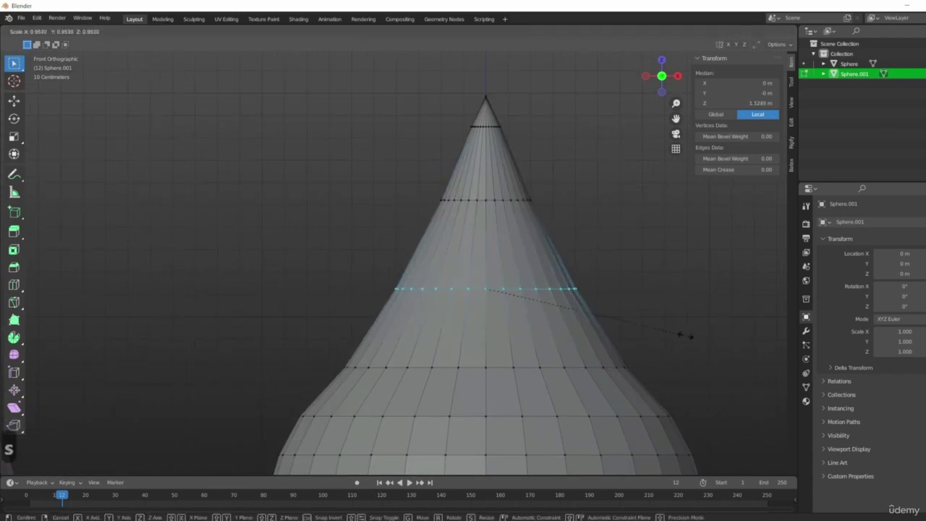
left_click(668, 326)
- Check the shape in Object Mode and scale the third edge loop back out to about 1.04 in Edit Mode
scroll(573, 296, "down", 4)
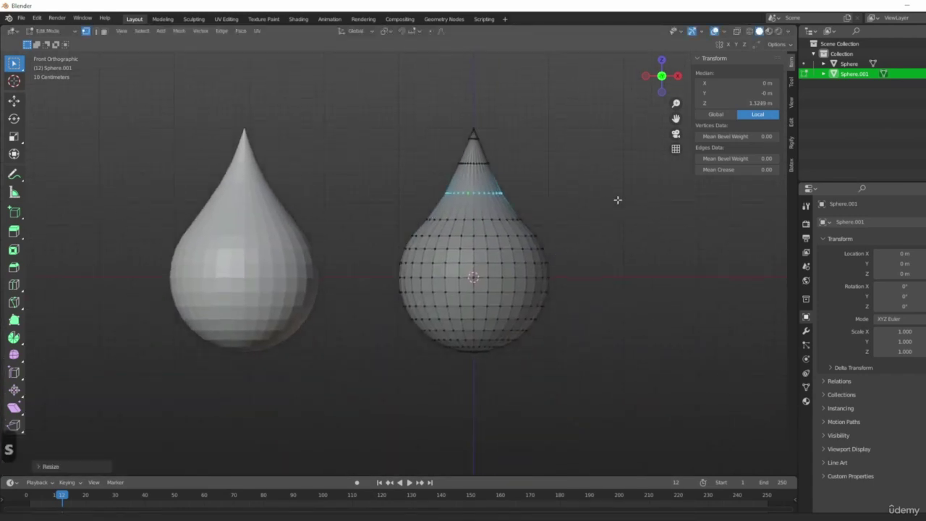
key("Tab")
key("Tab")
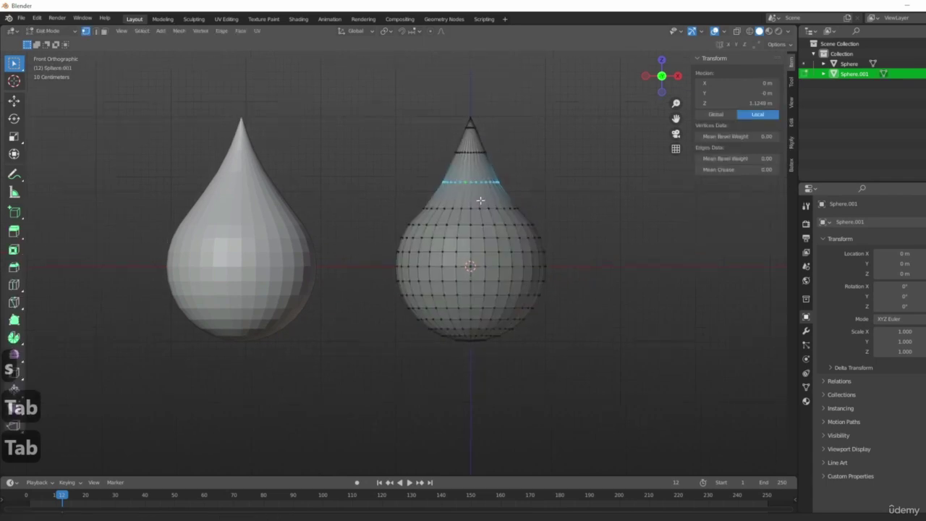
scroll(483, 217, "up", 5)
key("s")
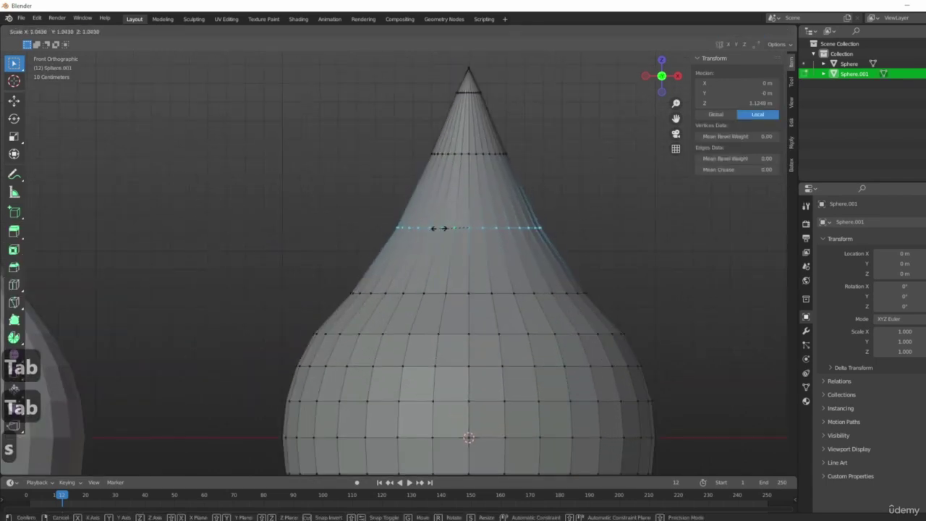
left_click(437, 225)
scroll(266, 225, "down", 5)
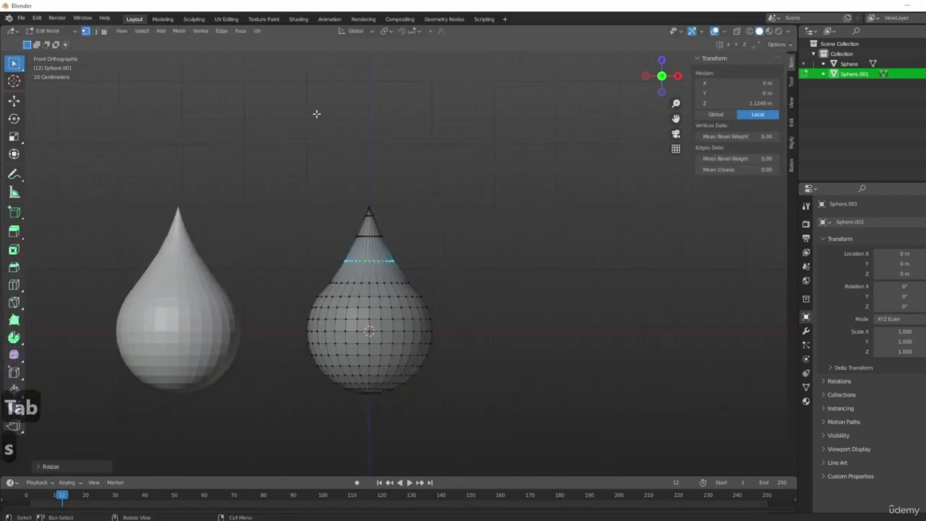
middle_click_drag(287, 261, 374, 199, "shift")
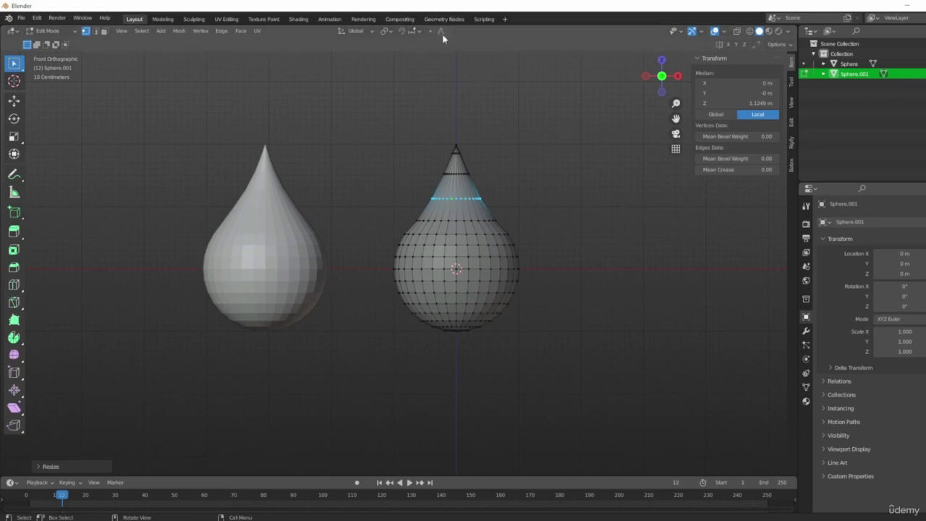
middle_click_drag(449, 126, 464, 160, "shift")
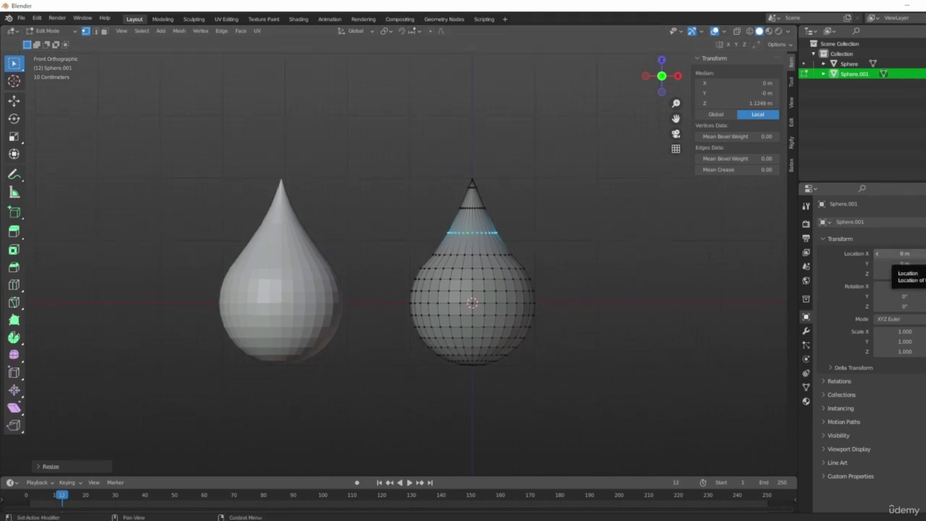
- Delete the second drop in Object Mode, then select the remaining drop and clear its location to the world origin
middle_click_drag(522, 307, 496, 318, "shift")
key("Tab")
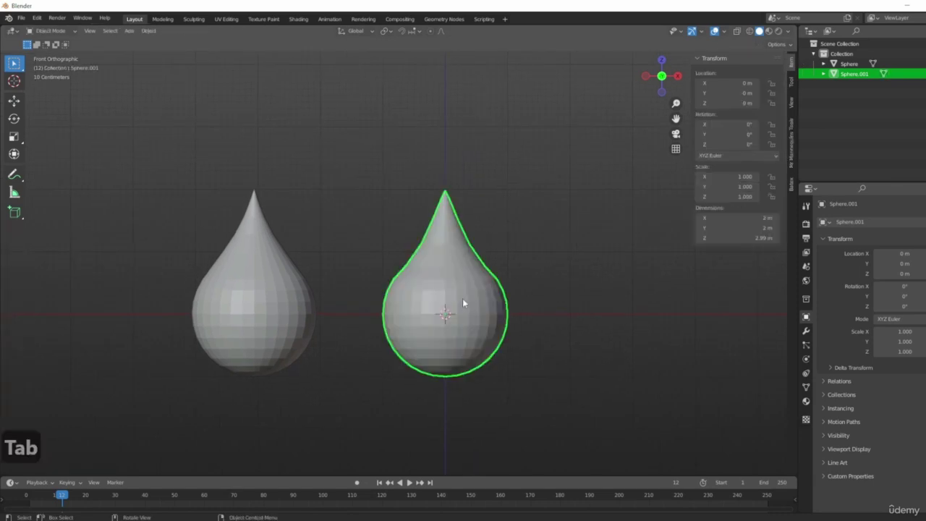
key("Delete")
left_click(312, 325)
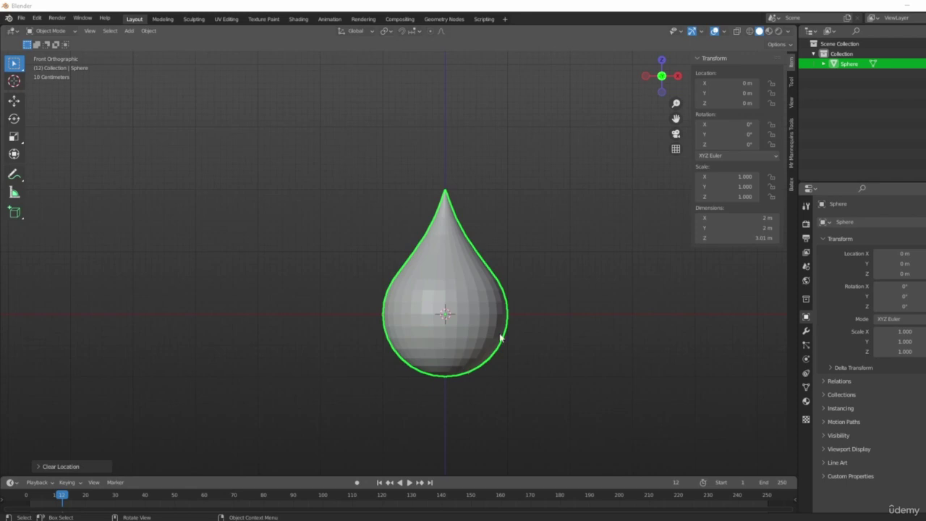
- Try moving the drop in Object Mode from the front view, cancelling each move
scroll(435, 330, "up", 4)
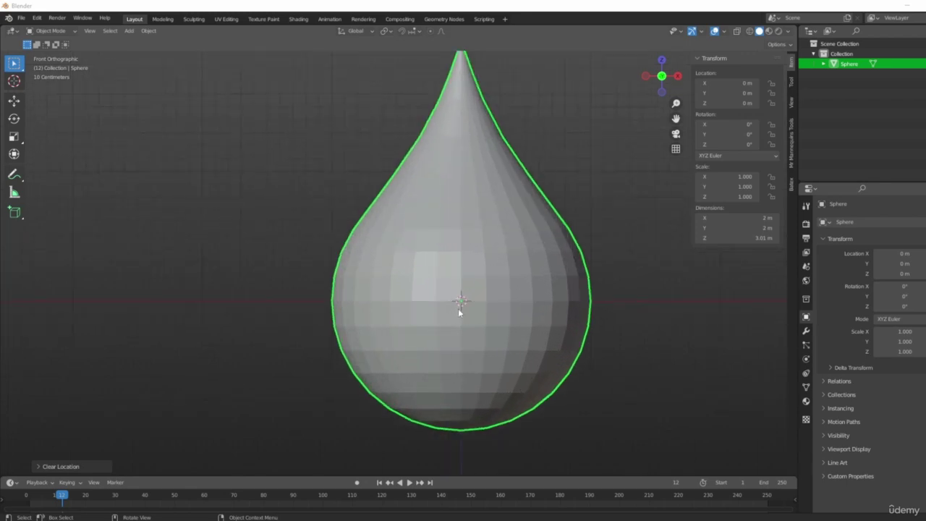
scroll(448, 334, "down", 3)
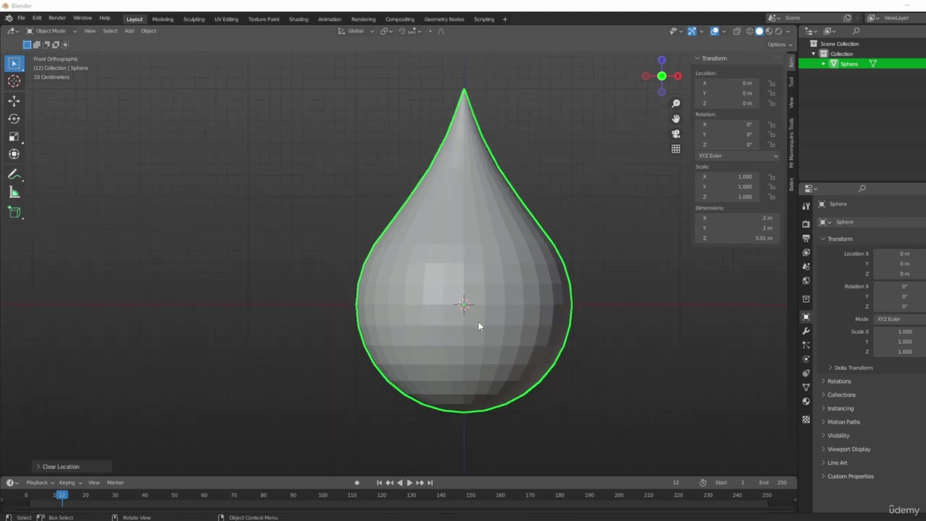
middle_click_drag(444, 283, 505, 318)
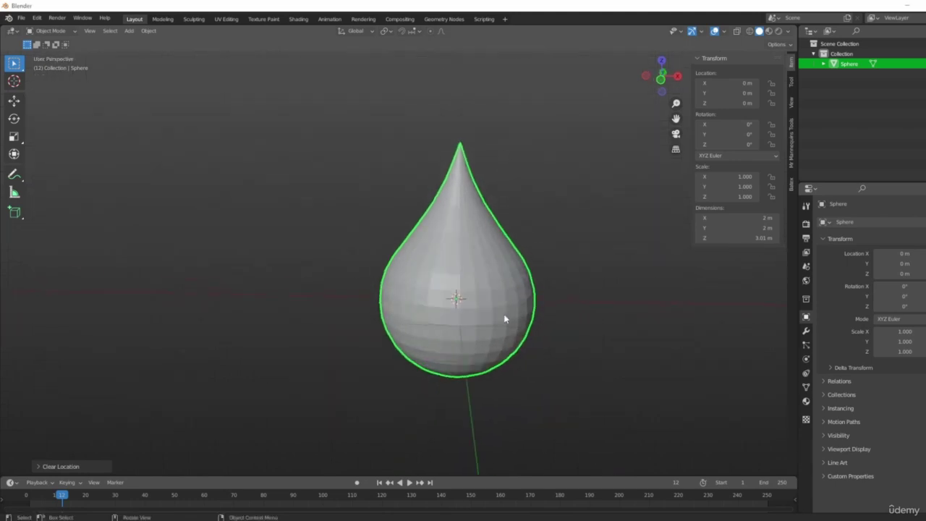
key("1")
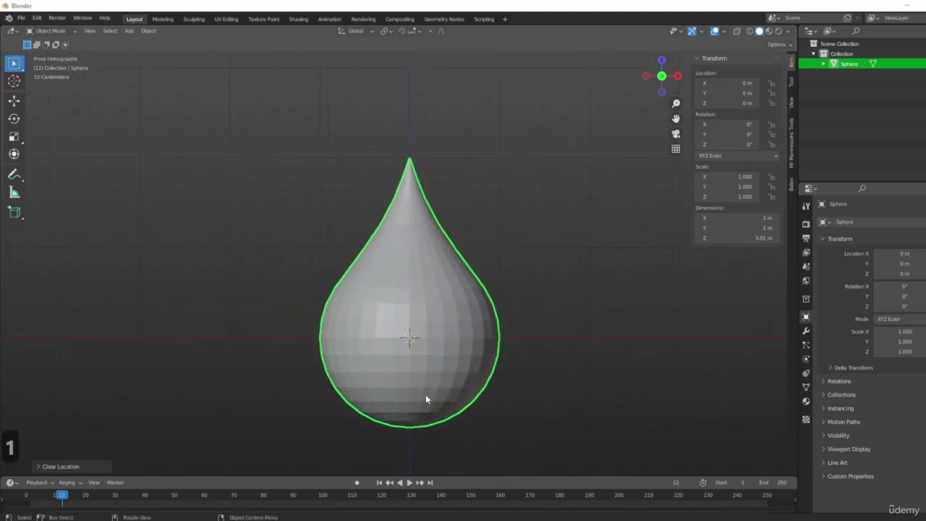
key("g")
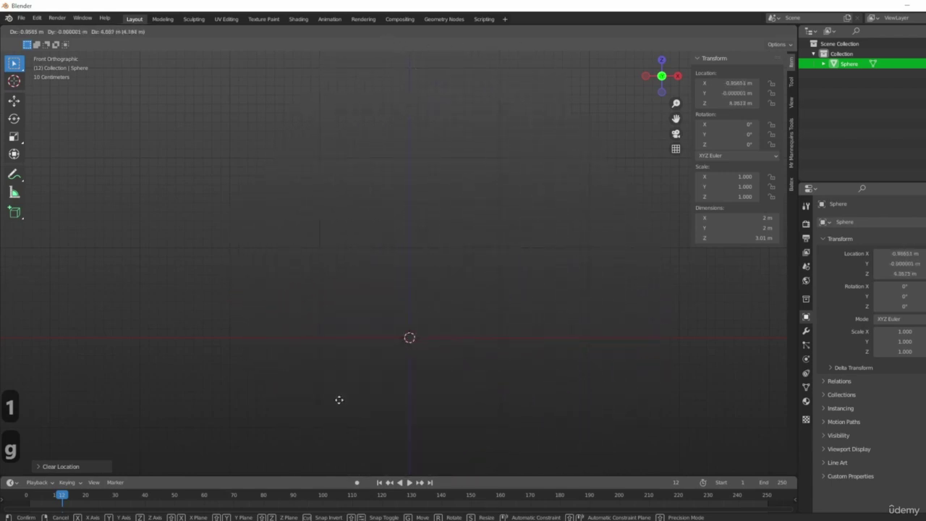
right_click(536, 338)
key("g")
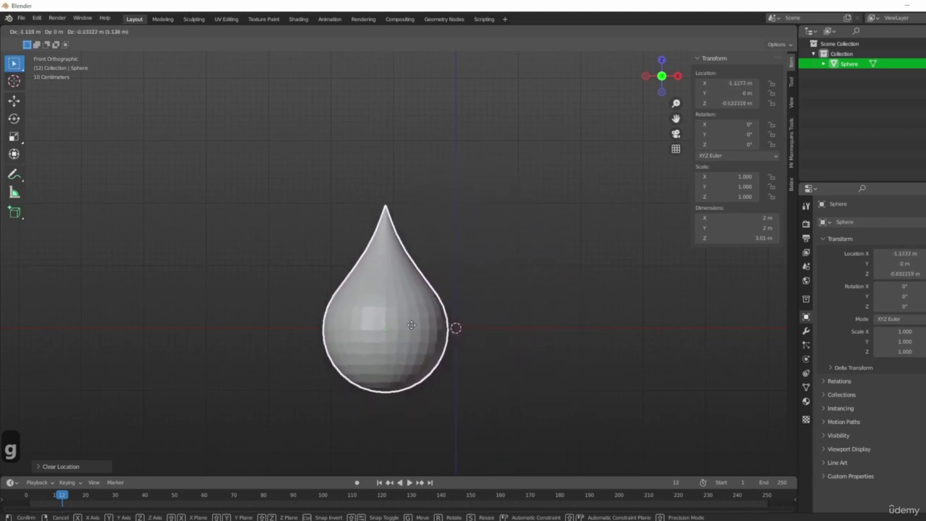
right_click(472, 352)
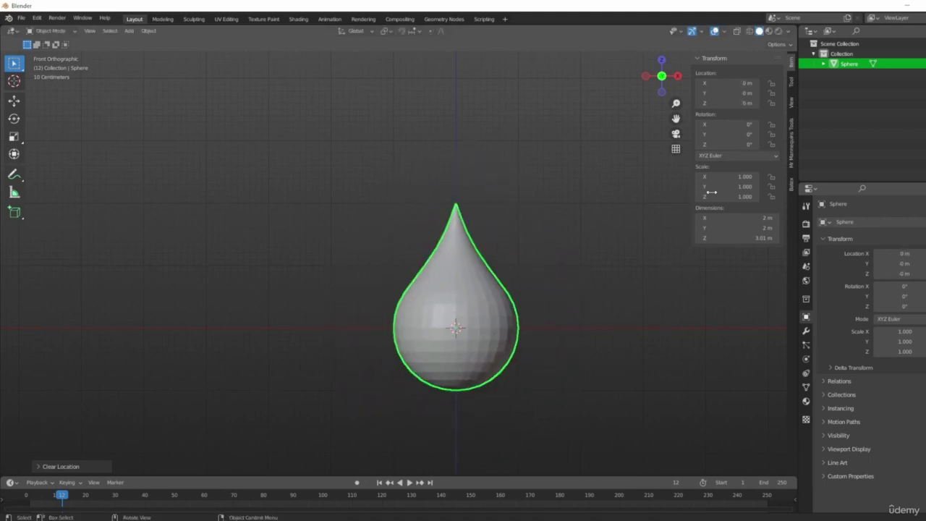
scroll(434, 296, "up", 1)
middle_click_drag(527, 347, 568, 373, "shift")
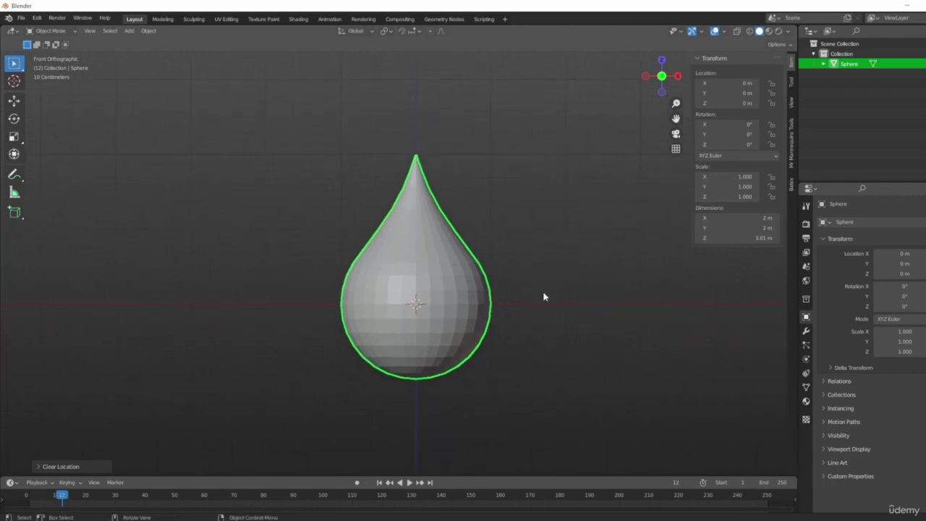
- Select the drop's whole mesh in Edit Mode, move its median to about X 1.46 m, Z 1.26 m, and undo the move
key("Tab")
scroll(577, 298, "down", 1)
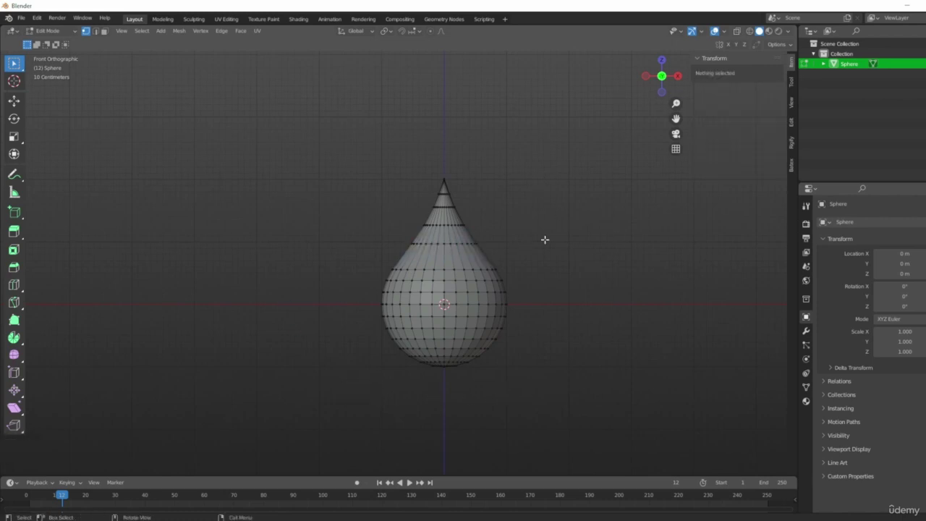
key("a")
scroll(517, 296, "up", 4)
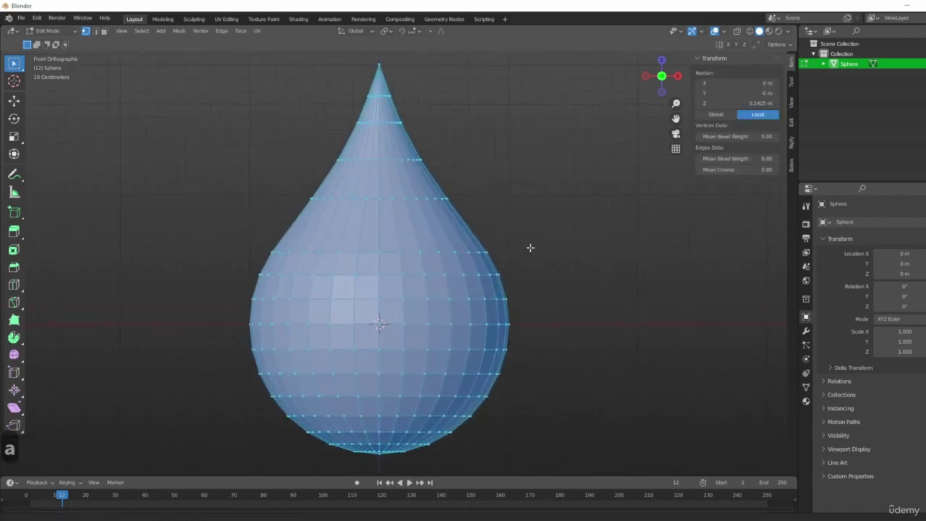
scroll(519, 364, "down", 3)
key("g")
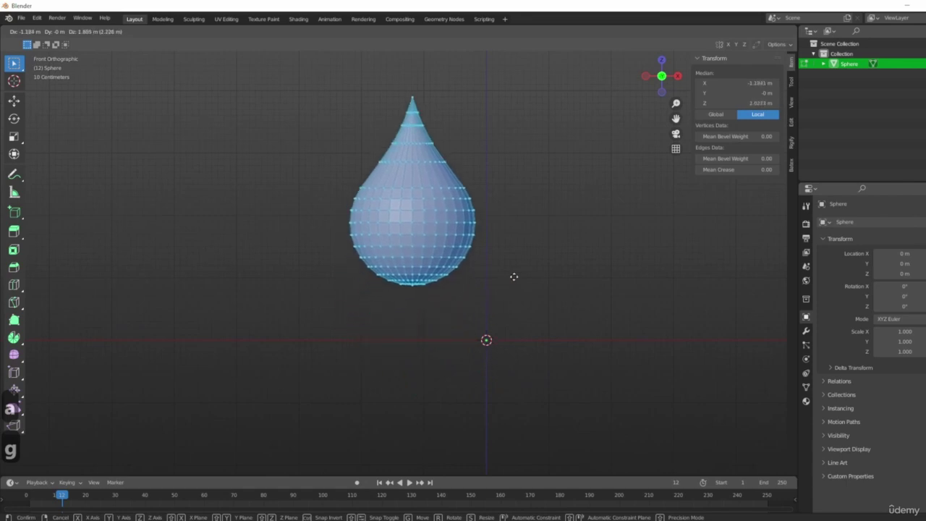
left_click(674, 327)
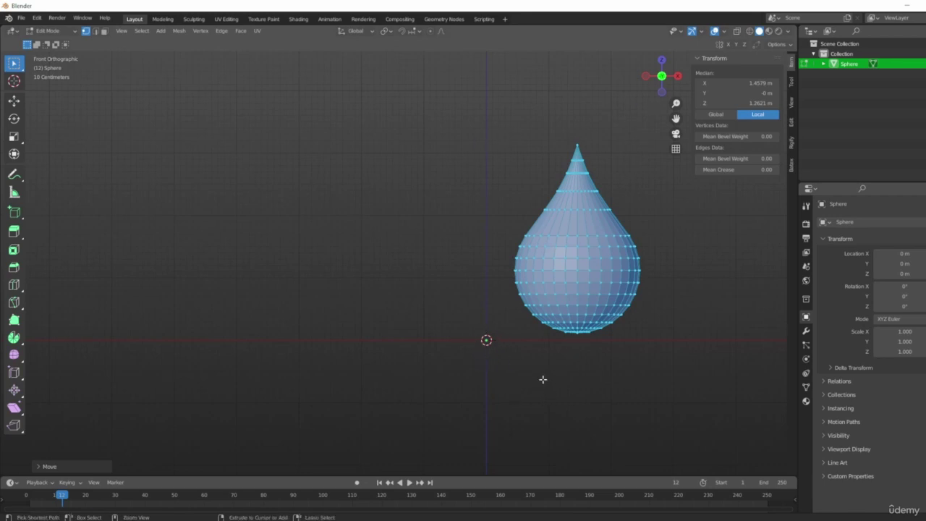
key("ctrl+z")
- Move the drop in Object Mode to about X 1.37 m, Z 2.28 m, and undo the move
key("Tab")
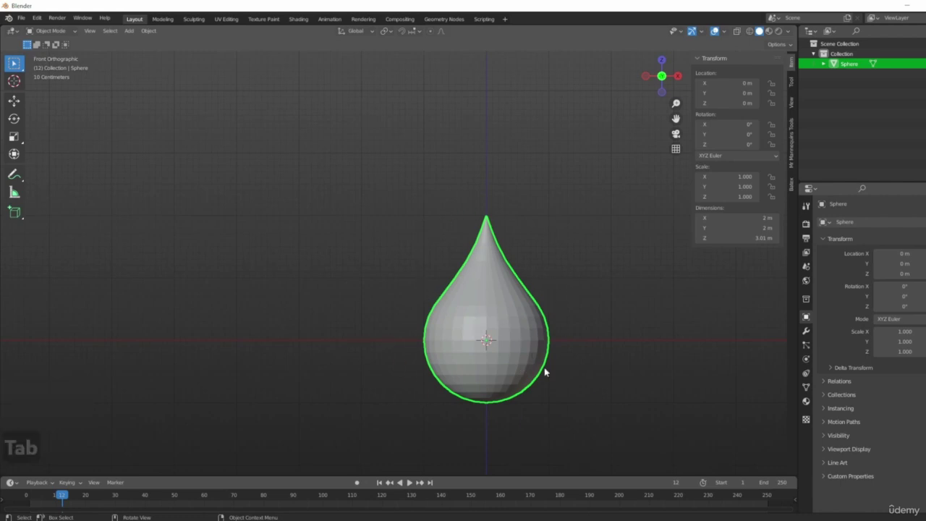
key("g")
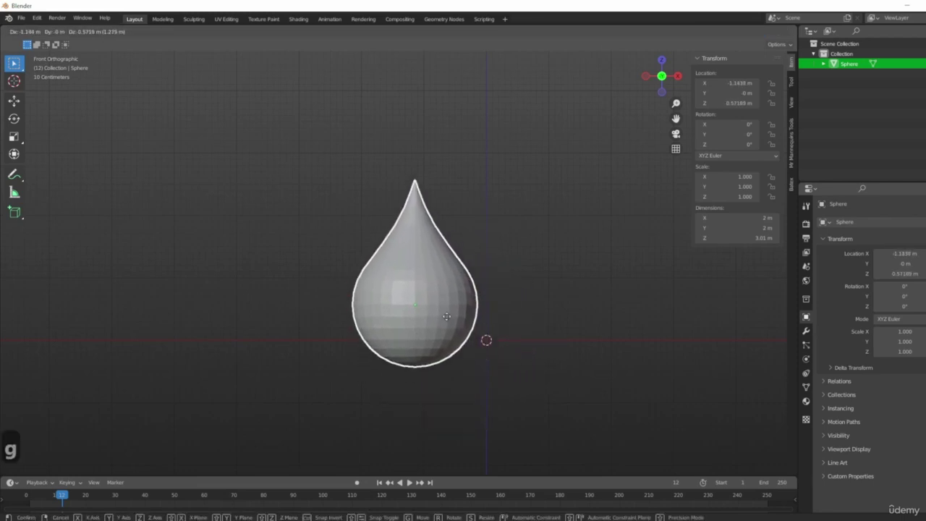
left_click(609, 216)
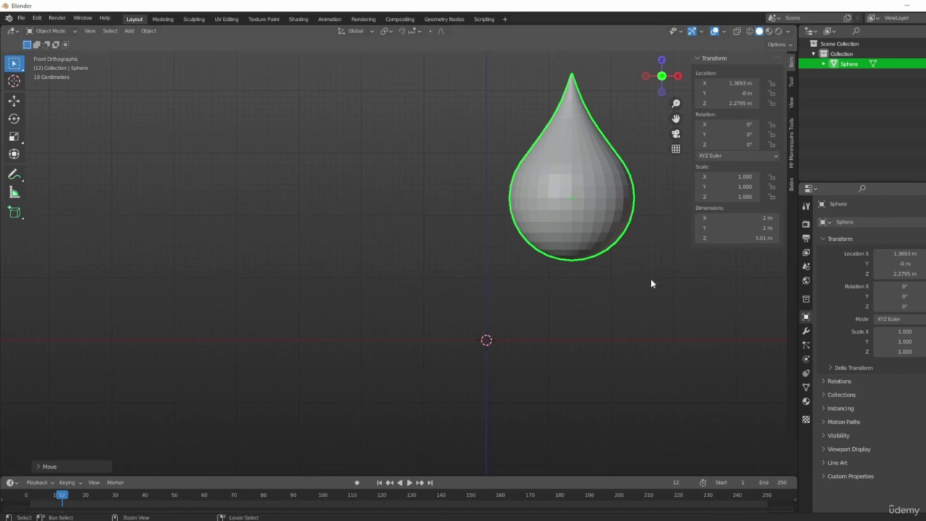
key("ctrl+z")
- Move the whole mesh in Edit Mode away from its origin point to about X 1.13 m, Z 1.29 m, and undo the move
key("Tab")
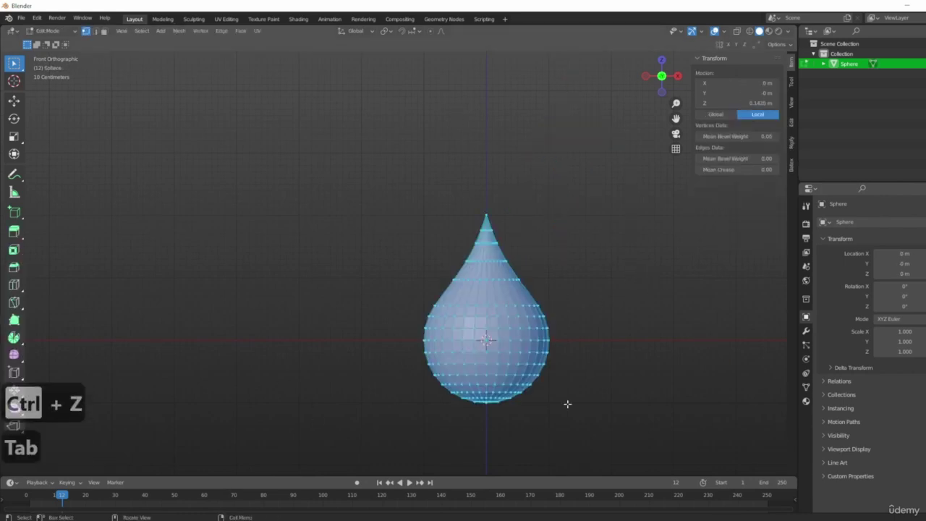
middle_click_drag(609, 326, 621, 276, "shift")
scroll(467, 307, "up", 5)
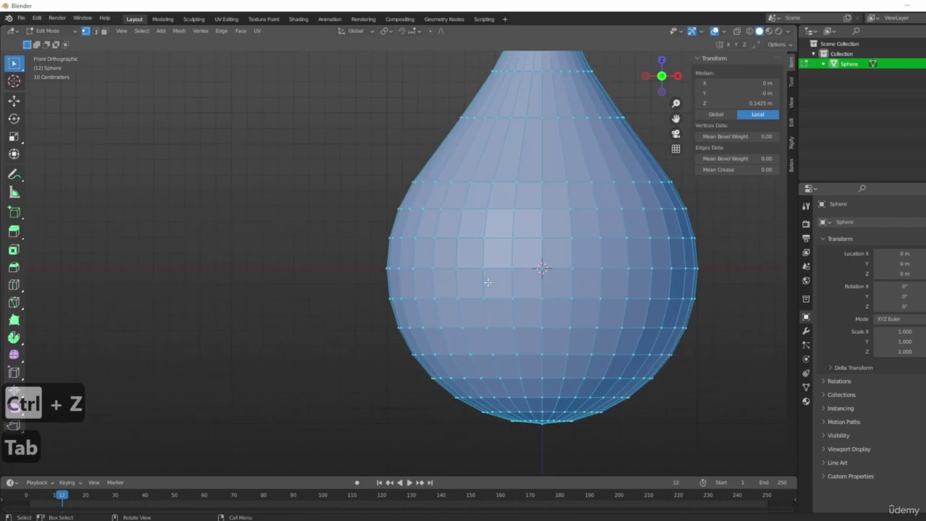
scroll(496, 267, "down", 5)
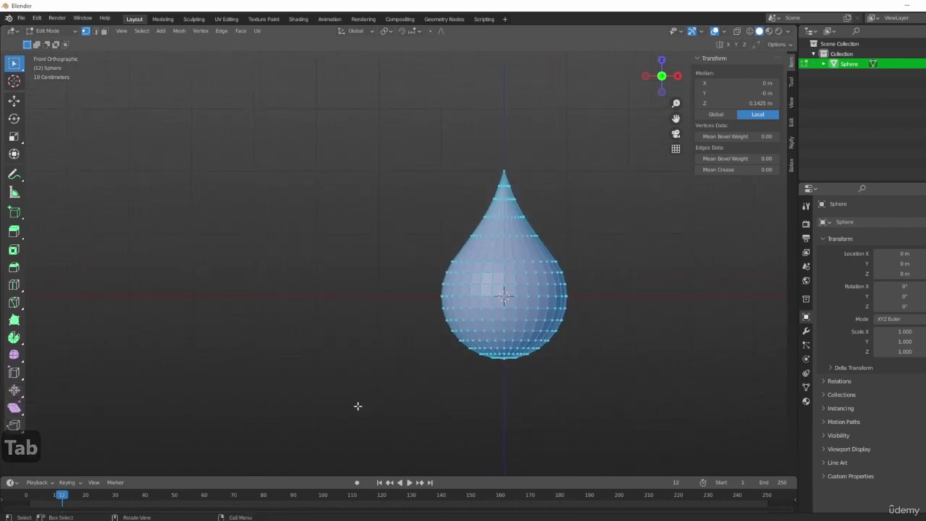
key("g")
left_click(430, 336)
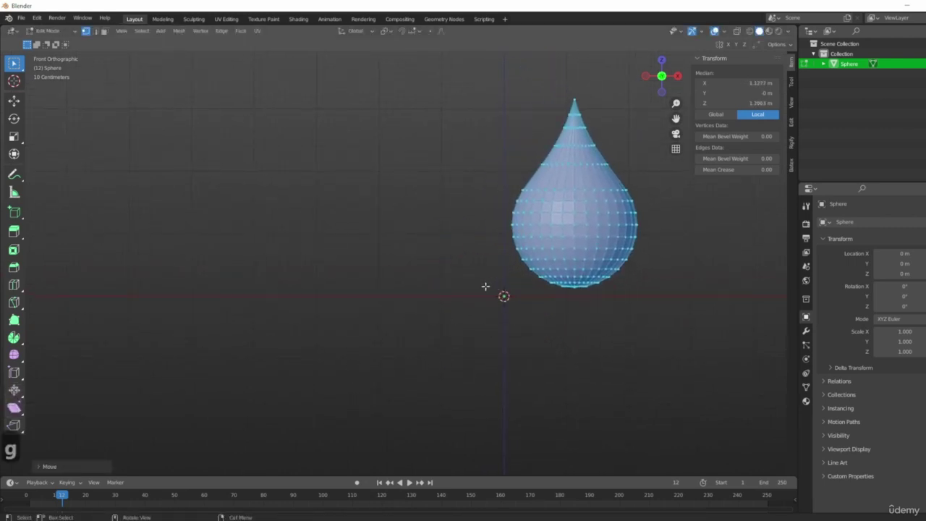
scroll(506, 311, "up", 5)
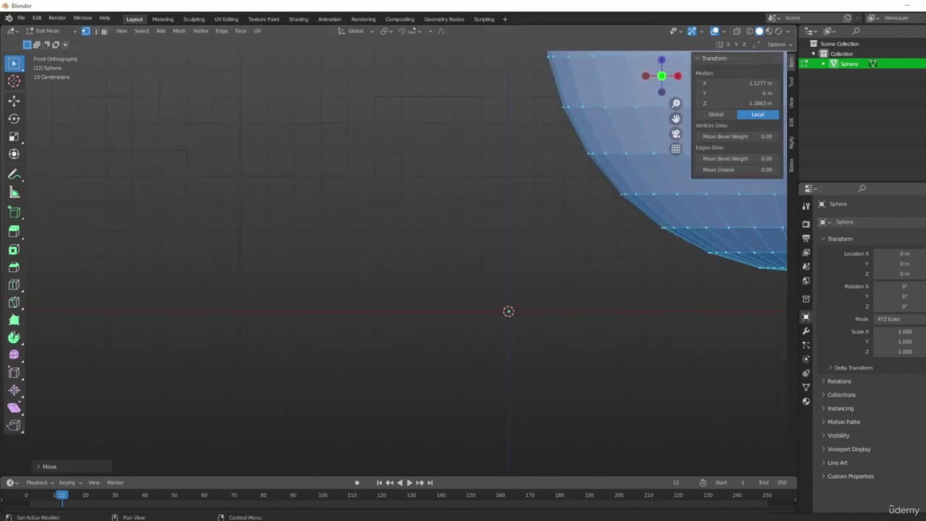
scroll(602, 333, "down", 4)
middle_click_drag(678, 321, 598, 306, "shift")
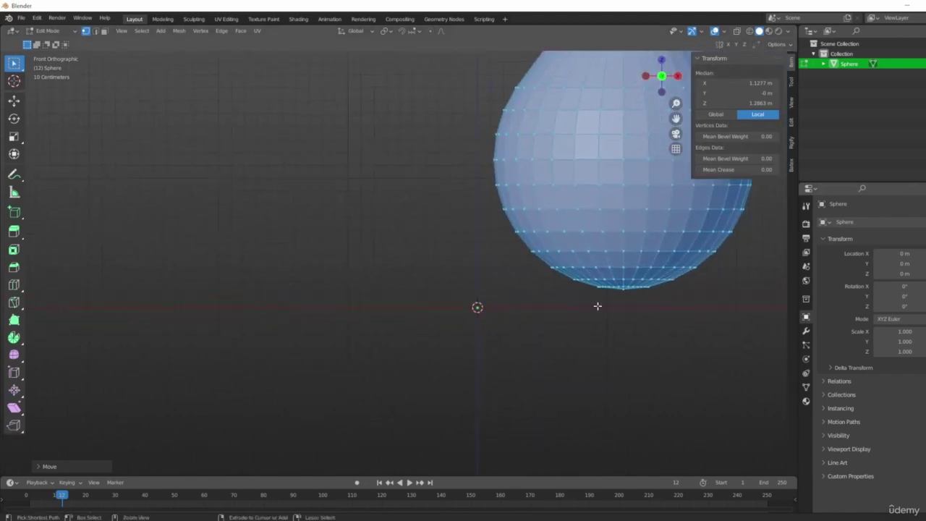
key("ctrl+z")
key("ctrl+z")
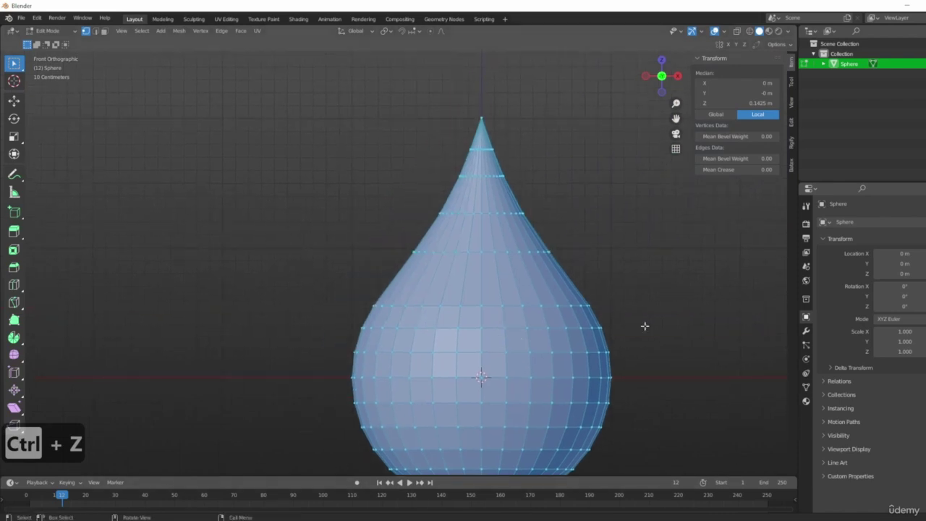
- Examine the drop's mesh in Edit Mode, then its shape and origin point in Object Mode from the front
middle_click_drag(638, 334, 650, 228, "shift")
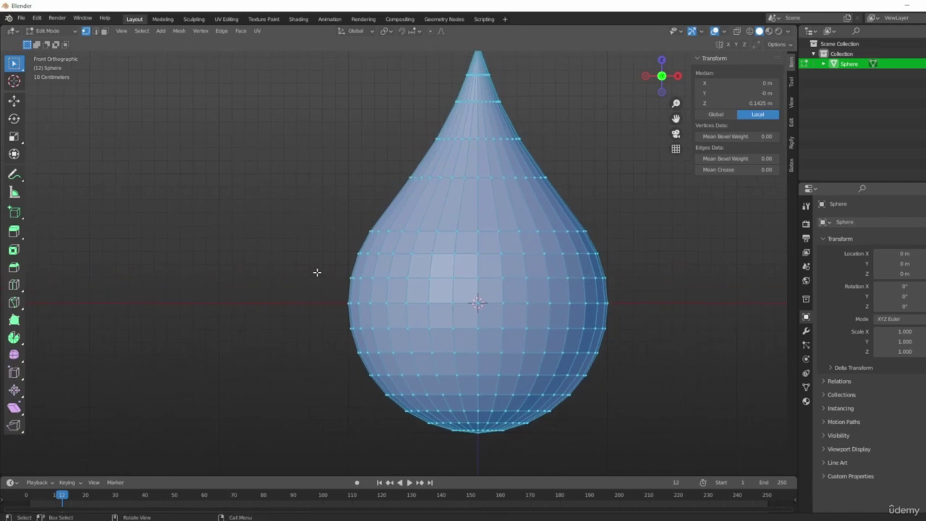
scroll(547, 335, "down", 2)
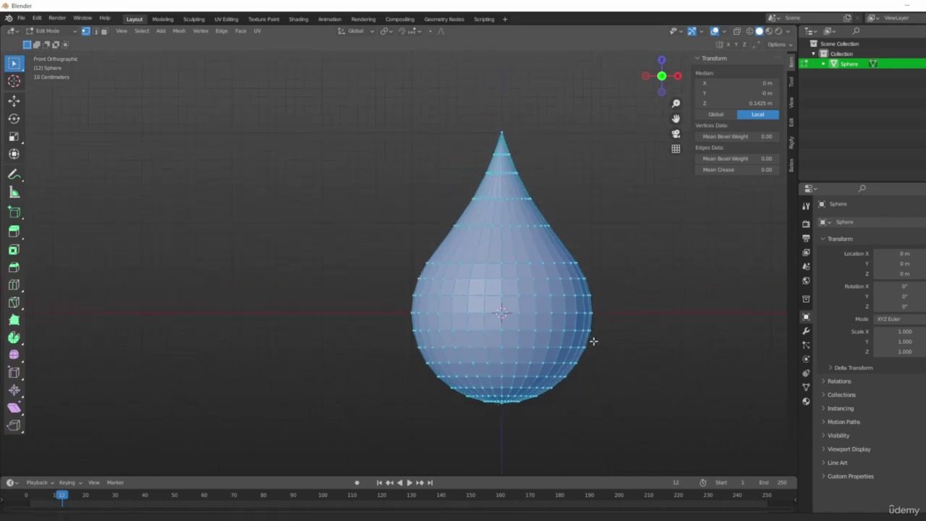
middle_click_drag(593, 341, 531, 317, "shift")
middle_click_drag(652, 306, 595, 338, "shift")
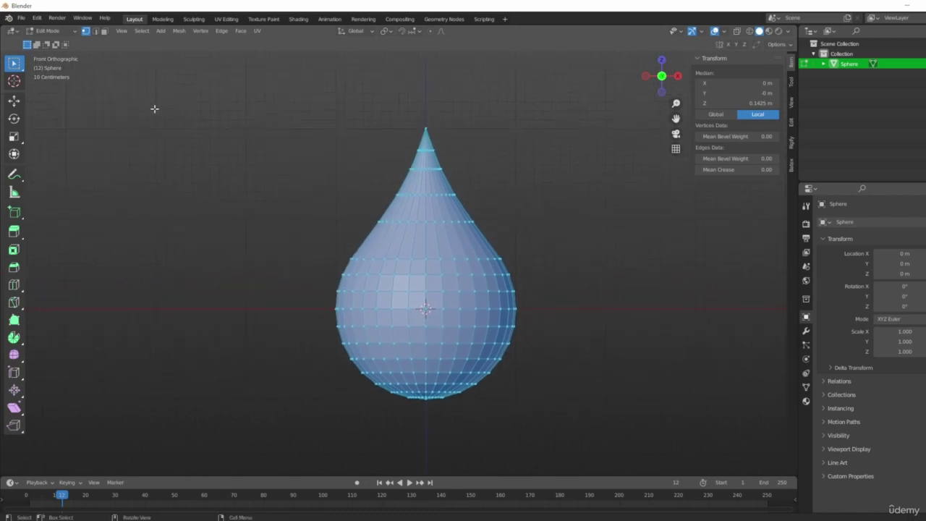
middle_click_drag(304, 133, 308, 139)
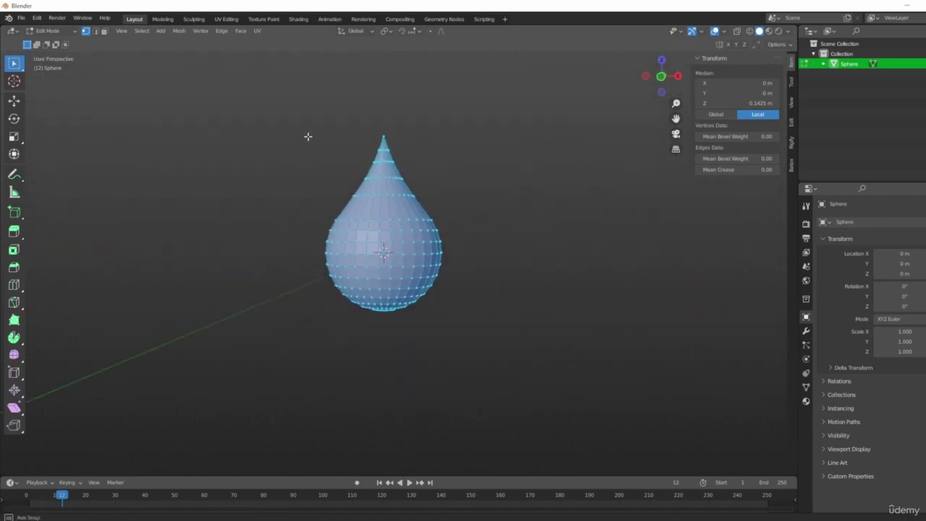
key("Tab")
key("1")
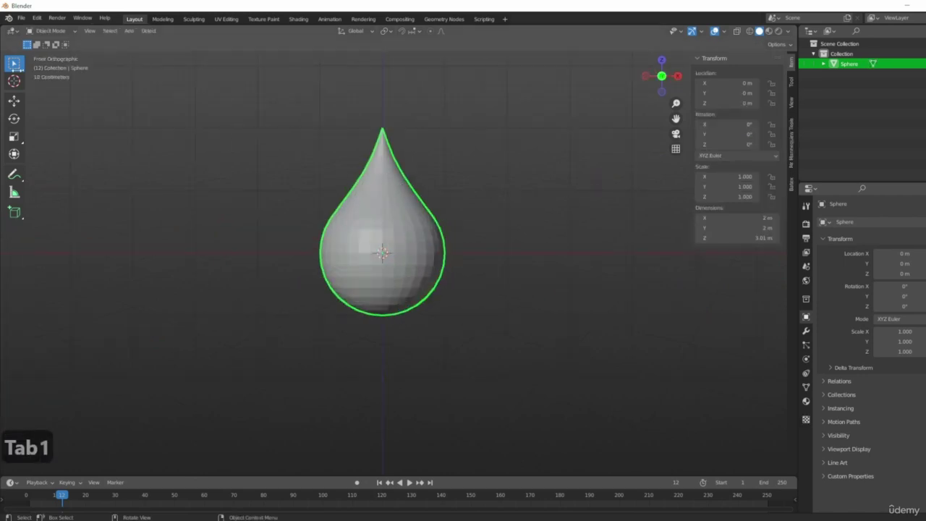
scroll(51, 70, "up", 4)
scroll(286, 164, "down", 4)
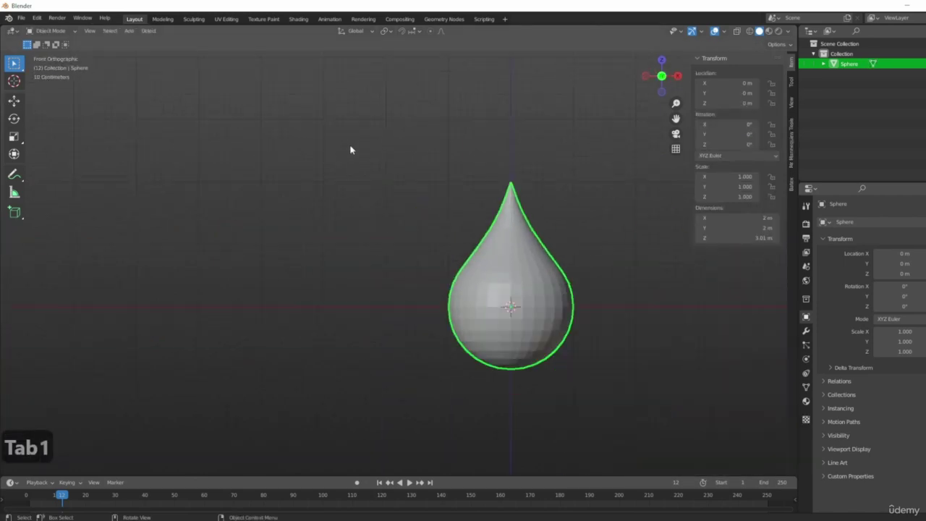
- Try rotating the drop around its origin point in Object Mode and cancel the rotation
middle_click_drag(369, 165, 291, 150, "shift")
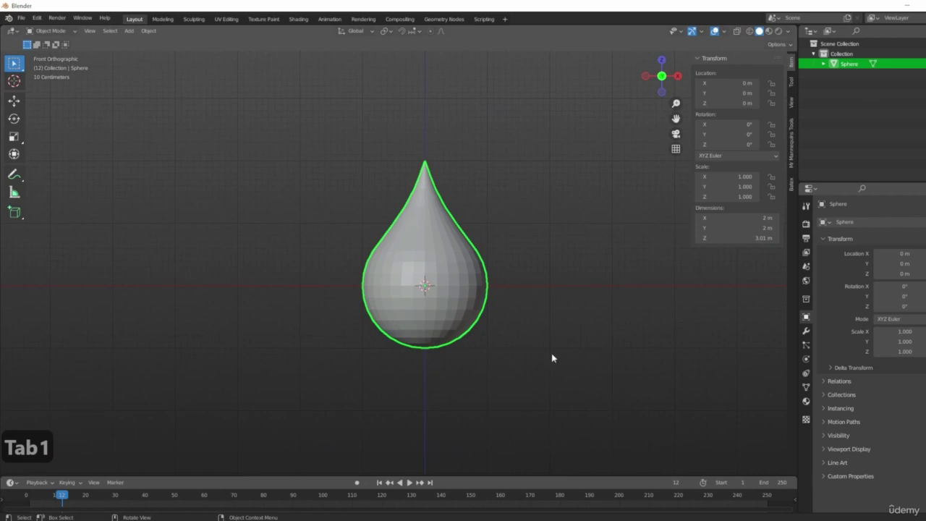
middle_click_drag(513, 267, 547, 260, "shift")
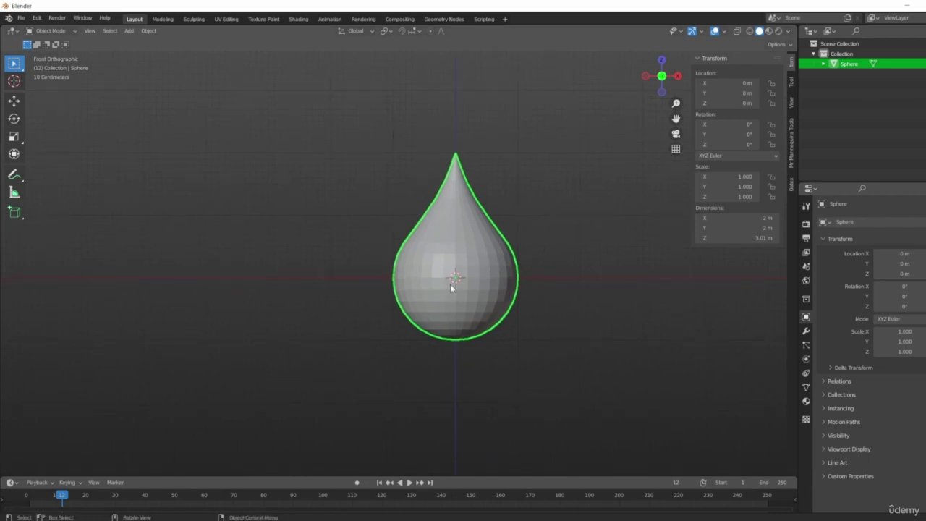
scroll(456, 286, "up", 3)
scroll(467, 268, "down", 3)
middle_click_drag(468, 253, 446, 277, "shift")
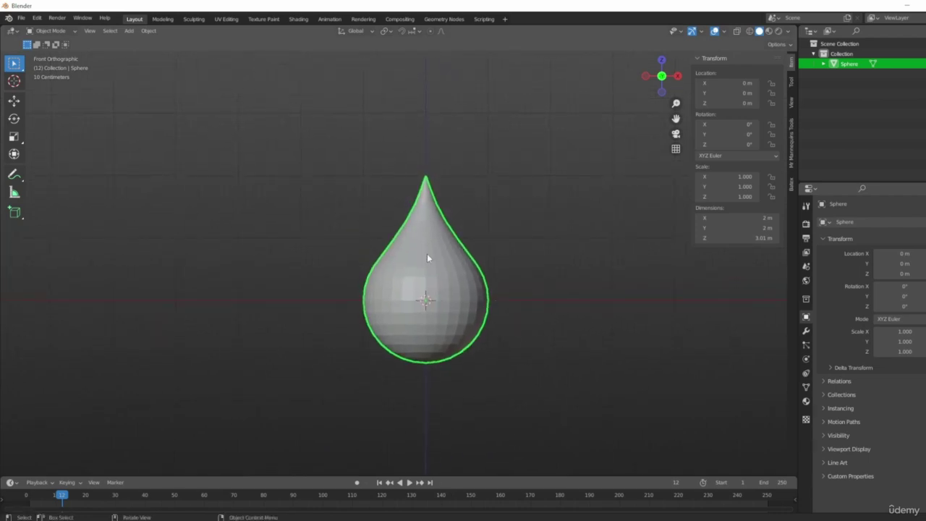
key("r")
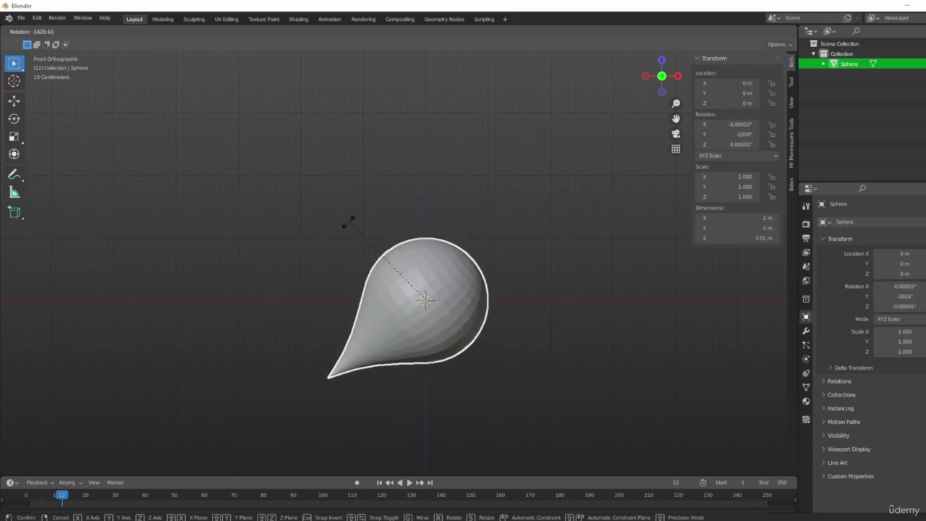
right_click(370, 242)
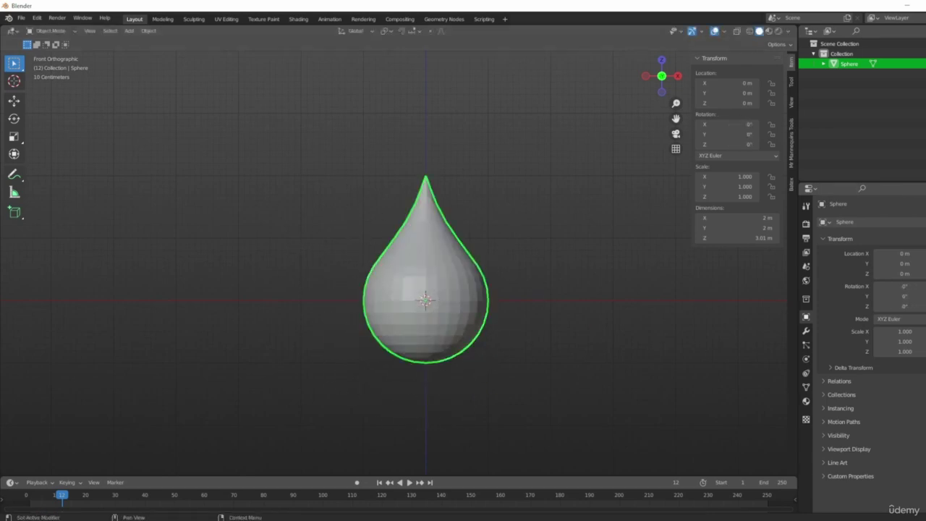
- Move the drop in Object Mode to about X 0.03 m, Z 1.02 m, and try rotating it around its origin point
middle_click_drag(509, 235, 495, 239, "shift")
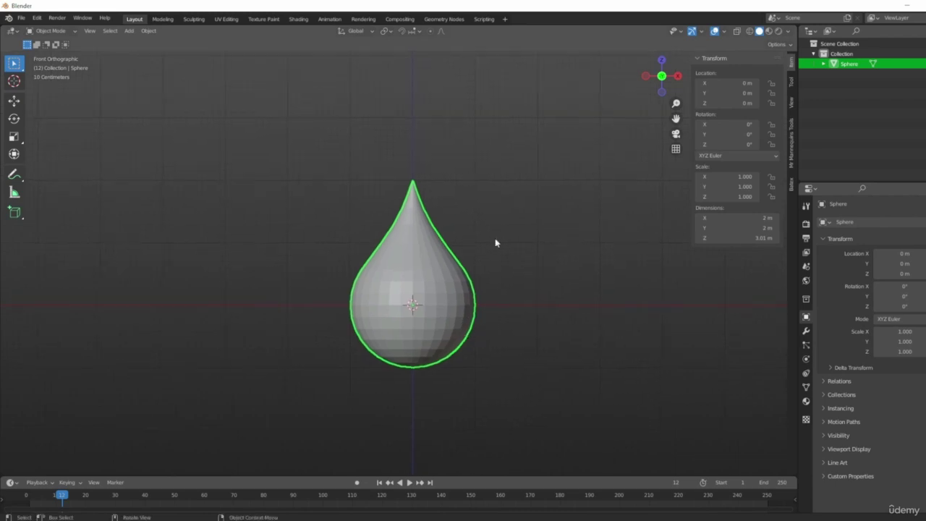
key("g")
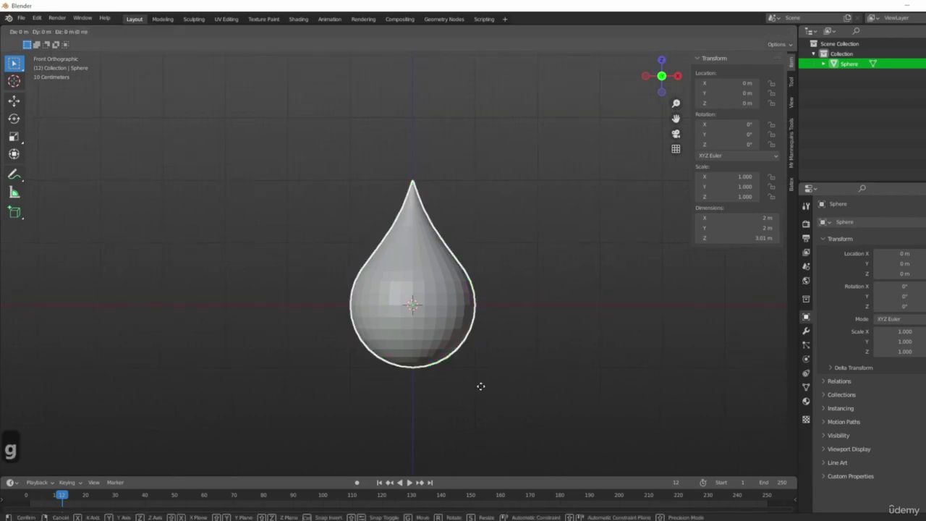
left_click(485, 321)
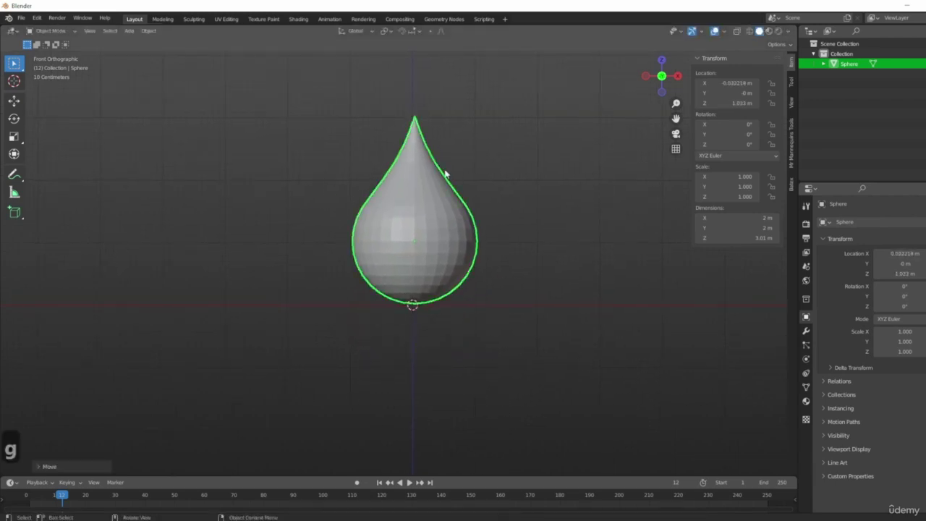
key("r")
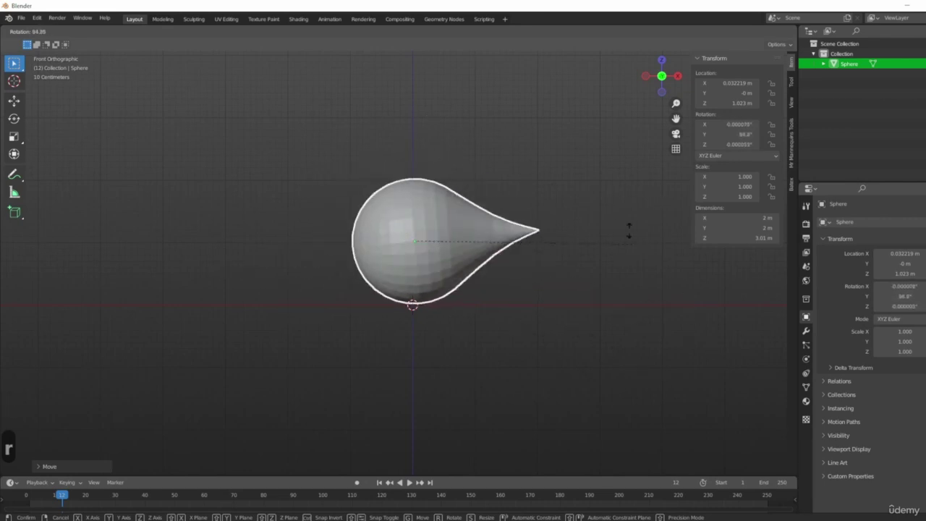
right_click(435, 136)
scroll(537, 298, "up", 4)
scroll(435, 302, "down", 4)
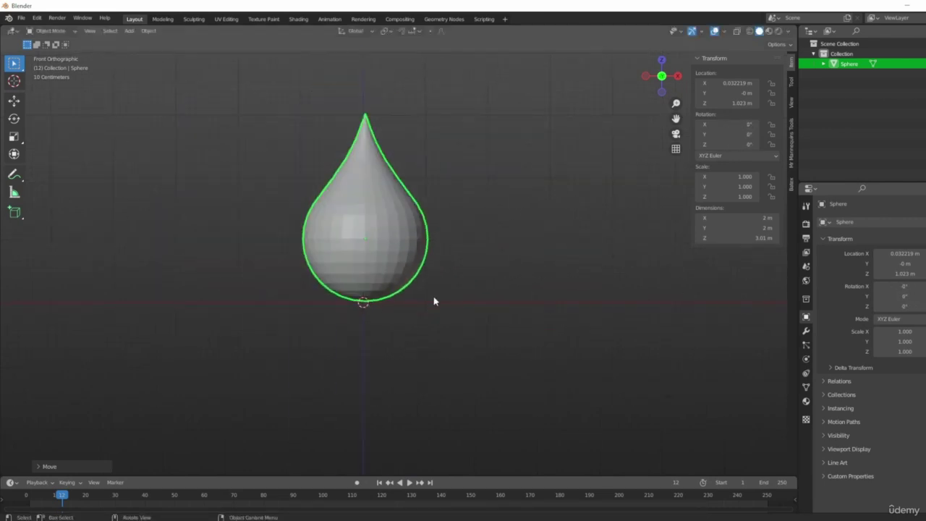
- Clear the drop's location to return it to the world origin
middle_click_drag(434, 302, 497, 304, "shift")
key("alt+g")
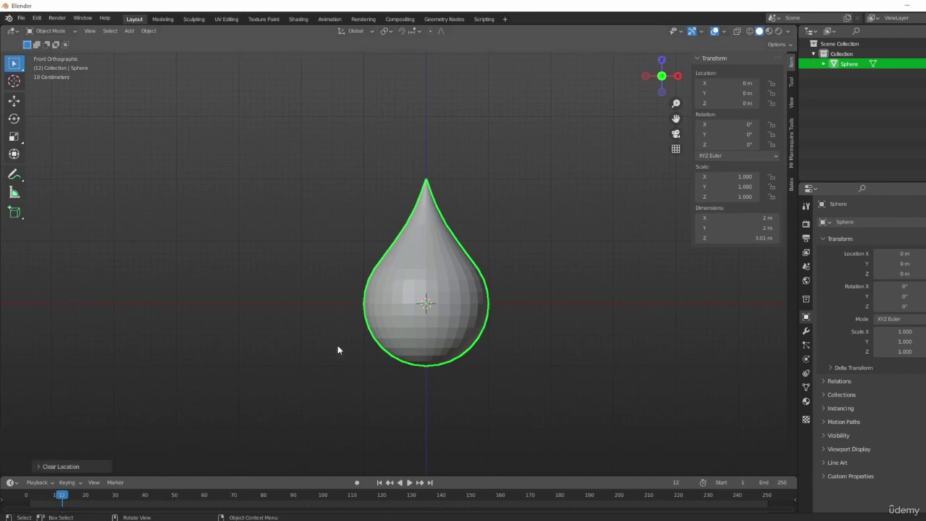
middle_click_drag(492, 291, 435, 300, "shift")
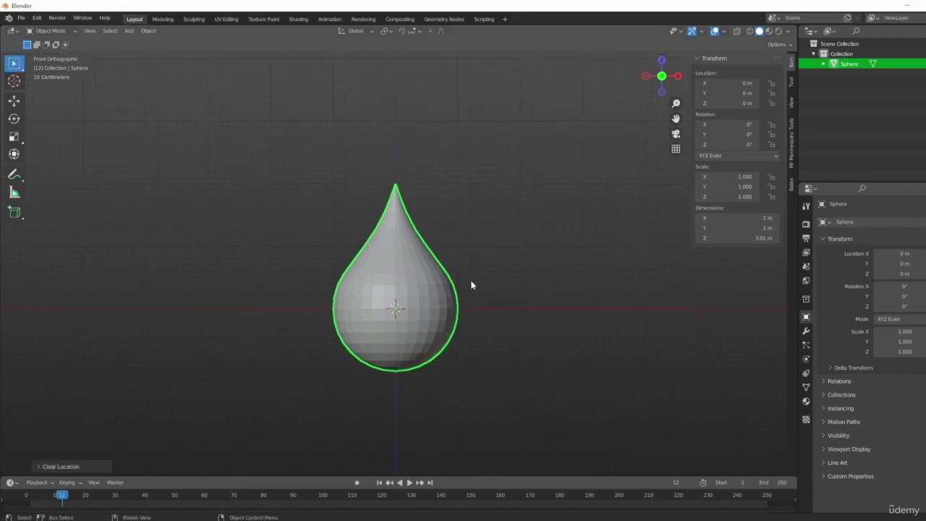
- Move the whole mesh up along Z by about 1 m in Edit Mode so the drop's base sits at its origin point
key("Tab")
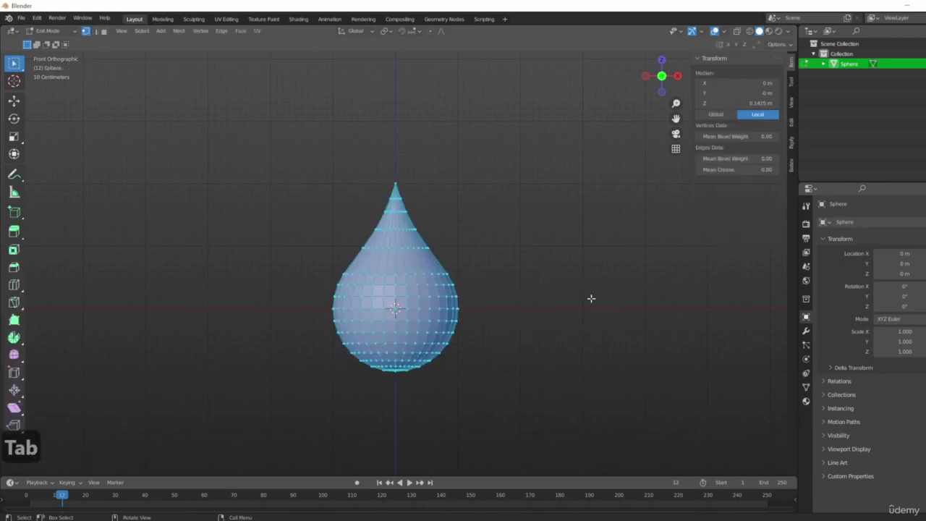
middle_click_drag(493, 316, 518, 288, "shift")
scroll(514, 304, "up", 4)
middle_click_drag(508, 227, 538, 286, "shift")
scroll(552, 294, "down", 2)
key("g")
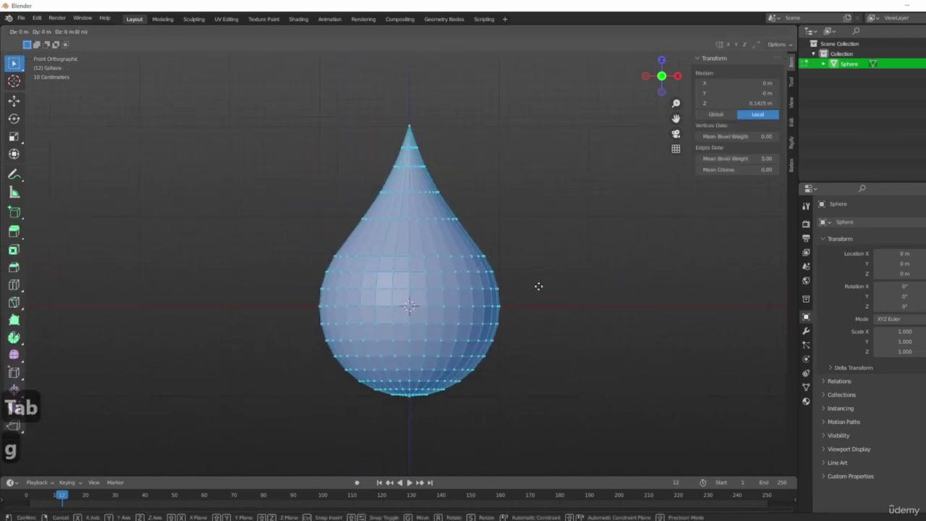
key("z")
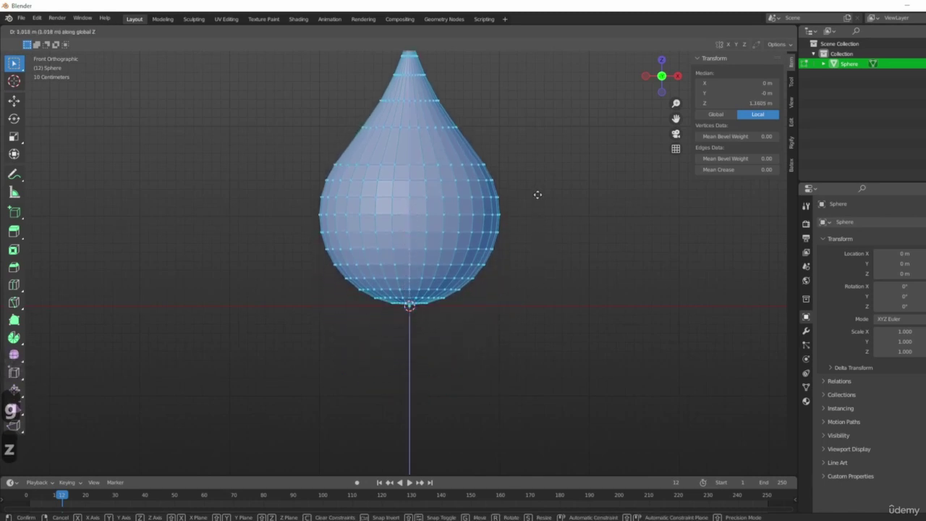
left_click(531, 196)
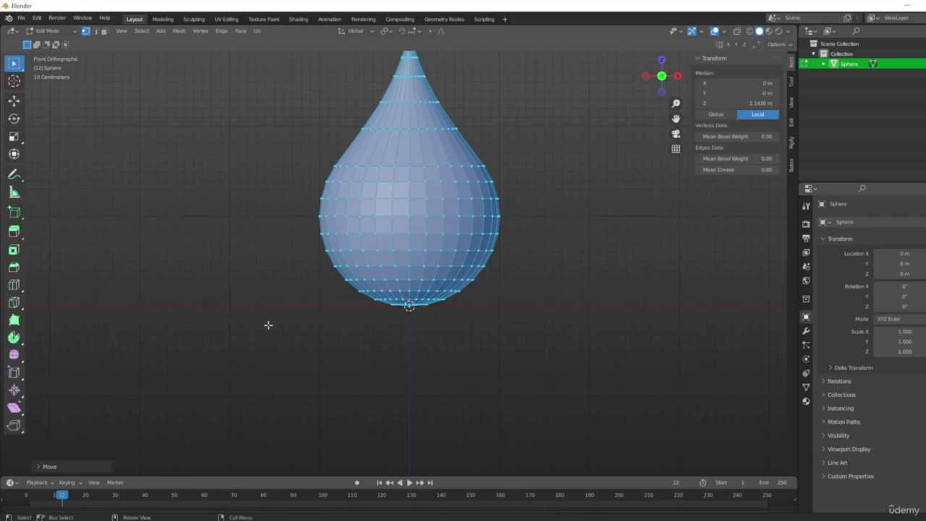
- Return to Object Mode and examine where the origin point lies relative to the drop's base
scroll(572, 259, "down", 2)
scroll(572, 259, "down", 1)
middle_click_drag(601, 224, 561, 228, "shift")
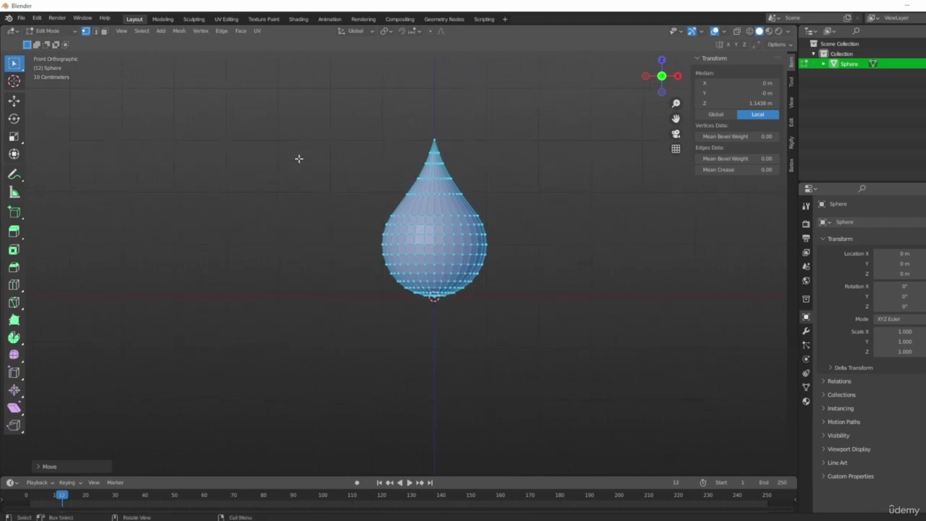
scroll(470, 252, "up", 3)
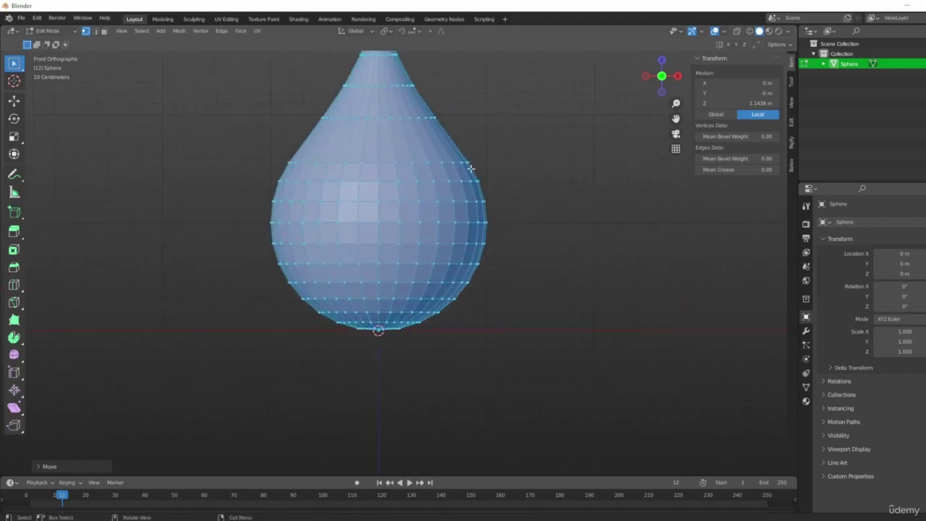
key("Tab")
scroll(450, 314, "up", 6)
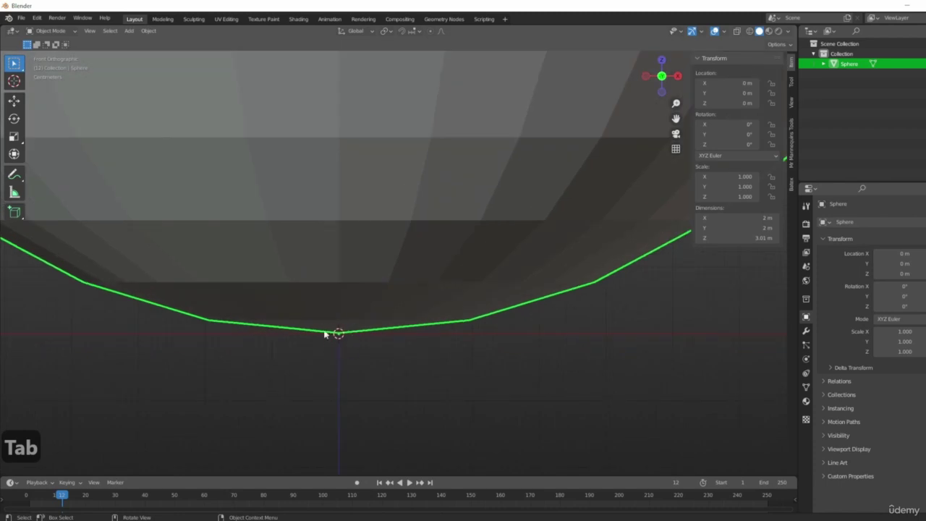
scroll(325, 334, "down", 7)
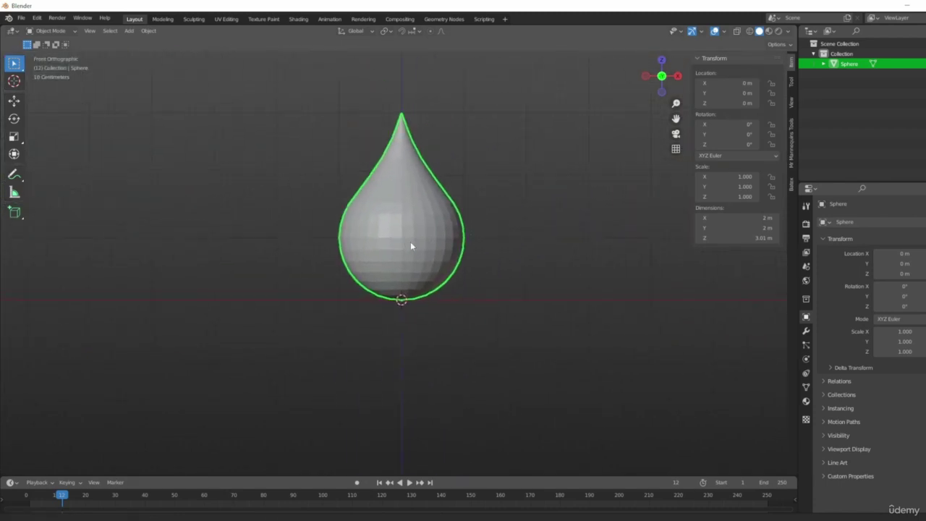
- Try rotating the drop in Object Mode around the origin point at its base
middle_click_drag(410, 246, 399, 263, "shift")
key("r")
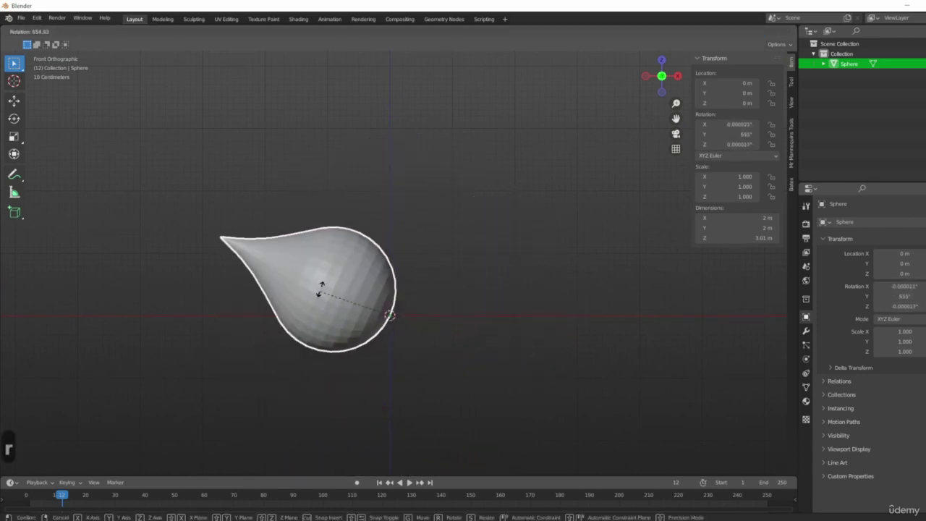
key("Escape")
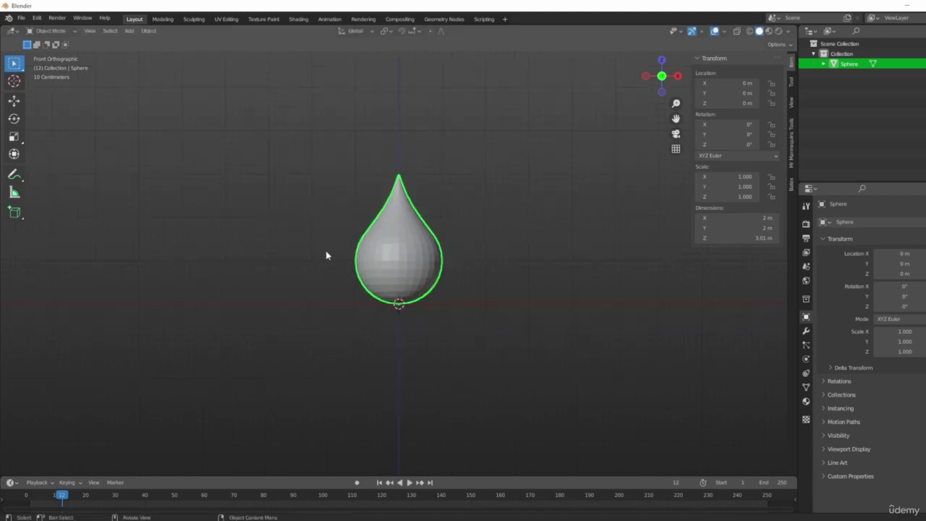
- Delete the drop and hide the viewport's sidebar
middle_click_drag(325, 250, 591, 263)
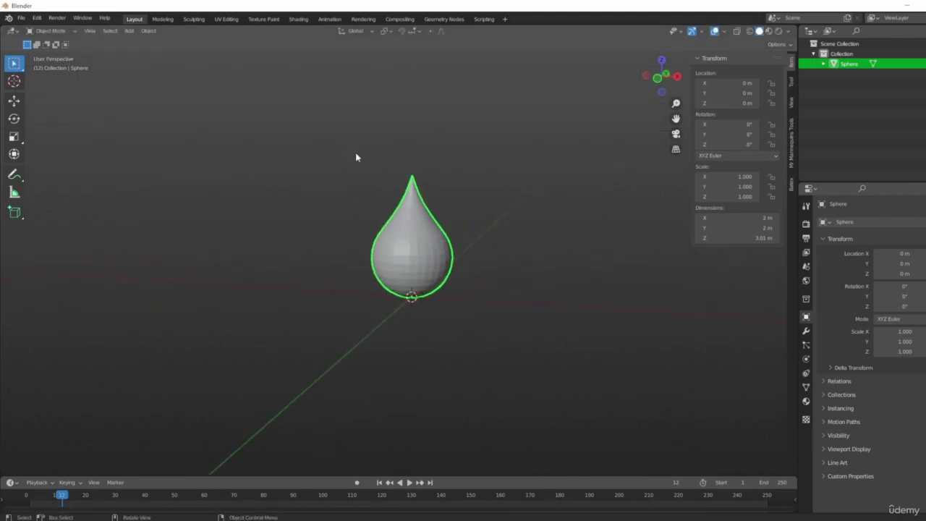
scroll(415, 286, "up", 4)
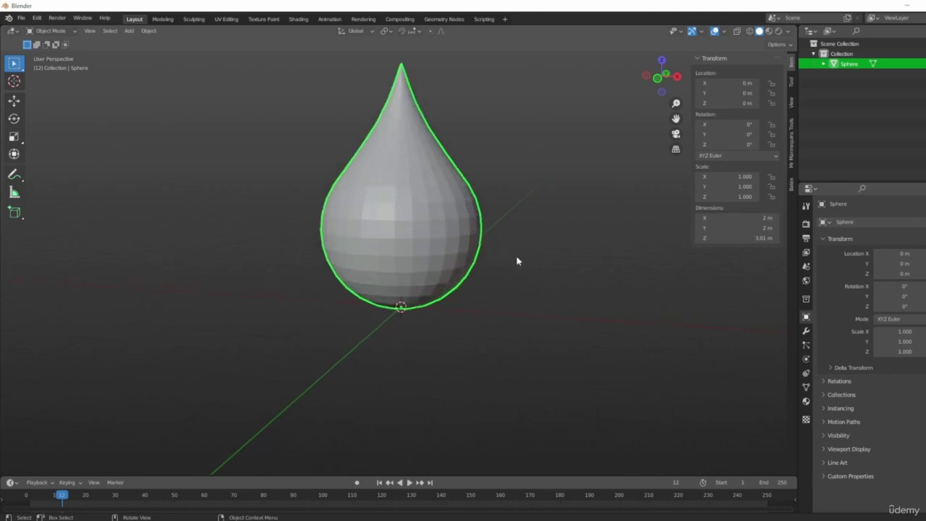
middle_click_drag(517, 261, 519, 285)
middle_click_drag(482, 387, 427, 289)
key("x")
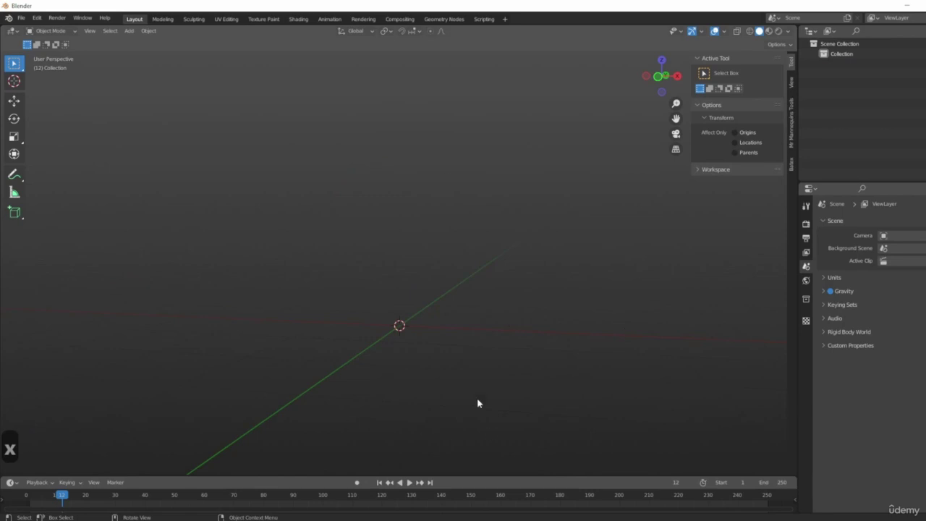
middle_click_drag(478, 403, 333, 364)
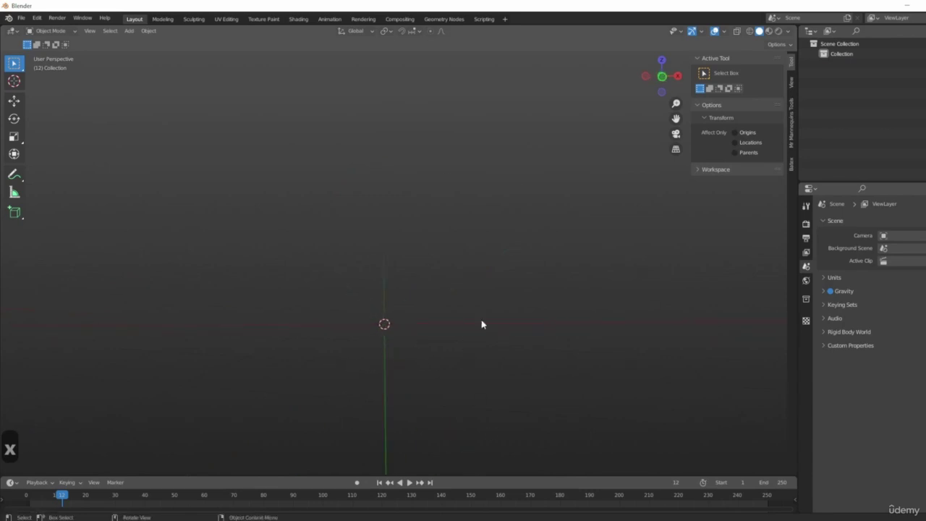
key("n")
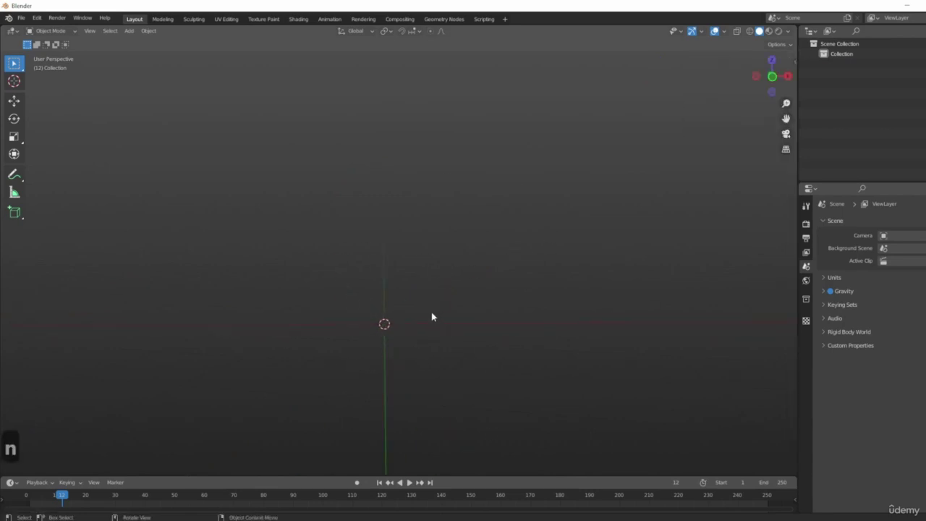
- Add a cube mesh at the world origin
middle_click_drag(529, 311, 538, 420)
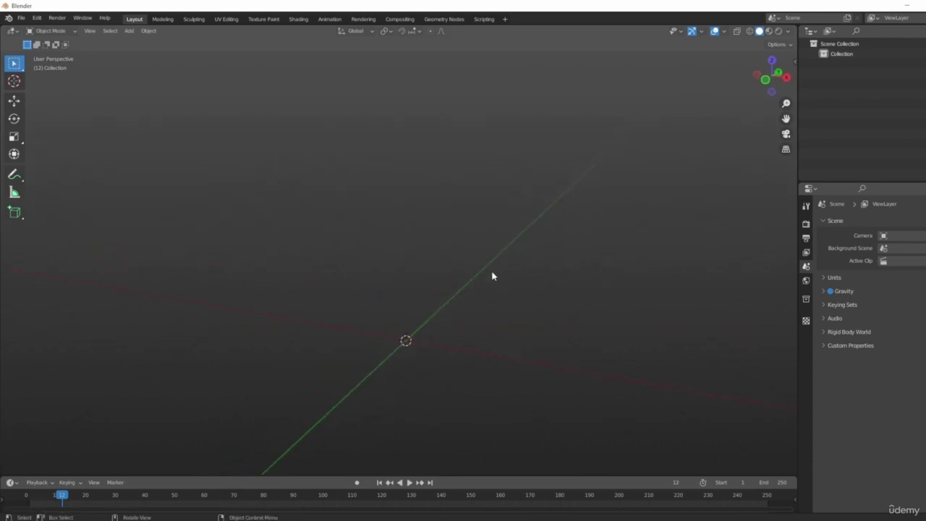
middle_click_drag(364, 386, 346, 272)
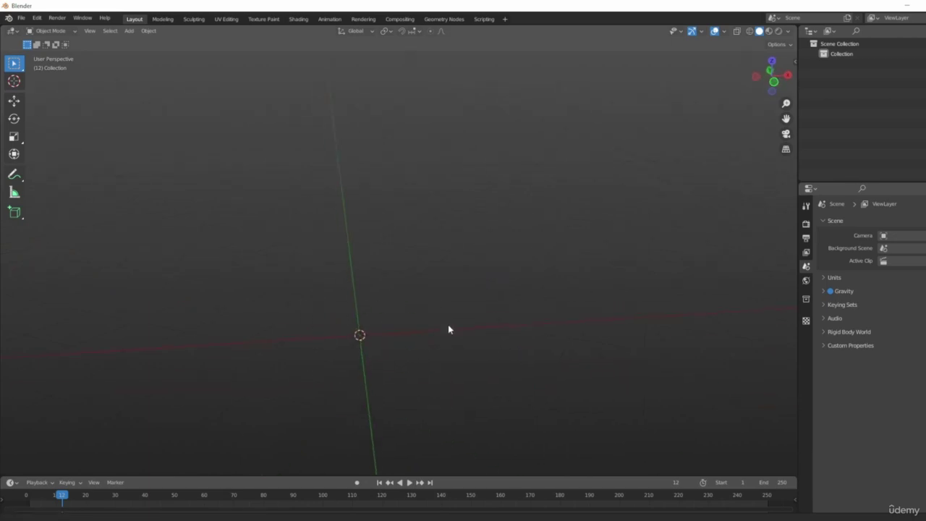
middle_click_drag(448, 327, 488, 368, "shift")
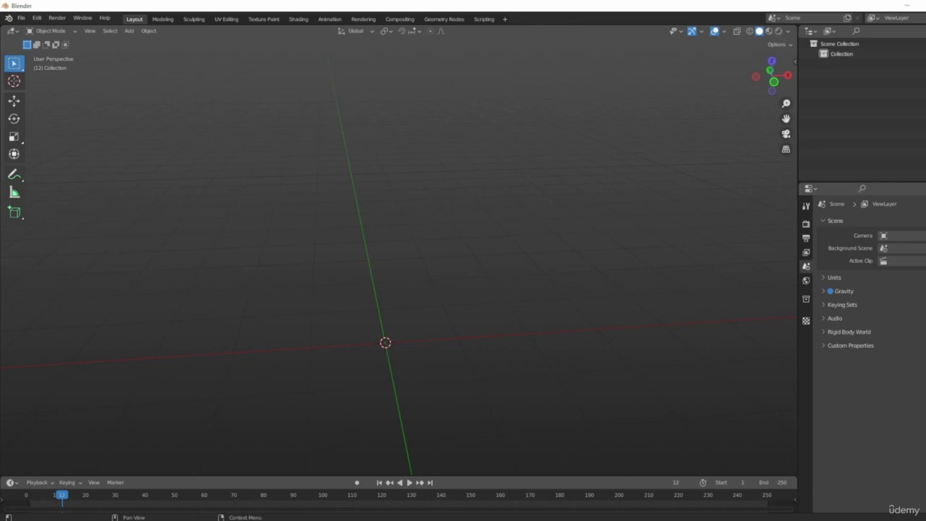
middle_click_drag(502, 352, 352, 357)
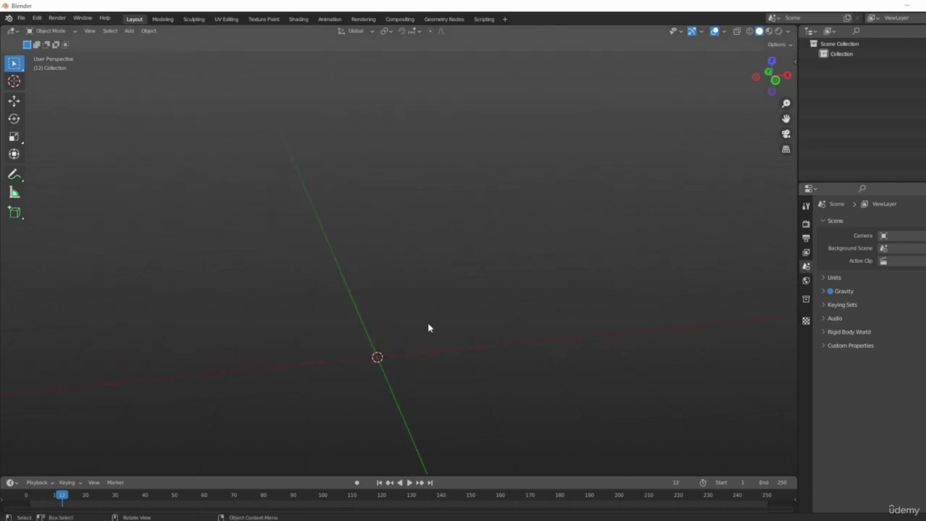
key("KP_1")
key("shift+a")
mouse_move(347, 307)
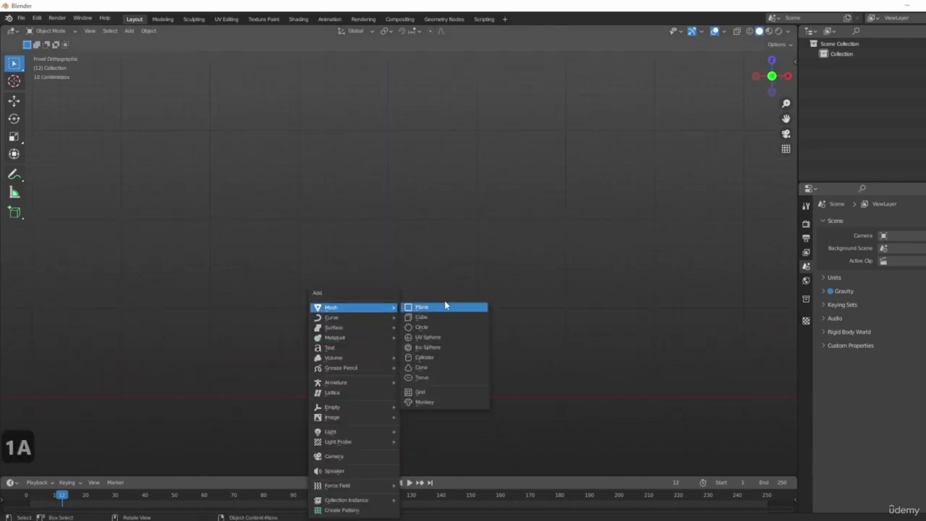
left_click(443, 317)
middle_click_drag(419, 369, 422, 258, "shift")
scroll(407, 272, "up", 1)
scroll(560, 285, "down", 1)
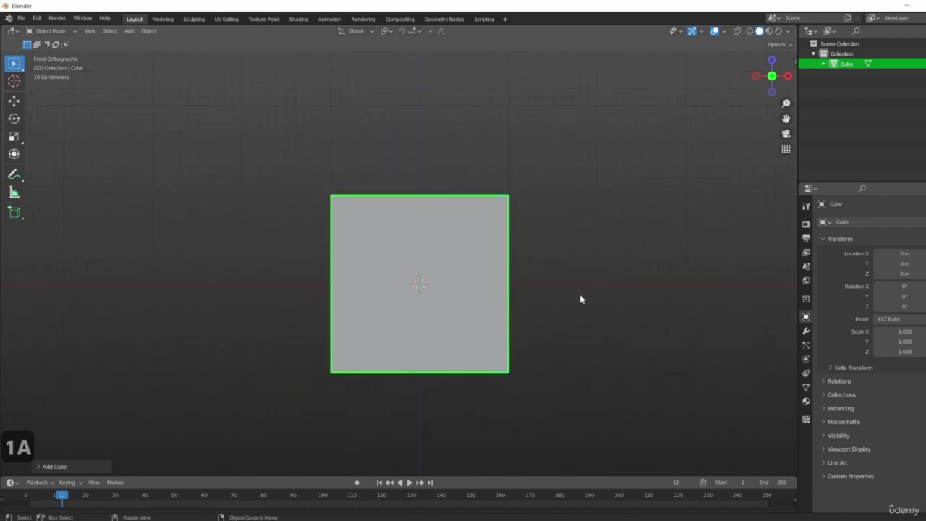
middle_click_drag(450, 336, 426, 155)
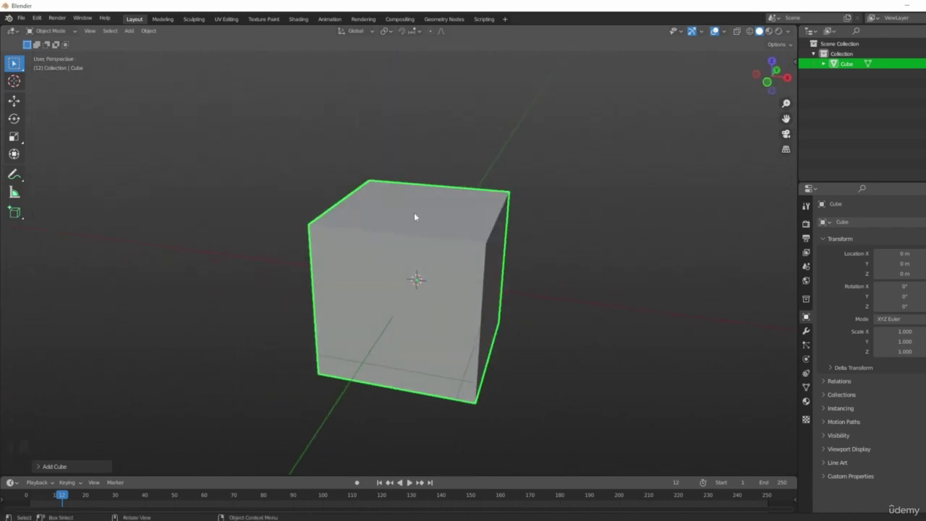
key("shift+a")
mouse_move(423, 231)
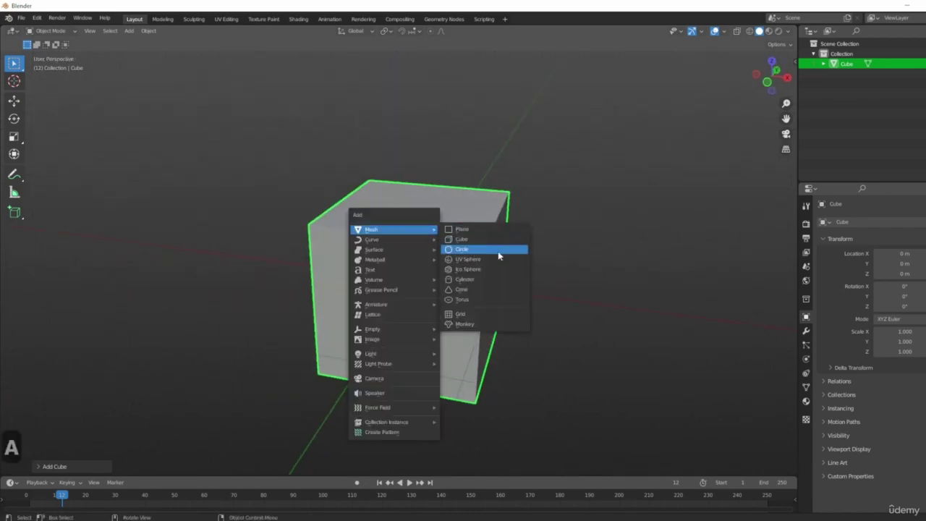
left_click(498, 250)
- Scale the cube along Y to about 0.047 to make it a thin slab
middle_click_drag(498, 250, 568, 303)
key("s")
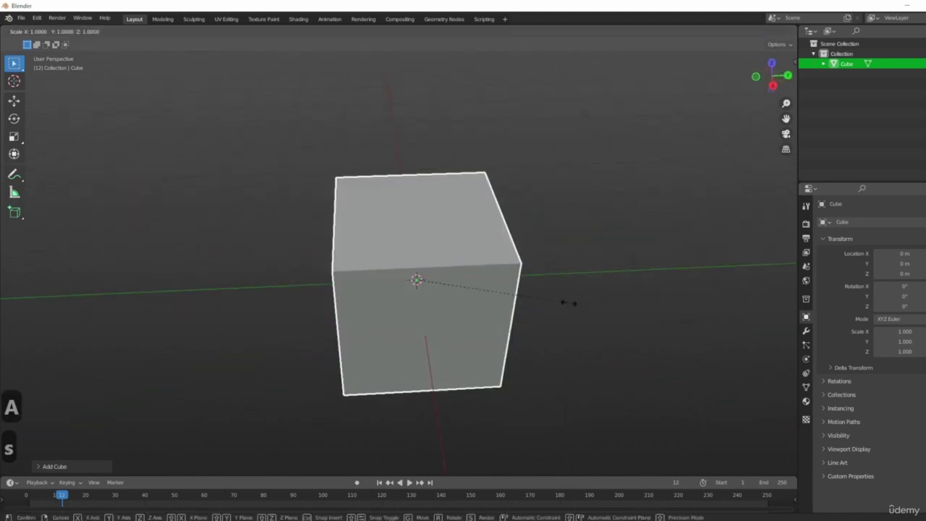
key("y")
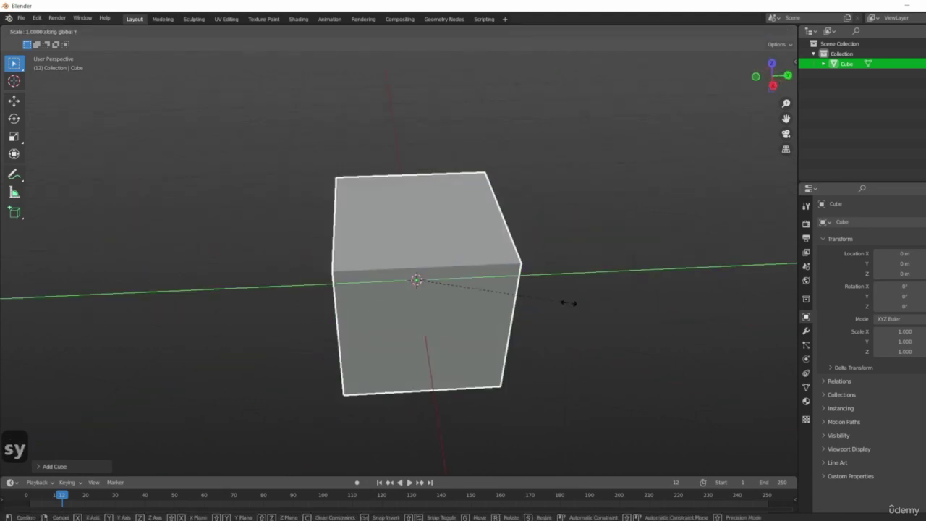
left_click(434, 293)
- Narrow the slab along X to a scale of about 0.573
middle_click_drag(434, 294, 466, 286)
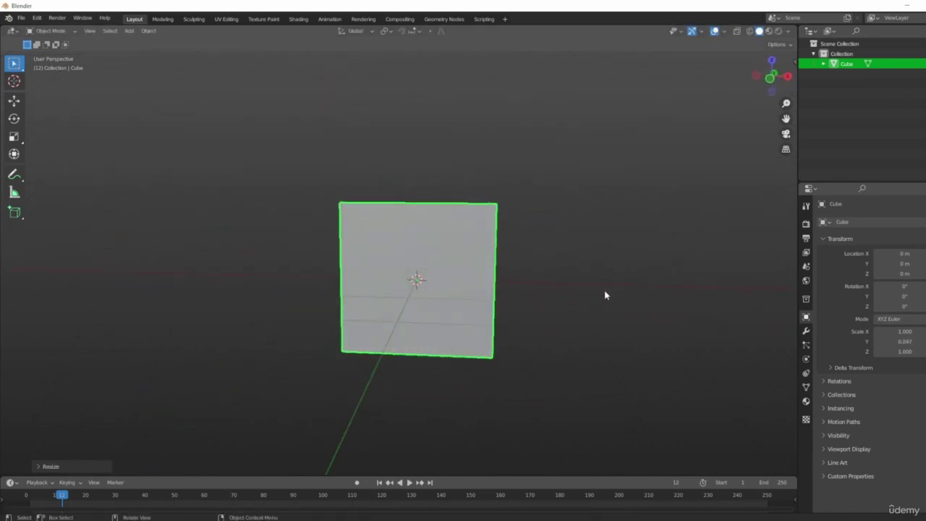
key("s")
key("x")
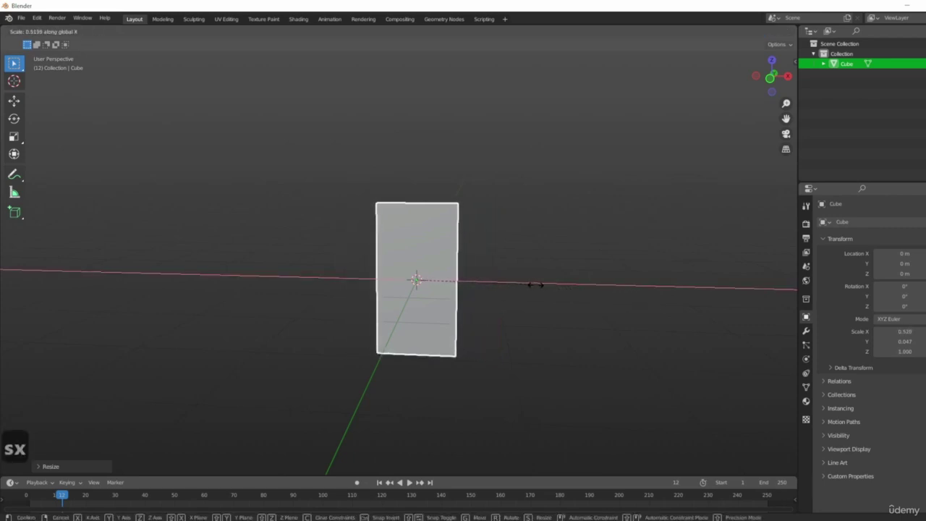
left_click(561, 300)
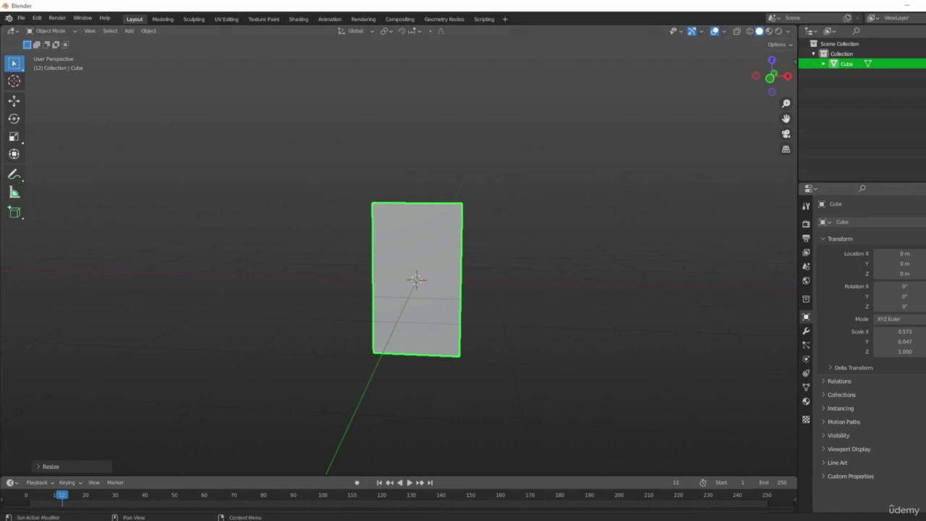
- In front view, move the panel object about 0.56 m in X and 1 m in Z, placing its lower-left corner at the world origin
middle_click_drag(457, 330, 471, 316)
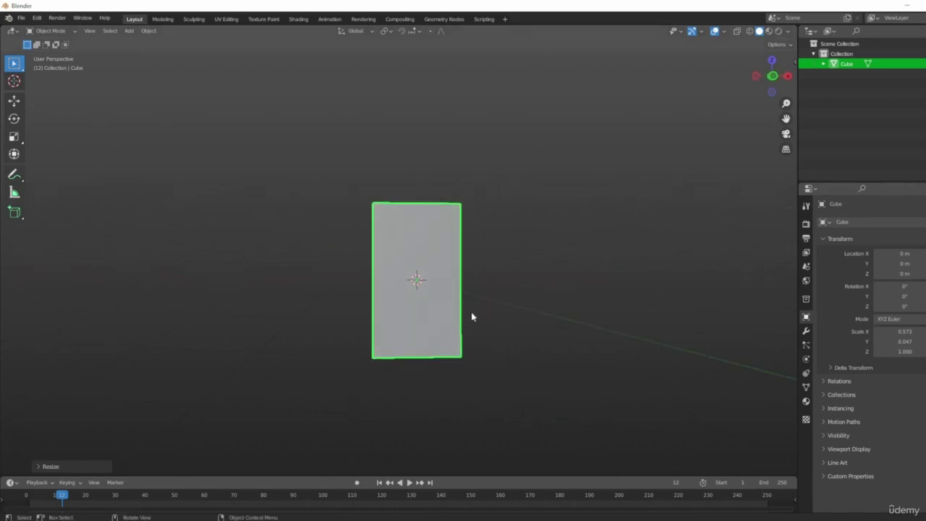
key("1")
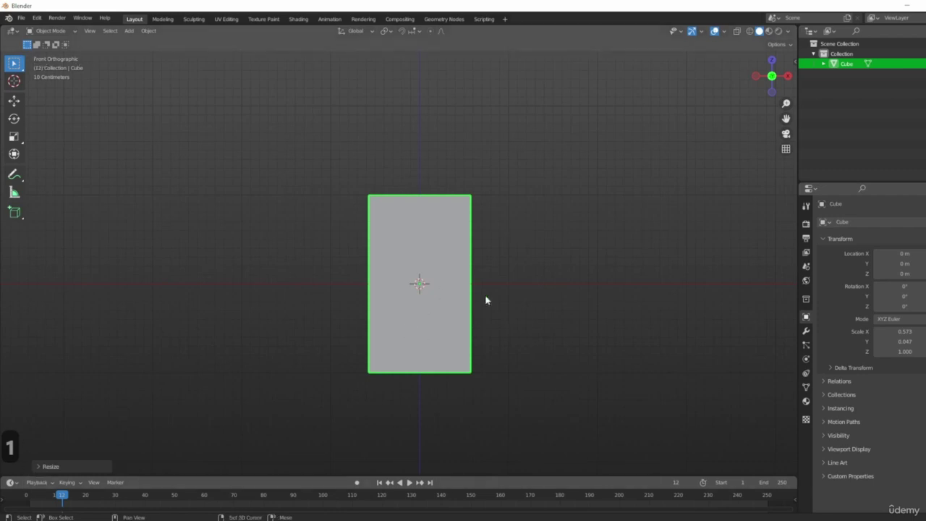
middle_click_drag(485, 295, 399, 305, "shift")
scroll(554, 268, "up", 3)
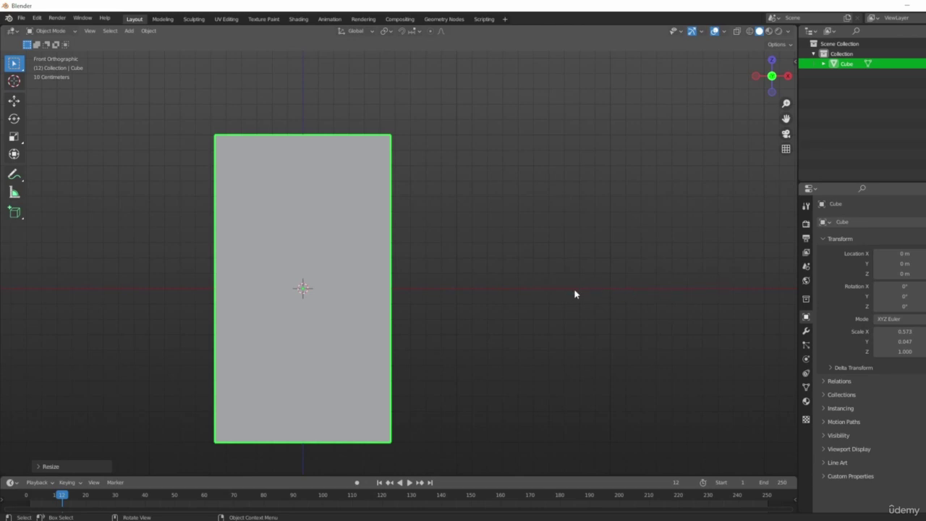
middle_click_drag(471, 260, 511, 301, "shift")
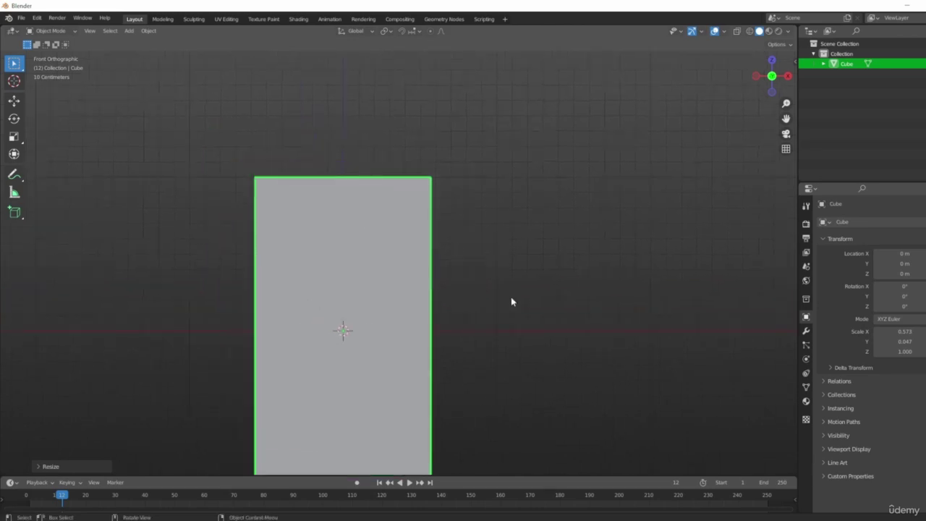
scroll(372, 224, "down", 3)
middle_click_drag(375, 151, 355, 255, "shift")
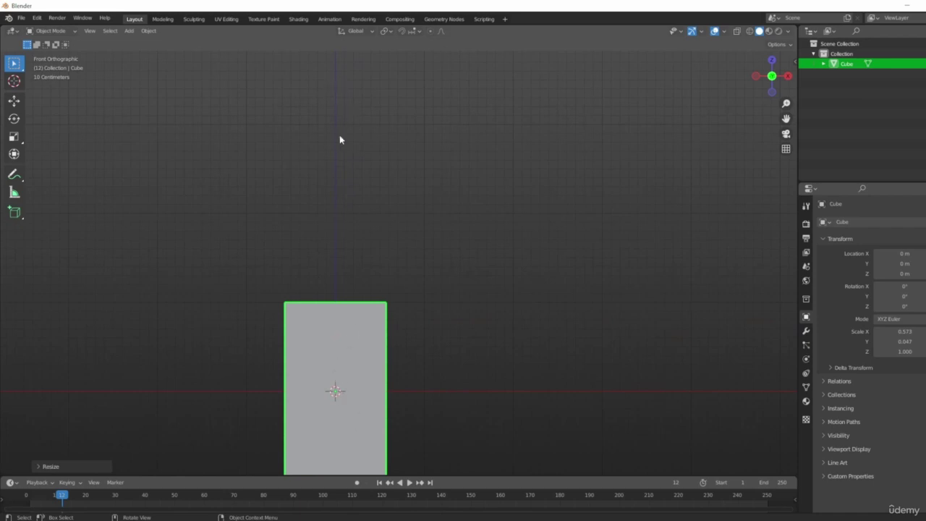
middle_click_drag(327, 374, 338, 327, "shift")
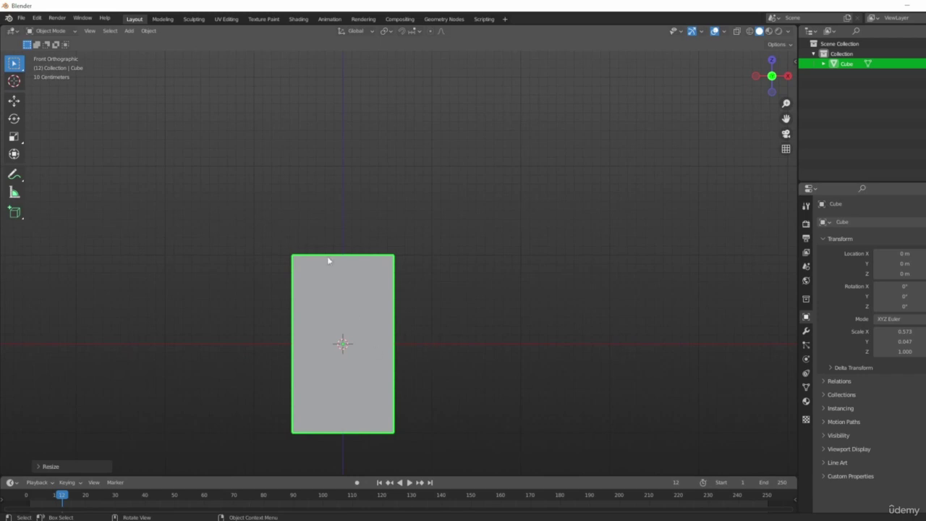
scroll(329, 362, "up", 4)
key("g")
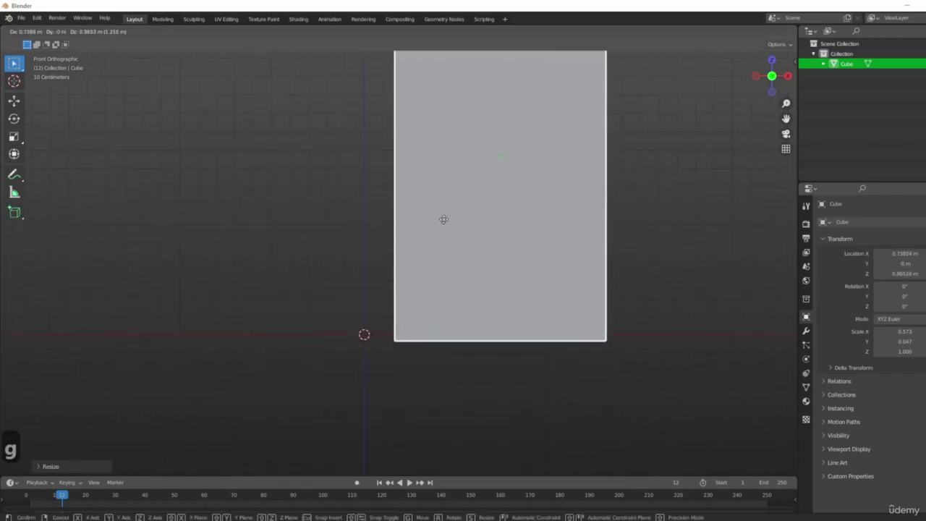
left_click(413, 213)
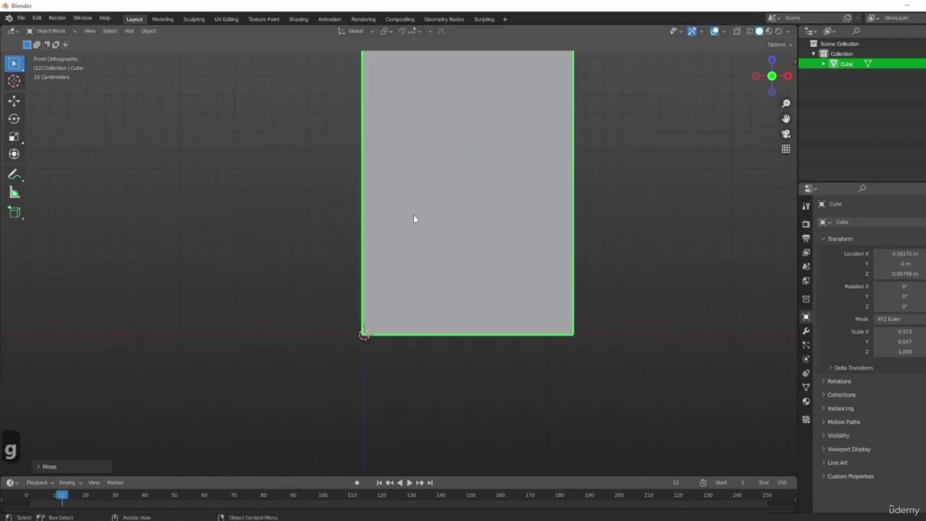
- Try rotating the panel about the global Z axis around its central origin point
scroll(536, 260, "down", 6)
middle_click_drag(603, 209, 483, 359)
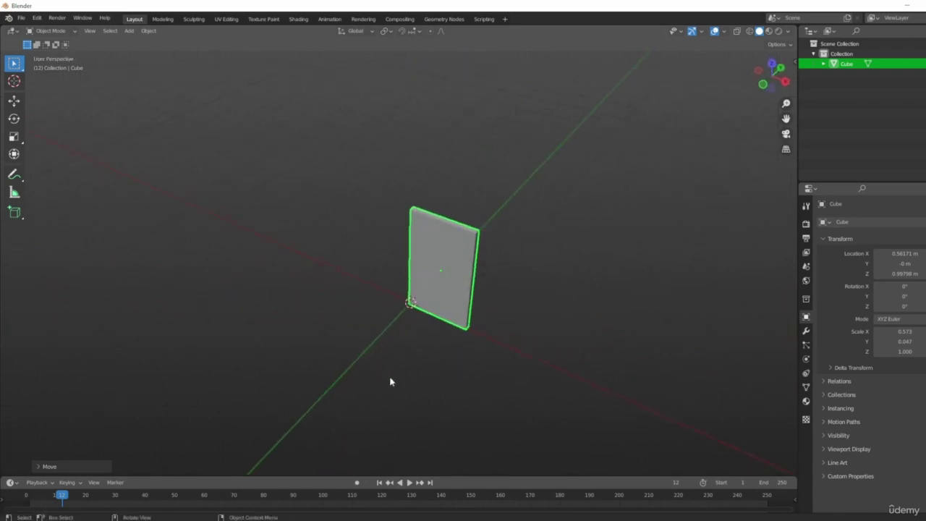
middle_click_drag(397, 262, 440, 236)
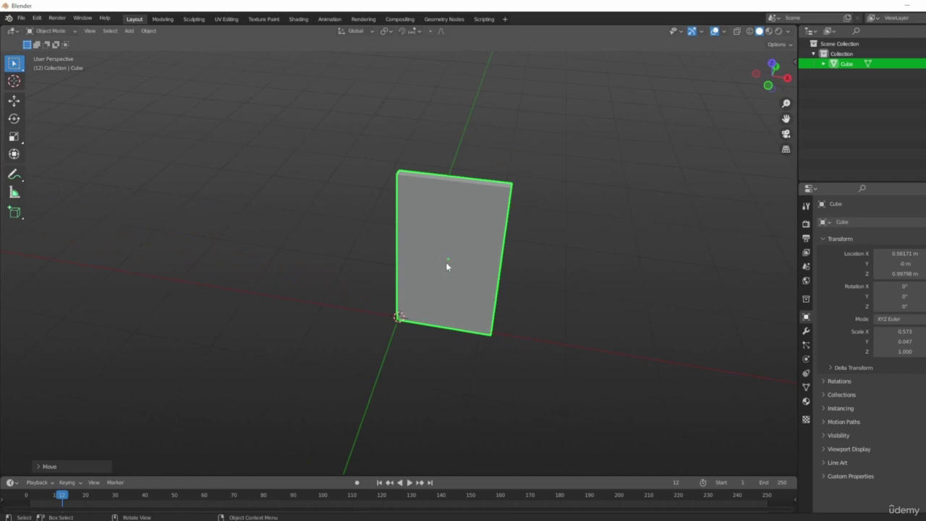
key("g")
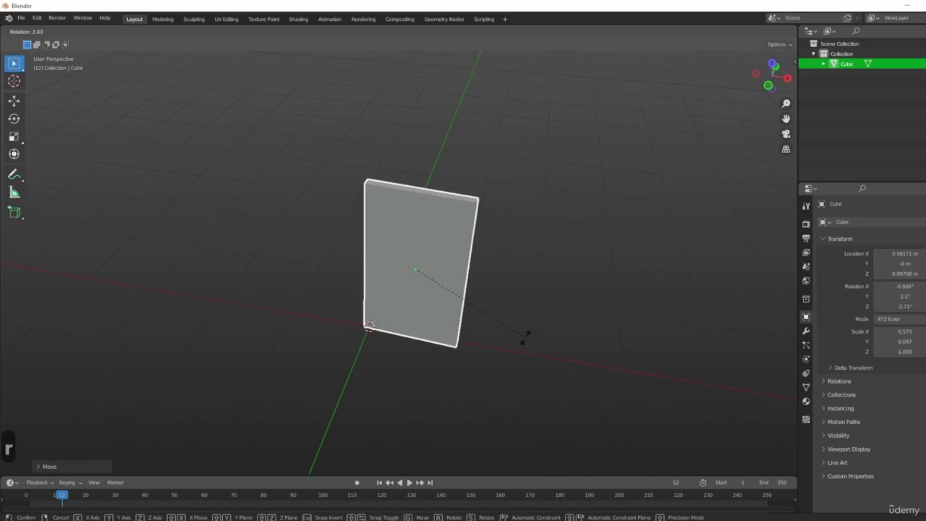
key("z")
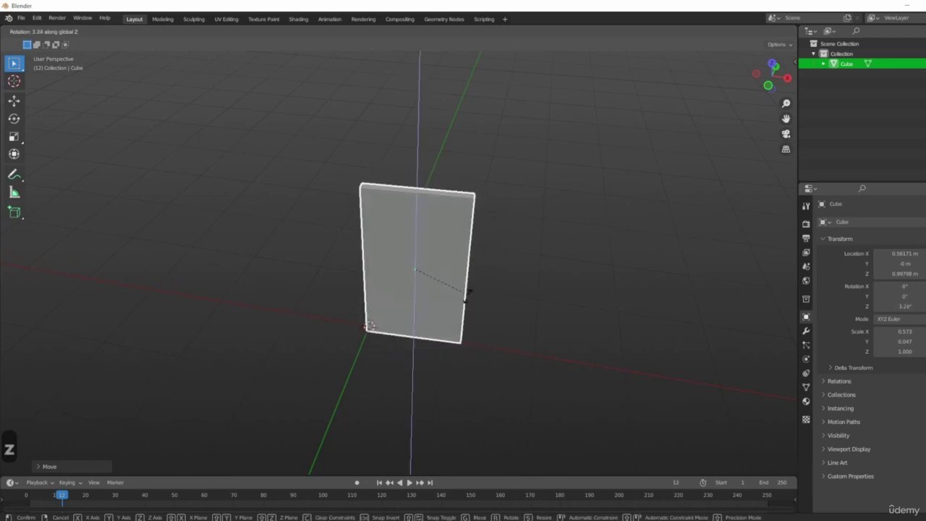
right_click(589, 237)
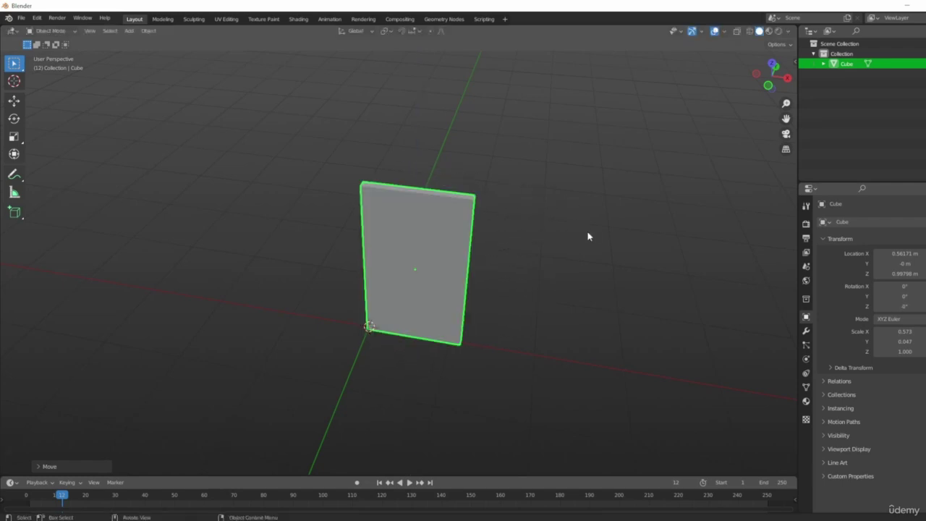
middle_click_drag(456, 325, 566, 324)
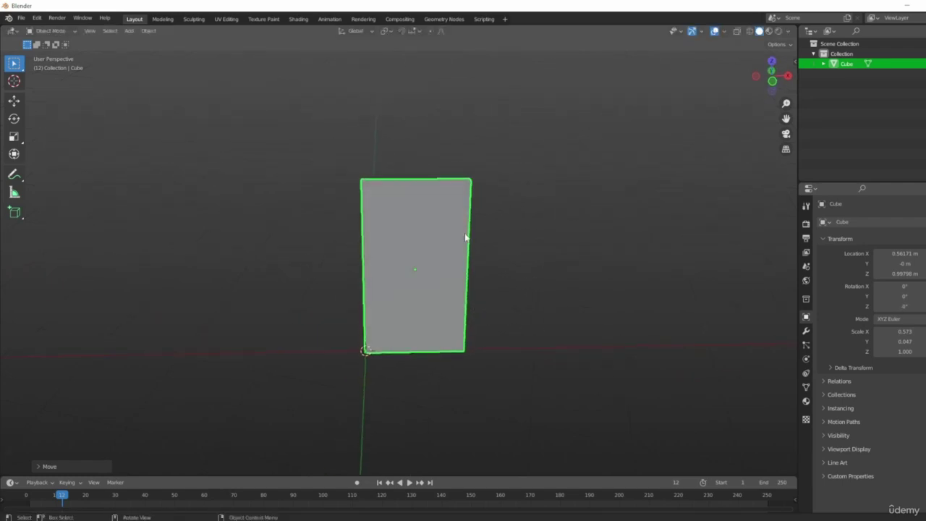
- Clear the panel's location to return it to the world origin and view it from the front
key("alt+g")
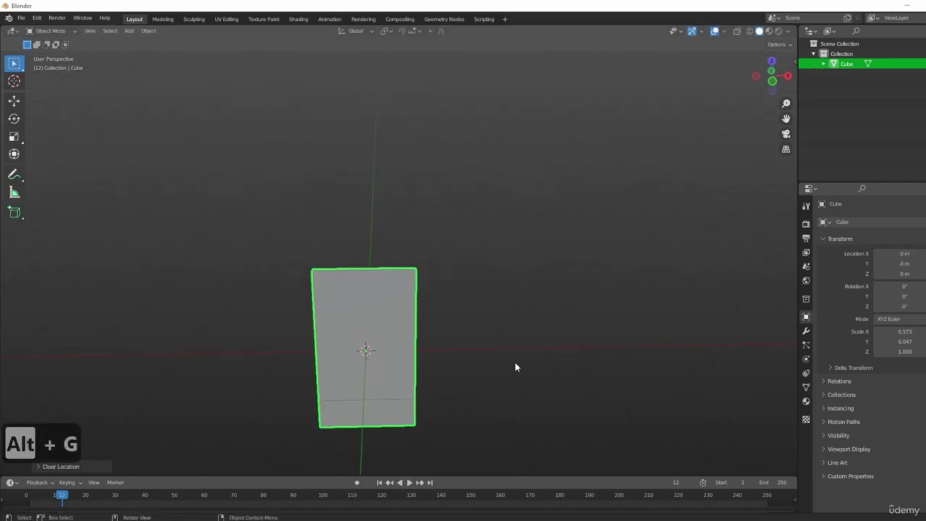
key("1")
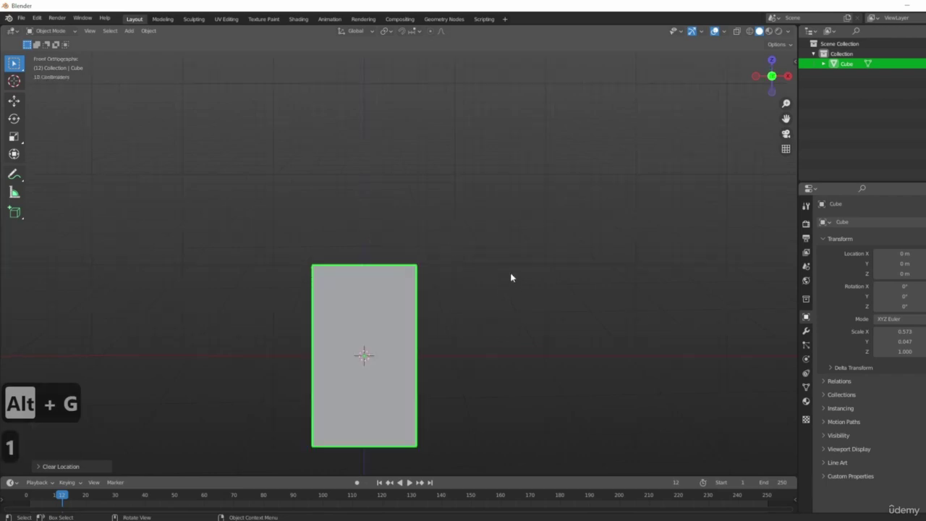
middle_click_drag(488, 299, 492, 231, "shift")
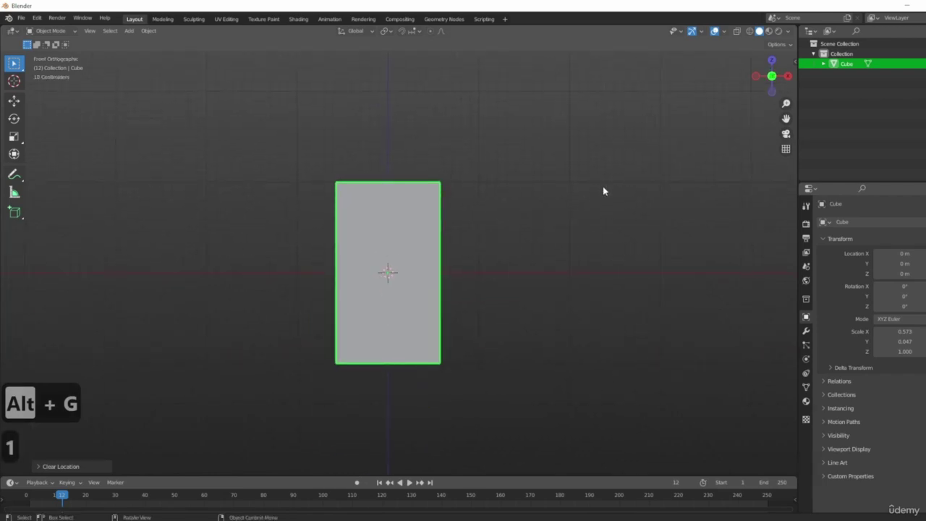
middle_click_drag(477, 196, 528, 207, "shift")
scroll(490, 277, "up", 2)
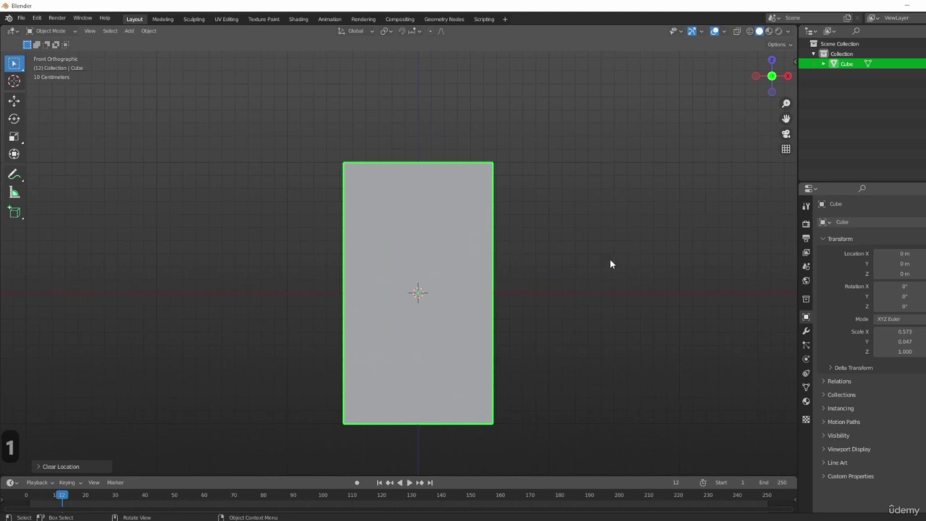
- In Edit Mode, move the panel's whole mesh about 0.58 m in X and 1 m in Z, placing its lower-left corner on the origin point
key("Tab")
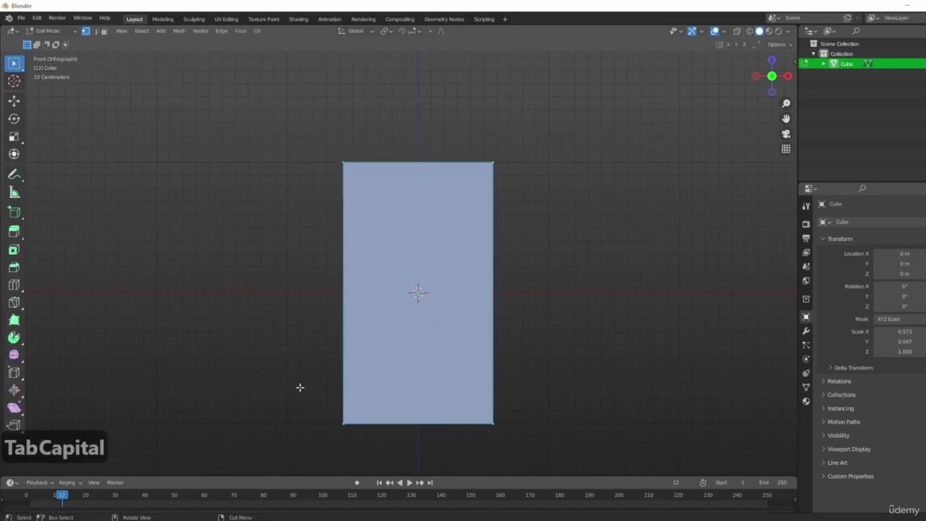
scroll(528, 217, "down", 2)
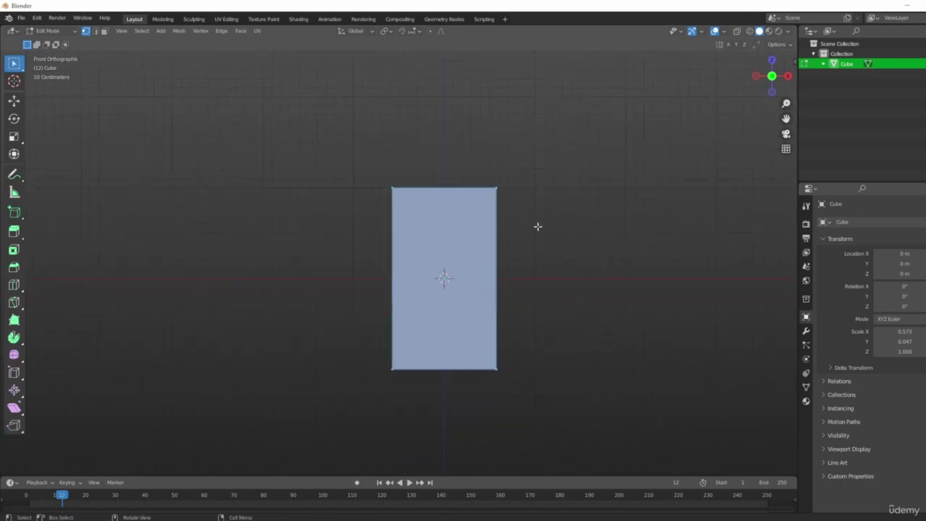
left_click(654, 200)
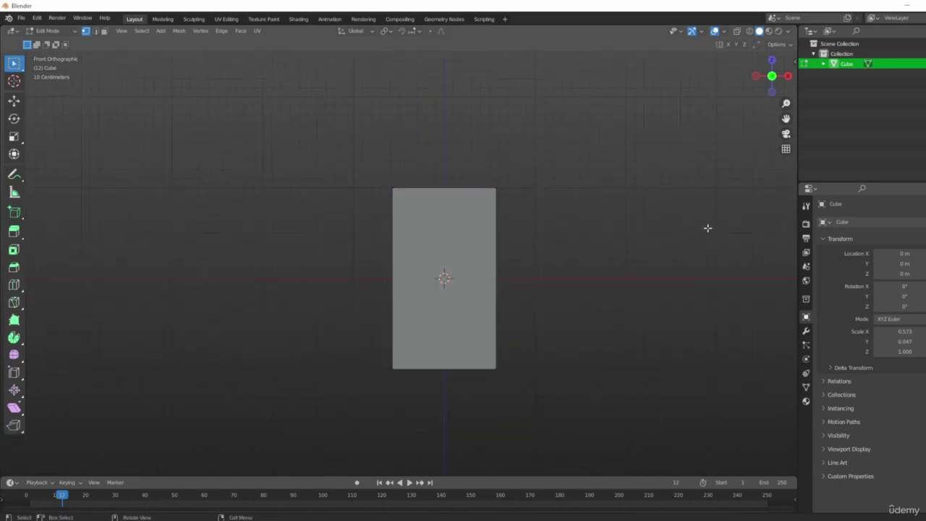
key("a")
scroll(507, 278, "up", 3)
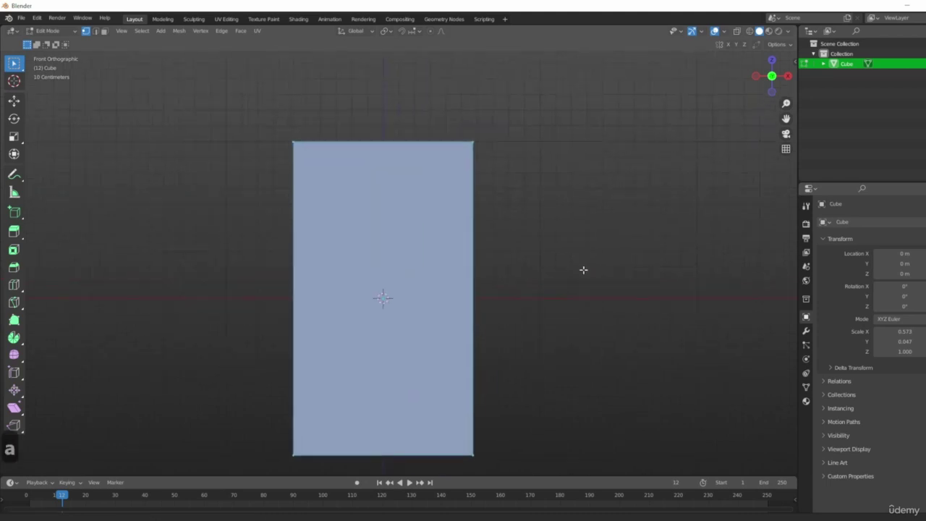
key("g")
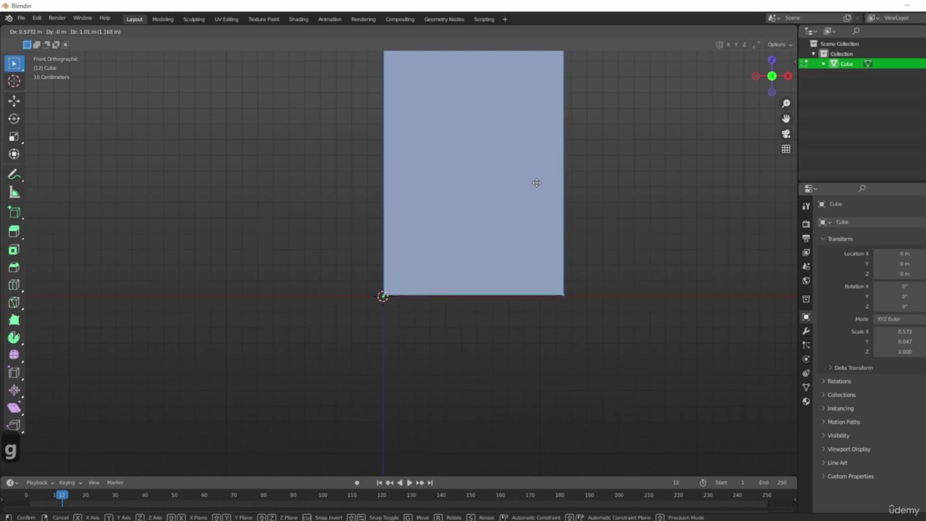
left_click(537, 184)
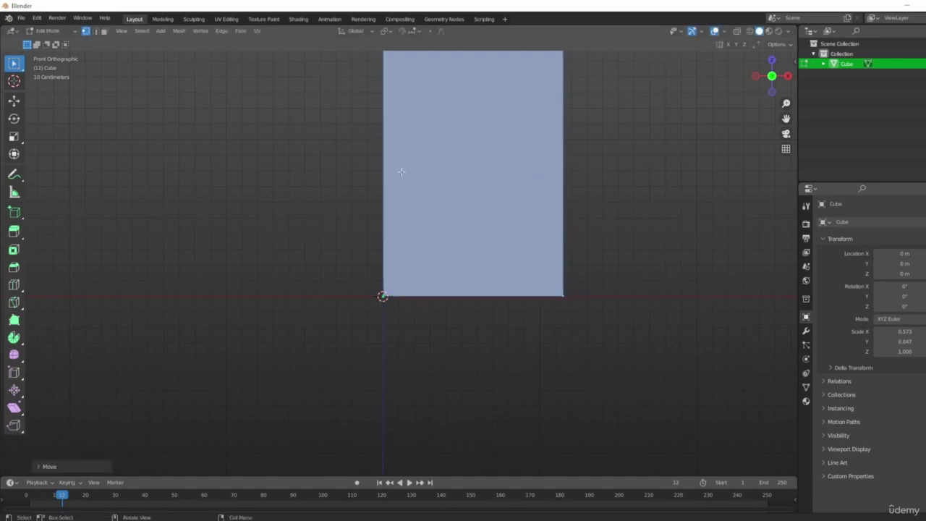
scroll(497, 231, "down", 3)
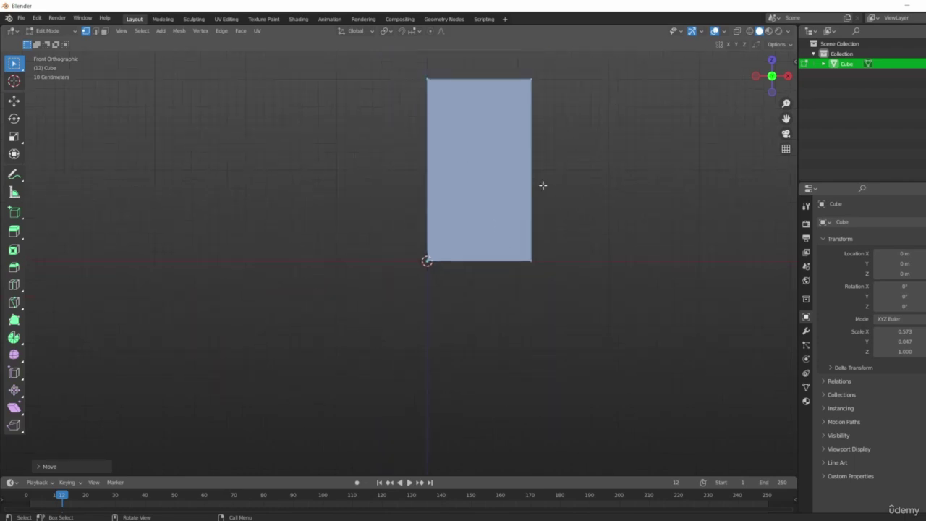
middle_click_drag(544, 186, 500, 269, "shift")
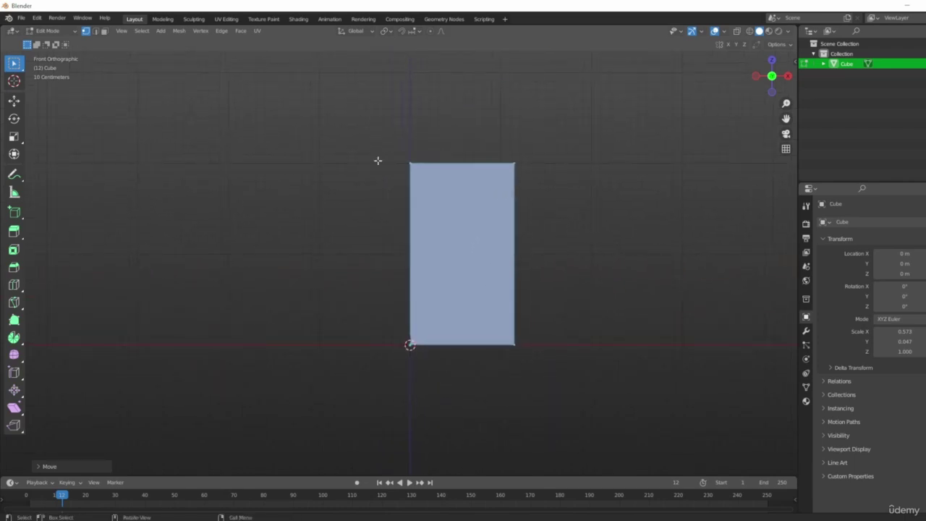
key("Tab")
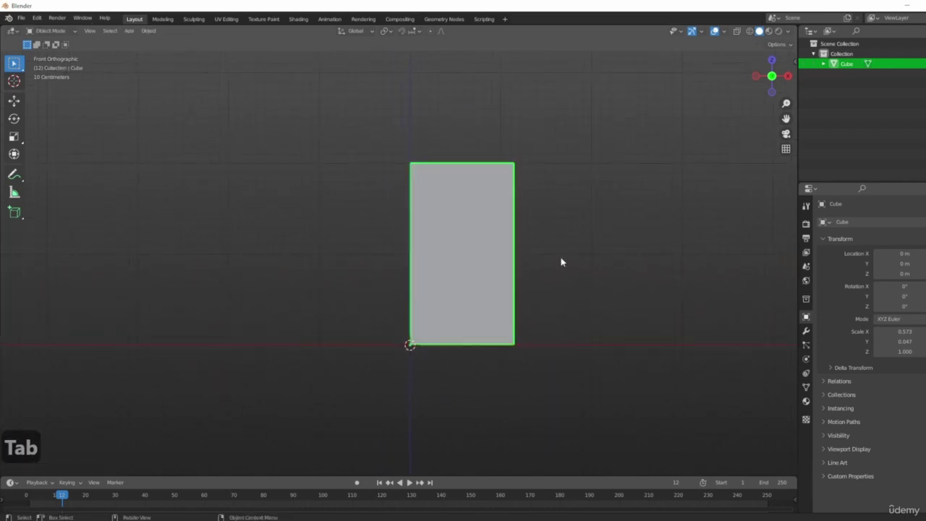
- Try rotating the panel about the global Z axis so it swings like a door around its corner origin
middle_click_drag(595, 174, 653, 296)
middle_click_drag(566, 237, 396, 136, "shift")
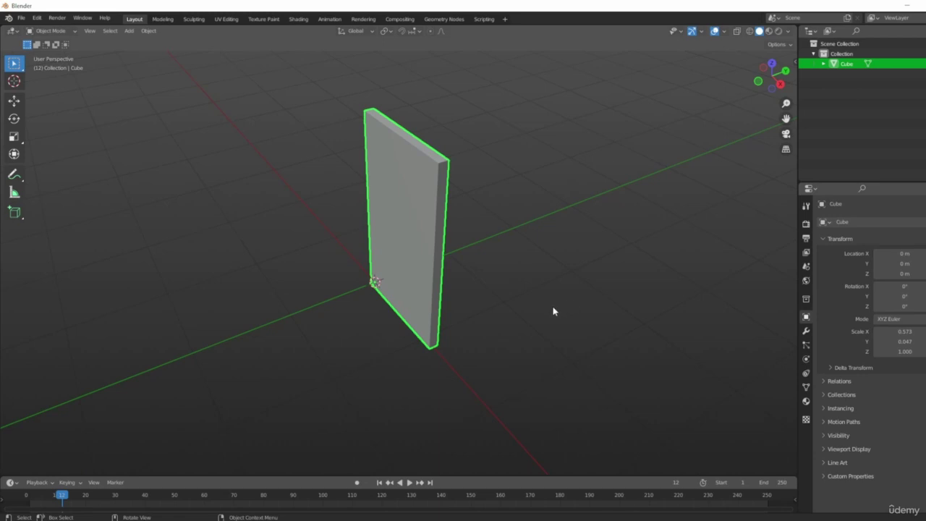
key("r")
key("z")
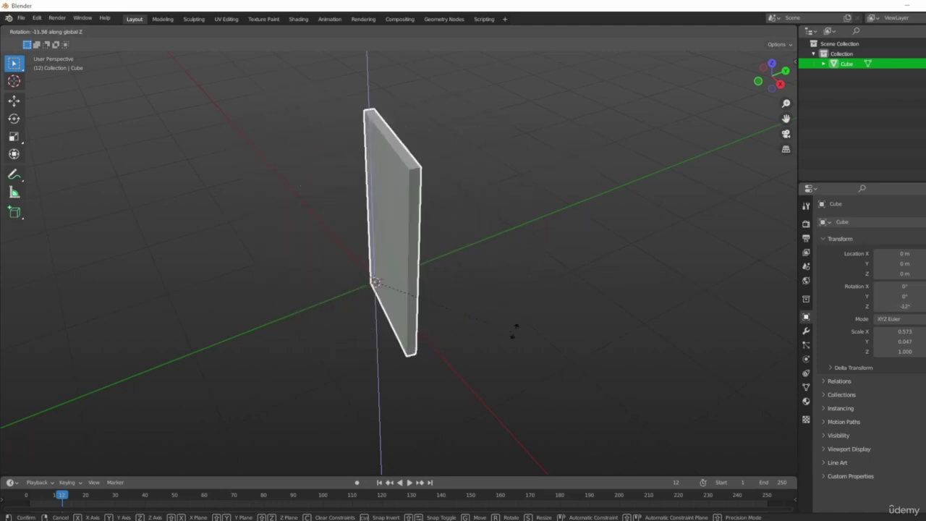
key("Escape")
- Hide the panel from the viewport
middle_click_drag(409, 335, 460, 293)
scroll(482, 325, "up", 1)
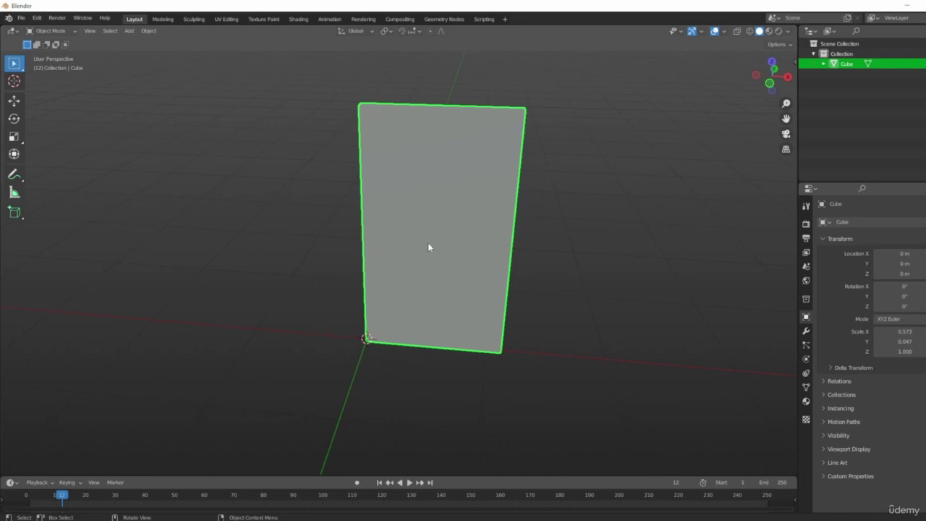
key("h")
- Add a second cube mesh at the world origin
middle_click_drag(488, 312, 457, 301)
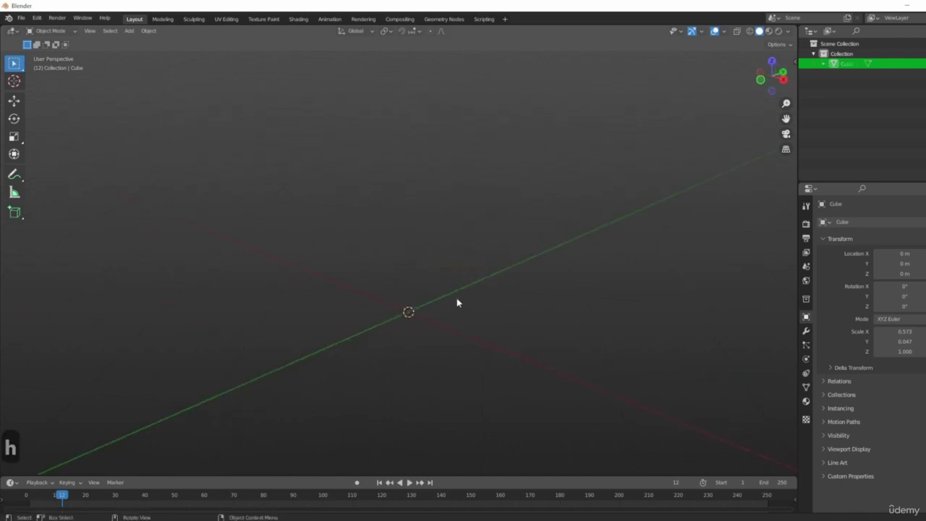
key("shift+a")
mouse_move(333, 266)
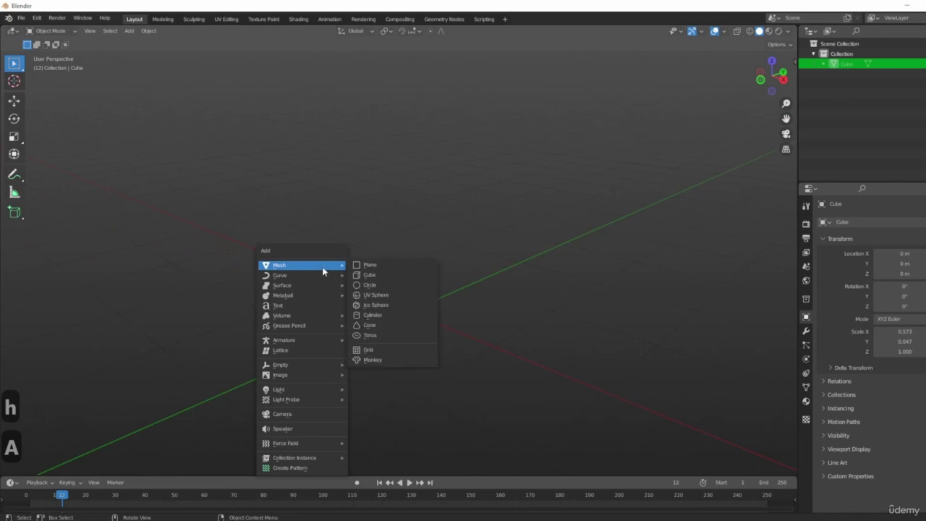
left_click(372, 276)
- Try scaling the new cube uniformly around its central origin point
middle_click_drag(346, 390, 437, 281)
middle_click_drag(507, 323, 398, 333)
middle_click_drag(447, 211, 623, 344)
key("s")
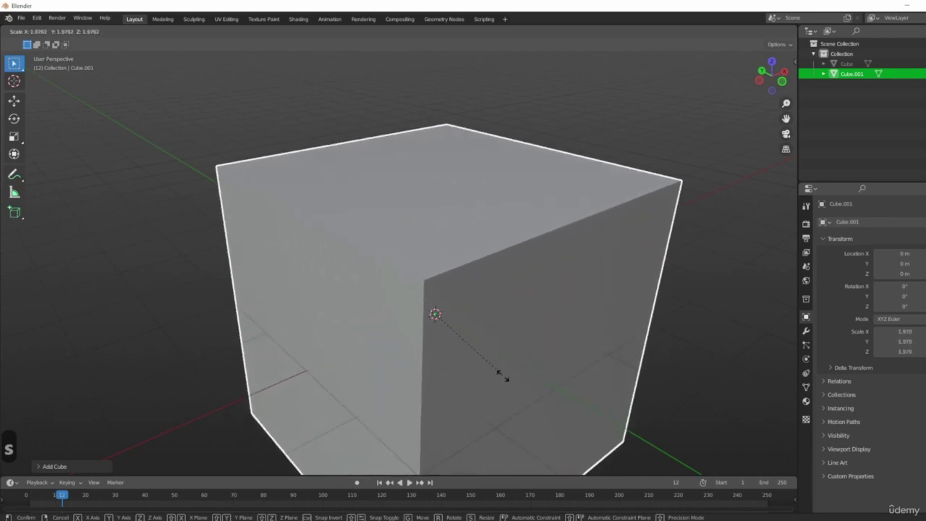
key("Escape")
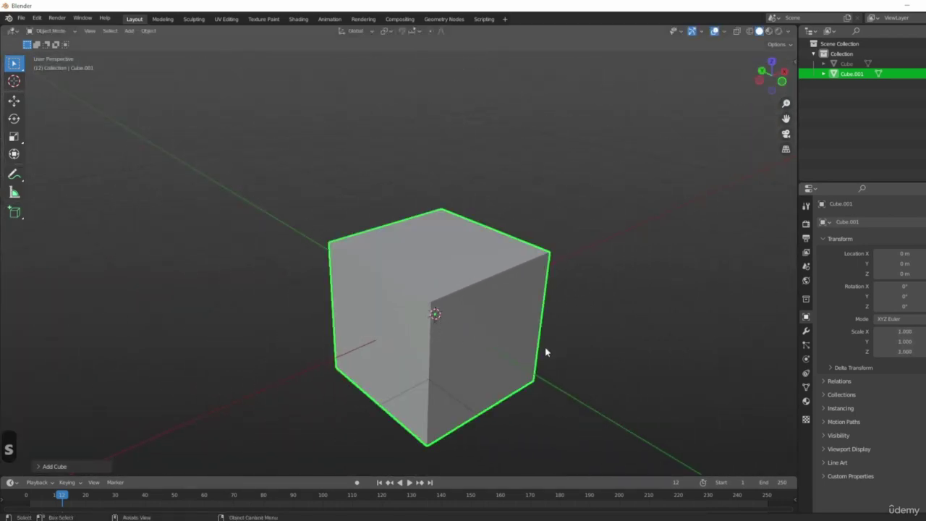
- Delete the second cube
middle_click_drag(538, 352, 555, 303)
key("x")
left_click(537, 294)
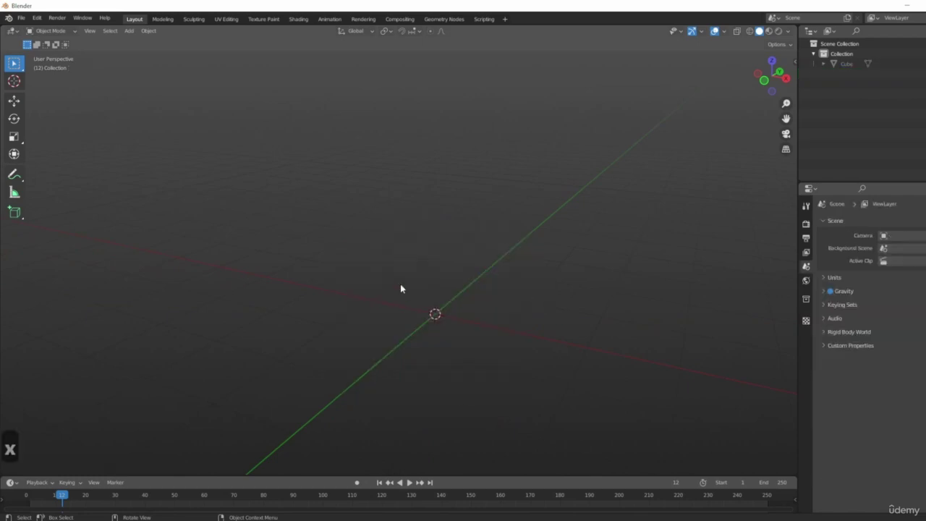
- Unhide the panel, select it, and try scaling it uniformly around its corner origin
key("alt+h")
left_click(494, 229)
middle_click_drag(494, 229, 421, 336)
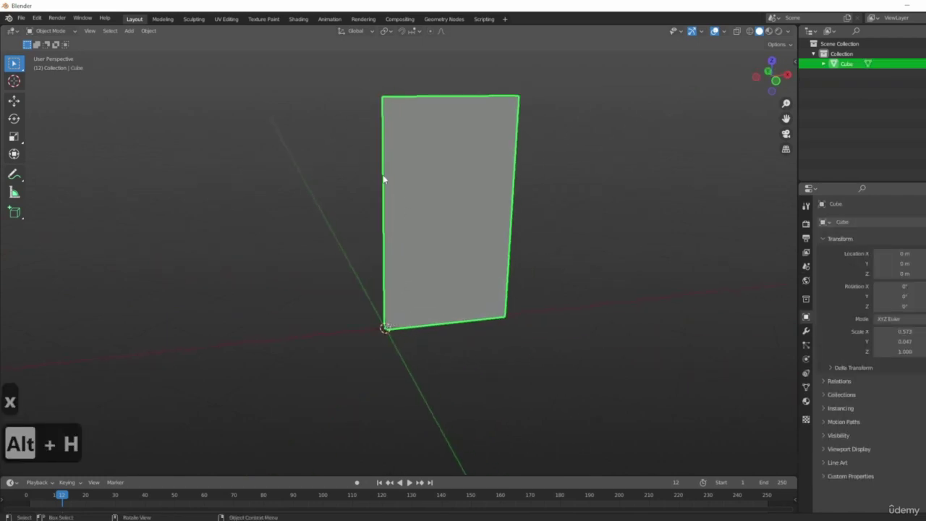
middle_click_drag(394, 293, 429, 298)
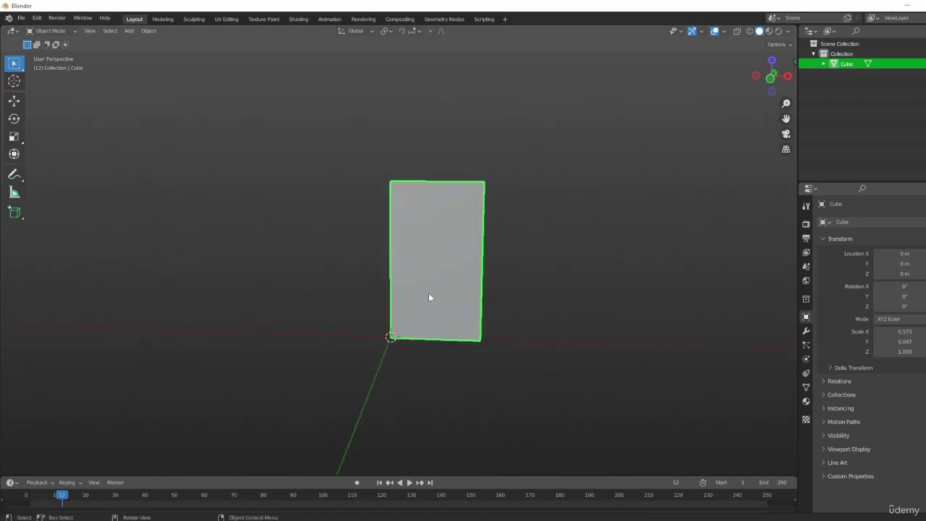
key("s")
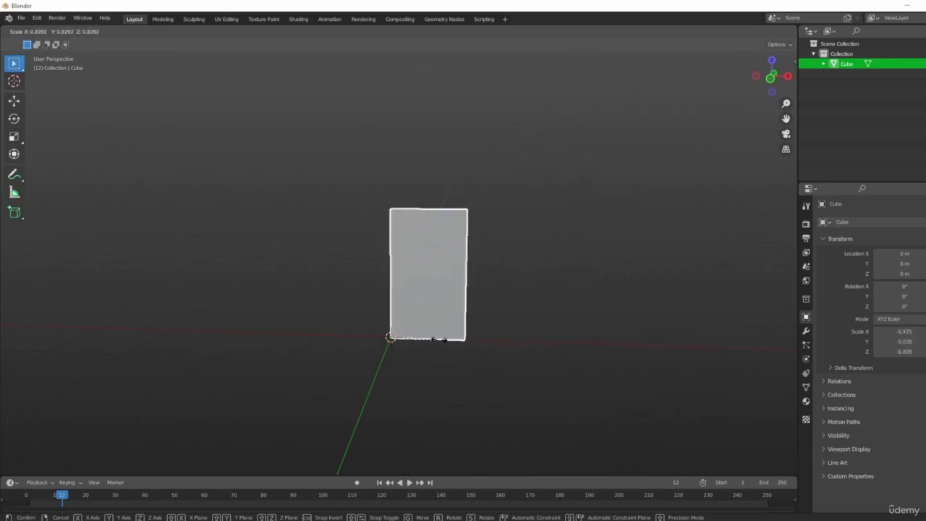
right_click(526, 325)
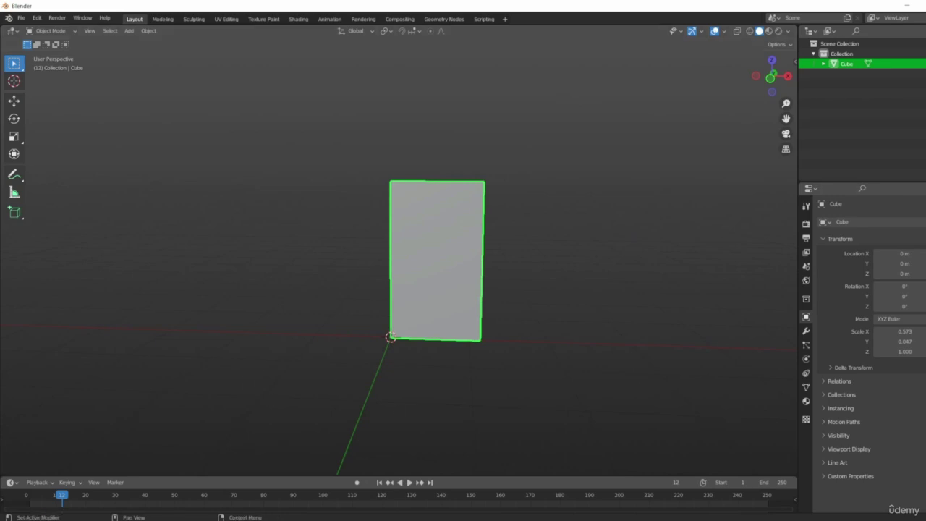
- Examine in front view how closely the panel's lower corner lines up with its origin point
middle_click_drag(424, 351, 433, 341)
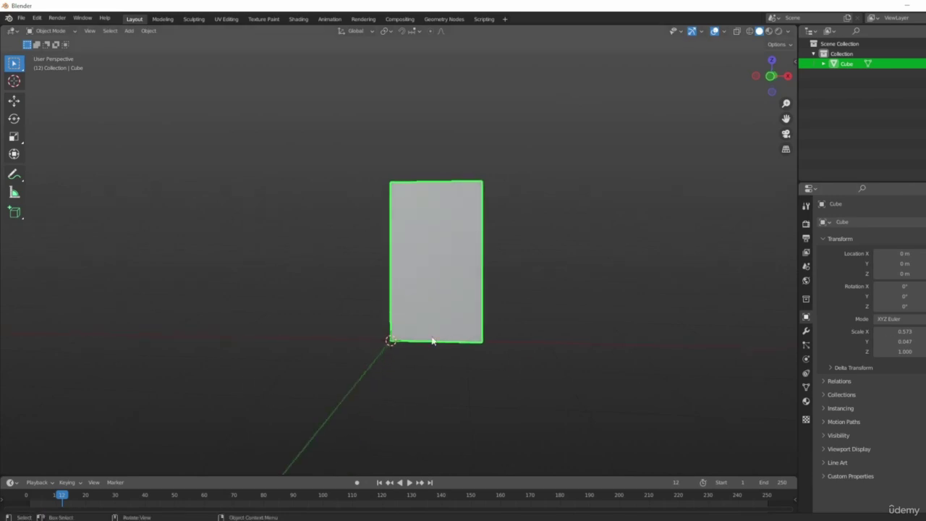
key("1")
scroll(413, 316, "up", 4)
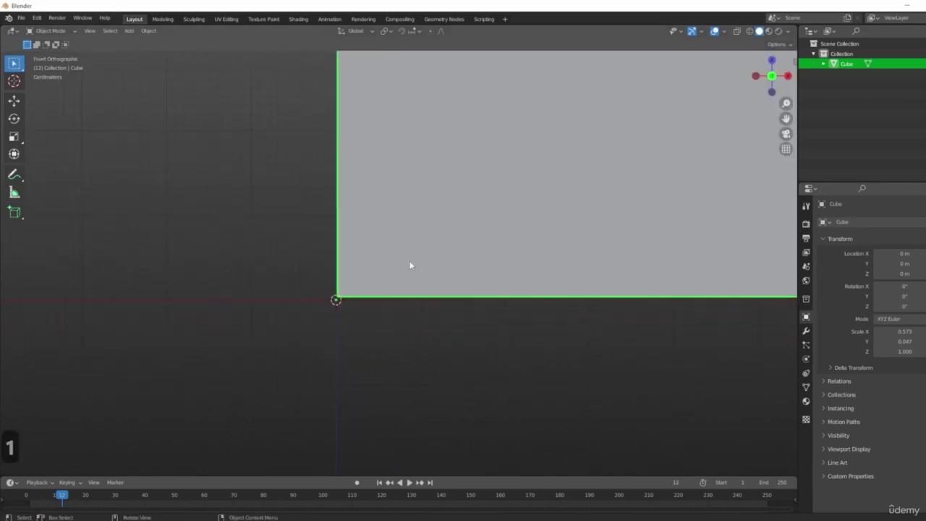
middle_click_drag(464, 236, 513, 375, "shift")
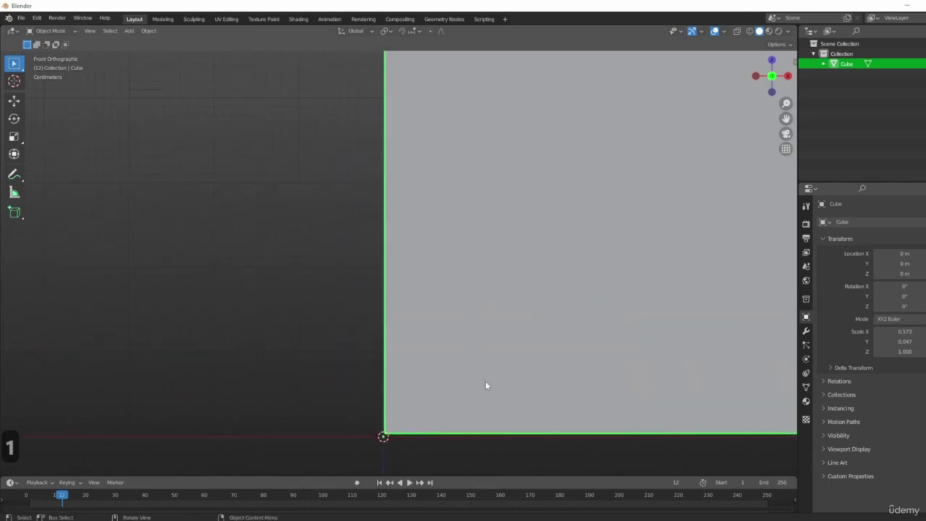
middle_click_drag(434, 320, 502, 248, "shift")
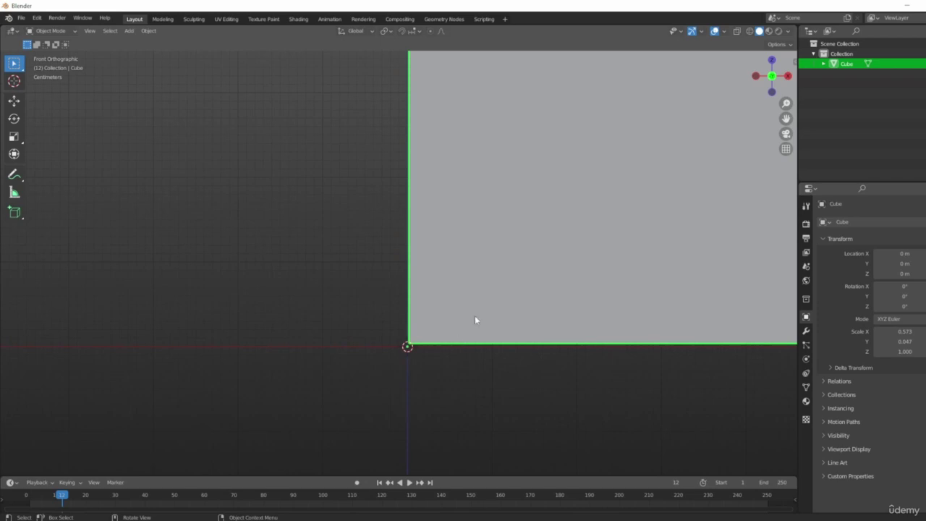
scroll(337, 349, "up", 5)
scroll(534, 324, "up", 9)
middle_click_drag(599, 376, 482, 223, "shift")
scroll(576, 299, "up", 3)
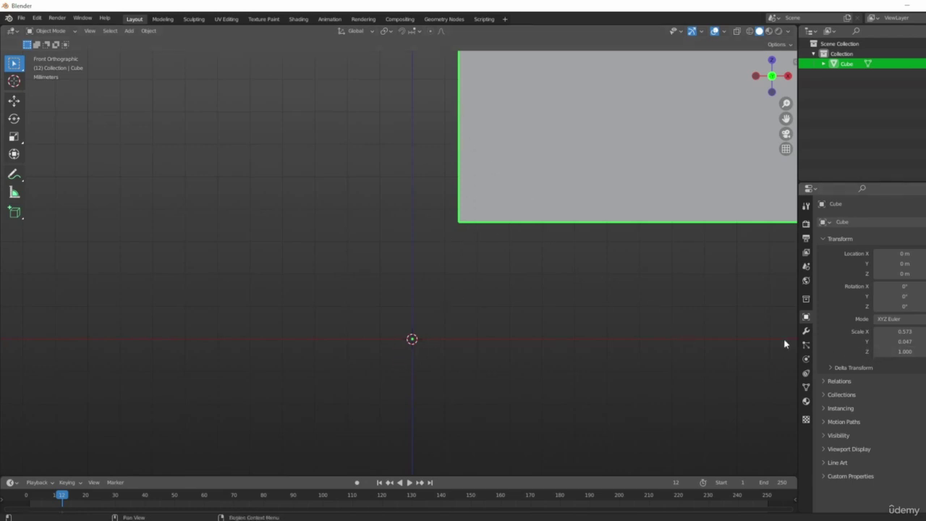
scroll(572, 274, "down", 2)
scroll(512, 306, "down", 1)
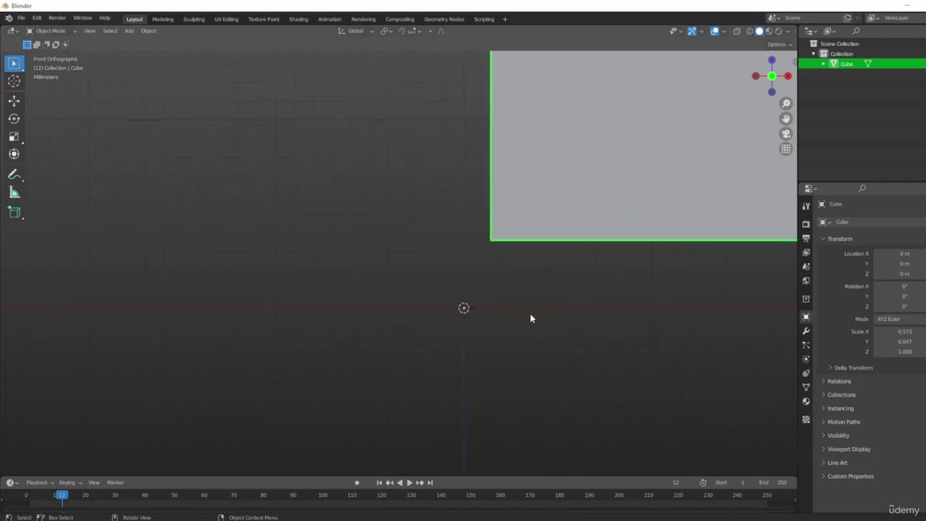
scroll(541, 269, "down", 1)
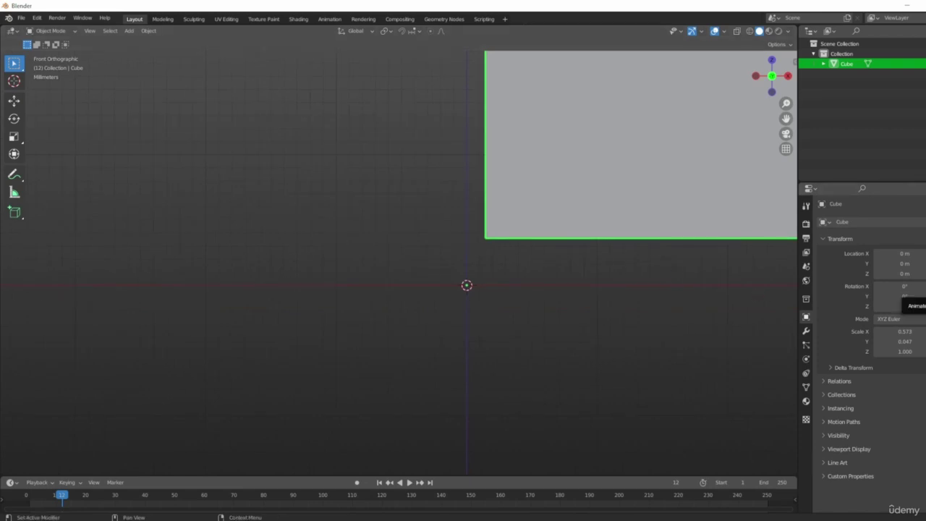
middle_click_drag(550, 275, 477, 274)
key("KP_1")
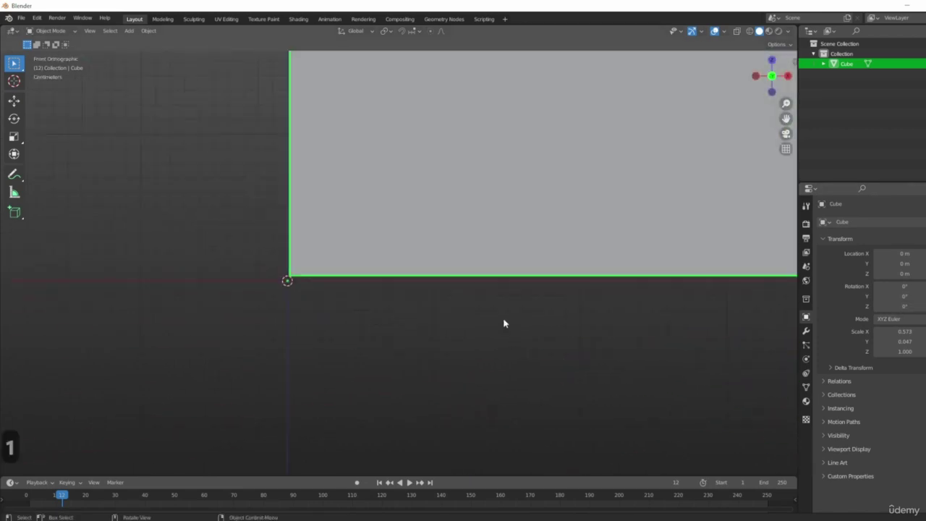
- In Edit Mode, move the whole panel mesh about 0.2 m along X and 0.1 m along Z away from its origin
middle_click_drag(403, 299, 655, 363, "shift")
scroll(577, 344, "down", 6)
key("Tab")
middle_click_drag(589, 346, 493, 309, "shift")
scroll(568, 288, "up", 3)
middle_click_drag(568, 288, 369, 372, "shift")
scroll(369, 372, "down", 3)
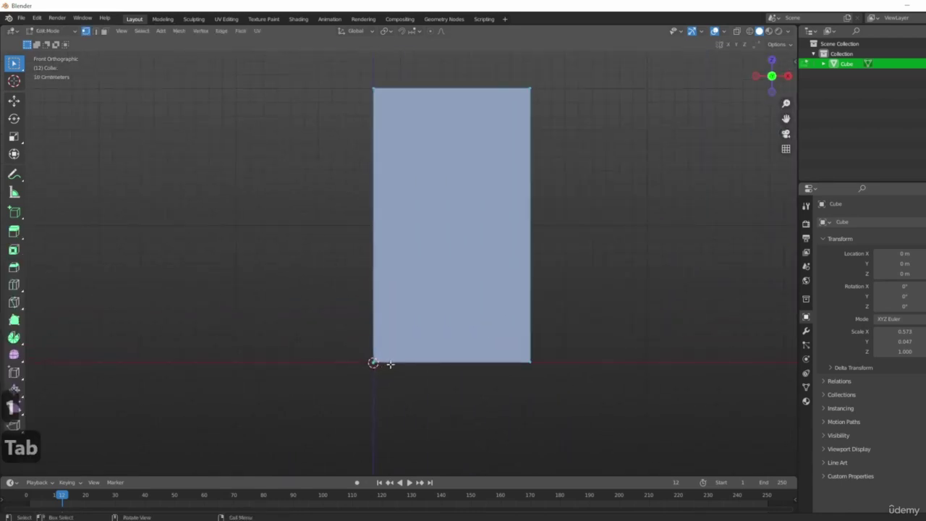
key("g")
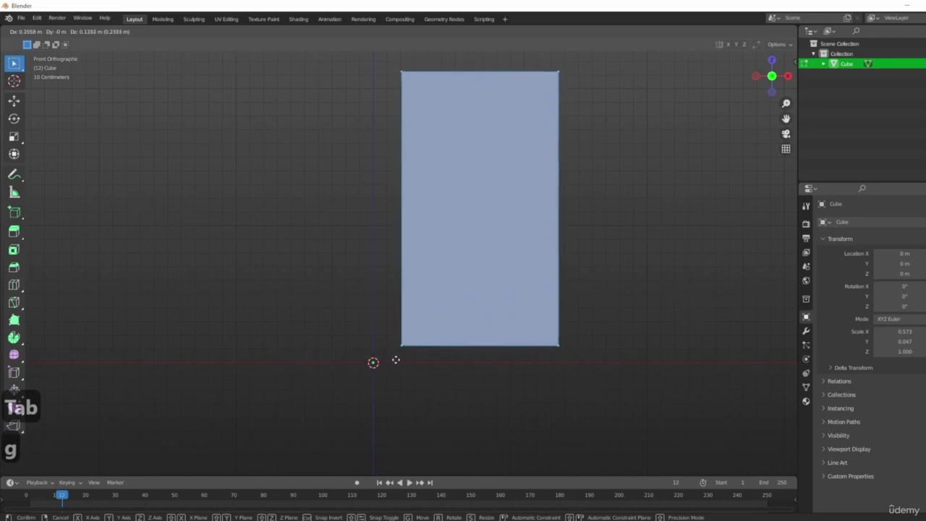
left_click(395, 362)
scroll(345, 387, "up", 4)
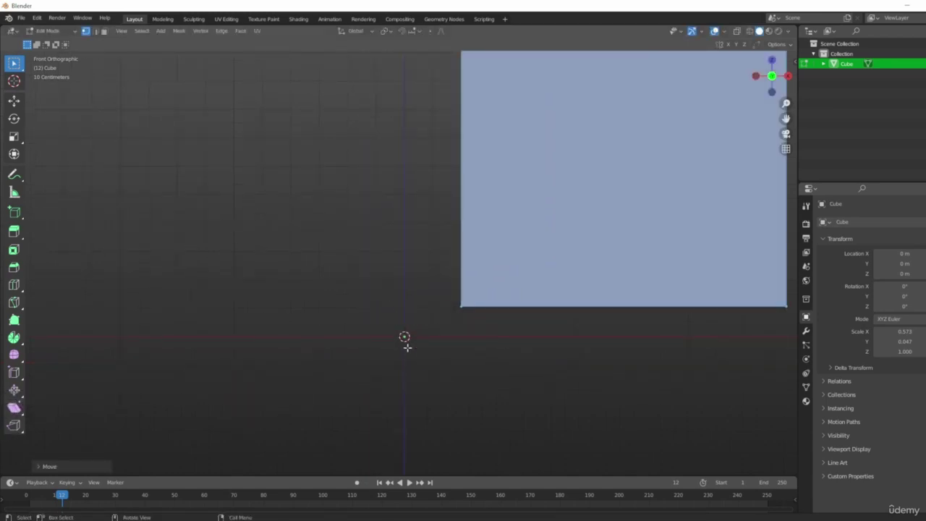
- Try selecting the vertices at the panel's bottom corner nearest the origin, testing edge selection before returning to vertex selection
middle_click_drag(408, 347, 409, 165)
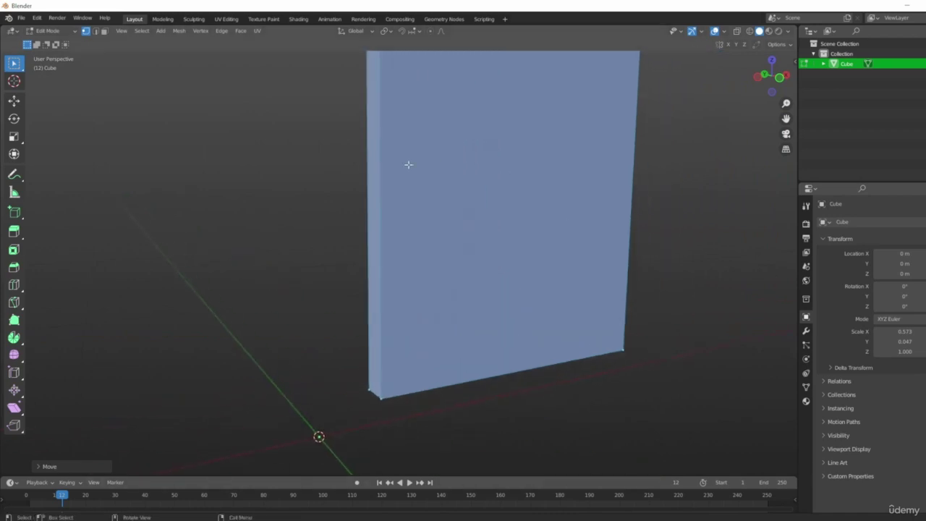
middle_click_drag(265, 328, 377, 345)
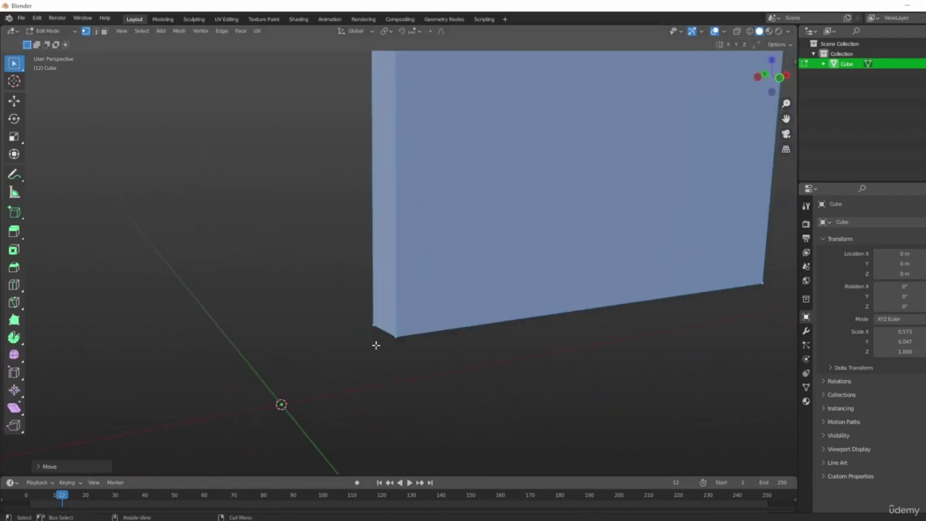
left_click(446, 390)
left_click_drag(365, 315, 403, 346)
middle_click_drag(403, 346, 351, 335)
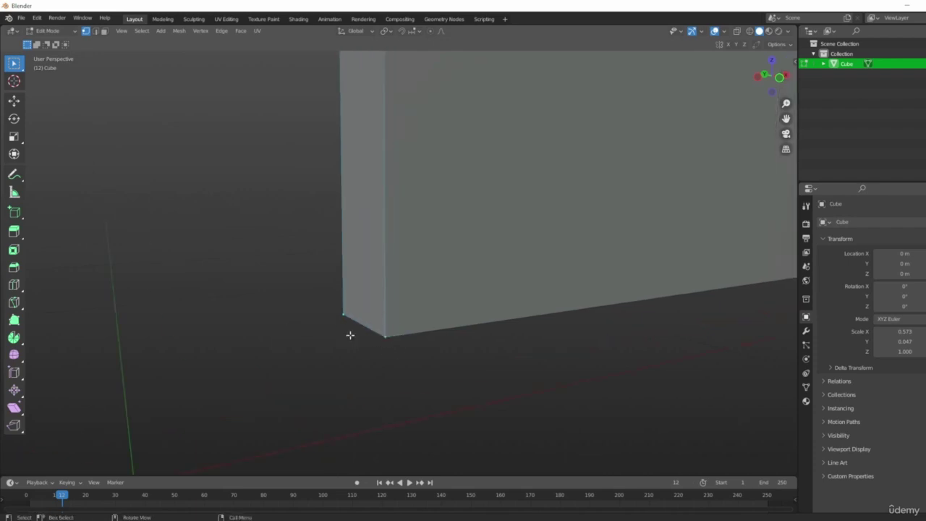
left_click(95, 31)
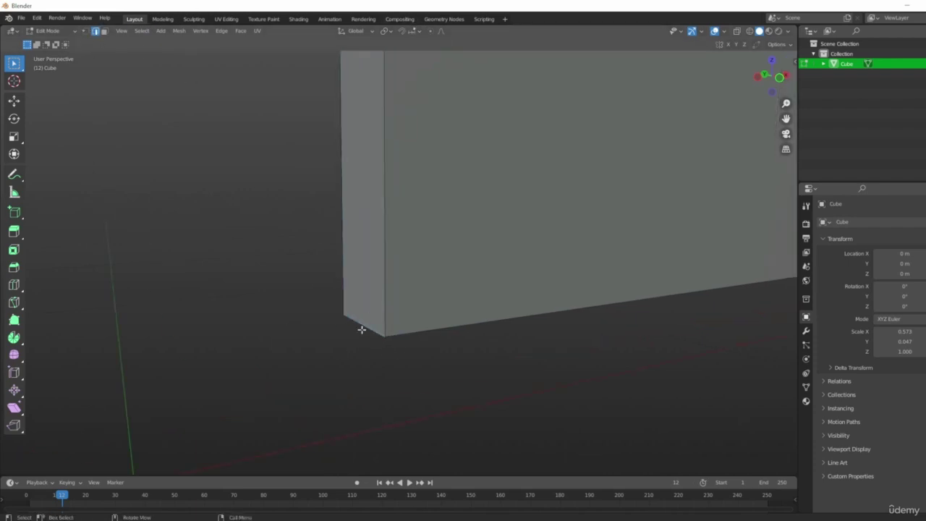
left_click(85, 31)
- Use wireframe shading and front view to box-select both vertices at the panel's bottom corner nearest the origin
key("KP_1")
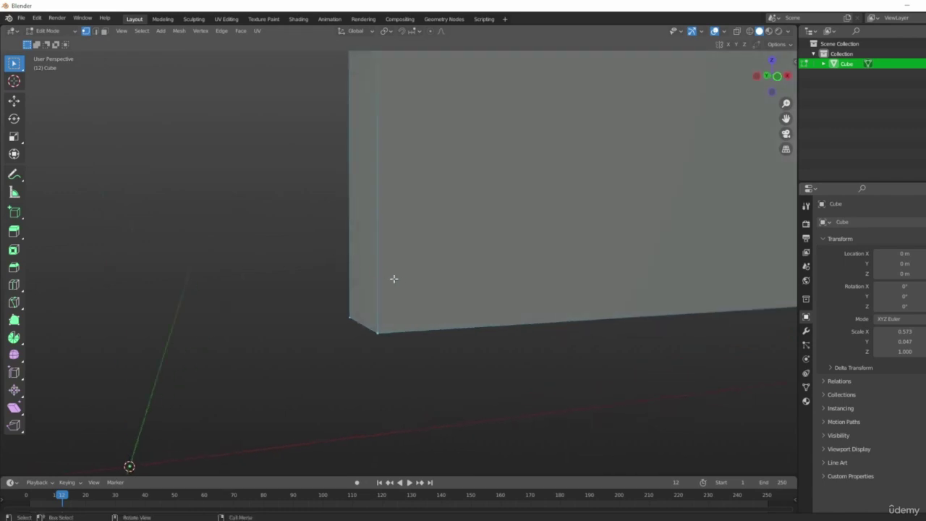
middle_click_drag(431, 315, 409, 279, "shift")
key("z")
left_click(340, 289)
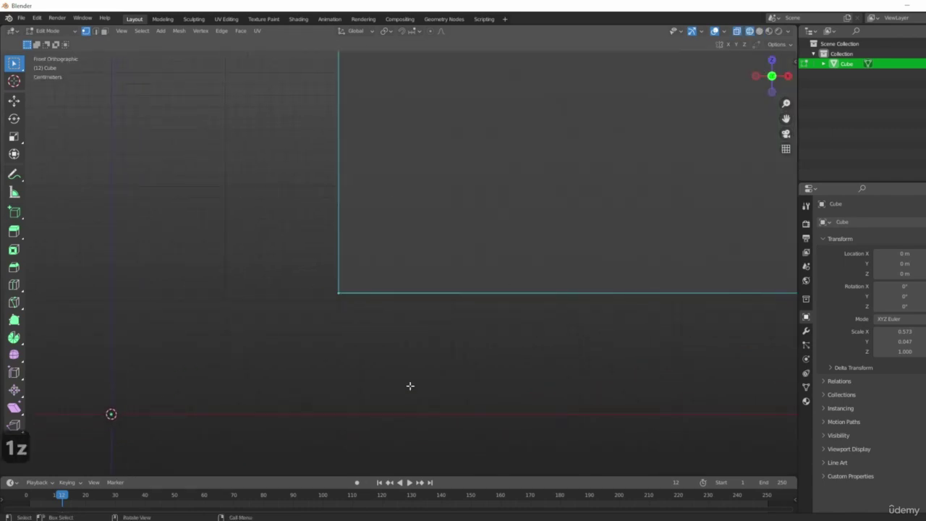
left_click(455, 408)
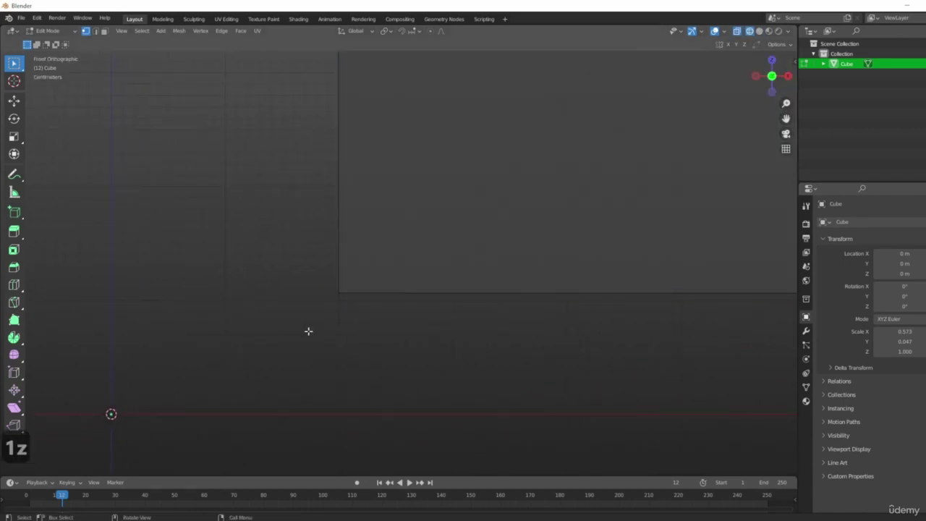
scroll(309, 331, "up", 5)
left_click_drag(304, 192, 435, 290)
middle_click_drag(374, 237, 289, 241)
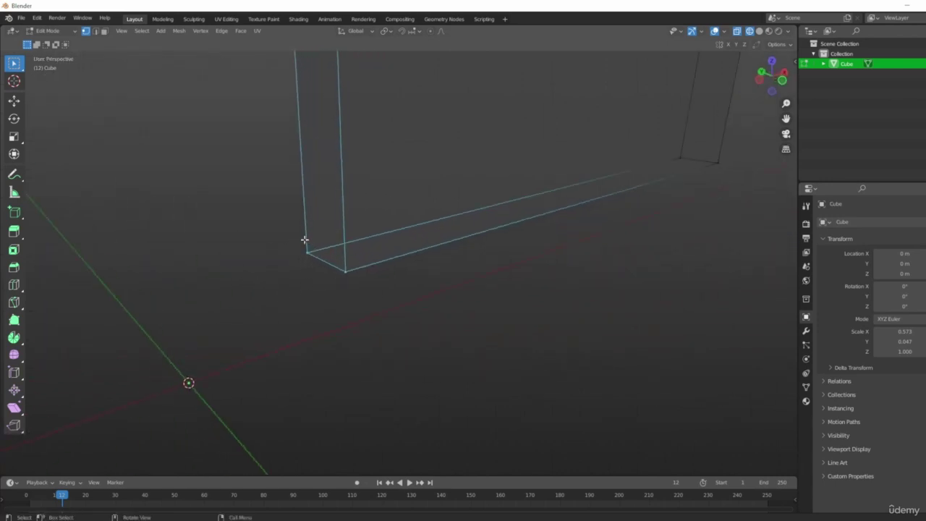
middle_click_drag(335, 288, 98, 115)
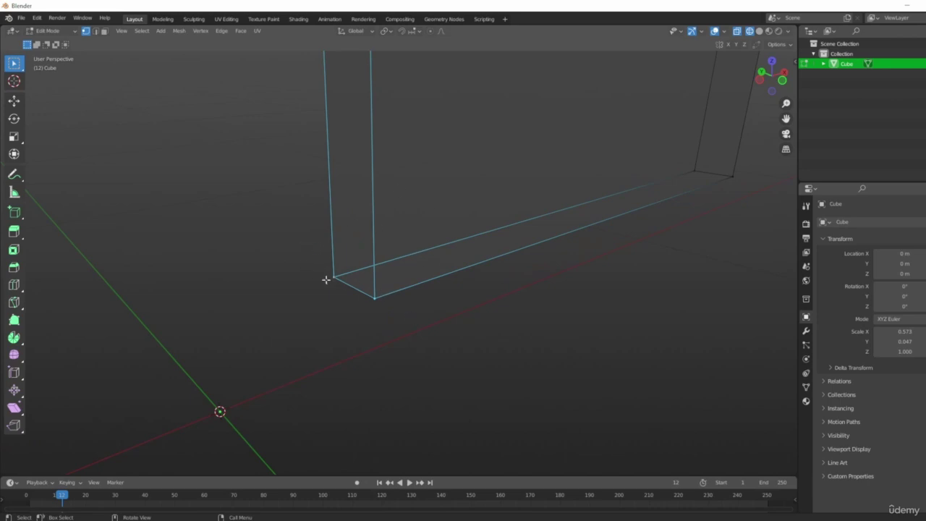
middle_click_drag(287, 274, 221, 221)
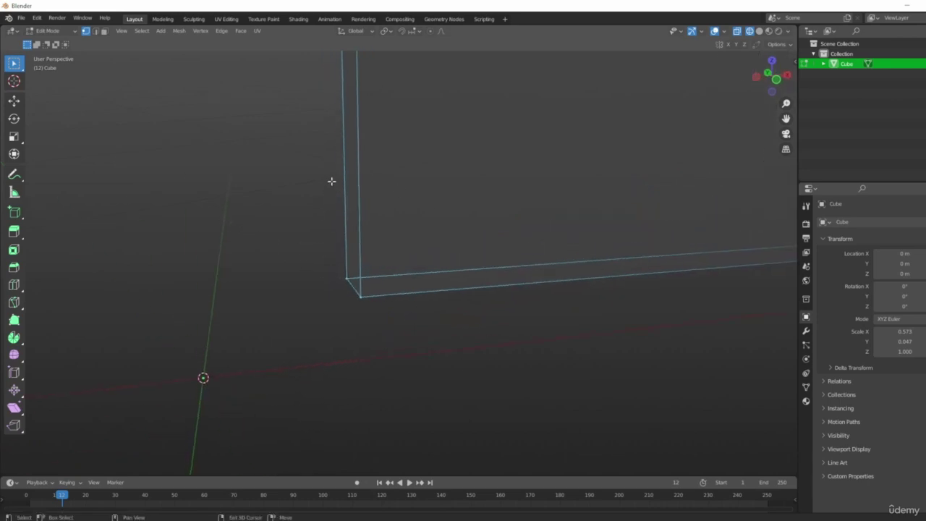
- Snap the 3D cursor to the midpoint of the two selected corner vertices with Cursor to Selected
key("shift+s")
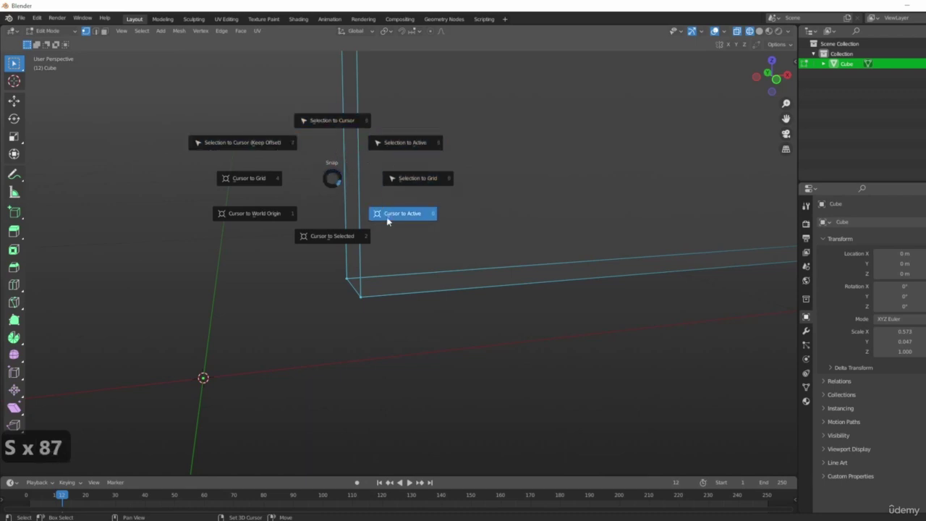
left_click(337, 237)
middle_click_drag(193, 322, 335, 295)
middle_click_drag(609, 313, 529, 285)
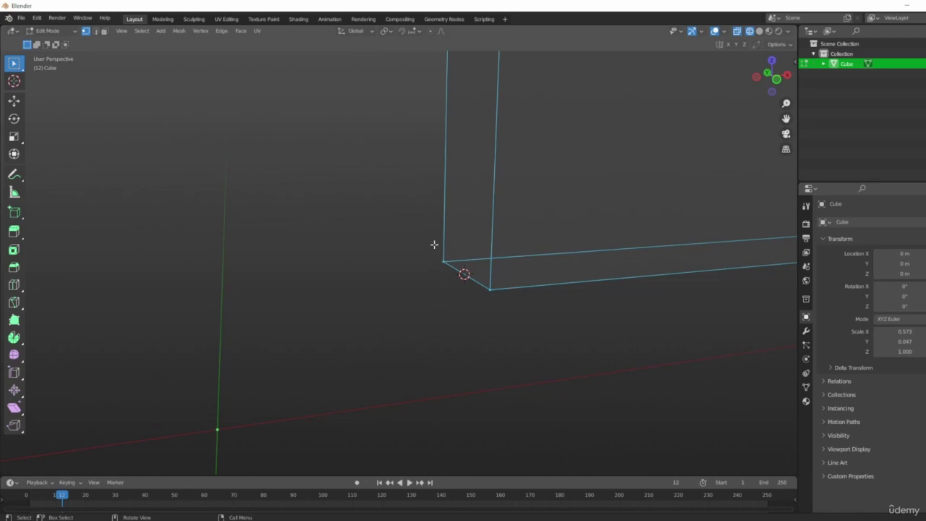
middle_click_drag(435, 245, 328, 302)
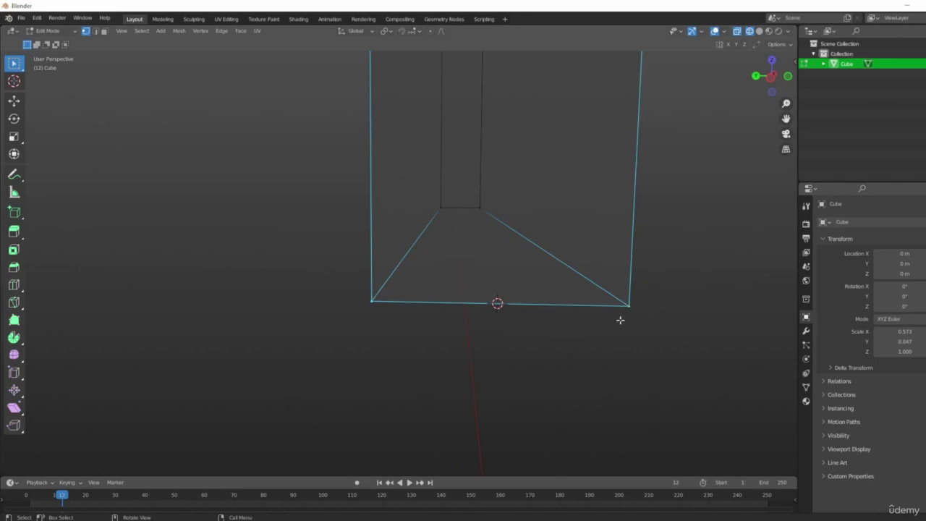
middle_click_drag(620, 320, 519, 333)
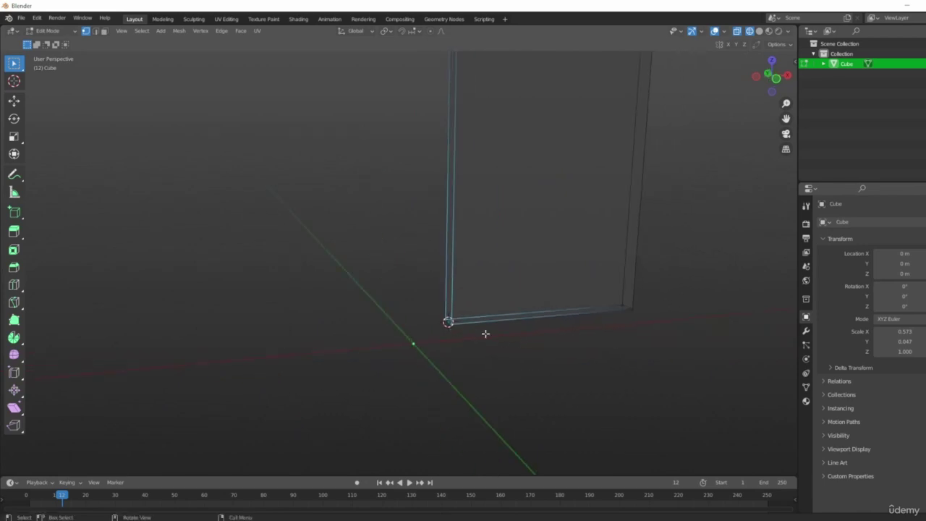
- Return the panel to Object Mode and display it in solid shading
key("Tab")
middle_click_drag(488, 194, 463, 321)
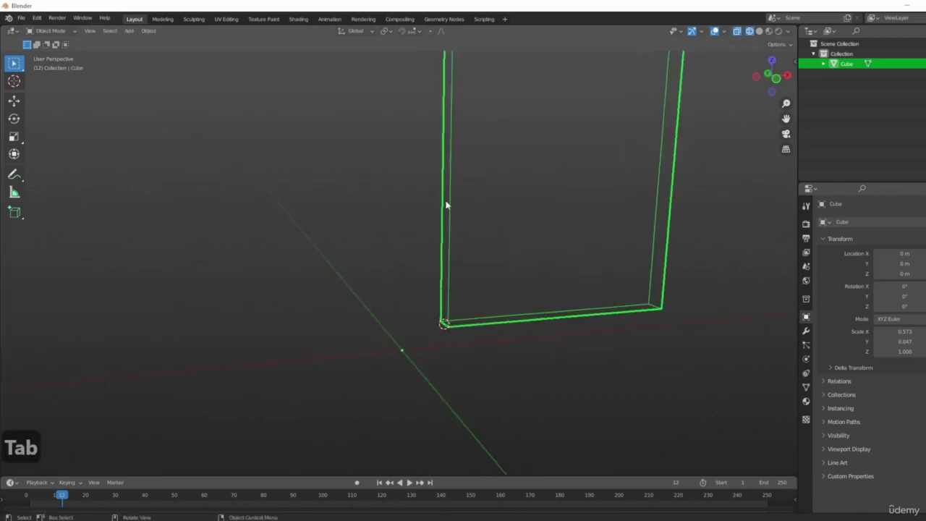
left_click(759, 30)
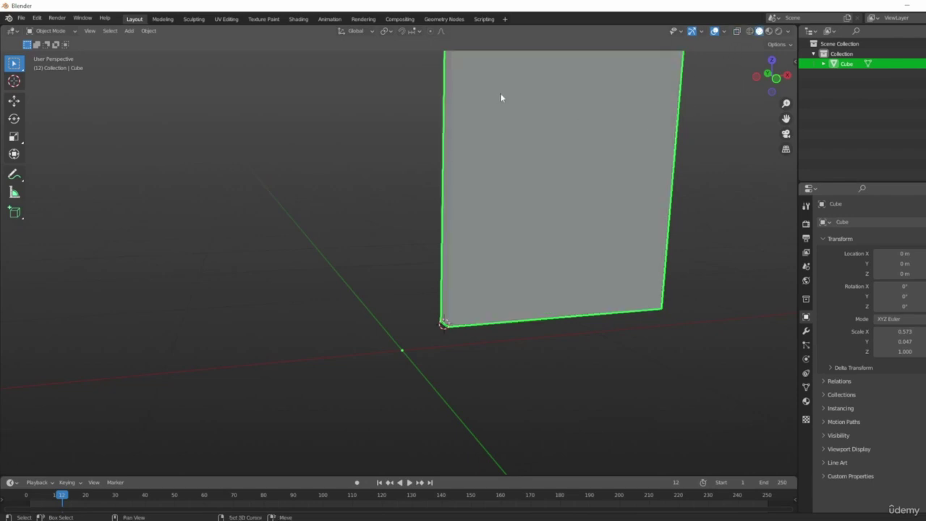
- Set the panel's origin to the 3D cursor at its bottom corner
mouse_move(501, 93)
middle_mouse_down()
mouse_move(446, 178)
mouse_move(472, 193)
middle_mouse_up()
right_click(471, 192)
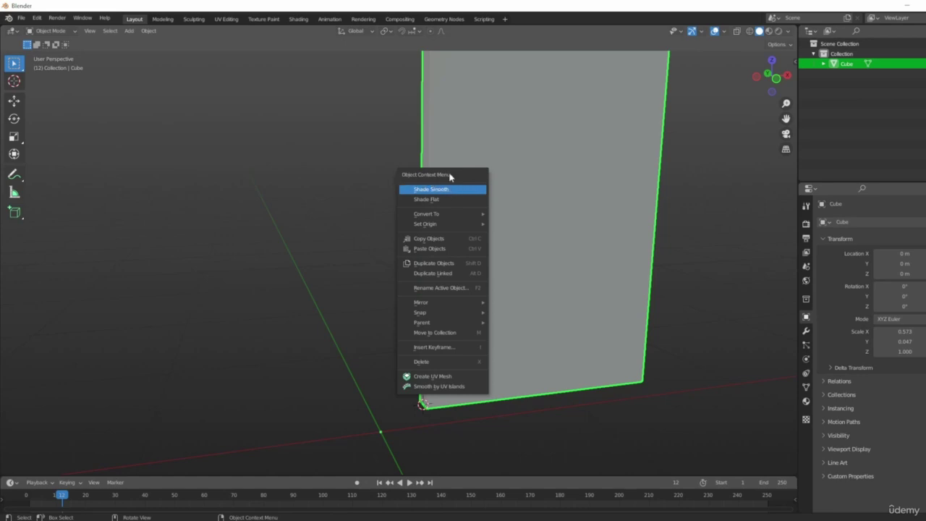
right_click(465, 132)
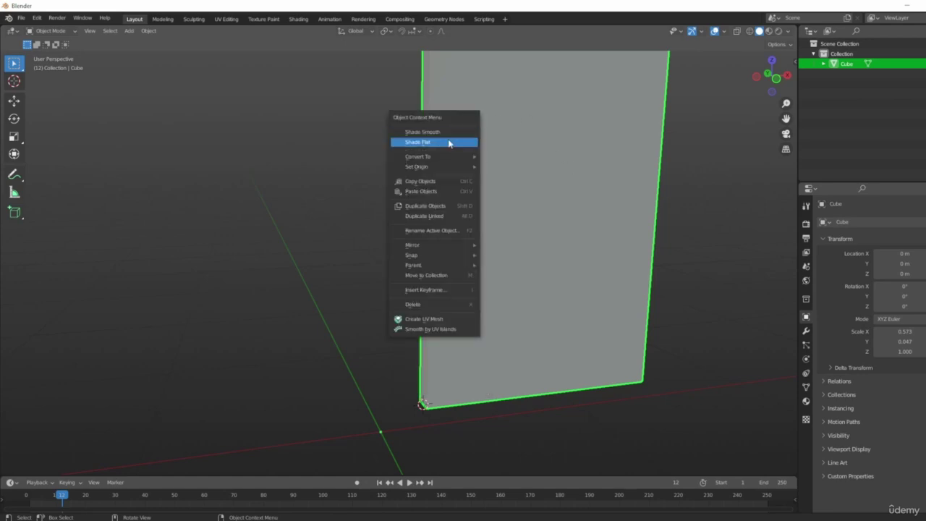
left_click(448, 132)
mouse_move(451, 137)
middle_mouse_down()
mouse_move(490, 218)
mouse_move(540, 239)
mouse_move(453, 127)
middle_mouse_up()
right_click(480, 214)
left_click(481, 222)
right_click(453, 127)
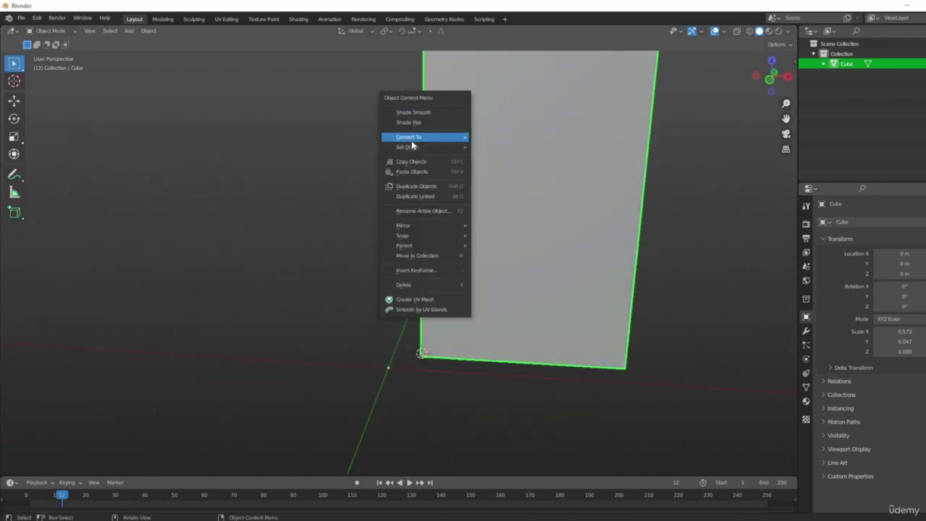
mouse_move(410, 151)
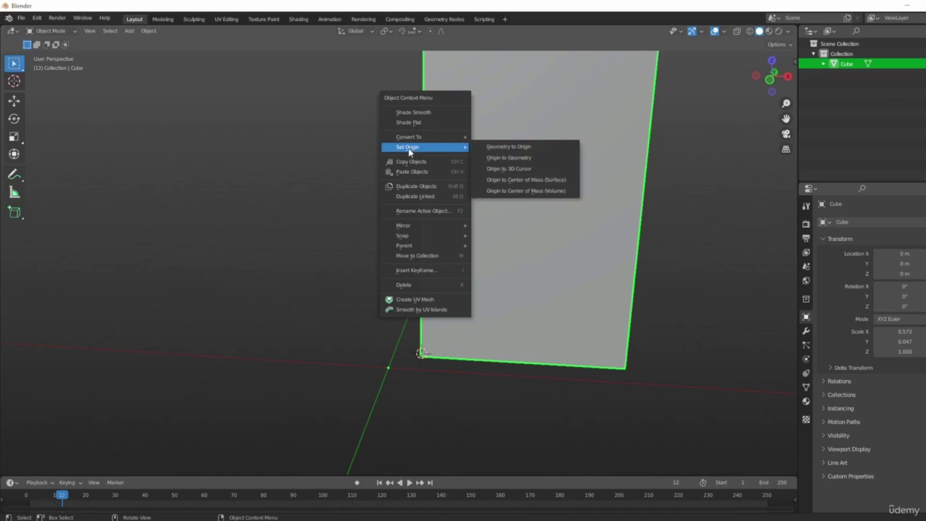
left_click(520, 170)
- Examine the origin's position midway along the panel's bottom corner edge, checking it in Edit Mode before returning to Object Mode
scroll(414, 396, "up", 4)
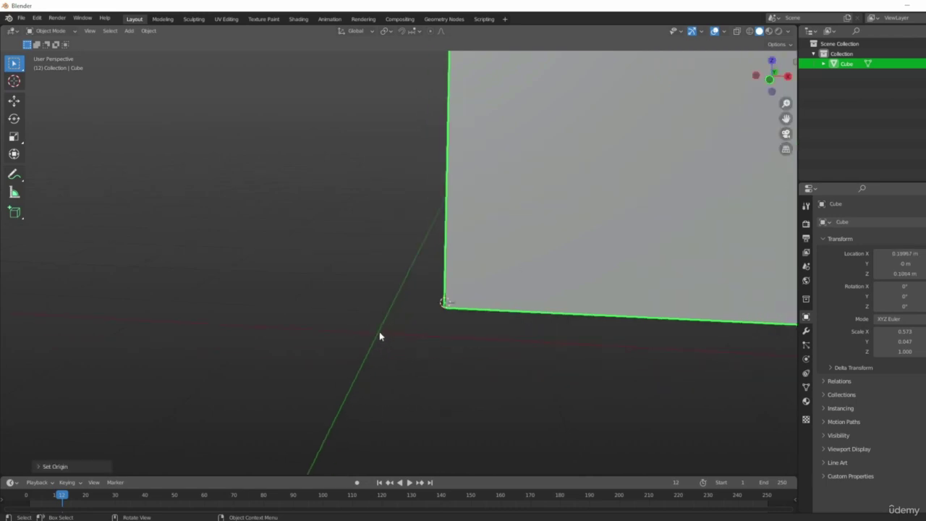
middle_click_drag(449, 308, 520, 352)
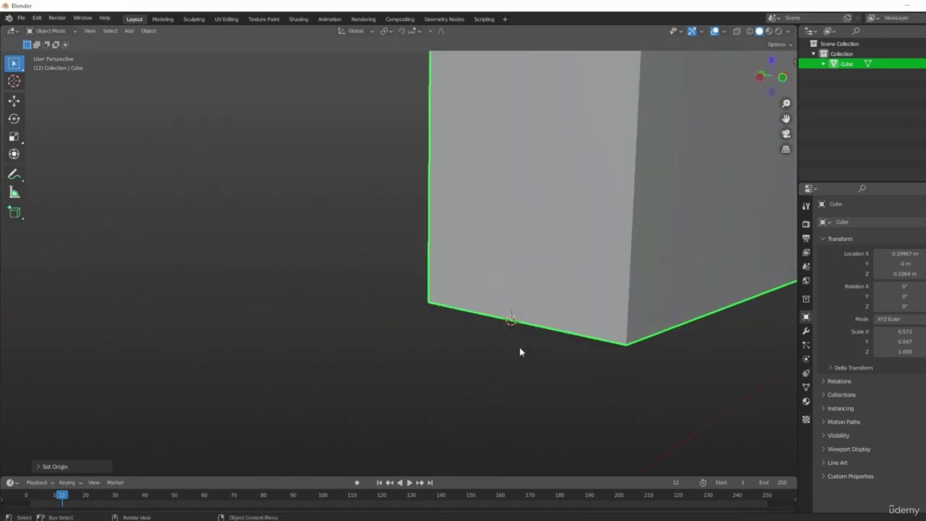
middle_click_drag(496, 323, 278, 280)
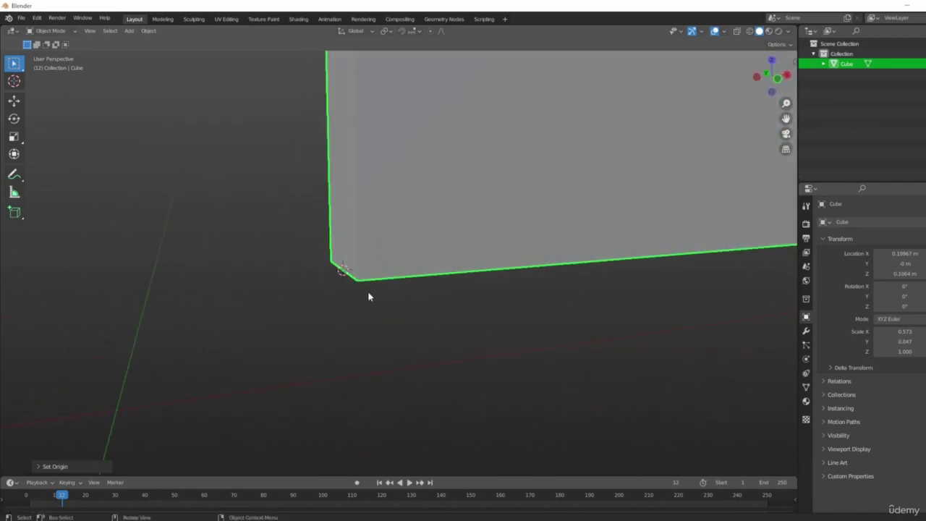
middle_click_drag(369, 297, 385, 301)
key("Tab")
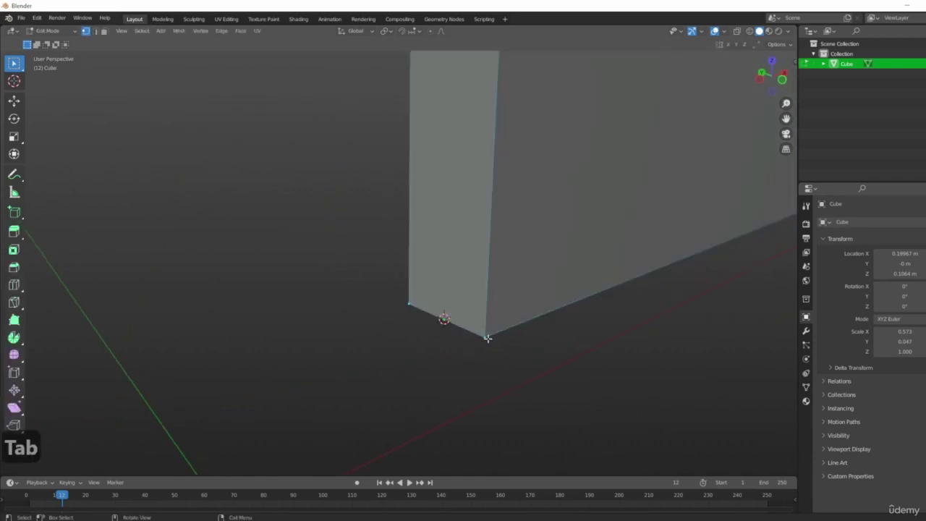
middle_click_drag(488, 338, 446, 326)
key("Tab")
middle_click_drag(573, 326, 482, 184)
- Try Origin to Geometry on the panel to centre its origin within the mesh
right_click(481, 181)
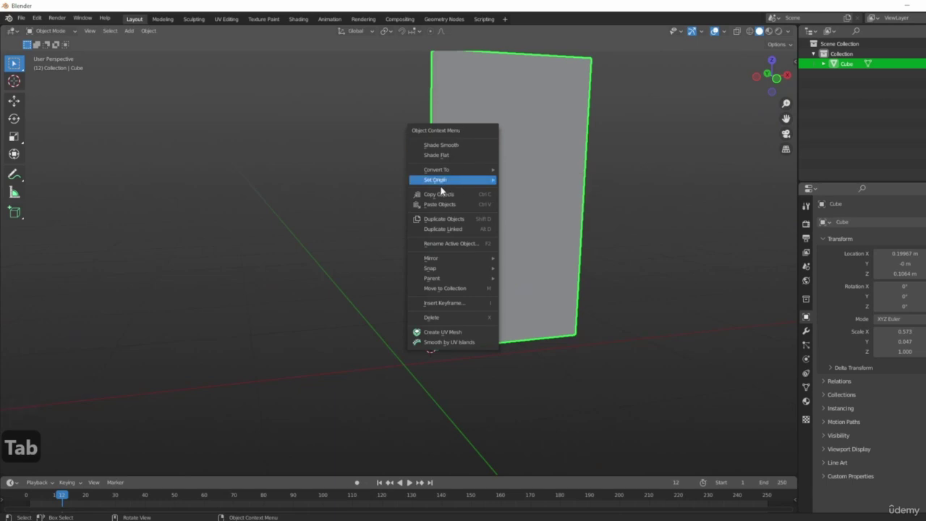
right_click(490, 119)
mouse_move(416, 116)
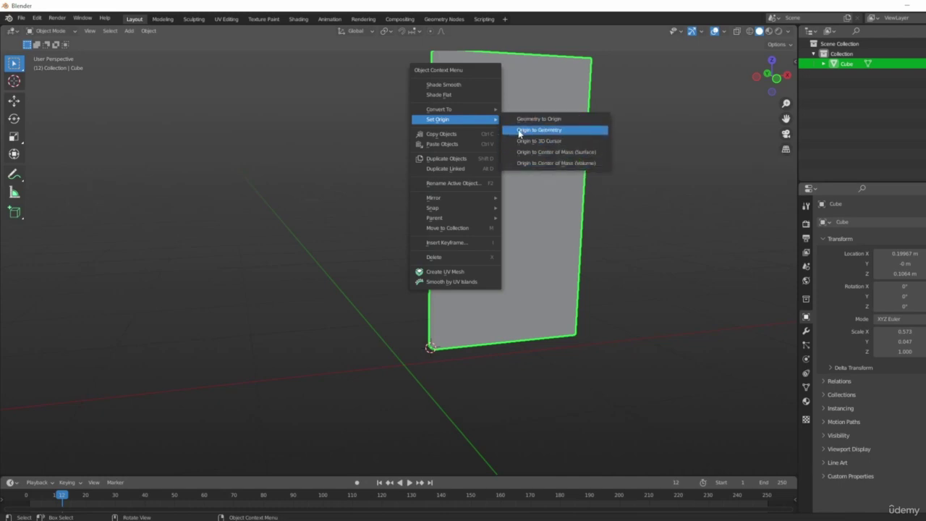
left_click(552, 132)
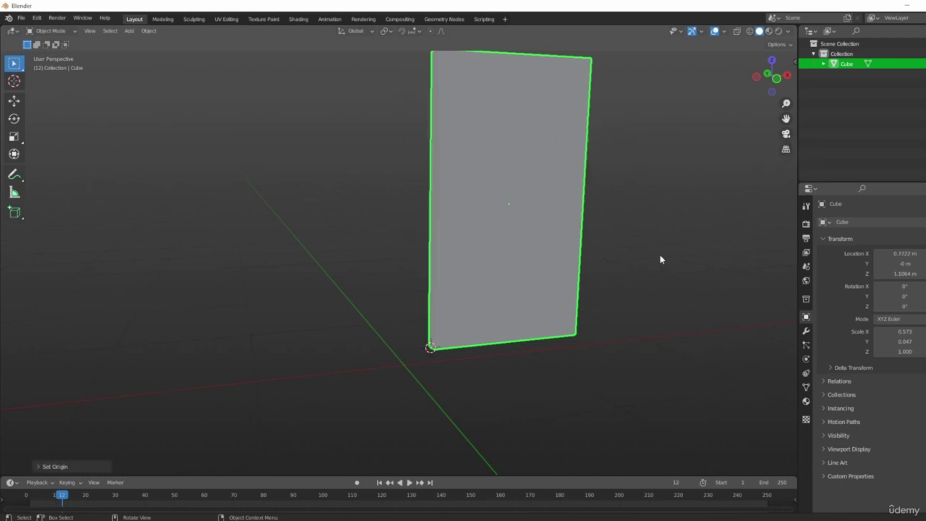
middle_click_drag(660, 259, 589, 130)
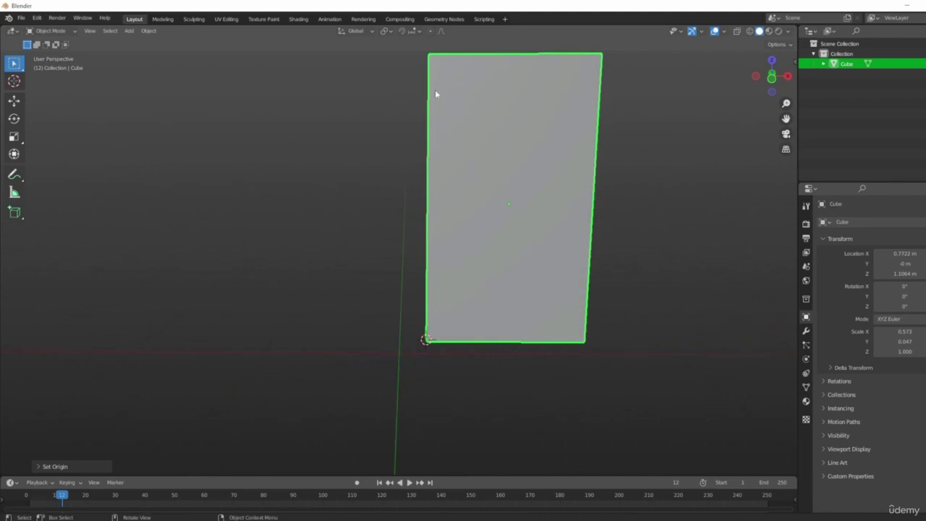
scroll(469, 205, "up", 3)
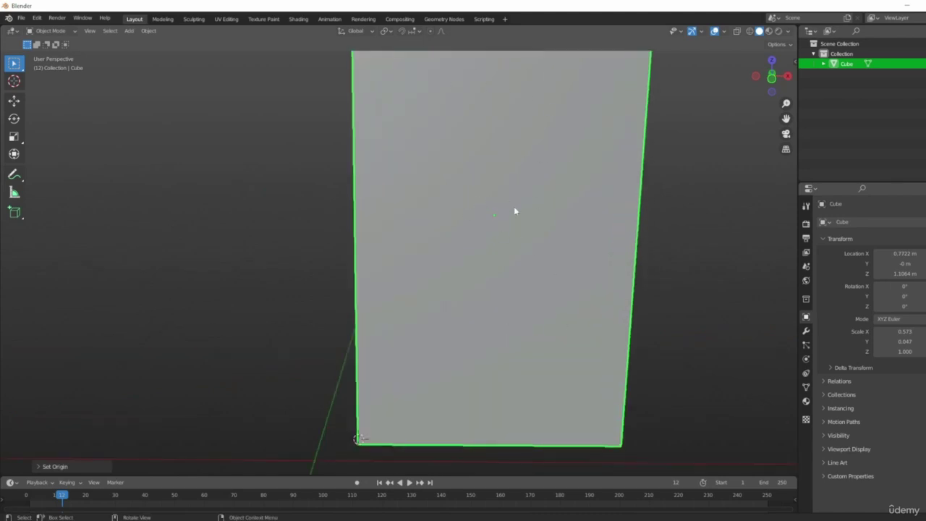
scroll(502, 217, "down", 5)
- Undo the panel's origin changes back to before its origin was set to the 3D cursor
key("ctrl+z")
key("ctrl+z")
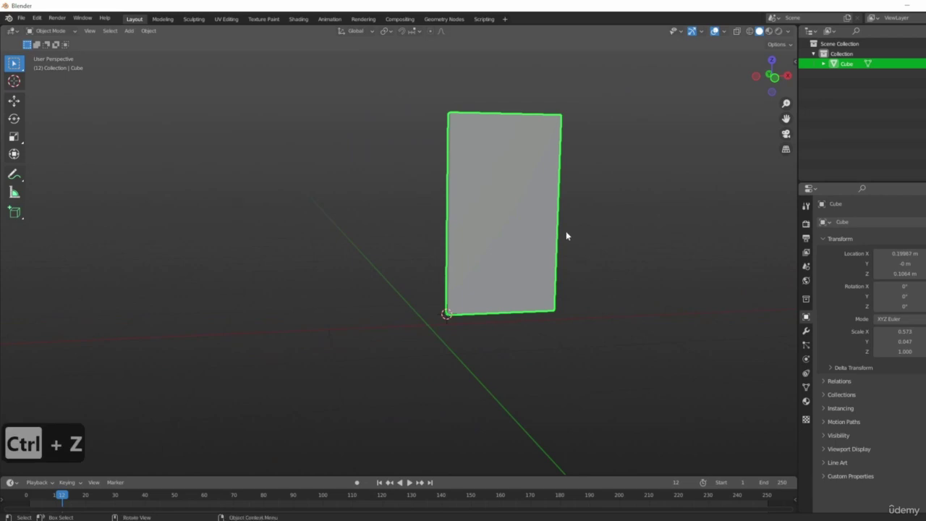
key("ctrl+z")
key("ctrl+z")
- Try Geometry to Origin on the panel to move its mesh onto the existing origin
middle_click_drag(490, 337, 542, 292)
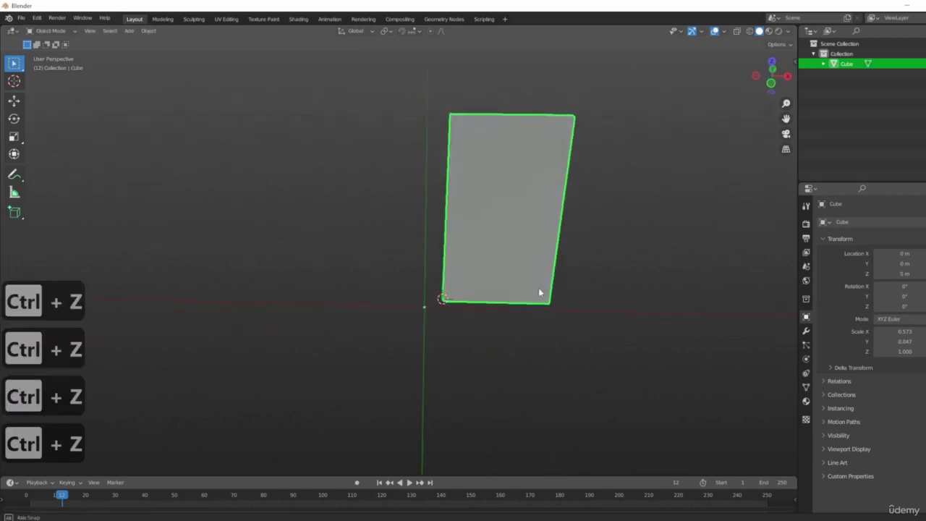
middle_click_drag(444, 366, 451, 116)
right_click(451, 116)
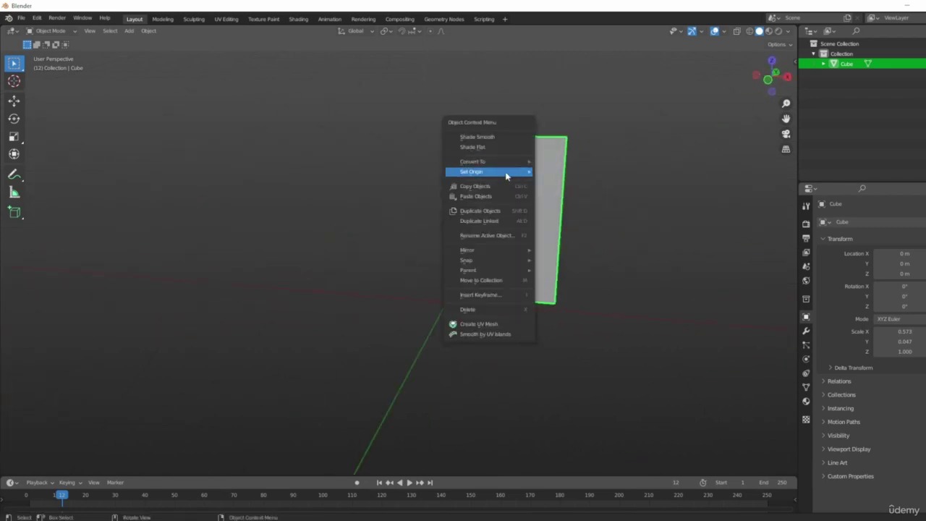
mouse_move(507, 176)
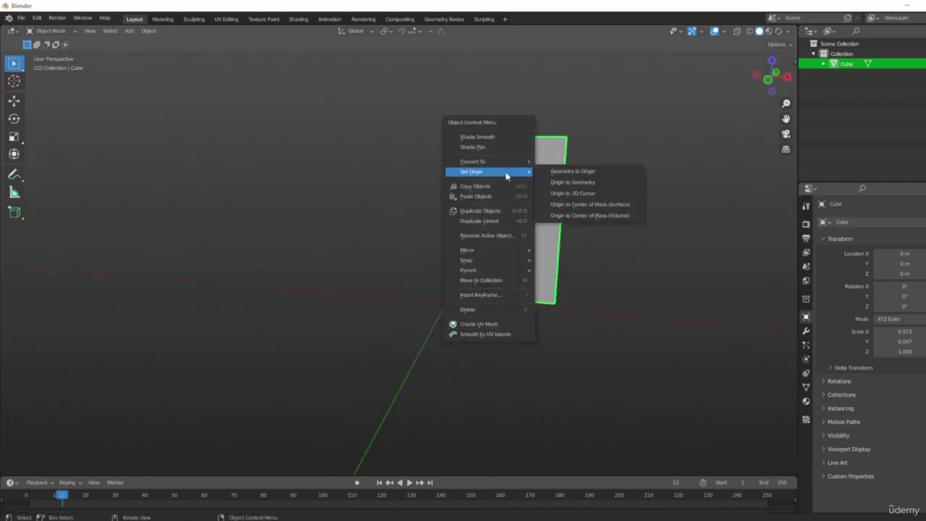
left_click(598, 177)
scroll(467, 235, "up", 3)
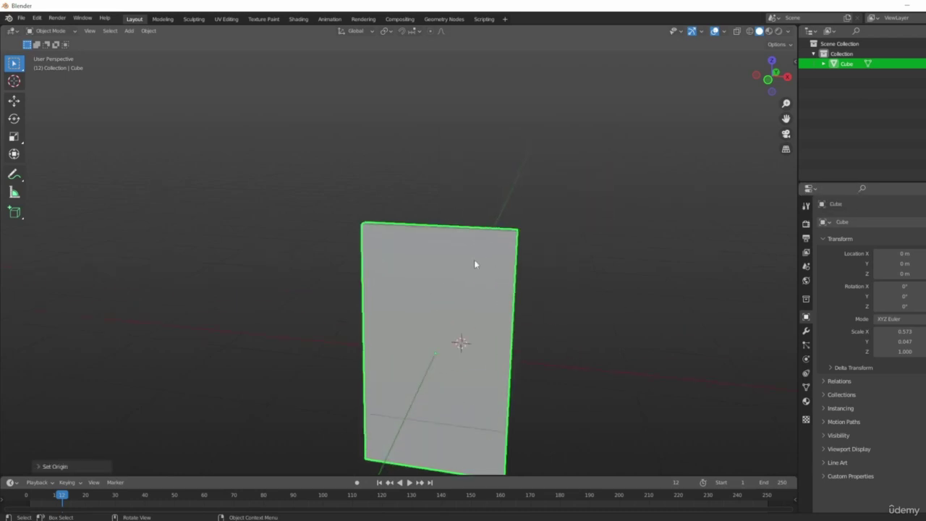
middle_click_drag(538, 319, 491, 353)
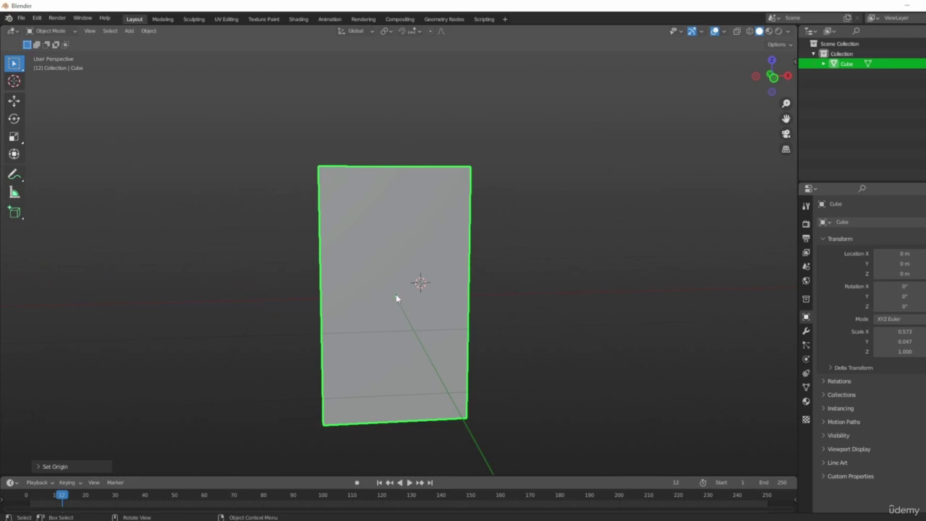
- Undo the Geometry to Origin change, stepping back to the panel's earlier Edit Mode state
key("ctrl+z")
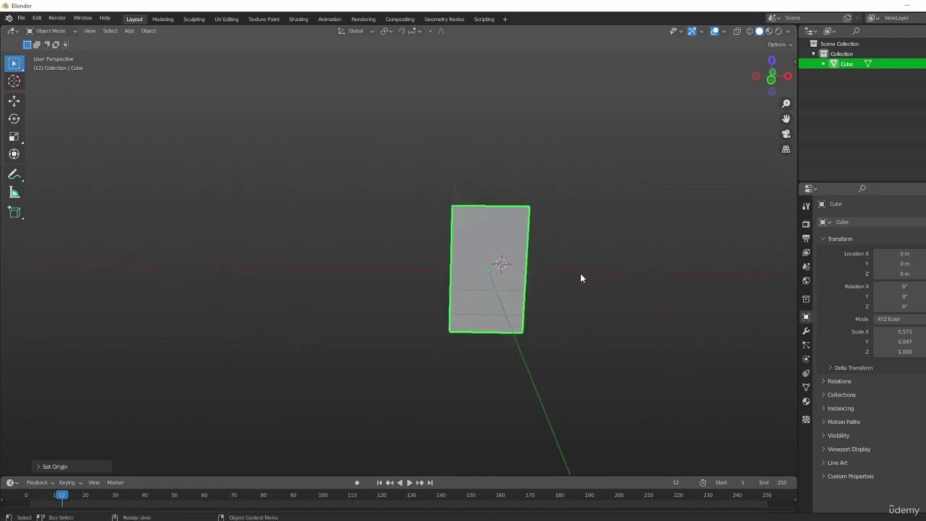
key("ctrl+z")
key("ctrl+z")
key("ctrl+z")
key("ctrl+z")
- Return the panel to Object Mode and set its origin to the 3D cursor
right_click(430, 187)
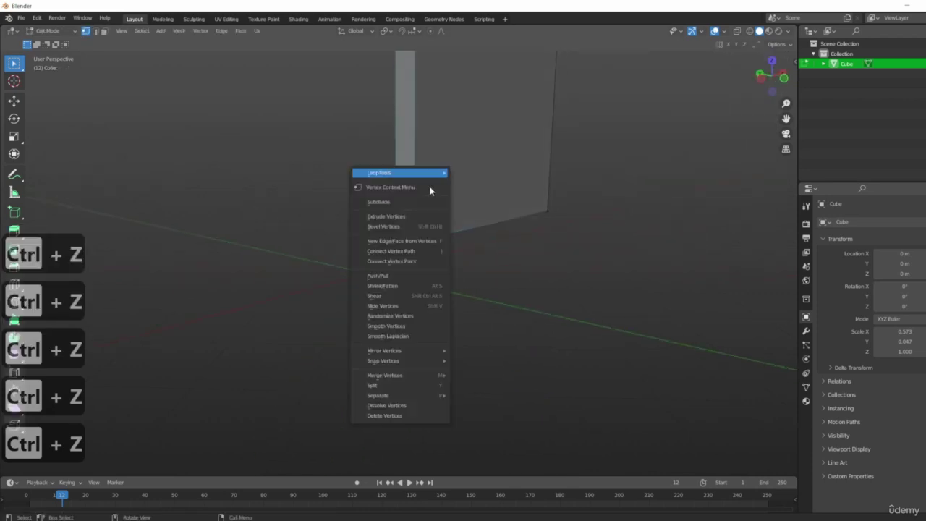
key("Tab")
right_click(421, 176)
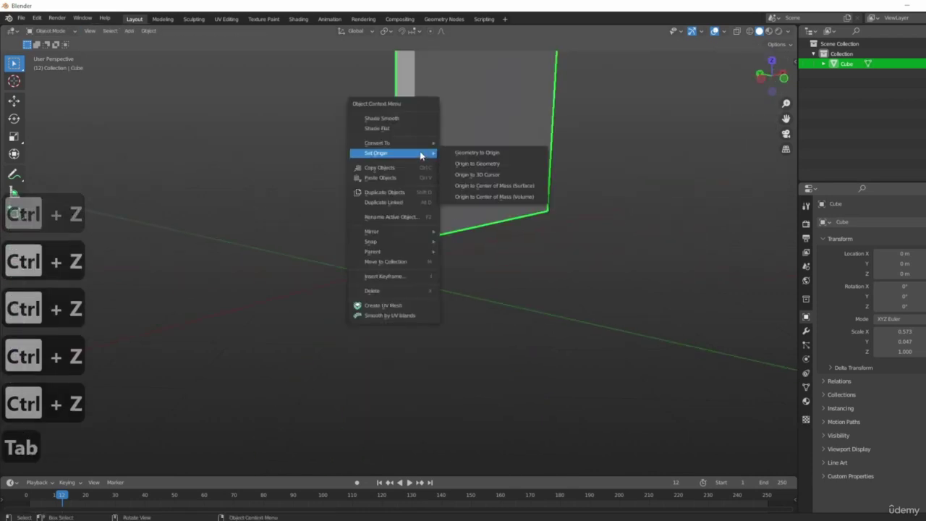
left_click(483, 175)
- Clear the panel's location so its corner origin sits at the world centre
middle_click_drag(483, 175, 423, 292)
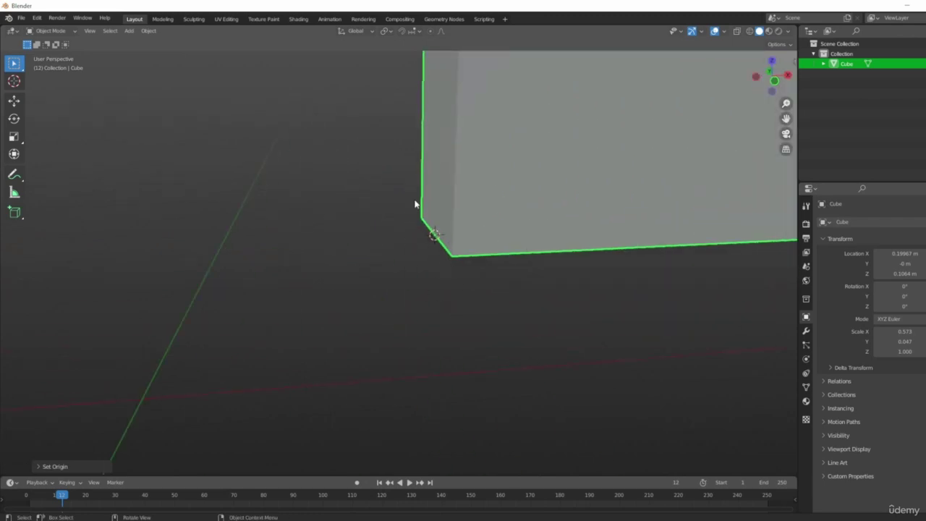
middle_click_drag(412, 222, 482, 254)
scroll(504, 183, "down", 3)
middle_click_drag(504, 183, 532, 216)
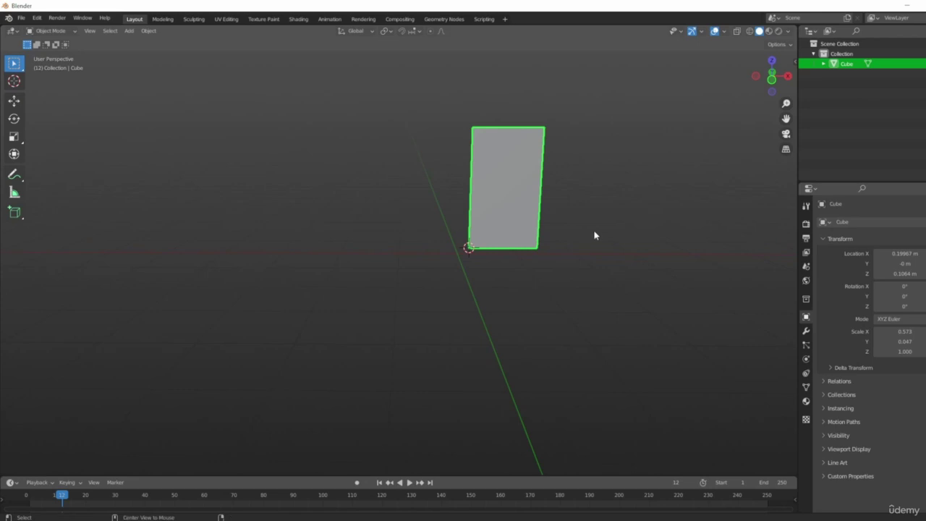
key("alt+g")
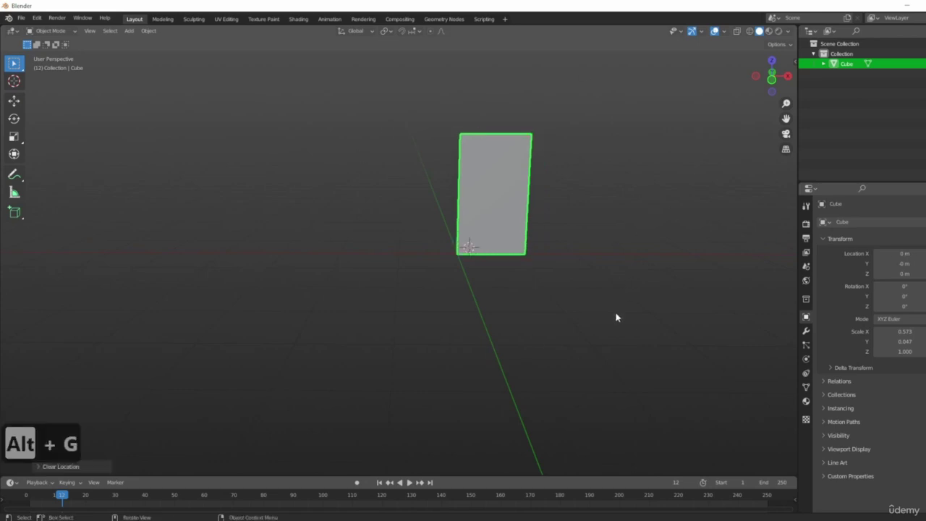
- Examine the panel's corner origin against the world axes, deselecting and reselecting the panel
middle_click_drag(510, 198, 526, 217)
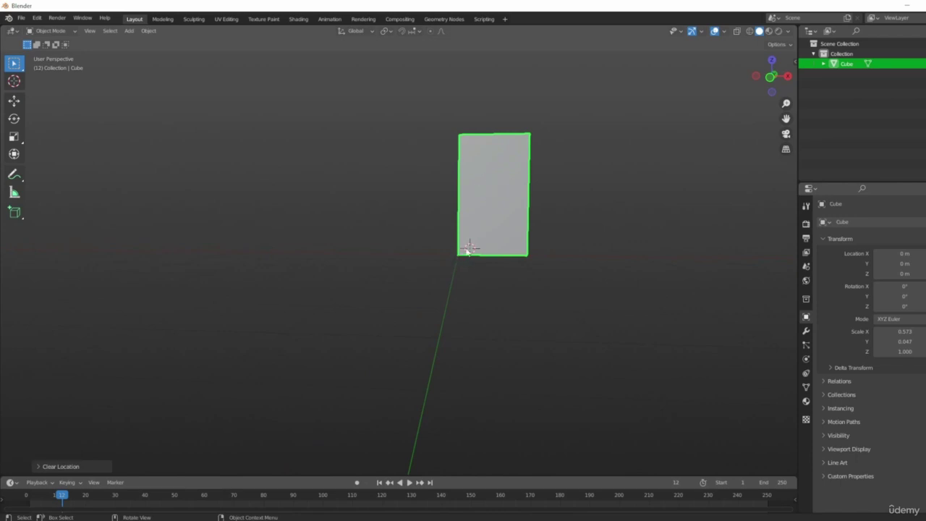
middle_click_drag(468, 249, 480, 235)
scroll(475, 193, "up", 5)
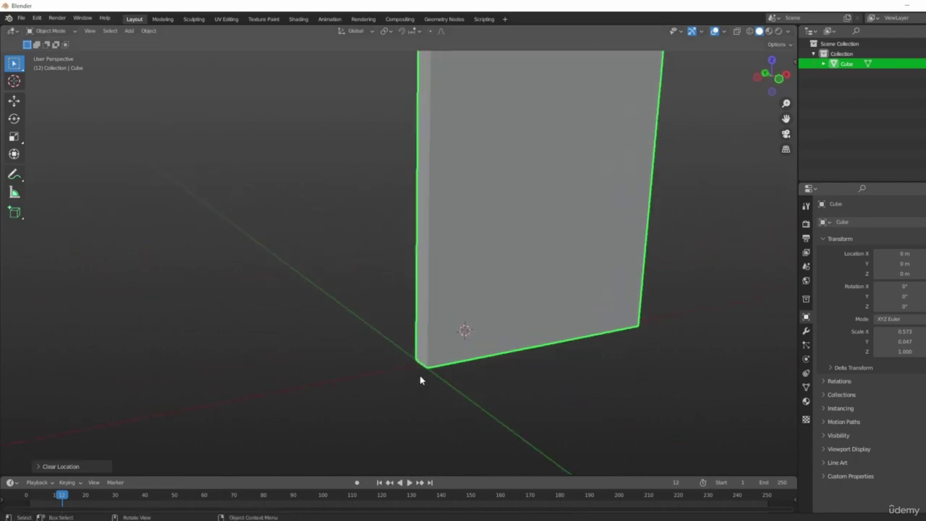
left_click(501, 157)
left_click(393, 380)
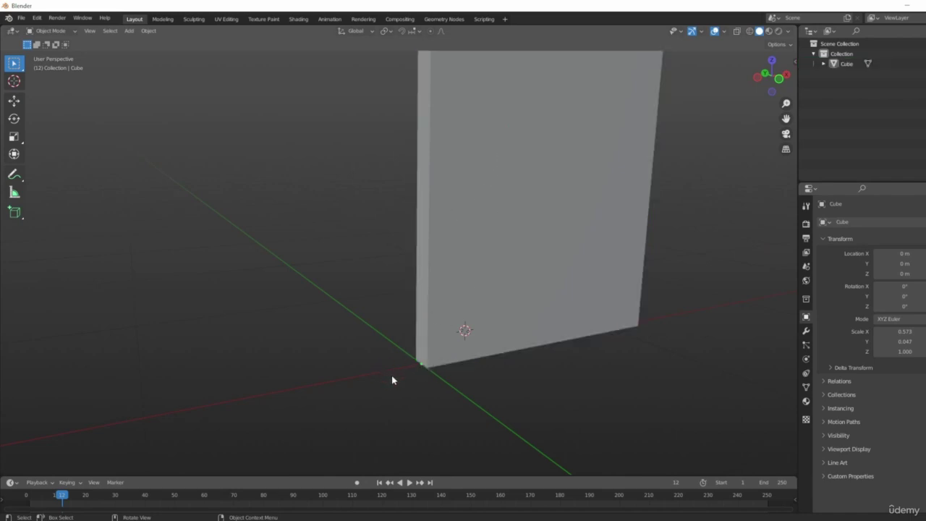
left_click(499, 315)
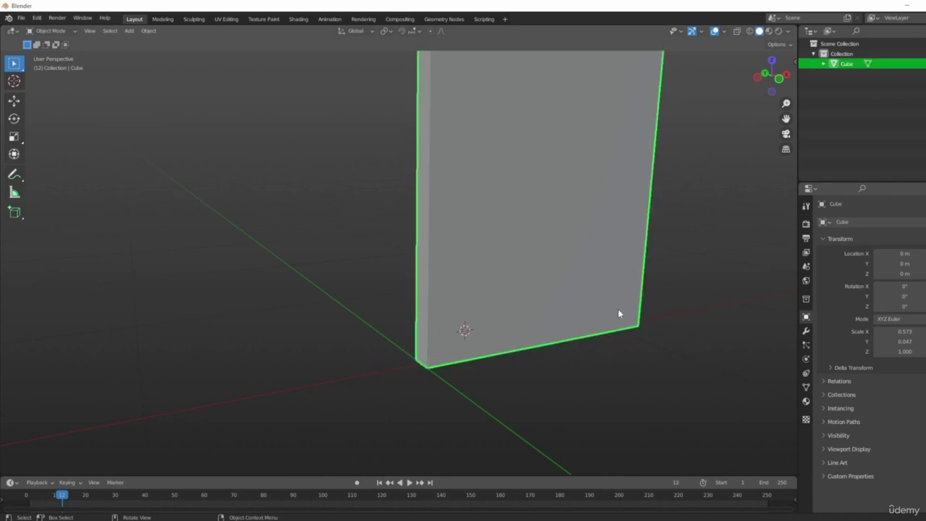
- Show the panel's transform values in the viewport and examine its origin placement from the front view
key("n")
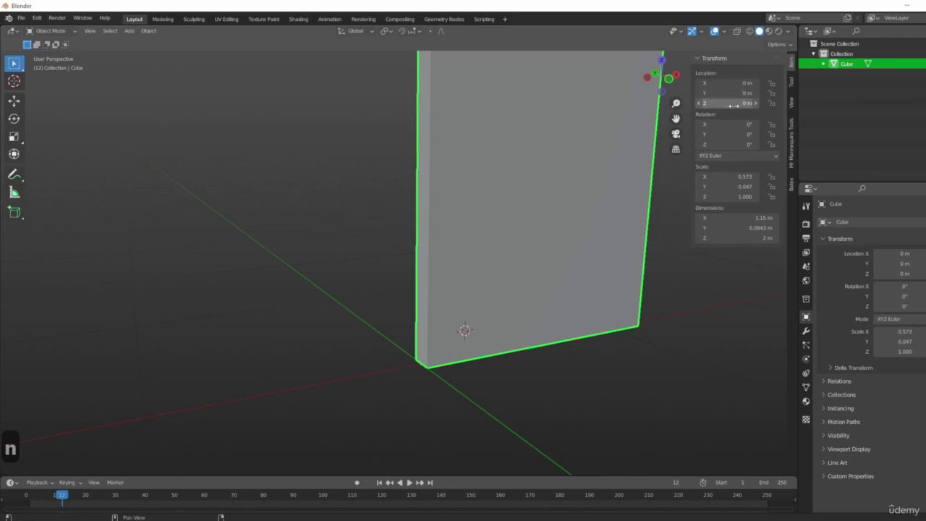
scroll(557, 246, "down", 4)
key("1")
key("super")
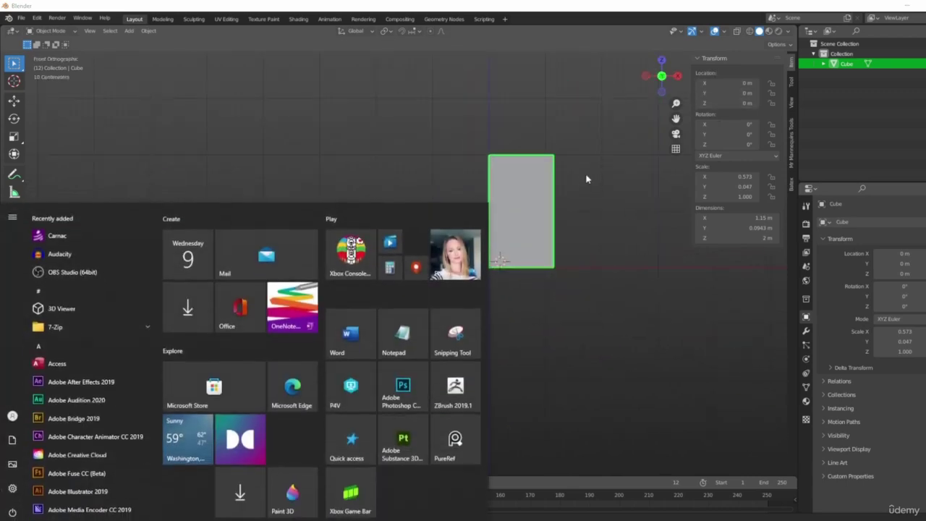
left_click(605, 323)
middle_click_drag(494, 141, 448, 176, "shift")
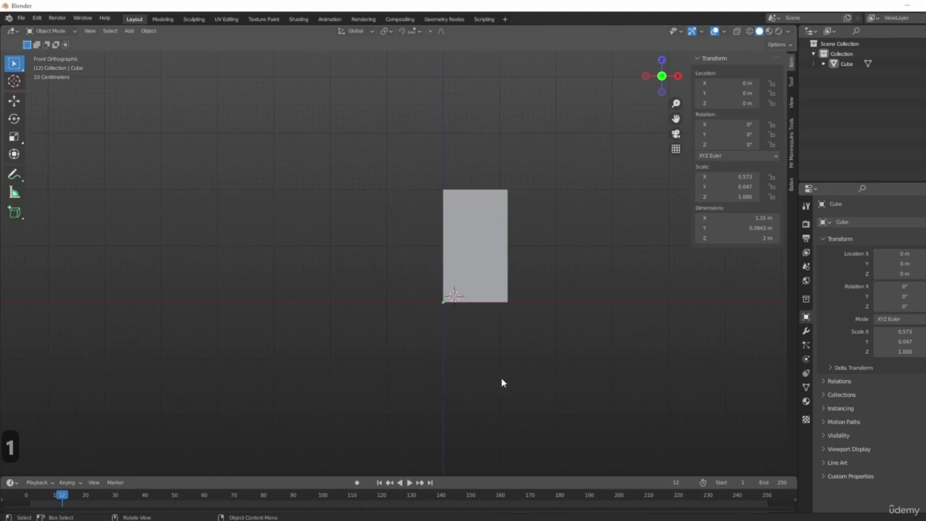
scroll(451, 298, "up", 6)
left_click_drag(501, 213, 429, 232, "shift")
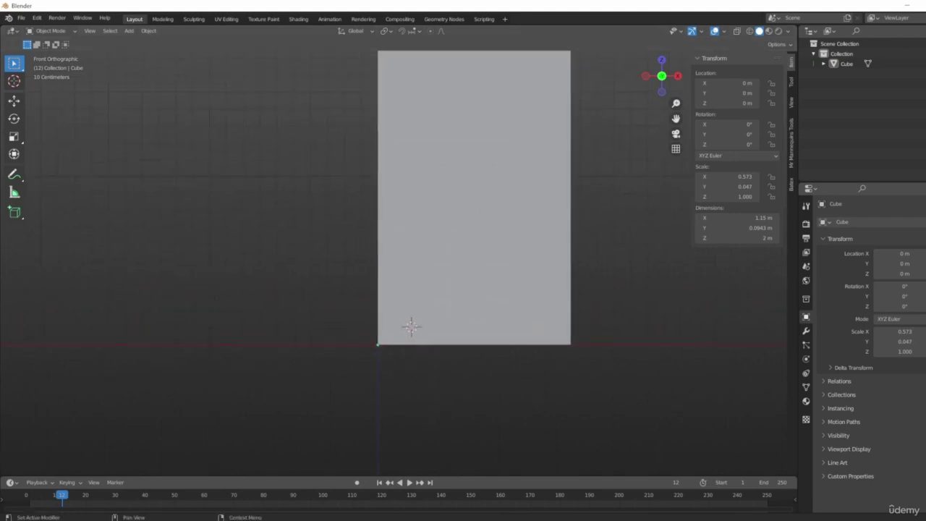
scroll(515, 278, "down", 4)
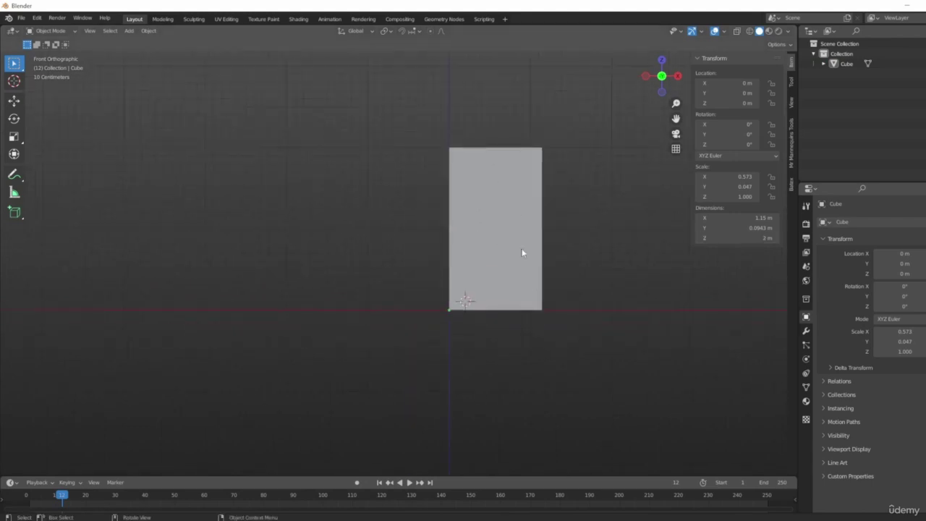
middle_click_drag(461, 258, 435, 263, "shift")
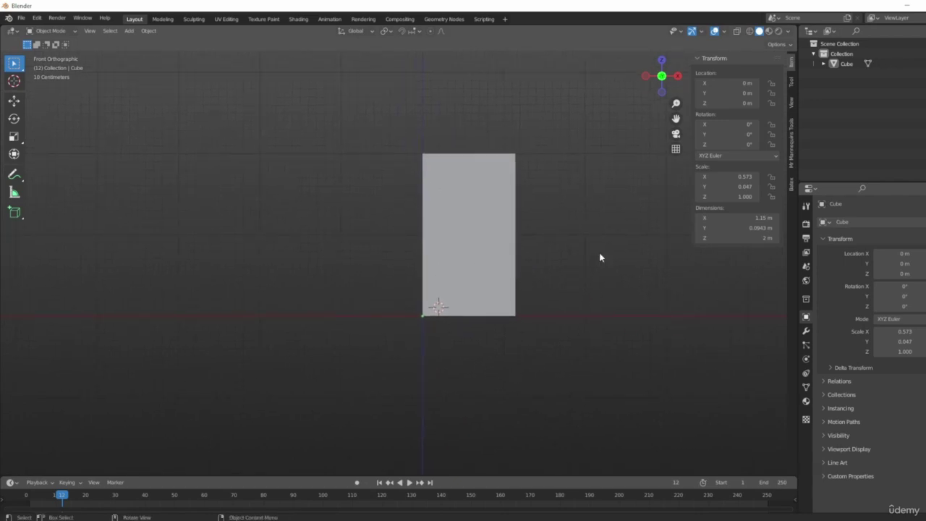
- Select the door-like panel and delete it from the scene
scroll(440, 335, "up", 5)
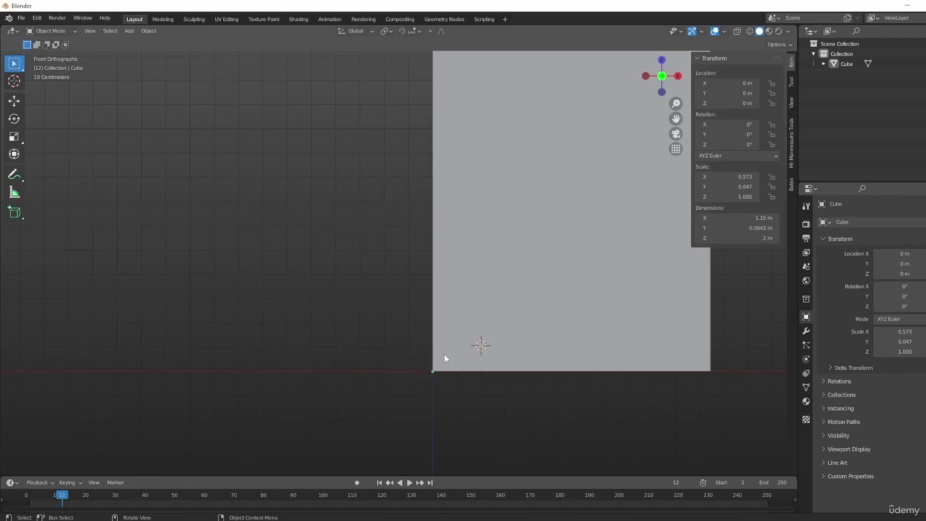
scroll(517, 347, "down", 4)
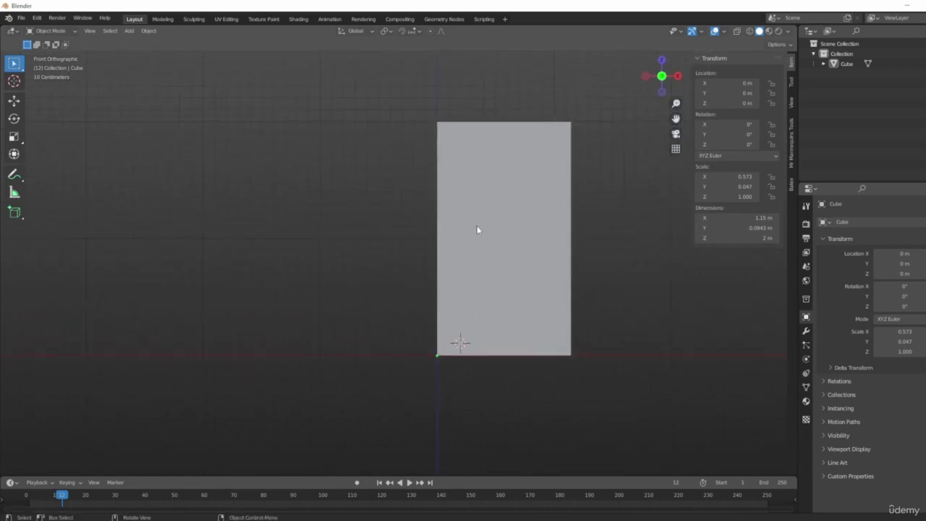
left_click(390, 32)
middle_click_drag(505, 202, 471, 209, "shift")
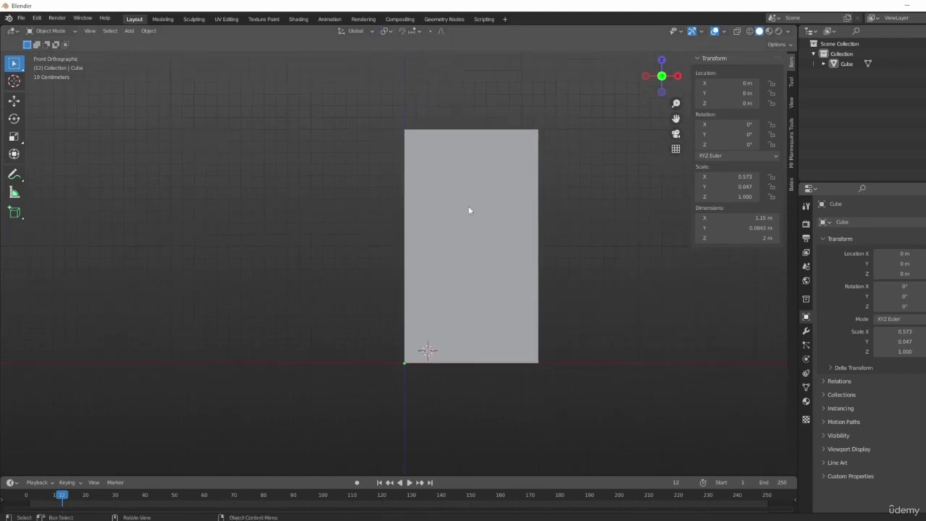
left_click(471, 209)
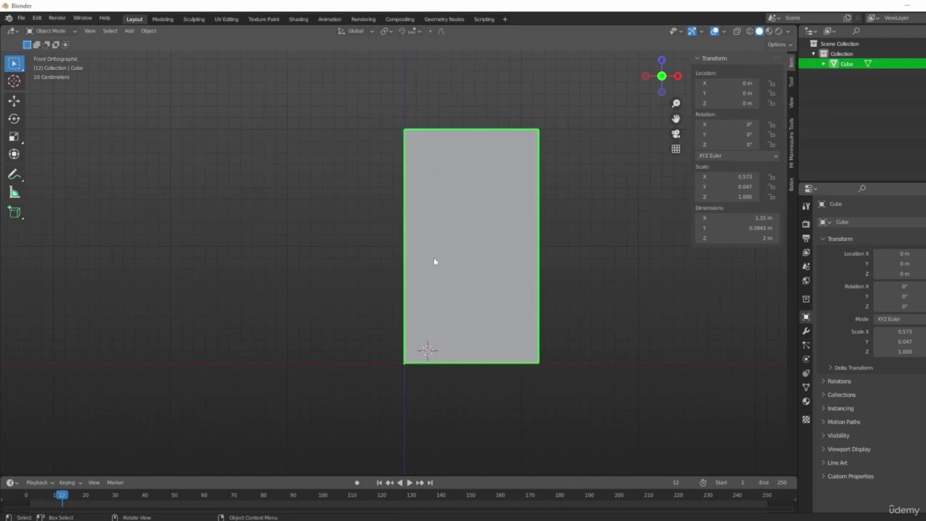
scroll(582, 195, "down", 4)
middle_click_drag(590, 325, 437, 220)
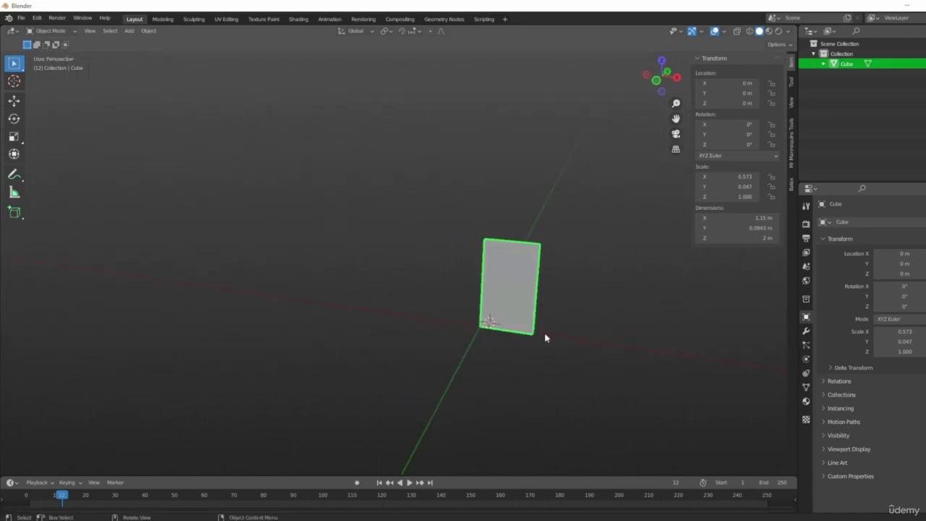
key("x")
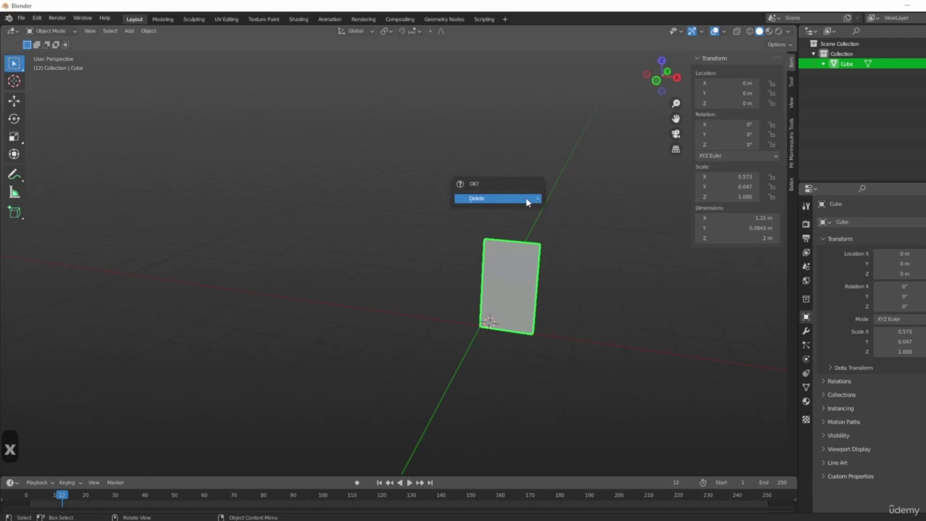
left_click(526, 200)
- Reset the 3D cursor to the world origin
middle_click_drag(524, 331, 424, 296)
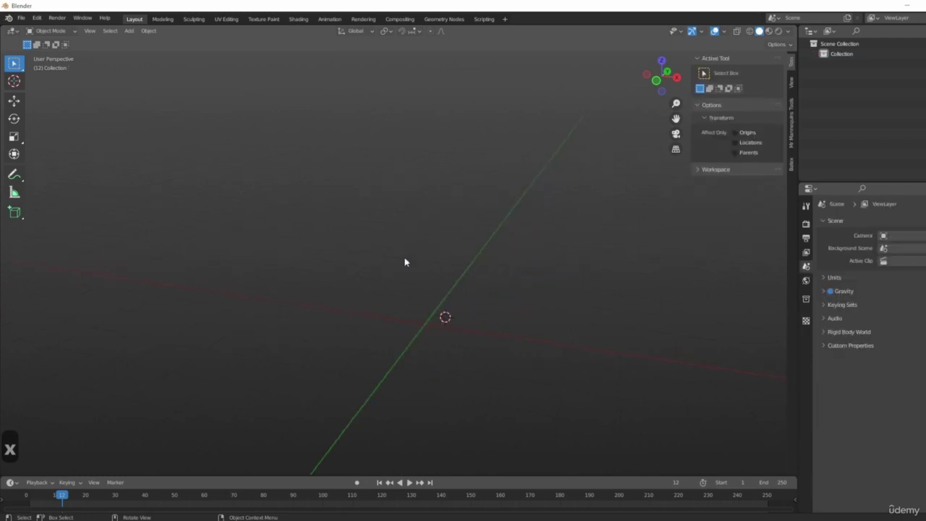
middle_click_drag(405, 261, 577, 308)
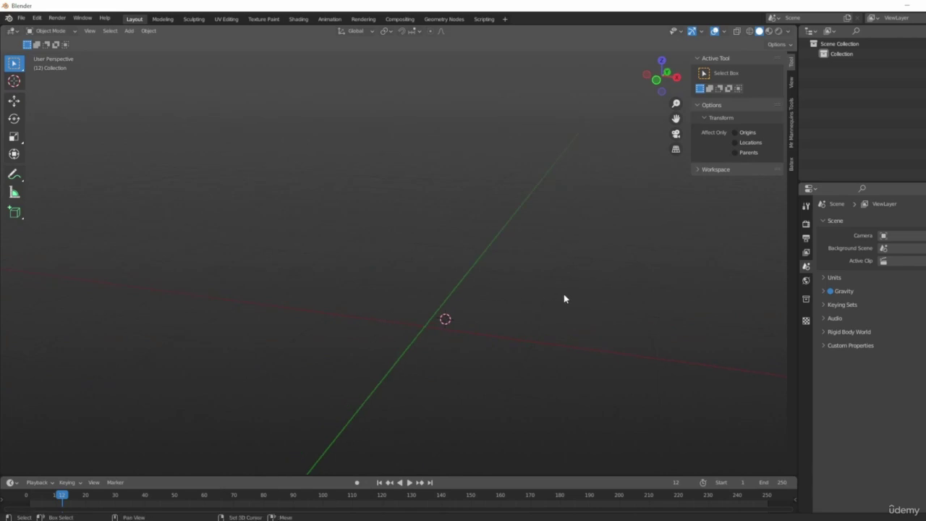
key("shift+c")
- Add a cone mesh at the world origin
middle_click_drag(523, 323, 420, 280)
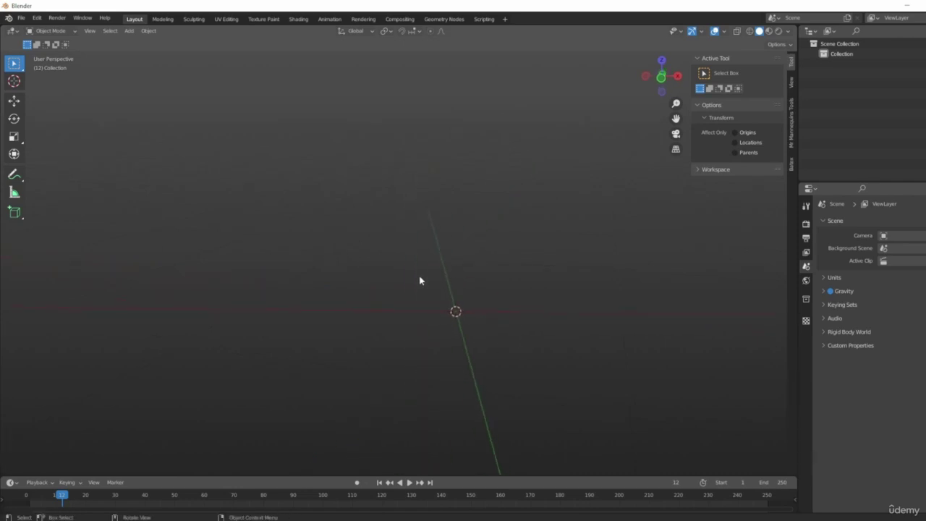
key("shift+a")
mouse_move(408, 277)
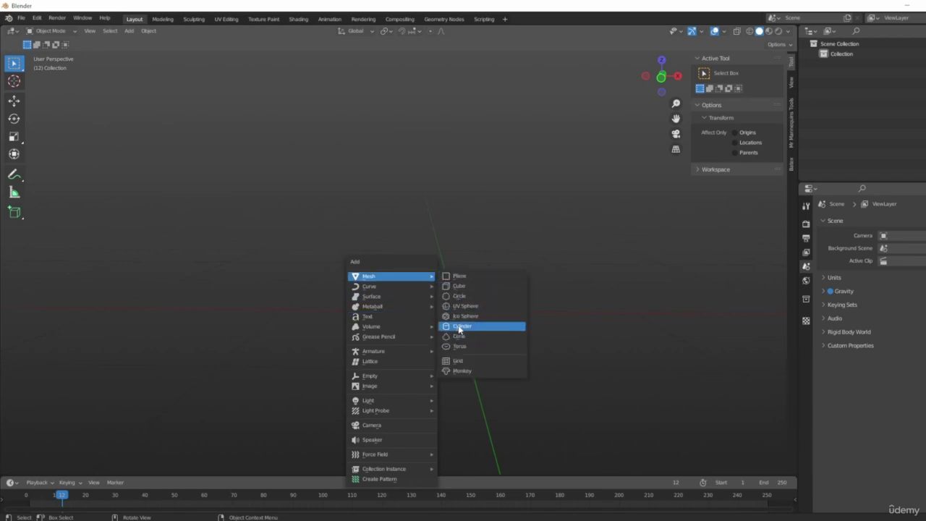
left_click(459, 336)
scroll(506, 297, "down", 3)
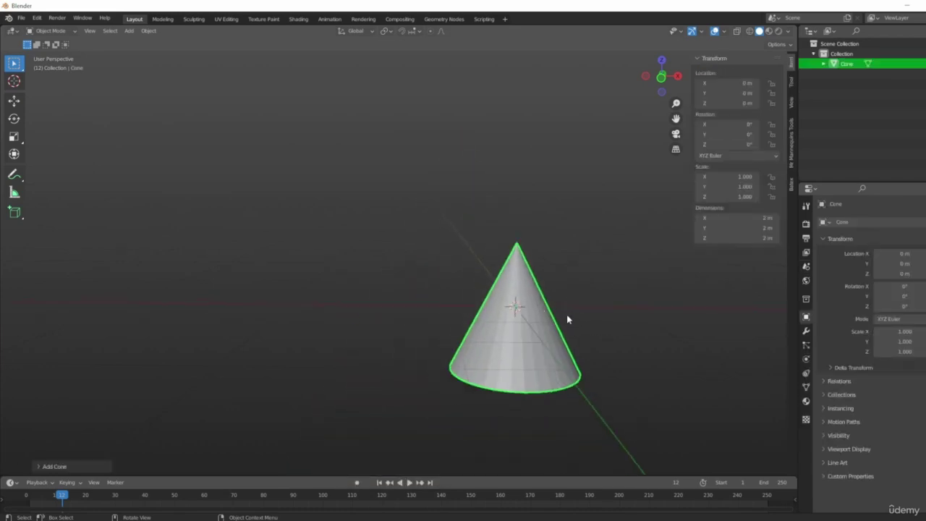
- From the front view, raise the cone along Z by about 1 m so its base rests on the ground line
key("KP_1")
middle_click_drag(579, 312, 514, 299, "shift")
scroll(511, 299, "down", 4)
middle_click_drag(505, 255, 498, 288, "shift")
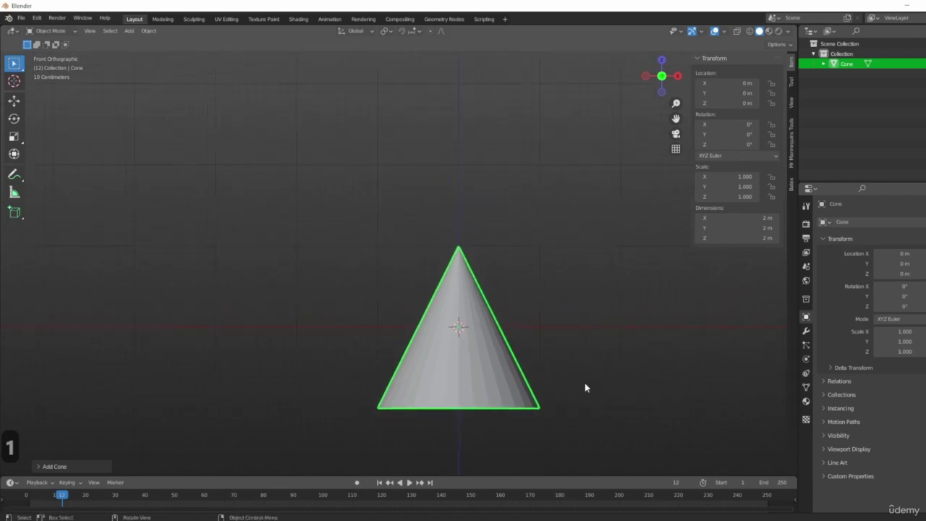
key("g")
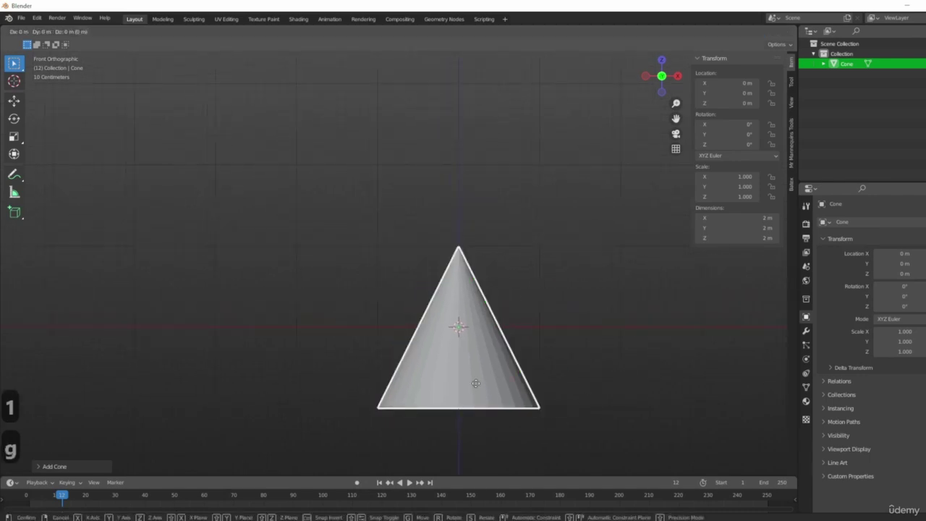
key("z")
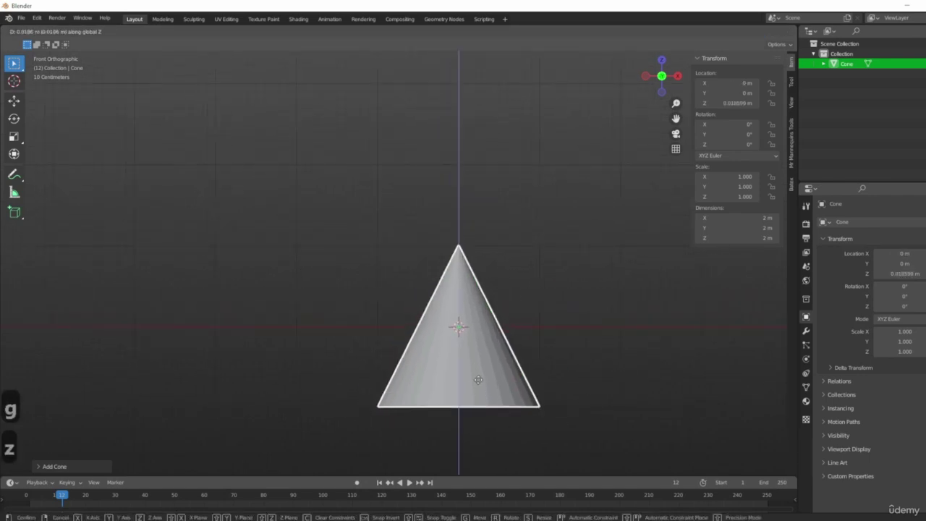
left_click(478, 303)
middle_click_drag(577, 324, 547, 310, "shift")
scroll(449, 334, "up", 1)
- Move the cone along the X axis to about -2 m
key("g")
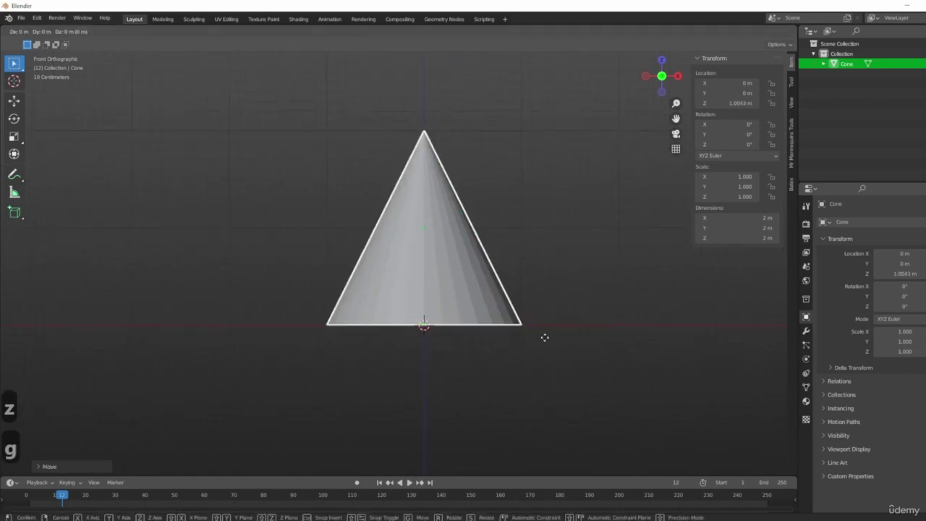
key("x")
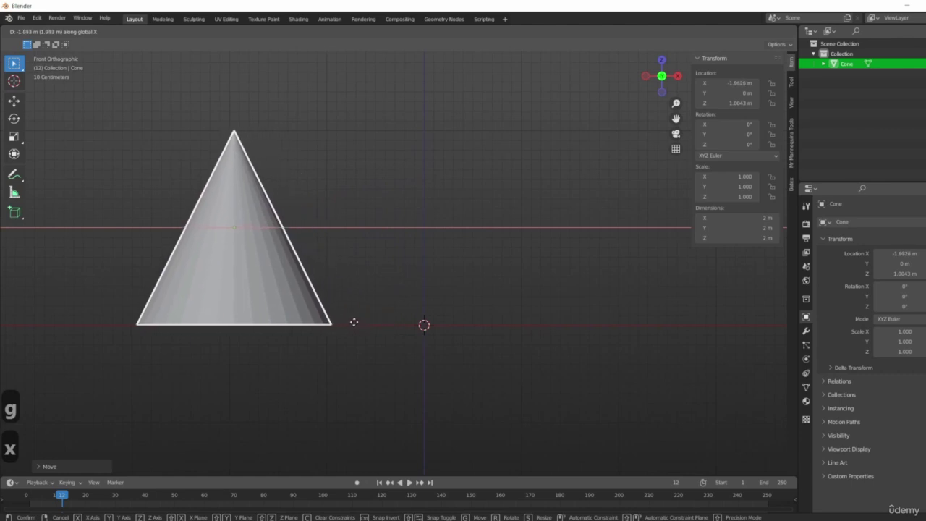
left_click(350, 321)
scroll(475, 292, "down", 3)
middle_click_drag(475, 291, 497, 265)
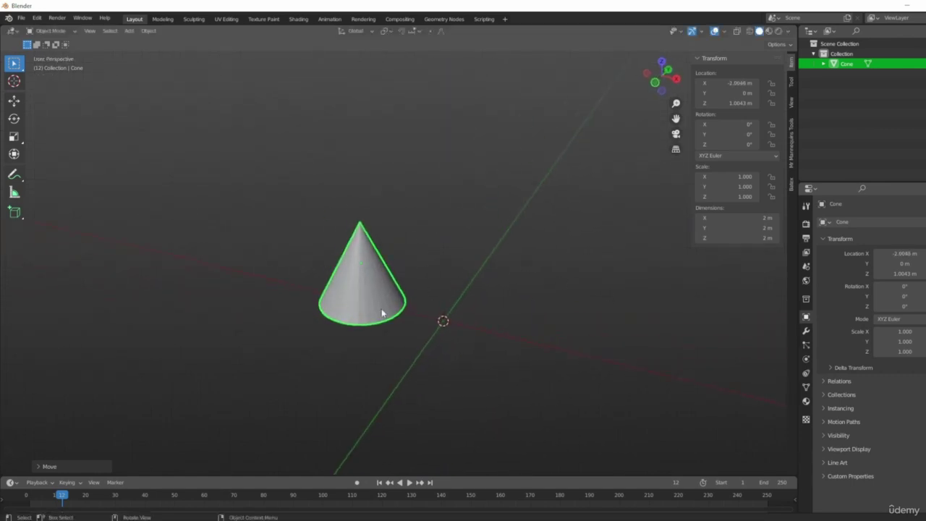
- Duplicate the cone along the X axis, placing the copy across the world centre at about X 1.59 m
key("shift")
key("shift+d")
key("x")
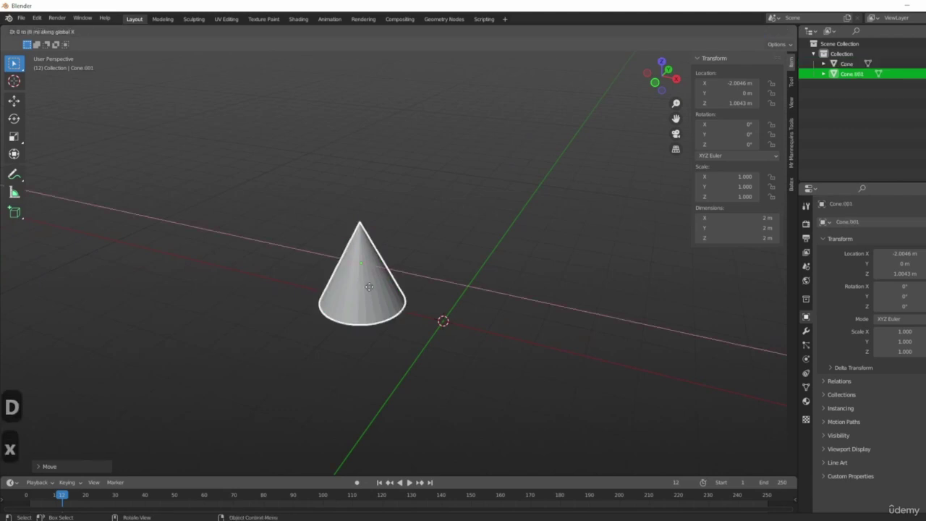
left_click(545, 366)
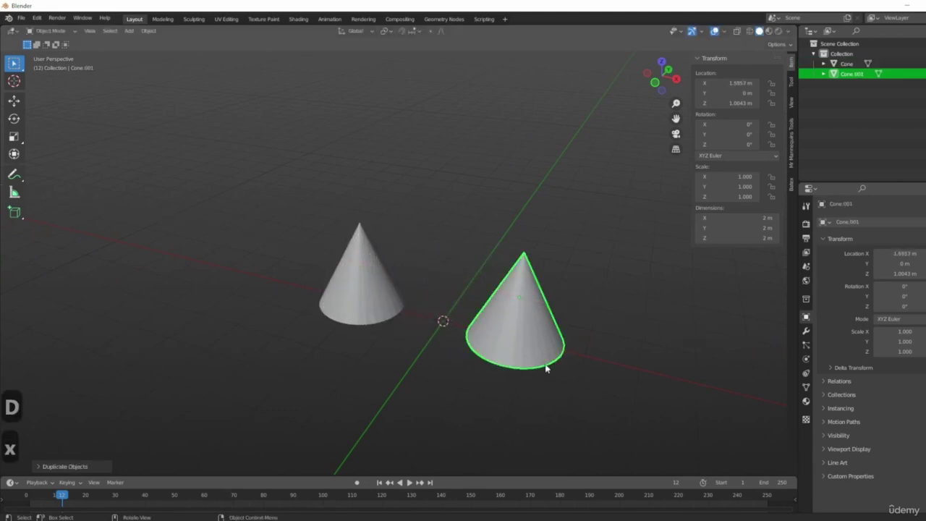
- Select both cones and try scaling and rotating them together around their shared pivot point
middle_click_drag(546, 366, 221, 268)
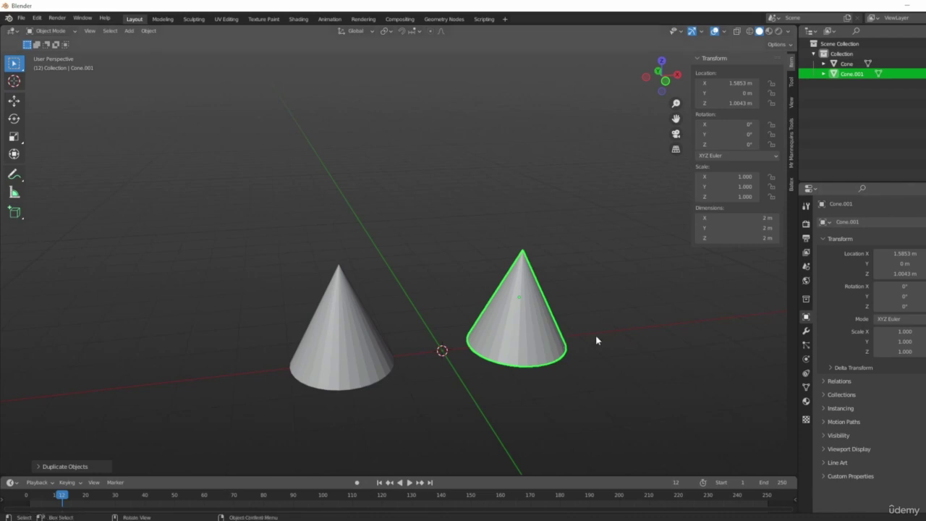
middle_click_drag(744, 352, 300, 321)
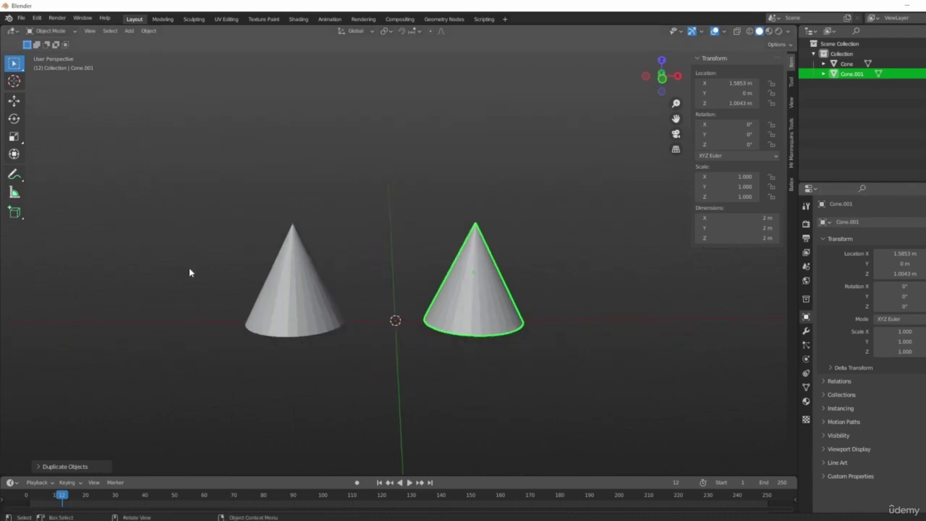
middle_click_drag(557, 277, 491, 285)
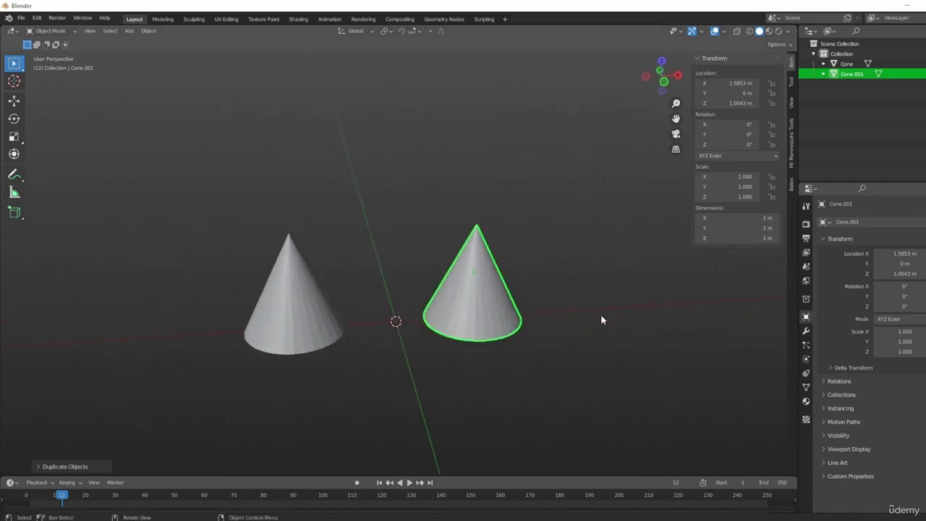
left_click(290, 290, "shift")
left_click(533, 289)
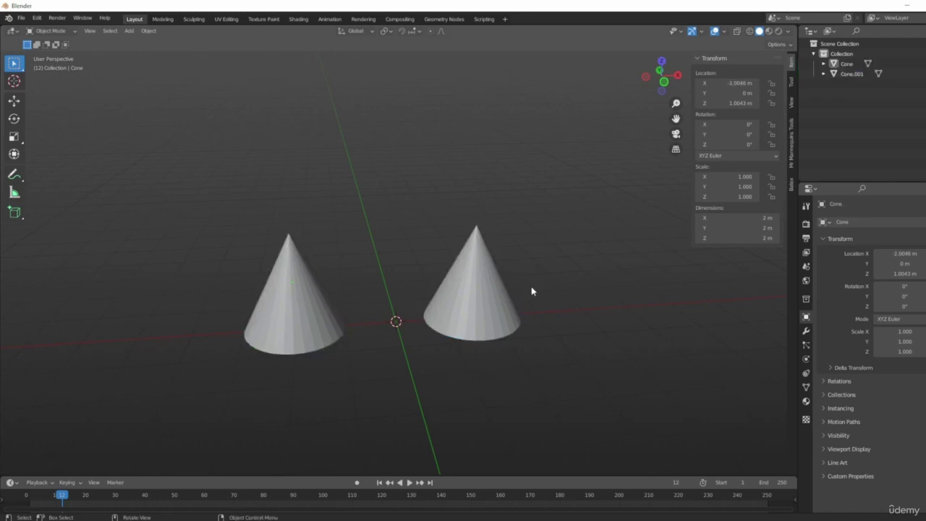
left_click_drag(179, 176, 595, 424)
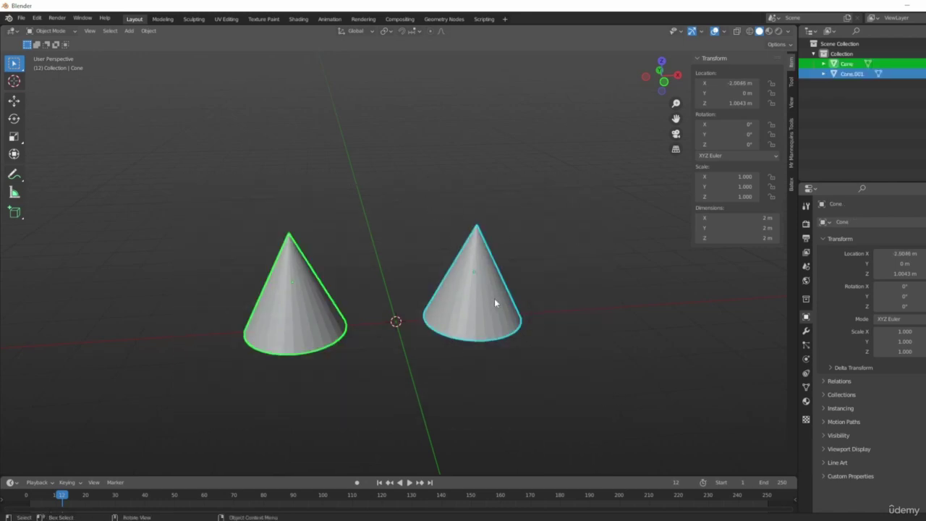
key("s")
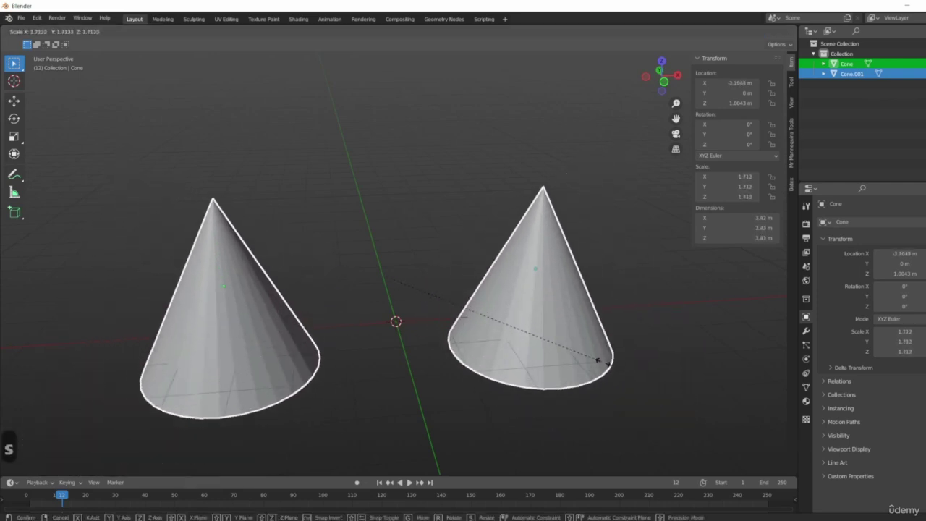
key("r")
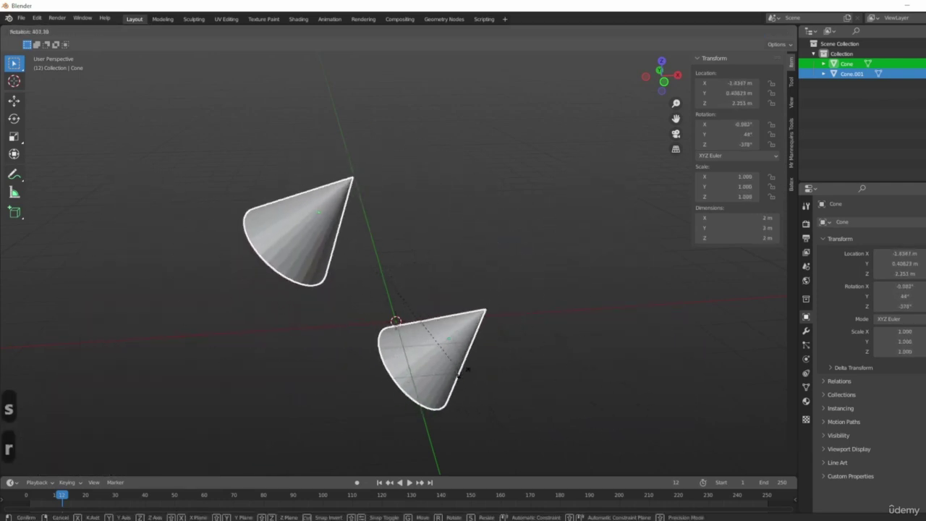
right_click(507, 249)
key("s")
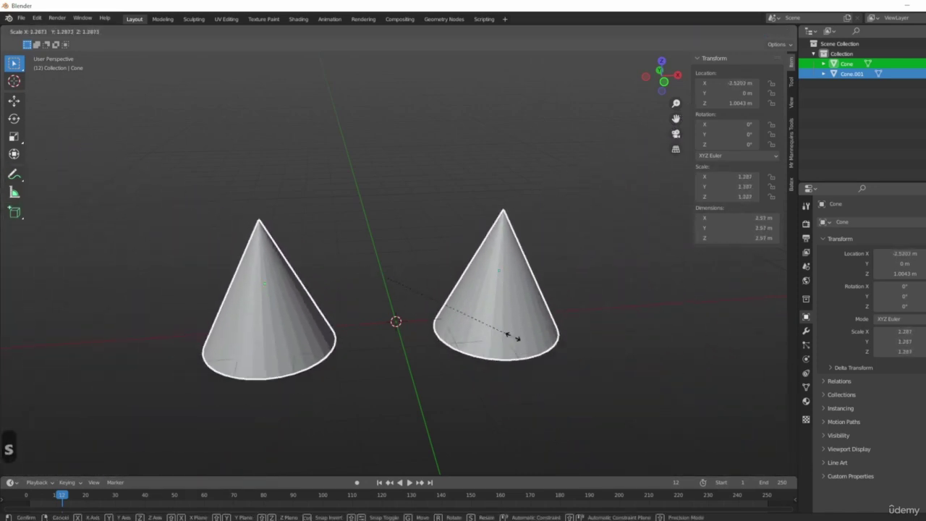
right_click(448, 281)
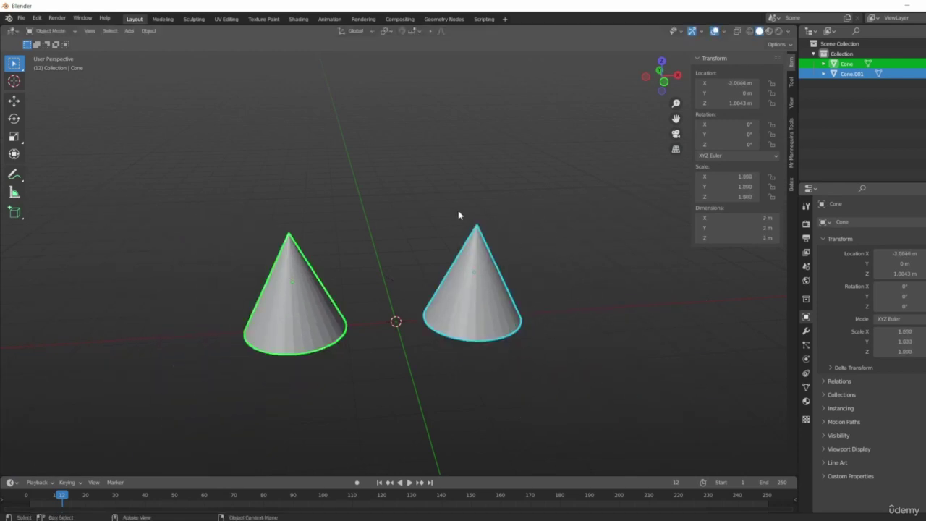
key("r")
right_click(431, 259)
- Try rotating each cone separately, first the original and then its copy, around its own origin
left_click(386, 31)
scroll(538, 302, "up", 2)
middle_click_drag(356, 299, 430, 296, "shift")
left_click(190, 274)
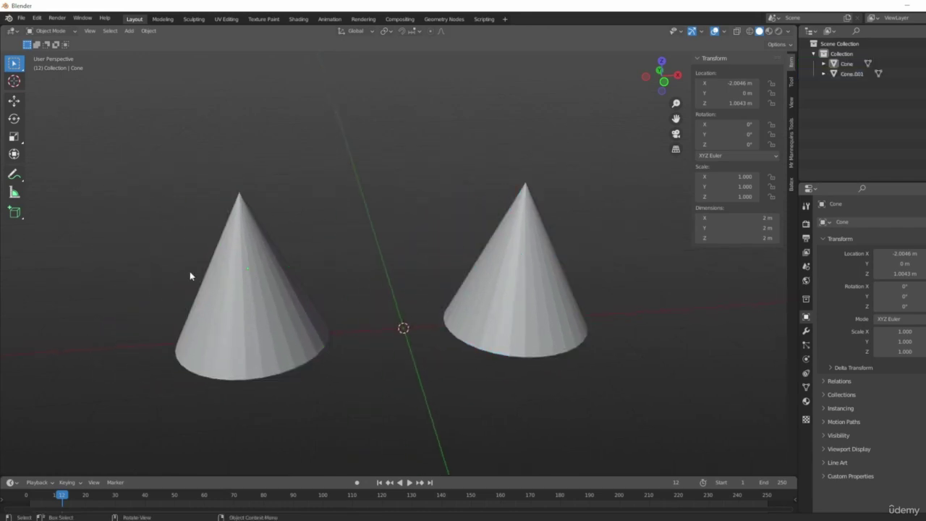
left_click(244, 294)
key("r")
right_click(309, 227)
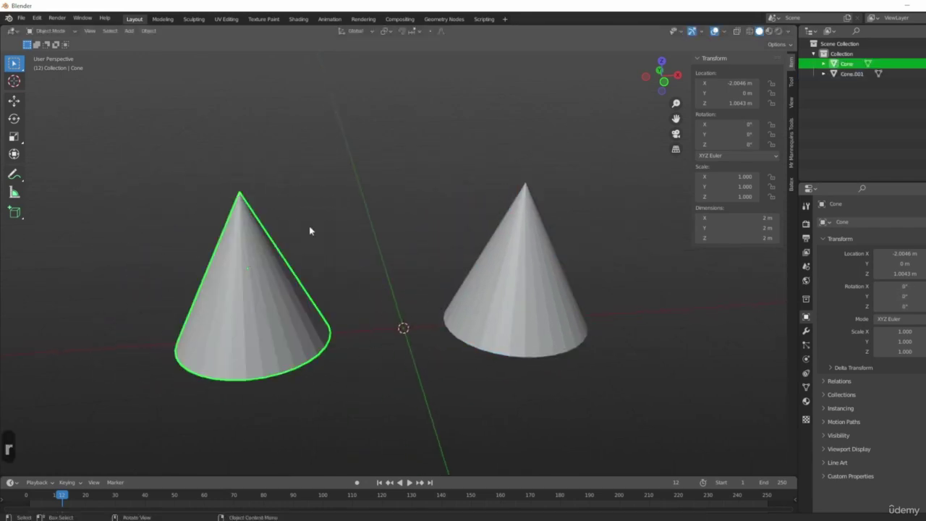
left_click(558, 282)
key("r")
right_click(523, 279)
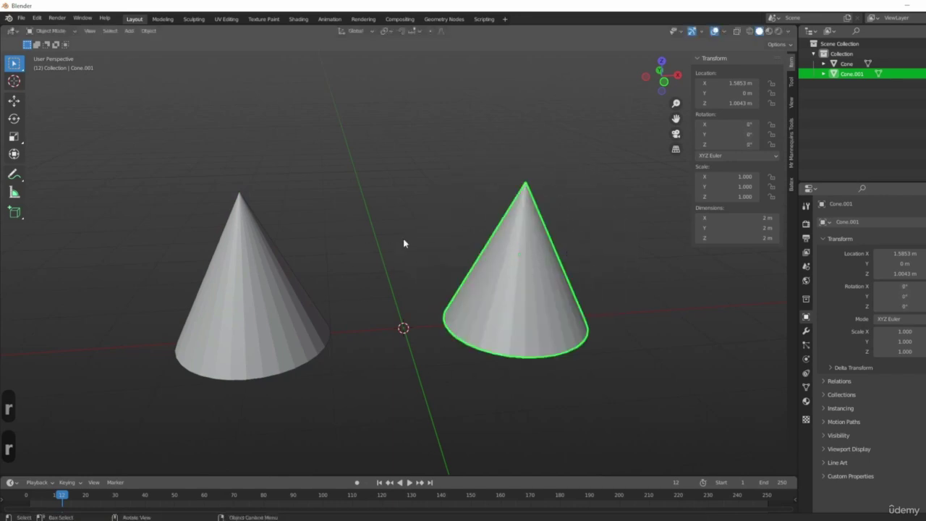
- Select both cones together and look through the transform pivot point options
left_click_drag(150, 153, 627, 407)
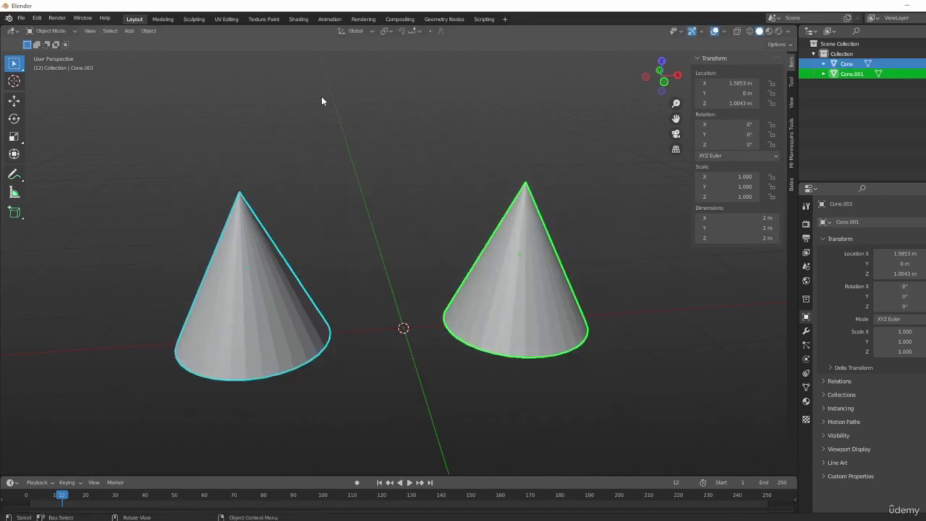
left_click(386, 33)
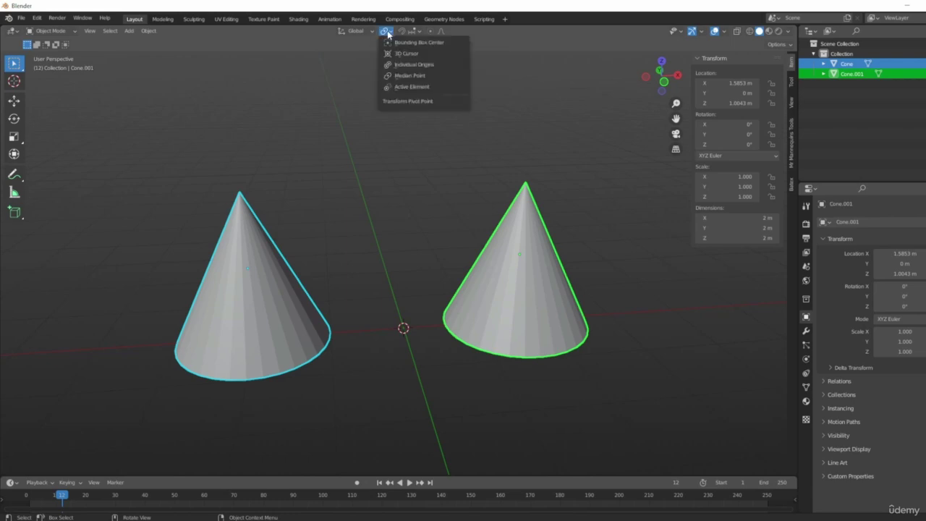
left_click(387, 33)
middle_click_drag(639, 330, 511, 312, "shift")
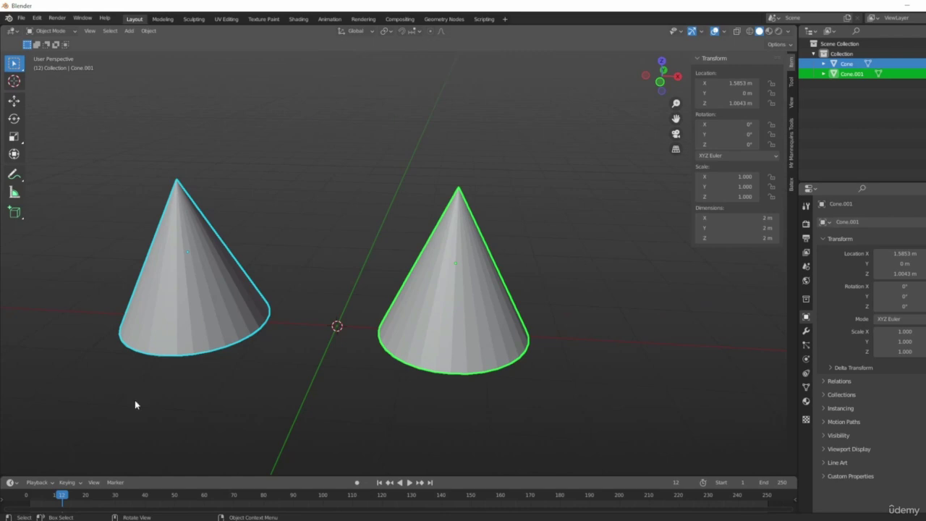
middle_click_drag(507, 278, 466, 234)
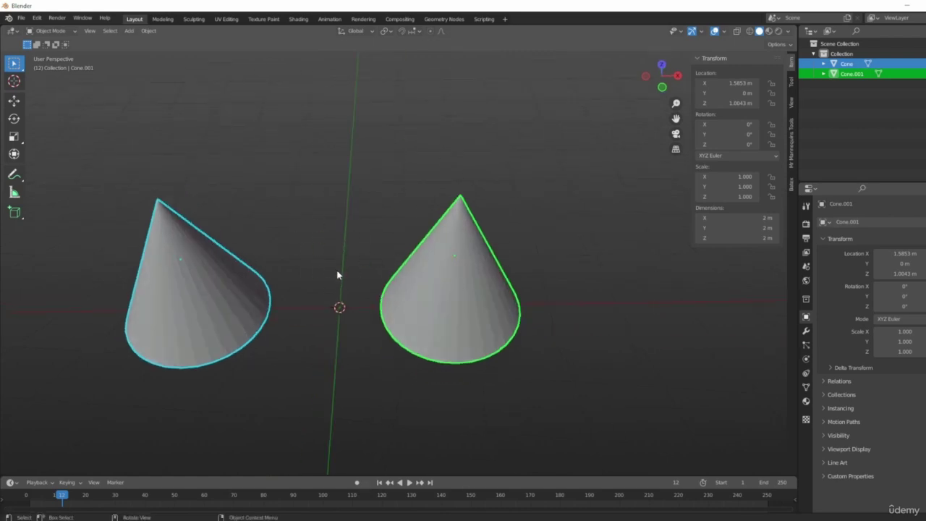
- Try scaling both selected cones together around the point midway between them
middle_click_drag(596, 406, 537, 325)
key("s")
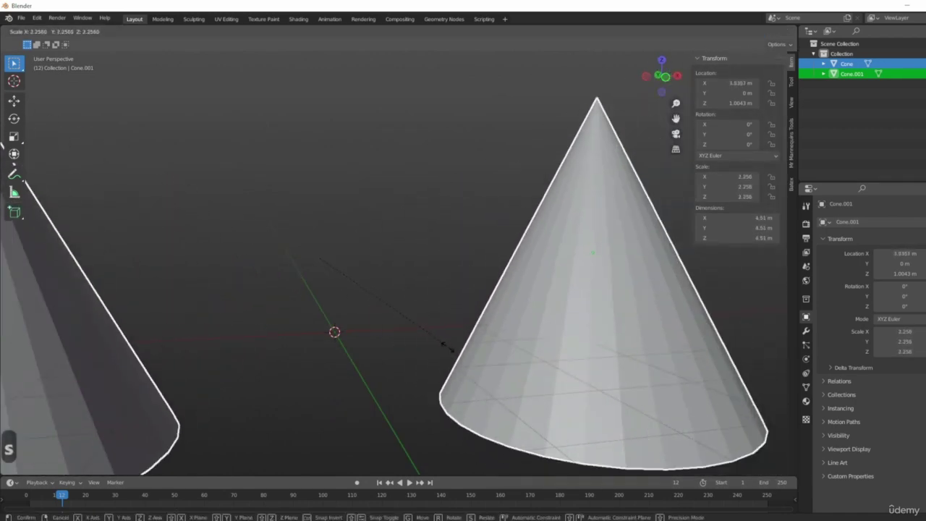
right_click(482, 354)
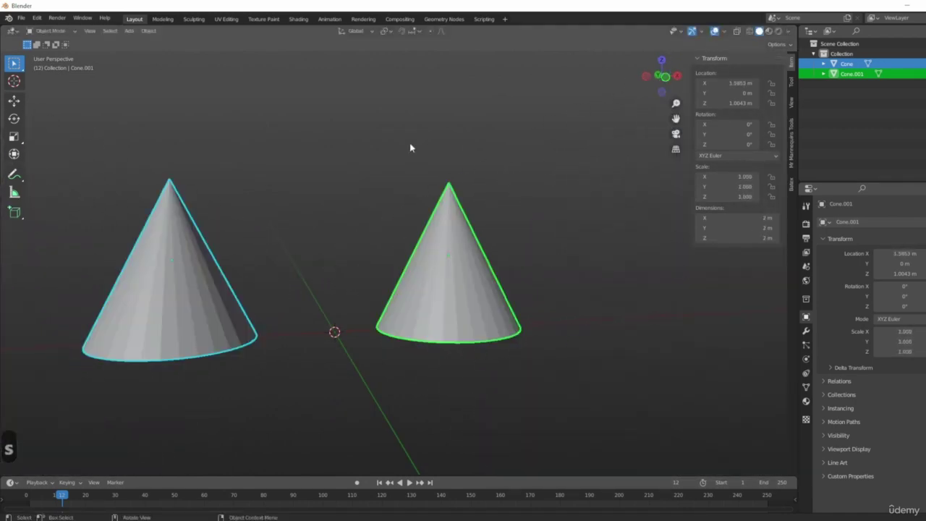
middle_click_drag(429, 292, 422, 269, "shift")
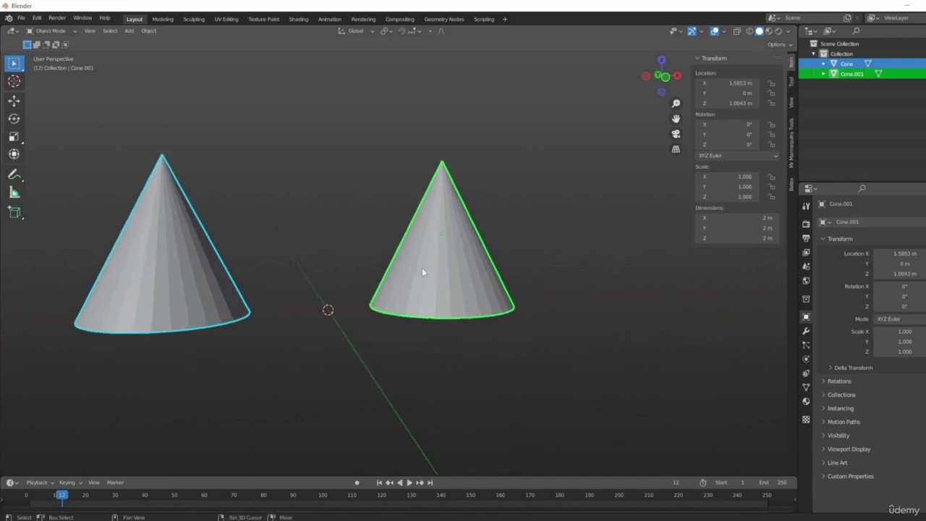
- Set the transform pivot point to Individual Origins and try rotating and scaling both cones, each around its own origin
left_click(389, 32)
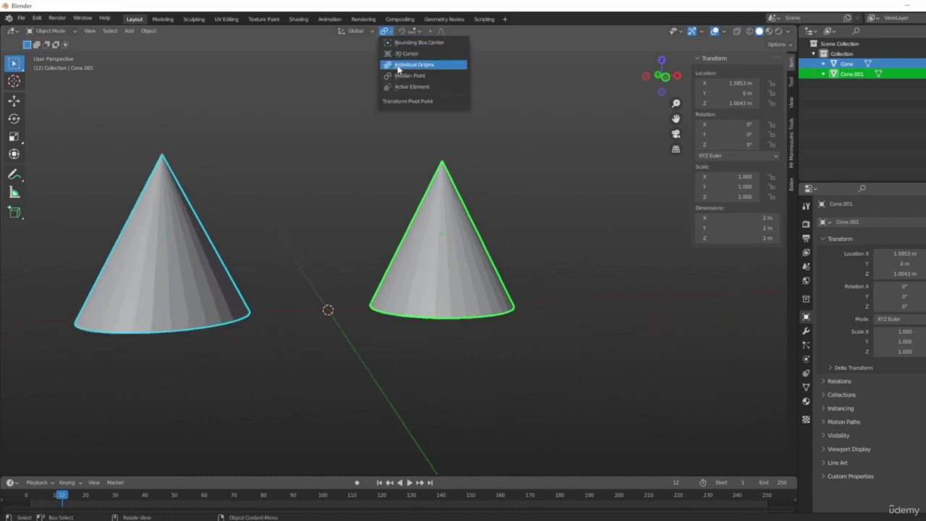
left_click(432, 65)
key("r")
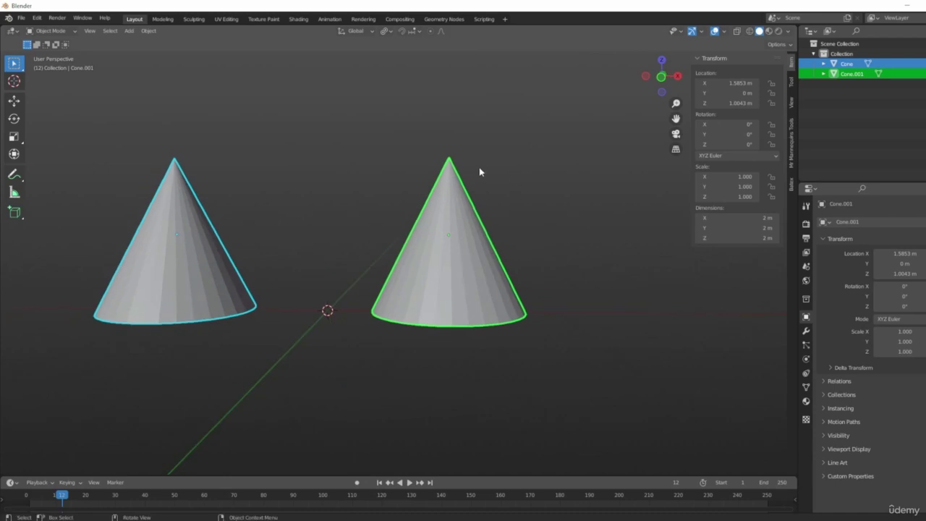
right_click(478, 318)
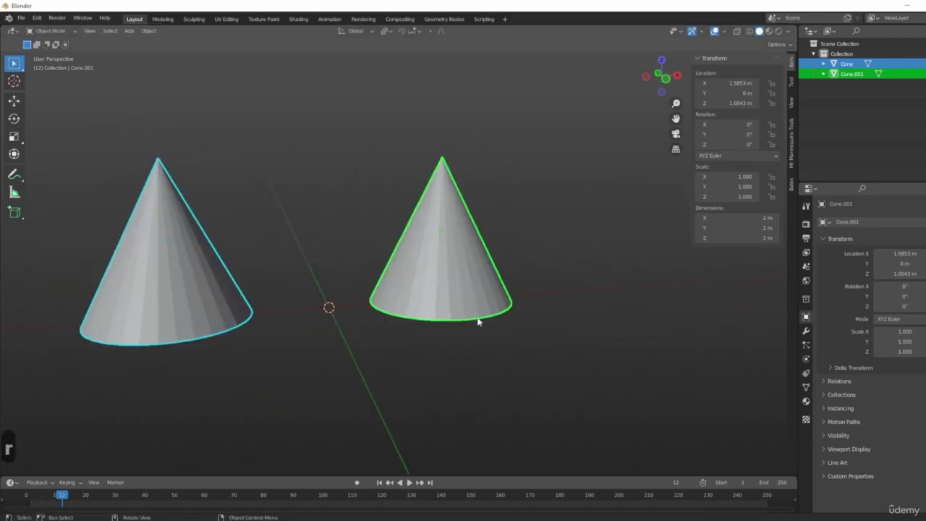
key("s")
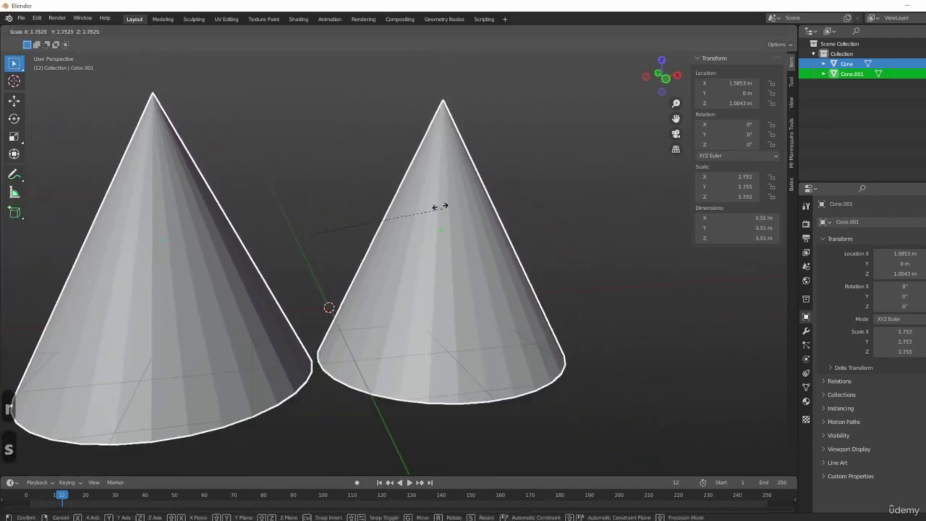
right_click(389, 158)
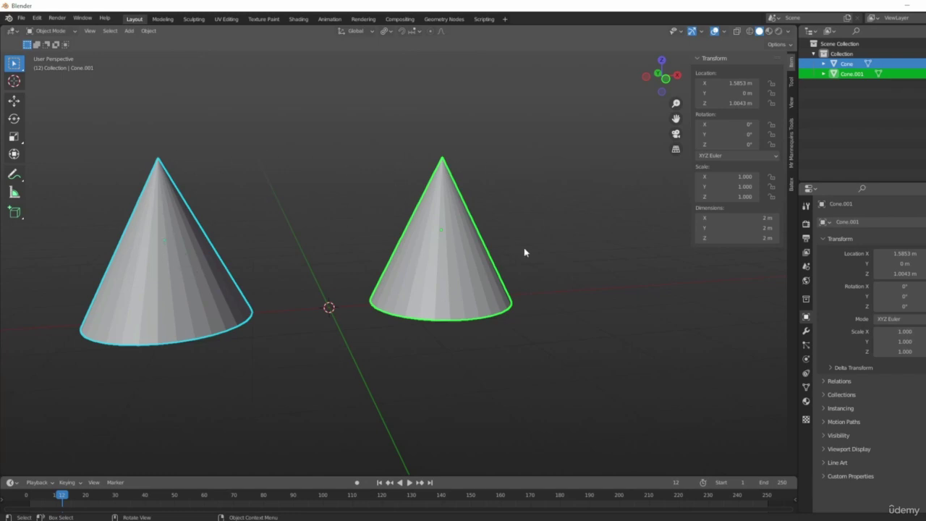
middle_click_drag(467, 139, 506, 145)
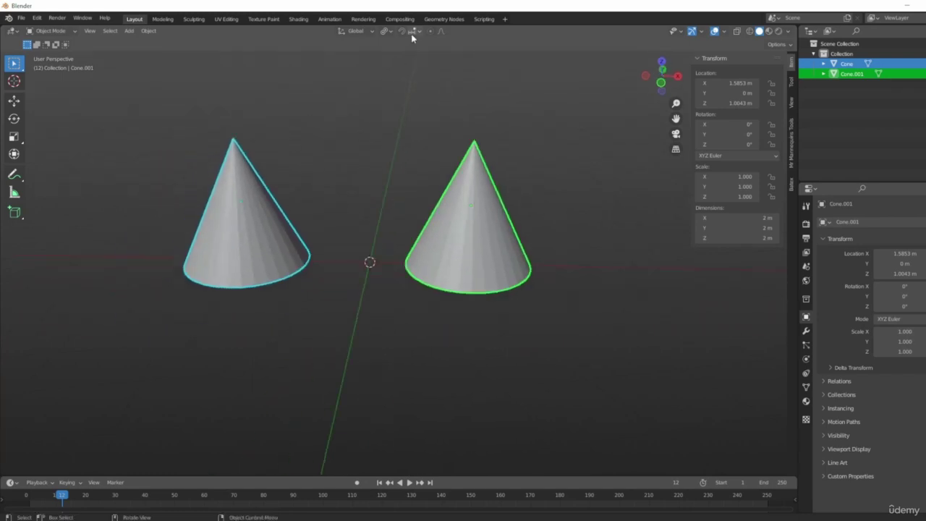
left_click(384, 31)
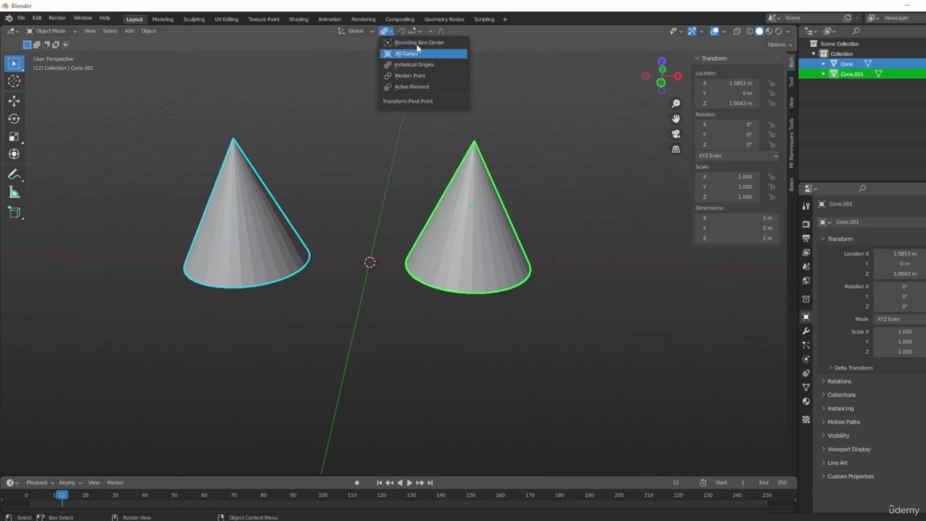
middle_click_drag(296, 249, 372, 196)
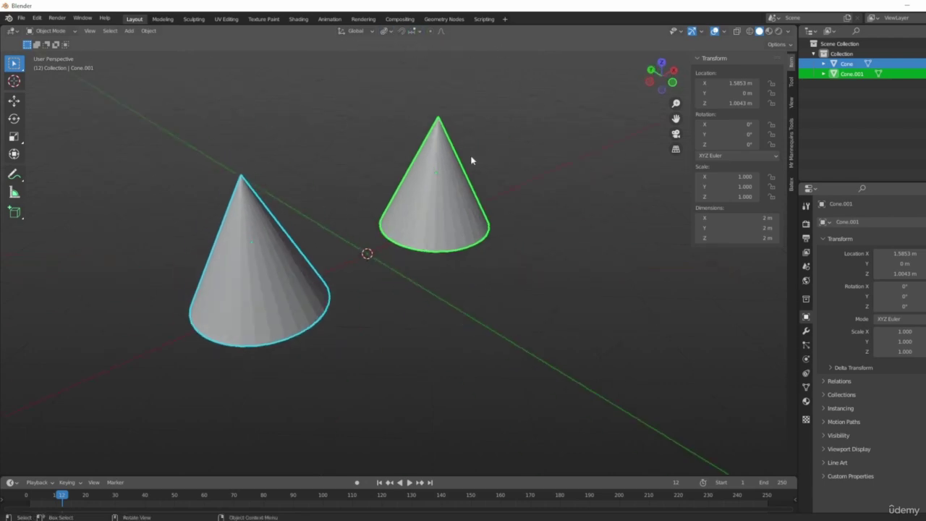
middle_click_drag(472, 161, 434, 157)
middle_click_drag(492, 166, 470, 170)
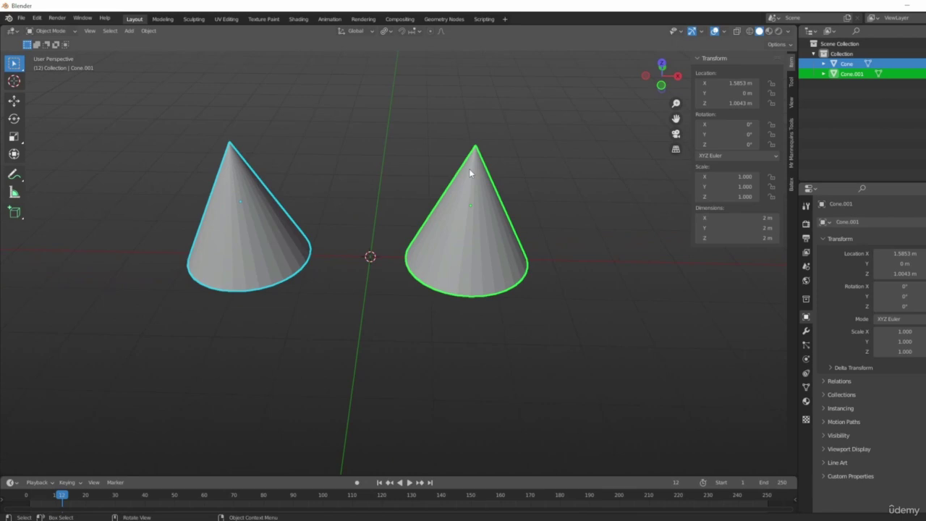
- Set the pivot point to Active Element, keep the cone copy active, and try scaling and rotating both cones around it
left_click(385, 31)
left_click(405, 87)
left_click(251, 235, "shift")
left_click(455, 230, "shift")
left_click(211, 239, "shift")
left_click(469, 217, "shift")
key("s")
right_click(539, 267)
key("r")
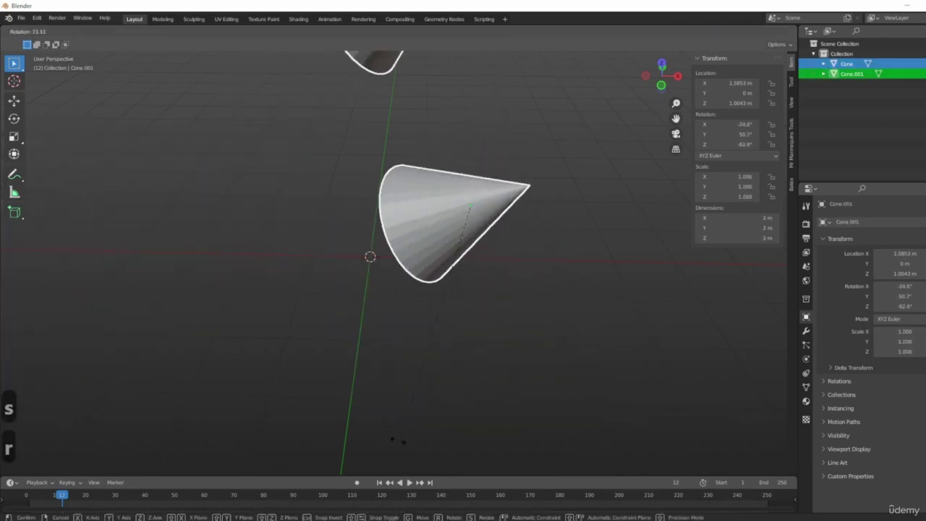
key("Escape")
- Set the transform pivot point to 3D Cursor and place the cursor away from both cones, beyond the copy
left_click(385, 31)
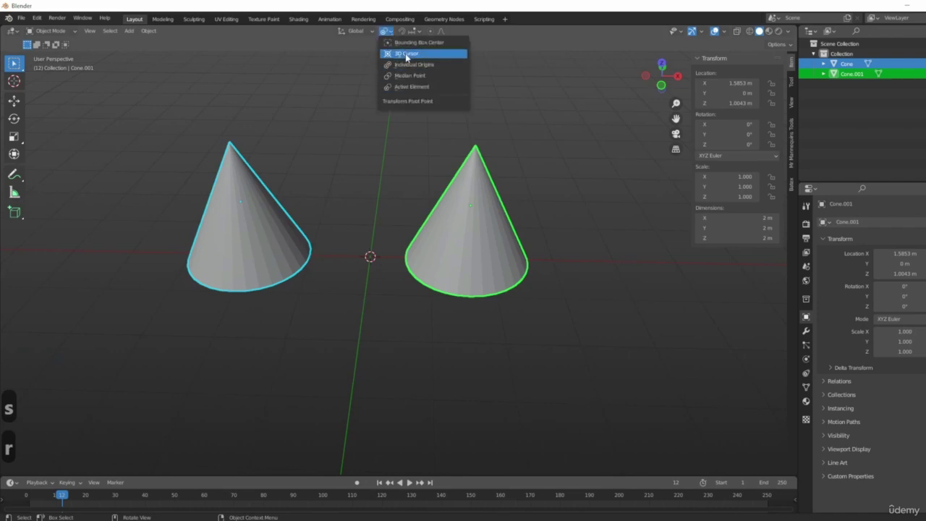
left_click(405, 54)
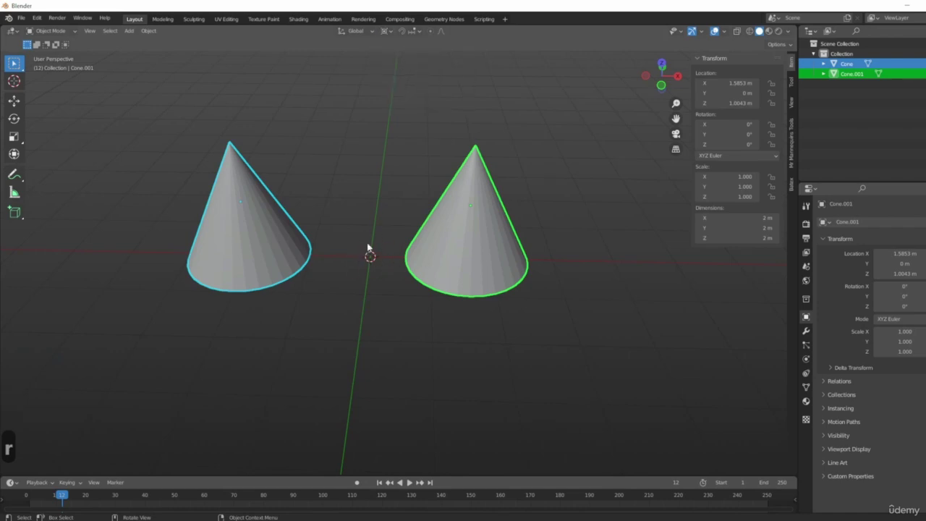
scroll(368, 243, "down", 4)
middle_click_drag(387, 222, 384, 245)
scroll(391, 217, "up", 4)
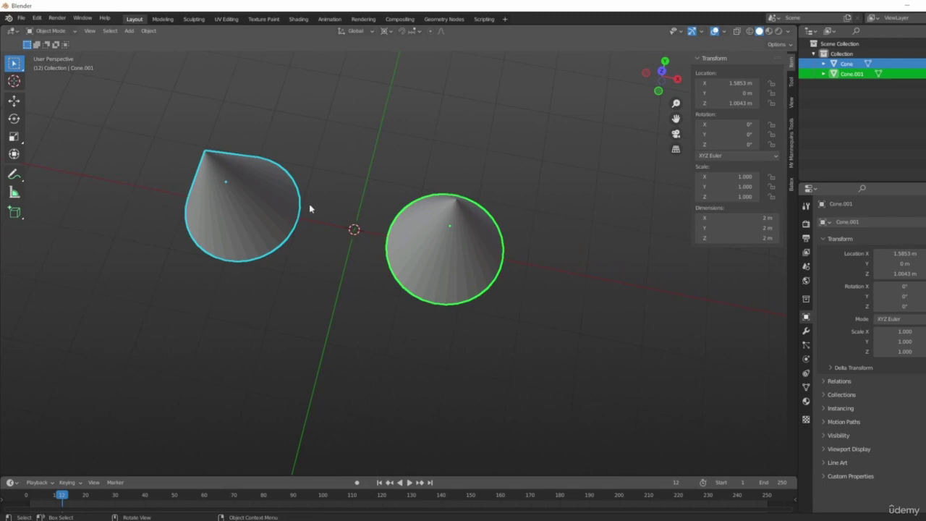
scroll(615, 333, "down", 6)
right_click(657, 249, "shift")
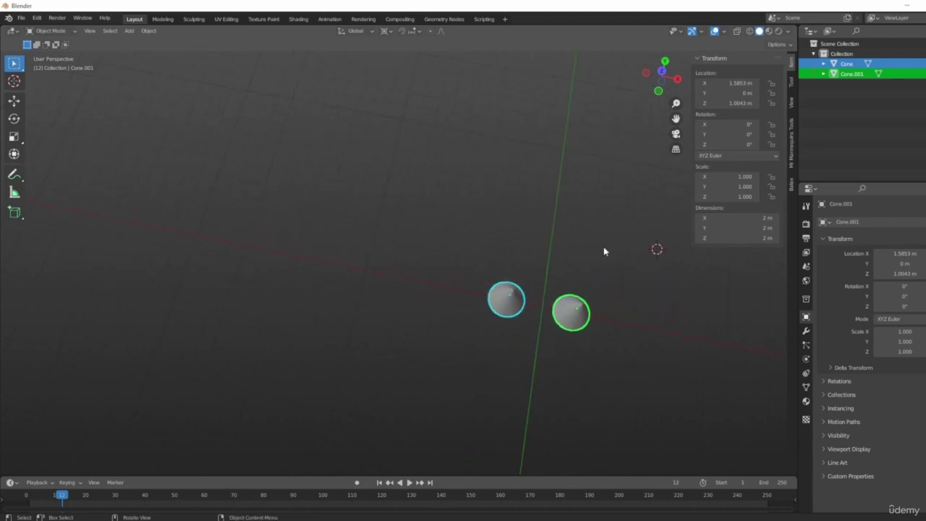
- Try rotating and scaling both cones around the relocated 3D cursor
key("r")
right_click(617, 336)
key("s")
right_click(660, 236)
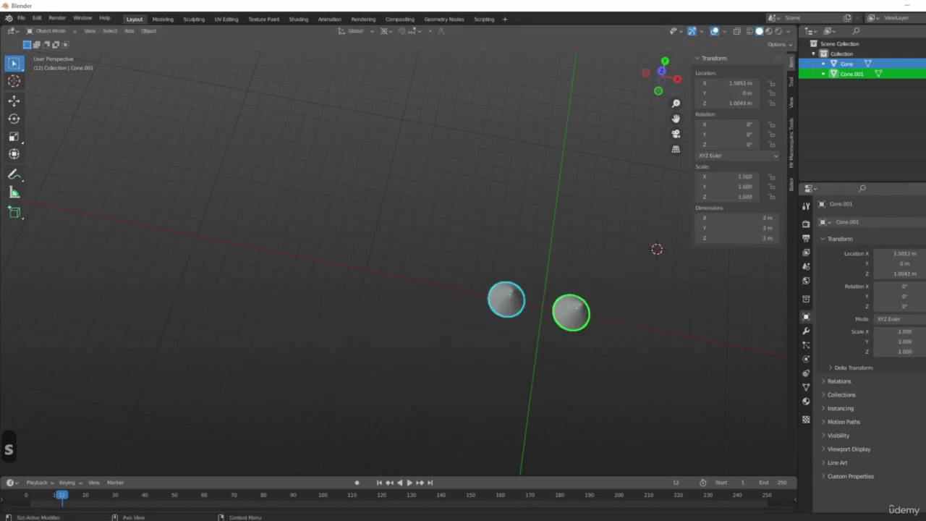
- Delete both cones from the scene
key("x")
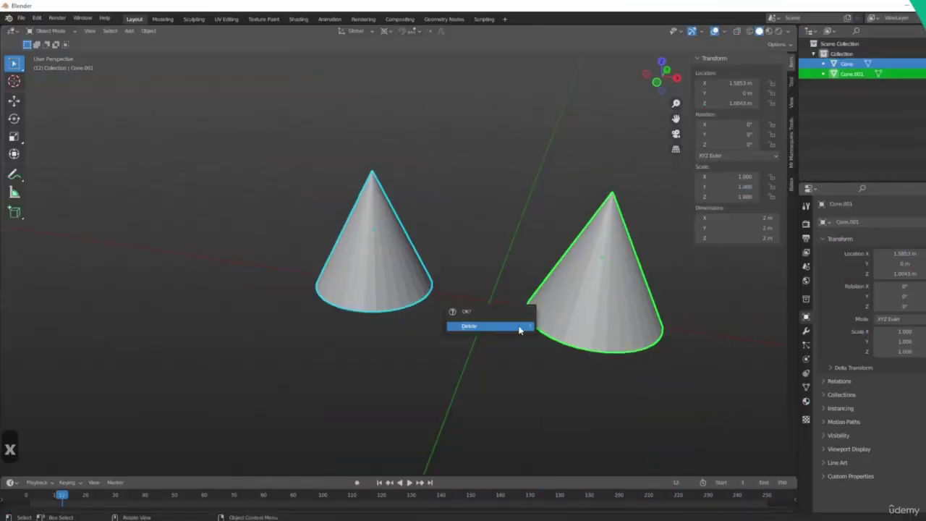
left_click(519, 325)
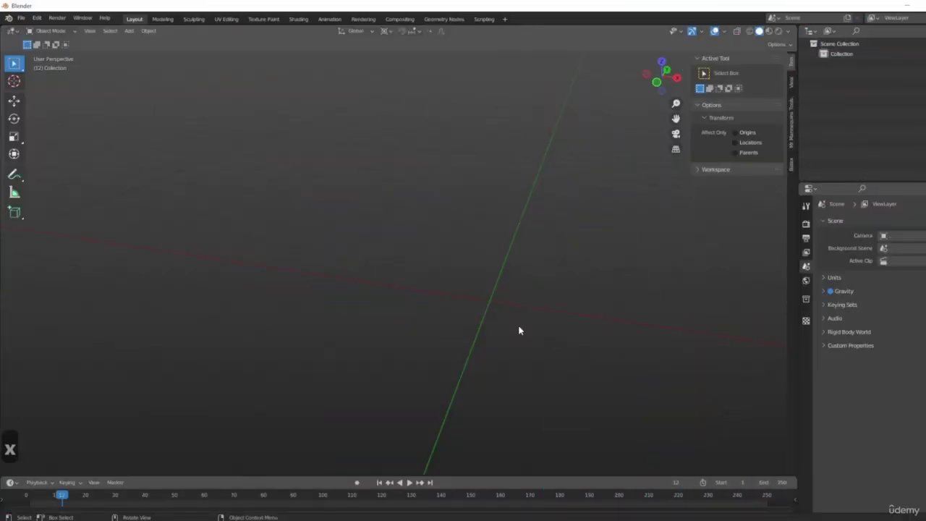
- Add a UV sphere and clear its location so it sits at the world origin
key("shift+a")
mouse_move(445, 294)
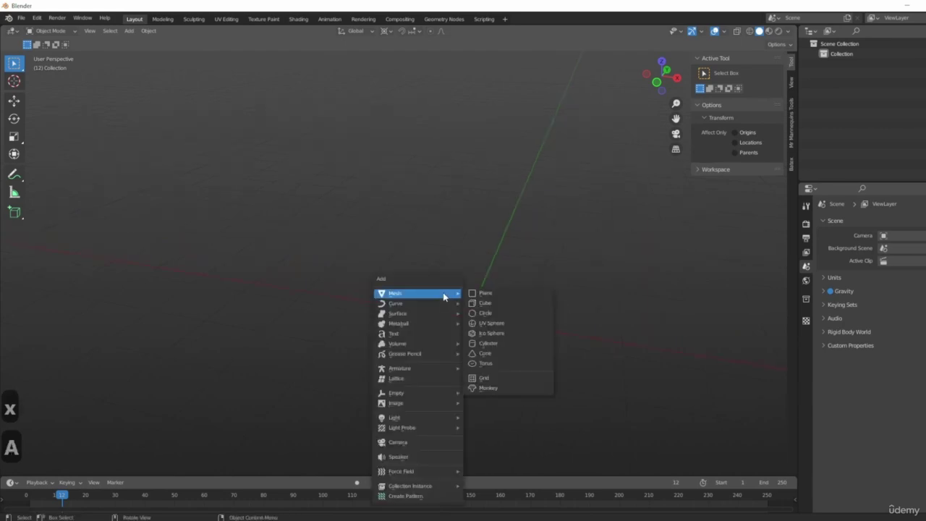
left_click(498, 324)
middle_click_drag(531, 345, 706, 266)
key("alt+g")
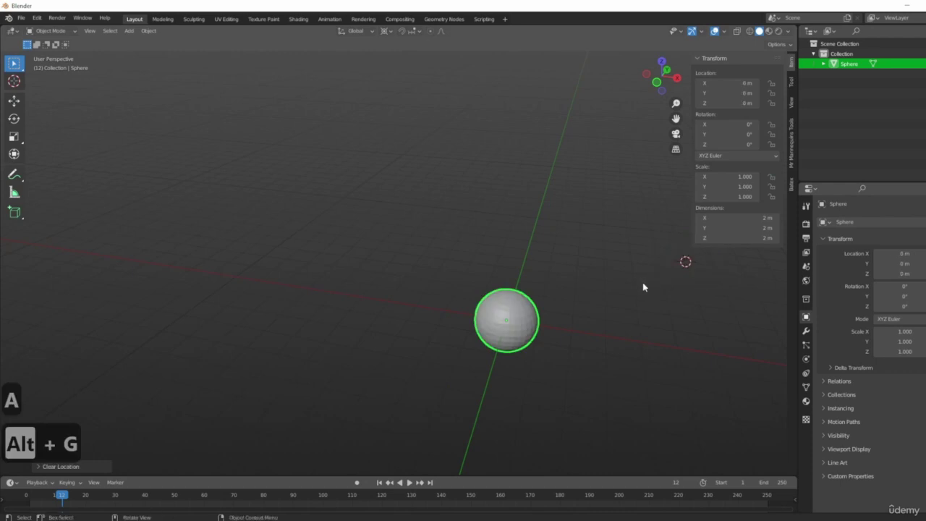
- Try moving a single vertex on the sphere's upper half in Edit Mode, and return to Object Mode
scroll(478, 325, "up", 5)
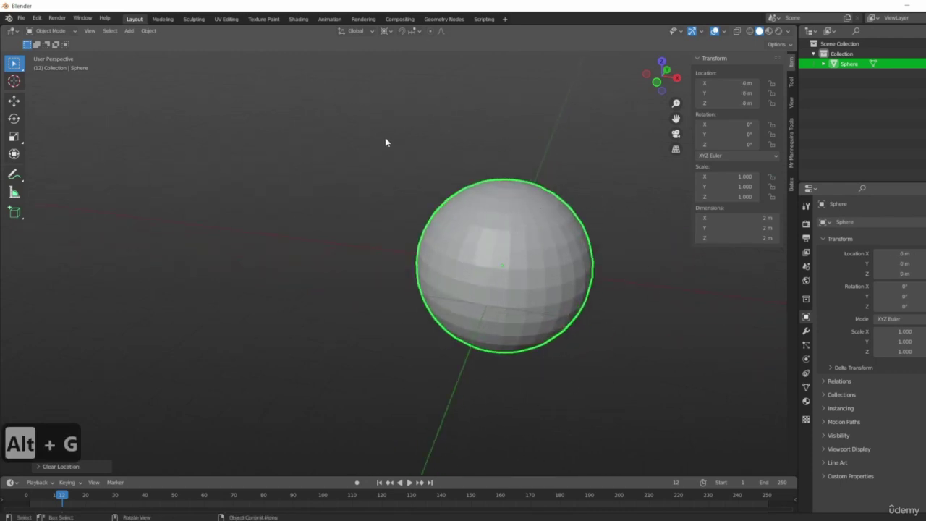
middle_click_drag(523, 172, 505, 247, "shift")
middle_click_drag(450, 254, 608, 279)
scroll(608, 279, "up", 3)
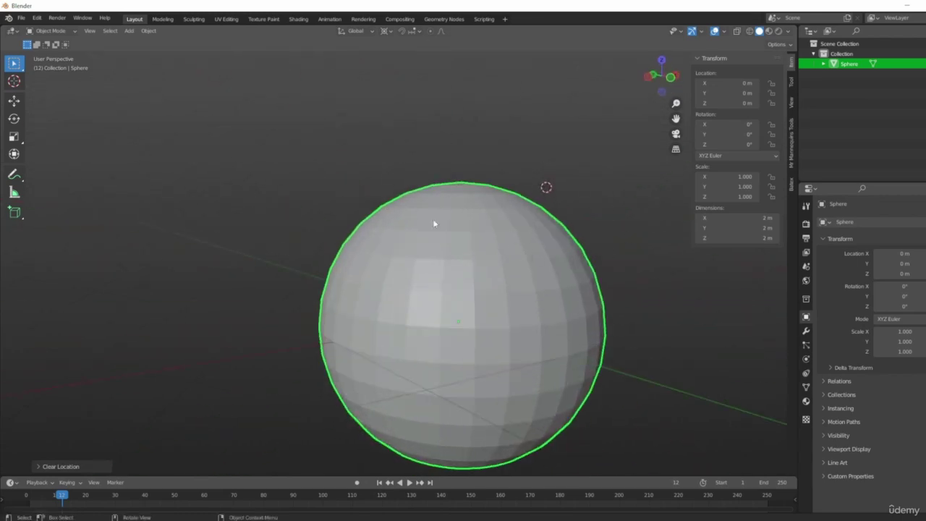
key("Tab")
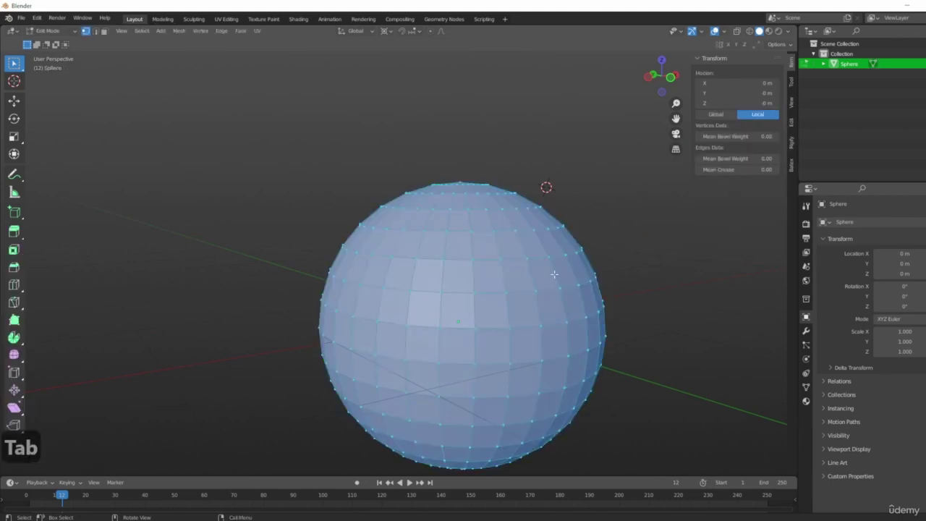
middle_click_drag(466, 223, 485, 289)
scroll(485, 290, "up", 2)
left_click(490, 300)
key("g")
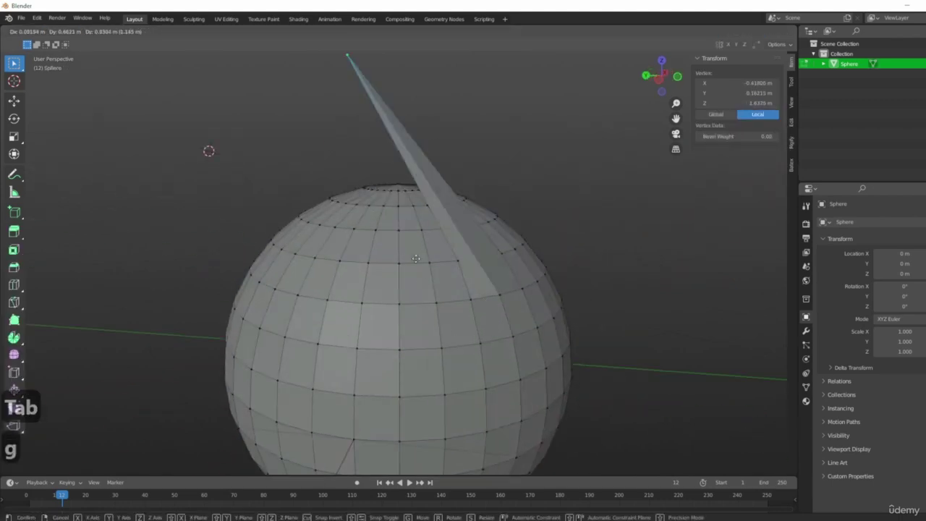
right_click(542, 303)
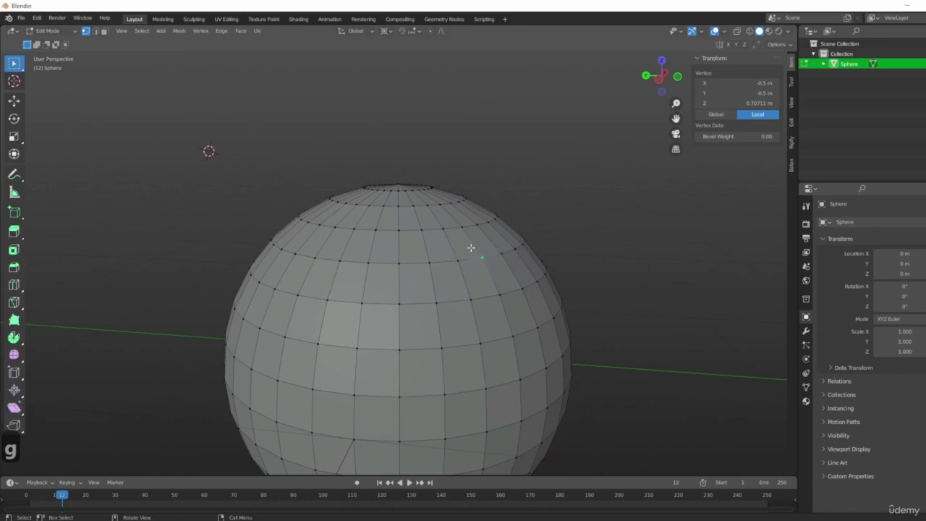
key("Tab")
- Switch the sphere into Edit Mode and back to Object Mode
scroll(544, 306, "down", 3)
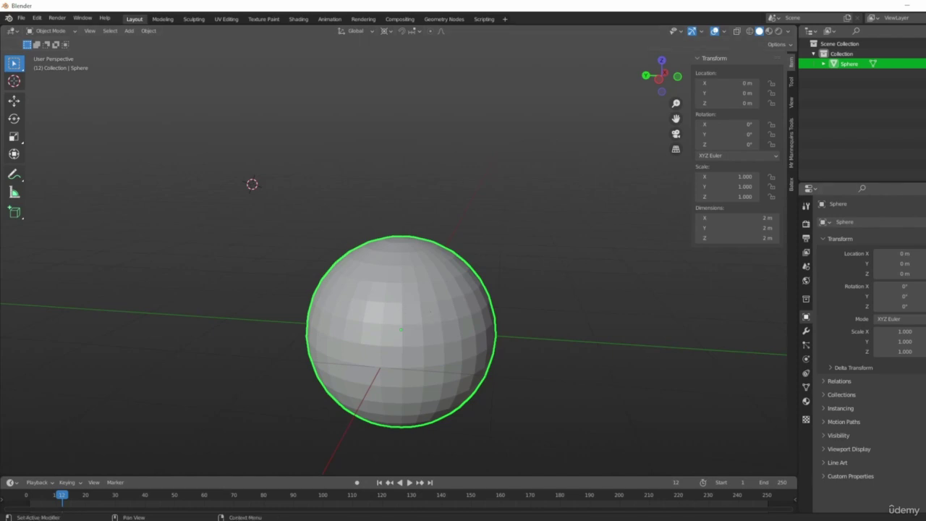
key("Tab")
middle_click_drag(508, 299, 658, 386)
key("Tab")
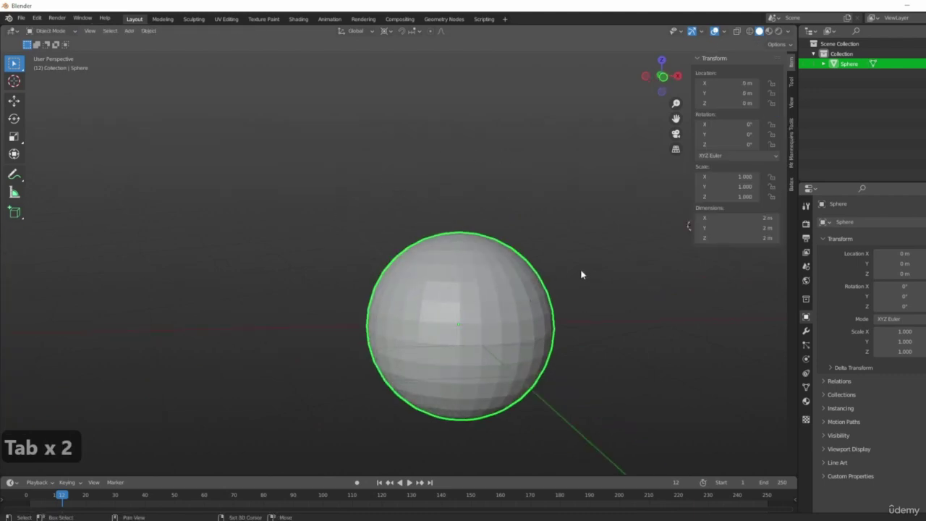
- Reset the 3D cursor to the world origin and delete the sphere
middle_click_drag(583, 270, 480, 273)
key("shift+c")
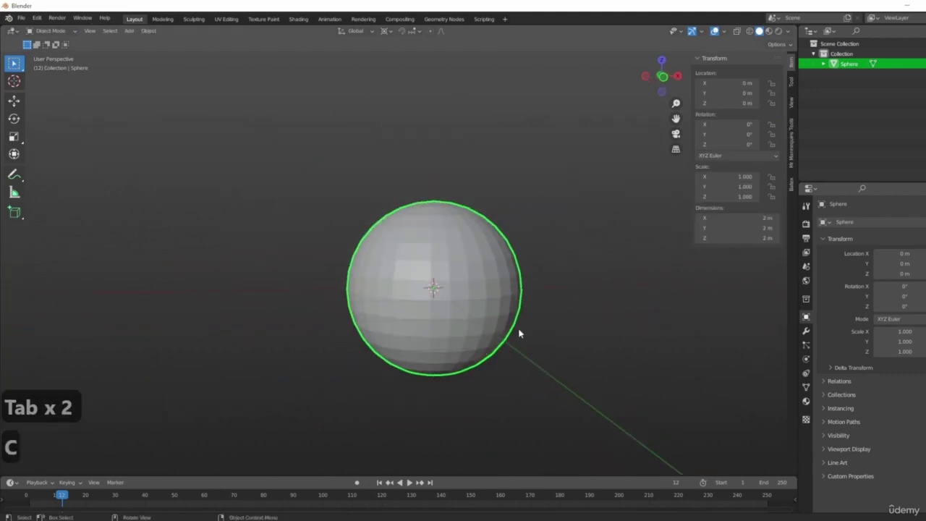
middle_click_drag(480, 227, 468, 330)
key("x")
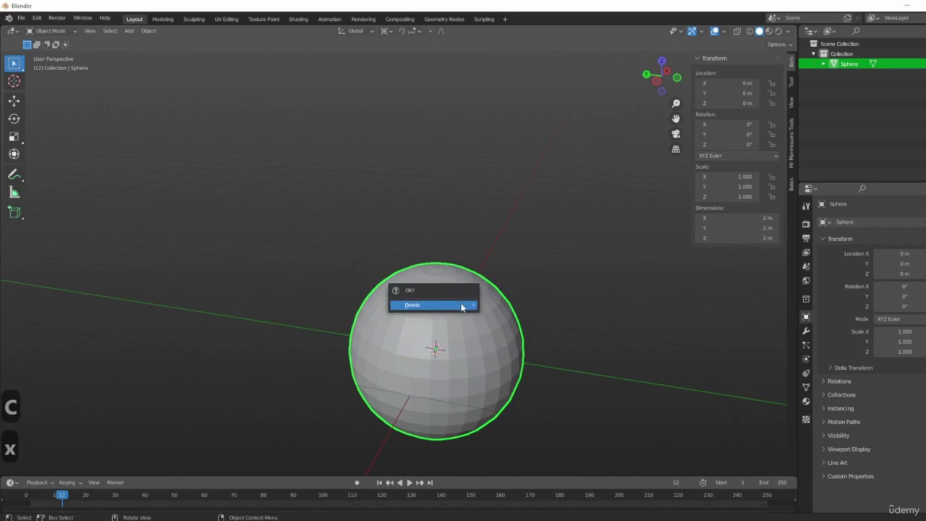
left_click(464, 305)
- Add a new UV sphere at the world origin
middle_click_drag(397, 286, 507, 306)
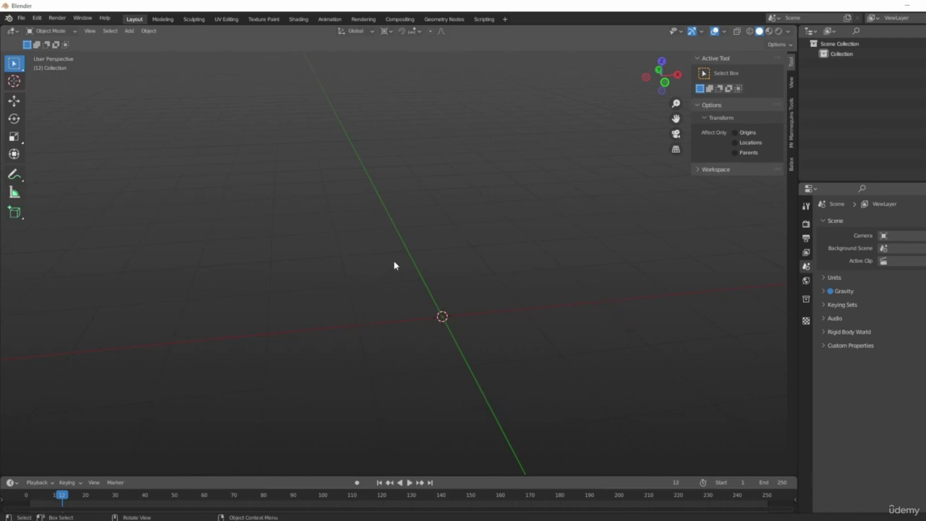
scroll(486, 349, "down", 3)
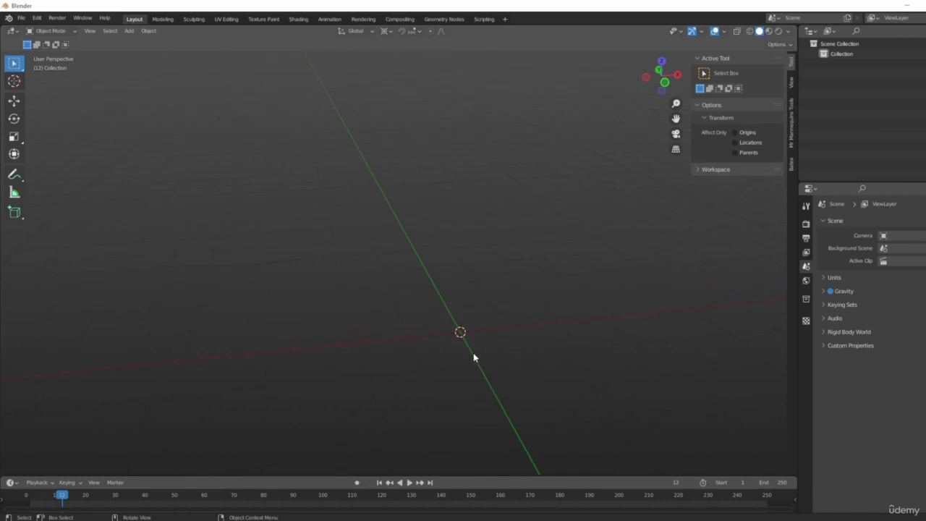
key("shift+a")
mouse_move(432, 310)
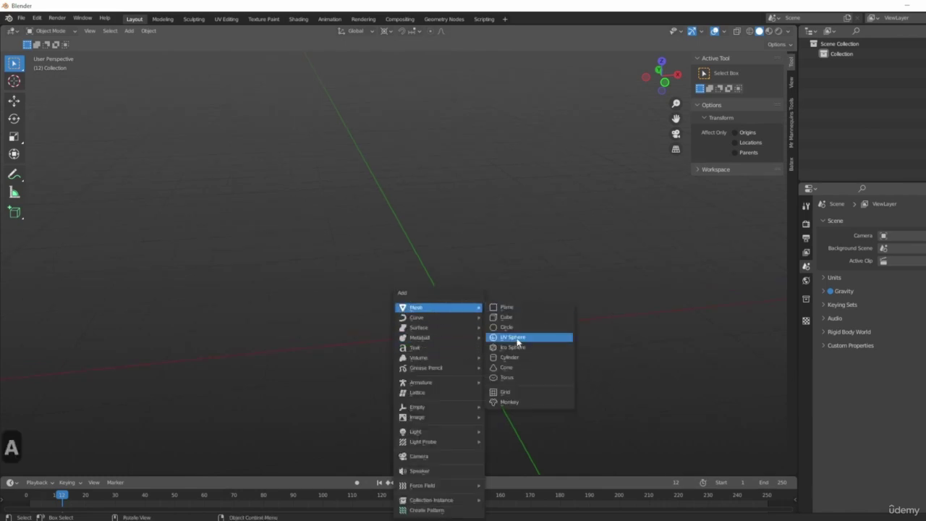
left_click(517, 339)
middle_click_drag(410, 326, 431, 292, "shift")
scroll(477, 300, "up", 4)
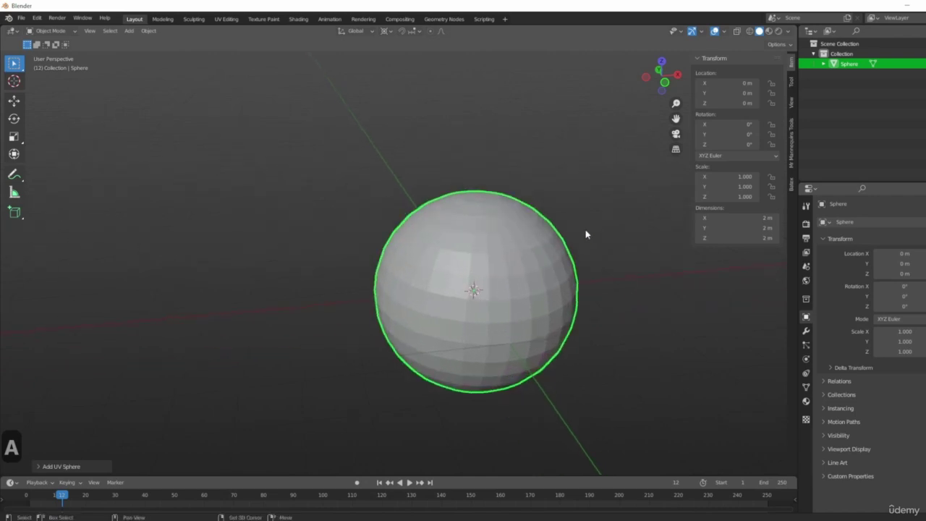
- Enter Edit Mode on the sphere and select individual vertices on its front, extending the selection across neighbouring vertices of the upper half
middle_click_drag(494, 299, 480, 285, "shift")
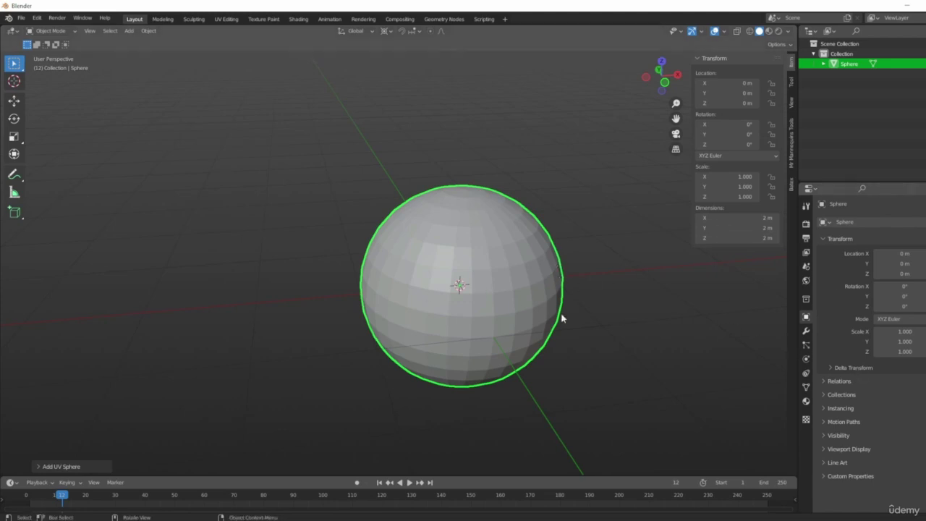
scroll(503, 270, "up", 3)
key("Tab")
scroll(495, 219, "up", 2)
left_click(466, 227)
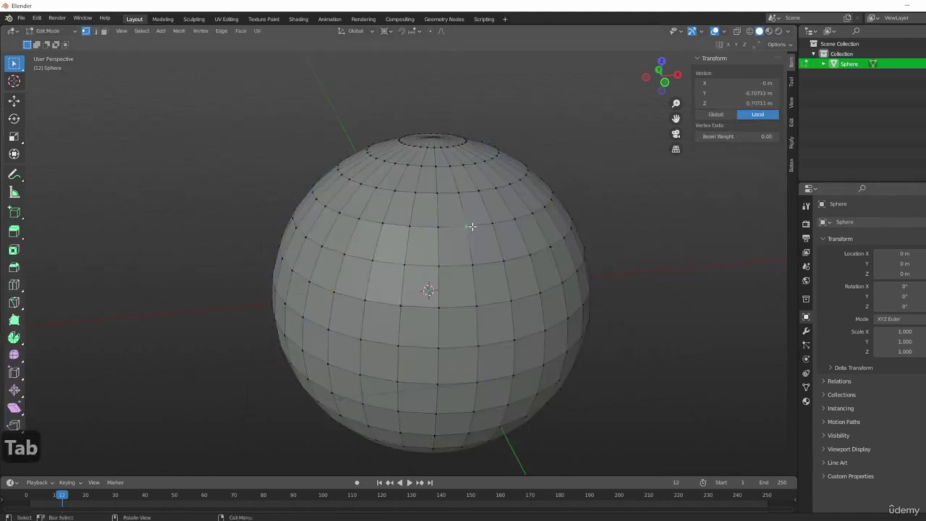
left_click(514, 219, "shift")
left_click(533, 213, "shift")
left_click(517, 304)
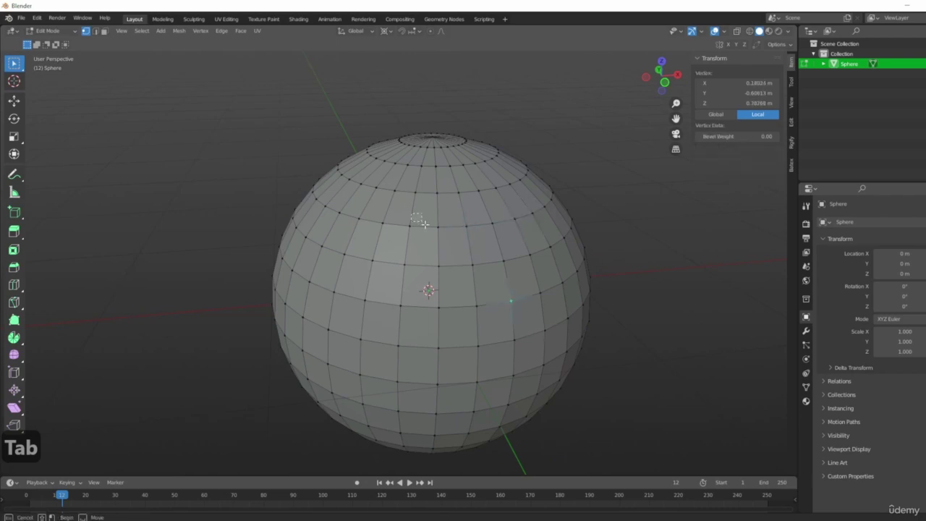
- Box-select a patch of vertices on the sphere's front, and select the single vertex at its top pole
left_click_drag(421, 210, 535, 310)
left_click(463, 176)
middle_click_drag(547, 144, 470, 217)
middle_click_drag(573, 207, 489, 227)
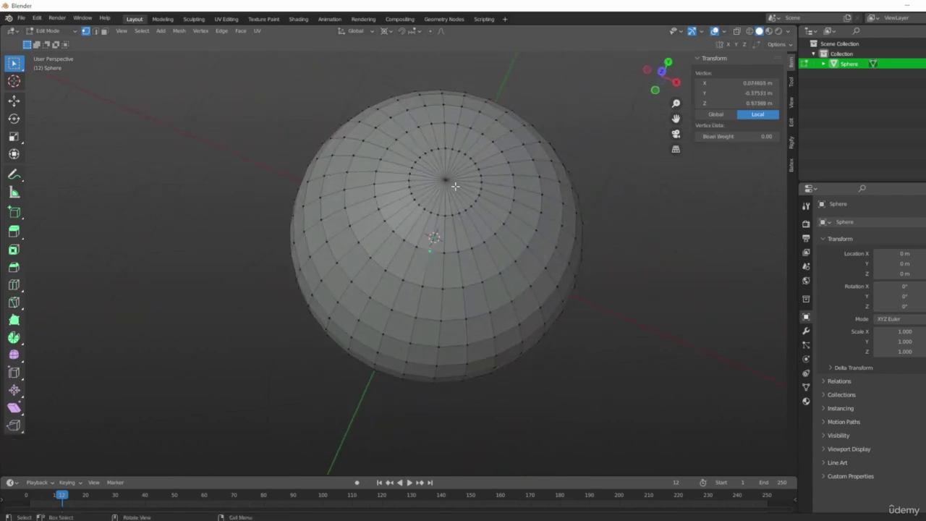
left_click(437, 172)
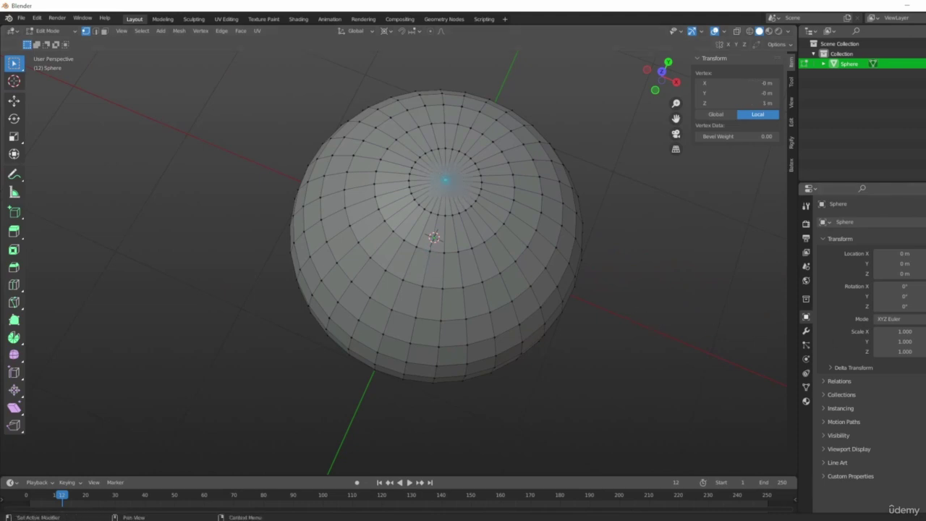
middle_click_drag(476, 242, 486, 299)
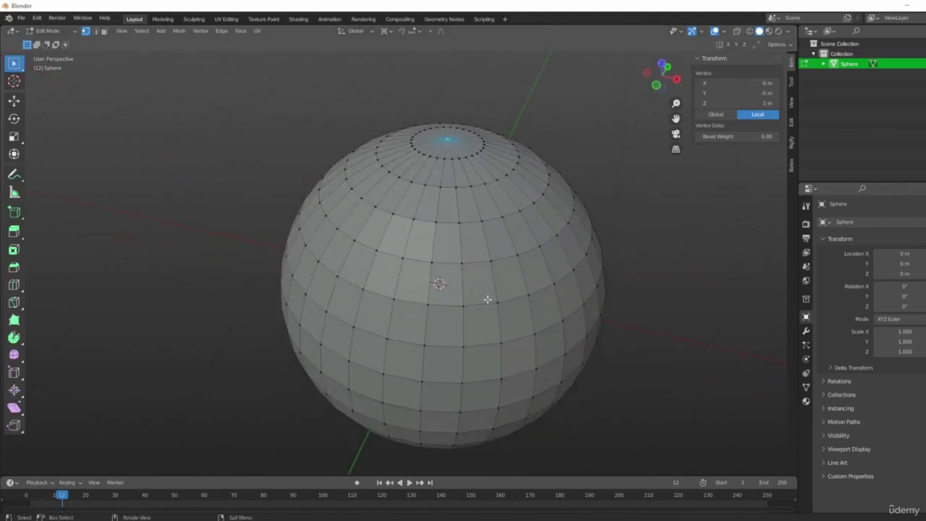
- Select a single vertex on the front of the sphere's upper half and return to Object Mode
left_click(497, 302)
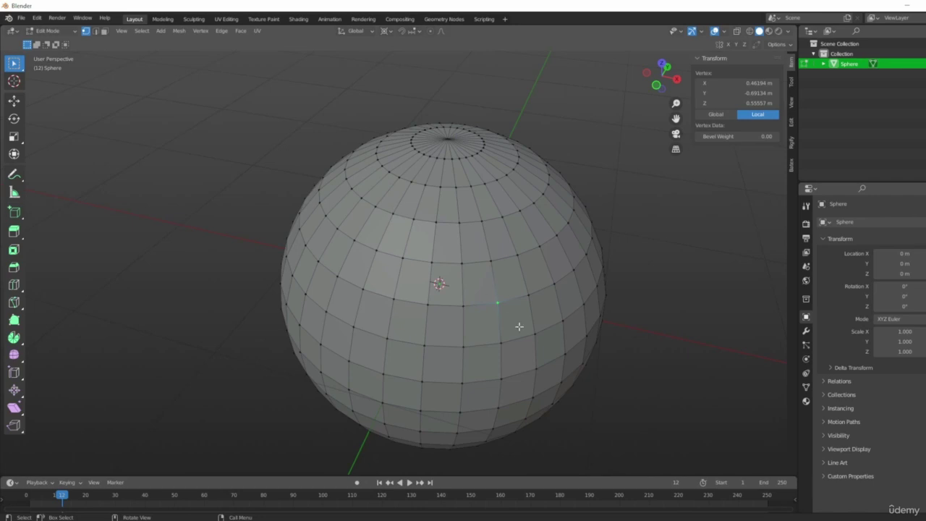
middle_click_drag(533, 312, 534, 356)
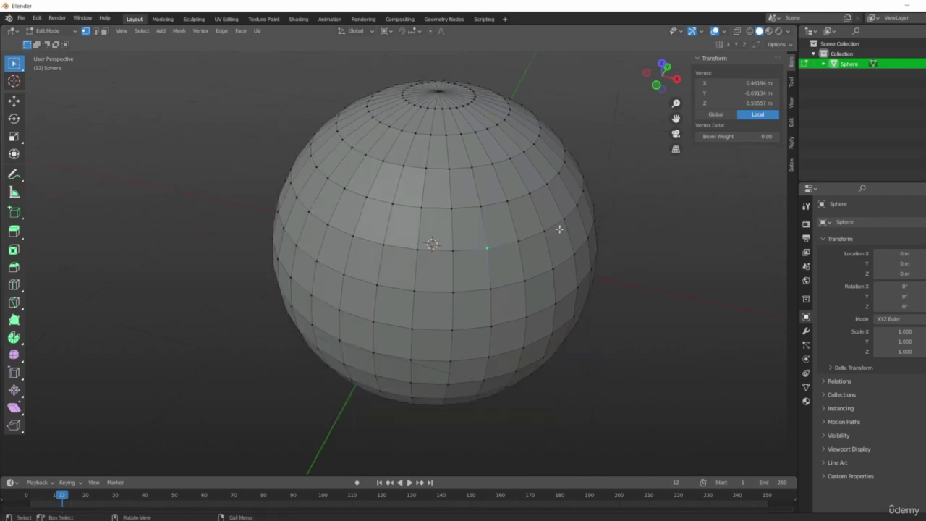
scroll(618, 213, "down", 3)
key("Tab")
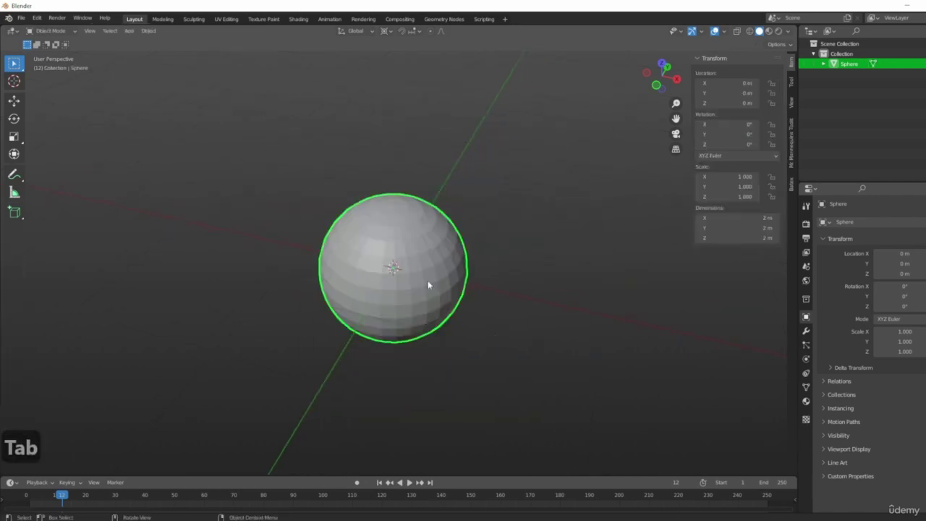
- Re-enter Edit Mode, box-select the four vertices of one face on the sphere's front, and return to Object Mode
scroll(449, 289, "down", 1)
scroll(456, 300, "up", 3)
key("Tab")
scroll(443, 275, "up", 2)
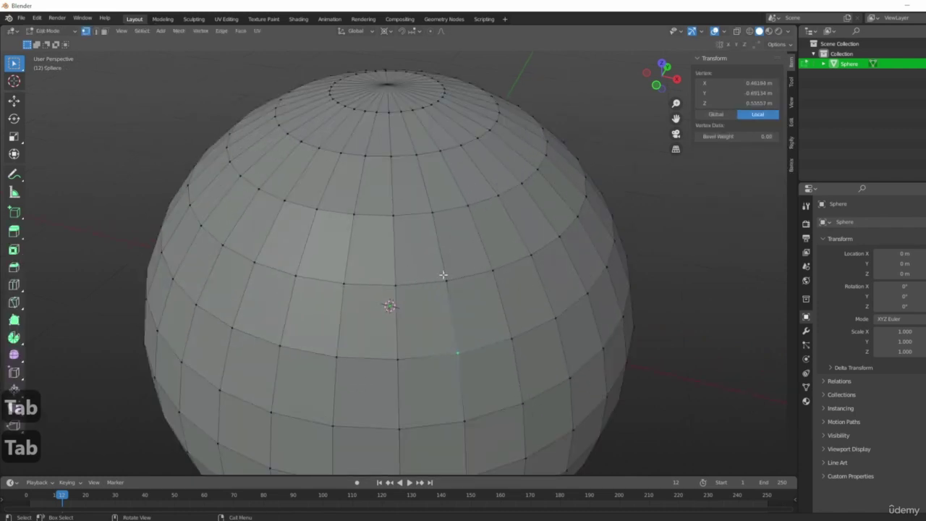
left_click_drag(435, 265, 527, 369)
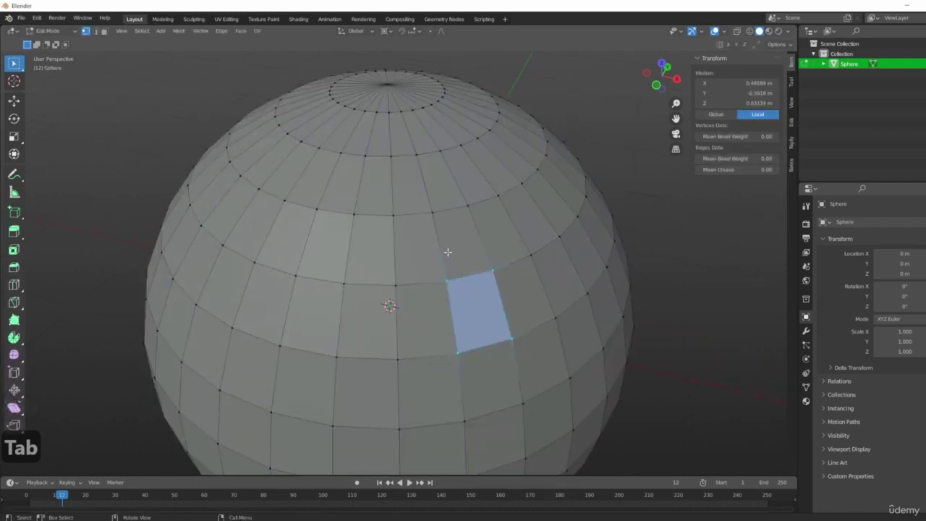
scroll(448, 252, "down", 5)
key("Tab")
mouse_move(493, 298)
middle_mouse_down()
mouse_move(423, 301)
mouse_move(488, 304)
middle_mouse_up()
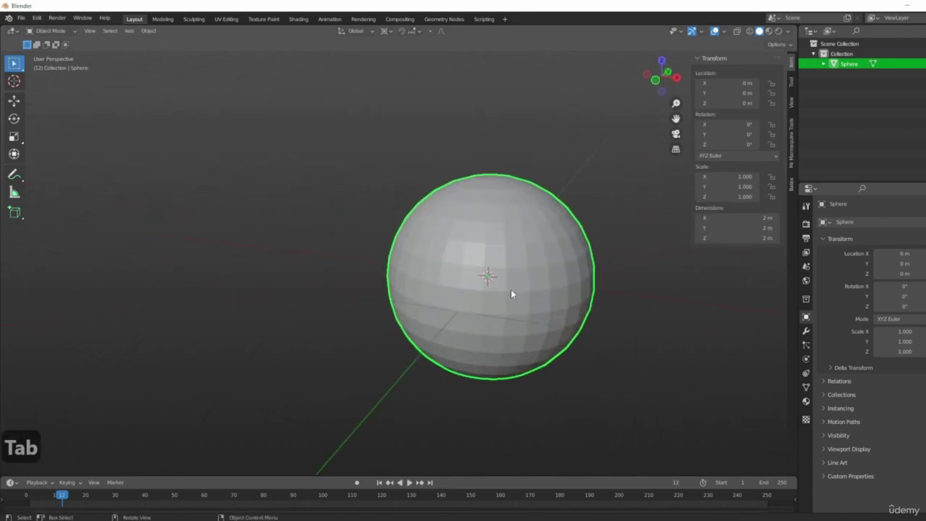